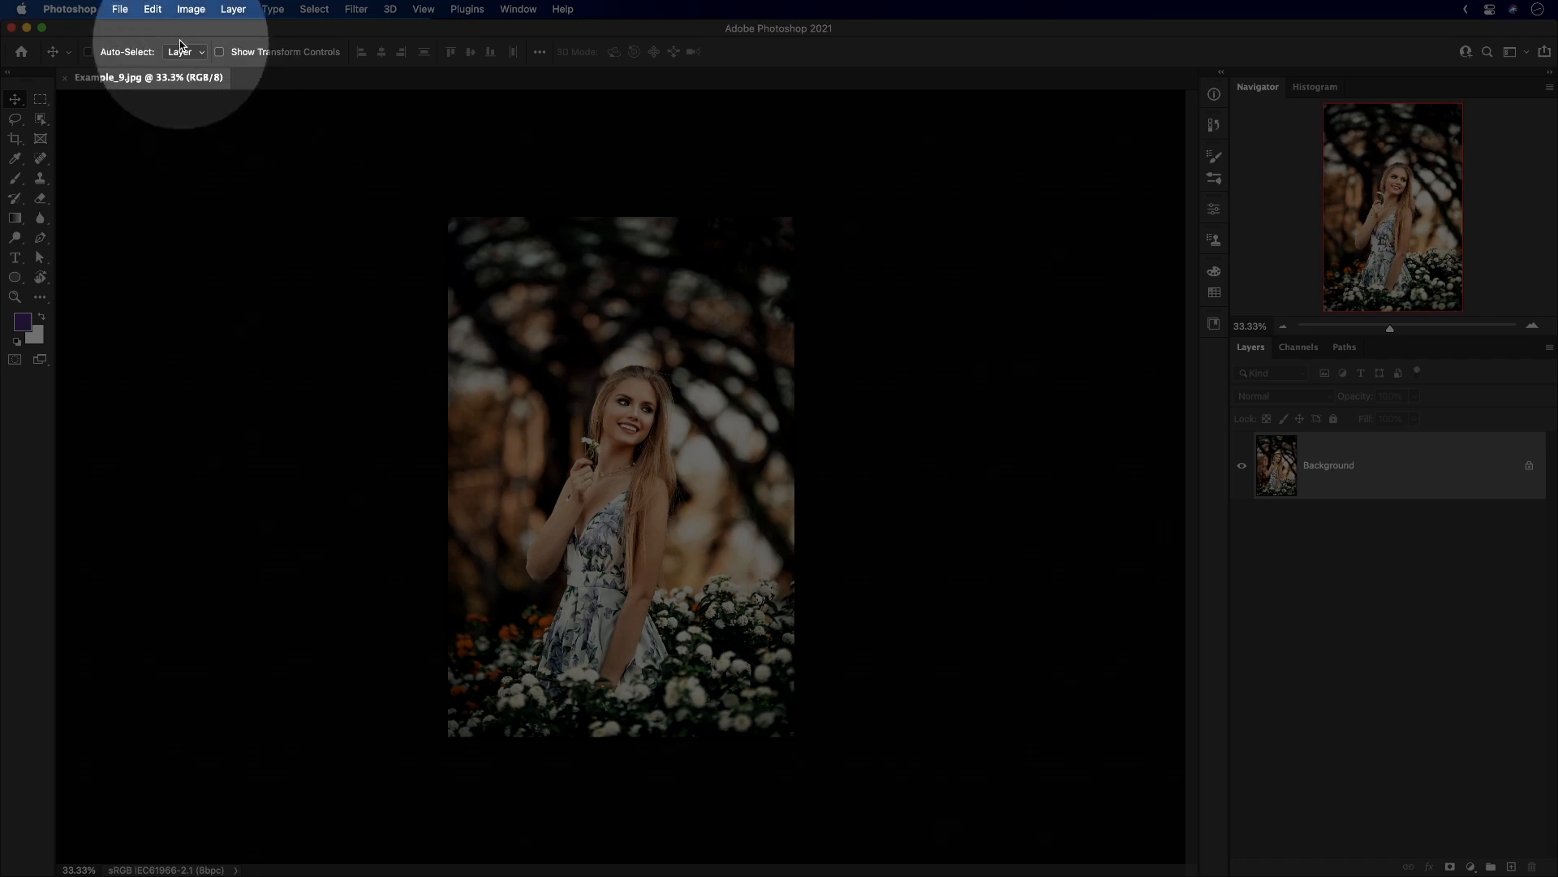
Brighten the Background with a Curves adjustment, adding one RGB point at input 112, output 151.
click(190, 9)
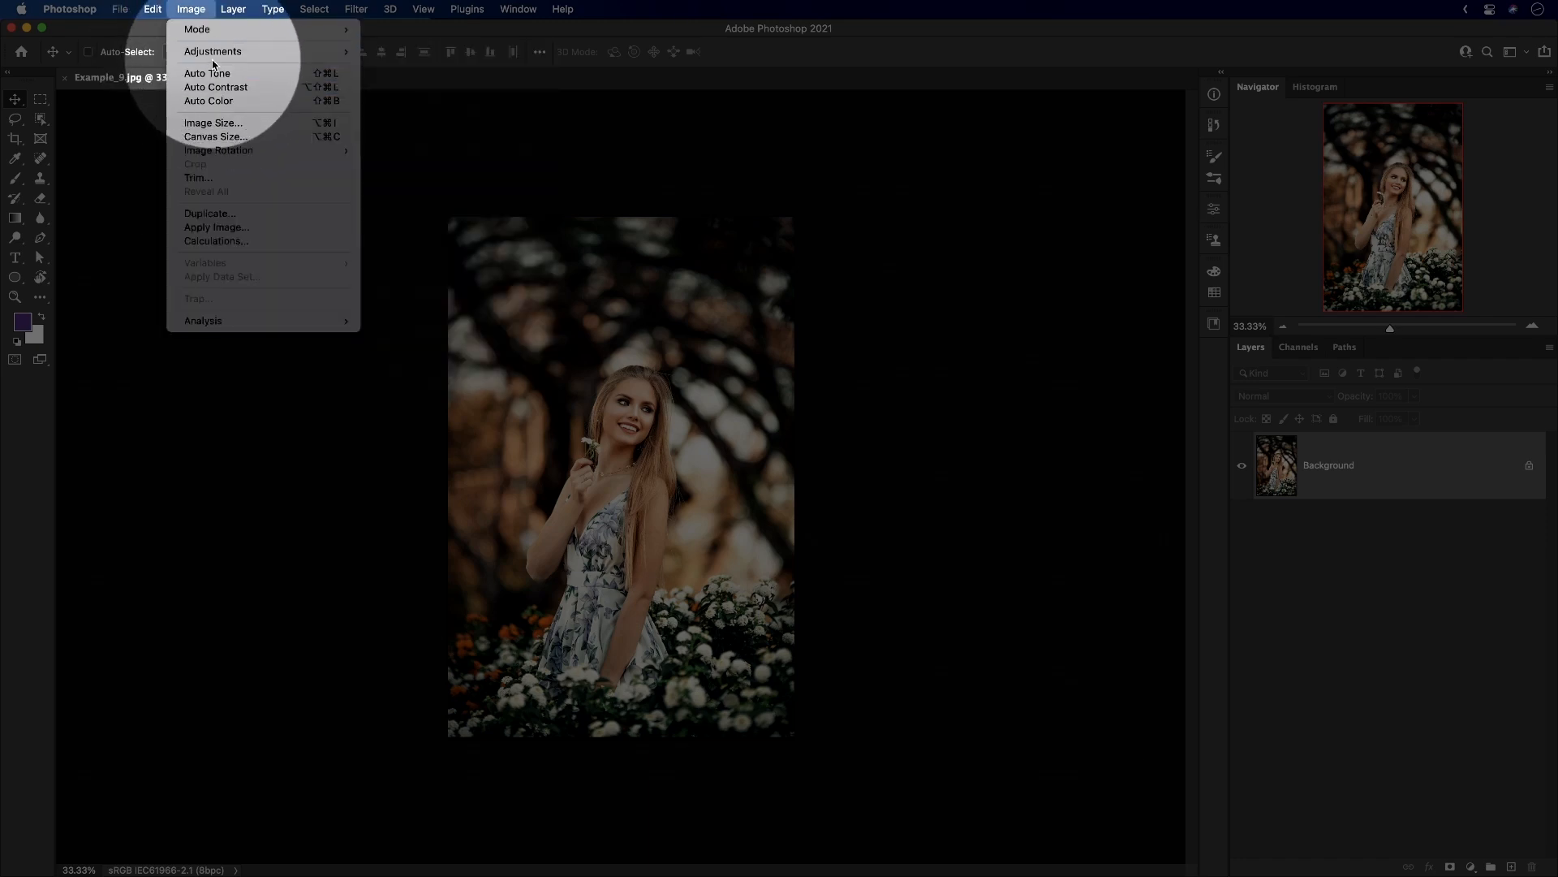
mouse_move(236, 55)
click(393, 78)
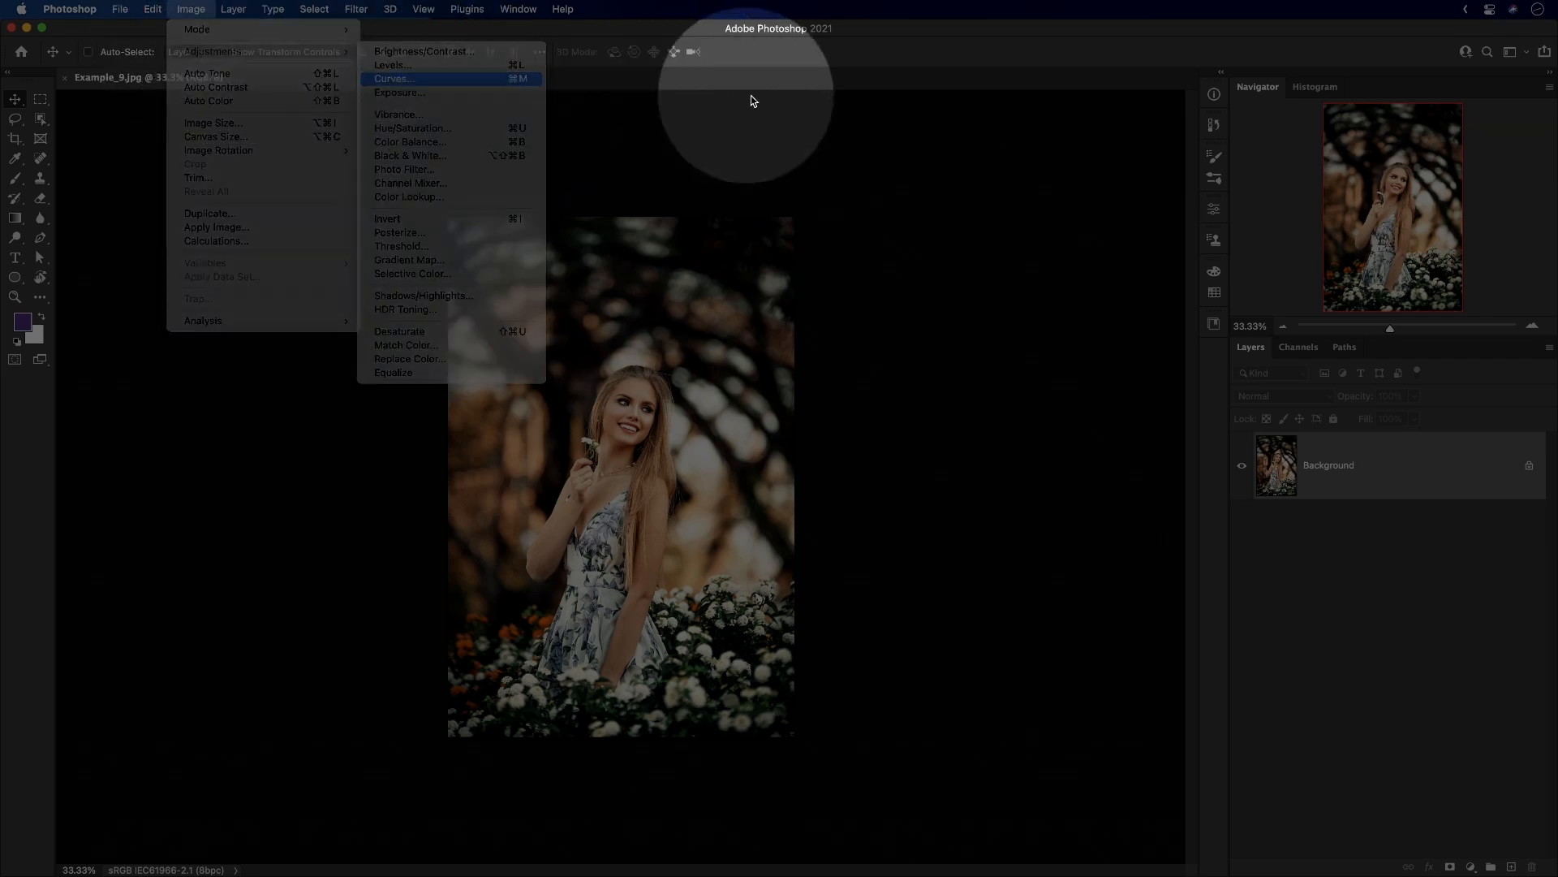
drag(1172, 276, 983, 240)
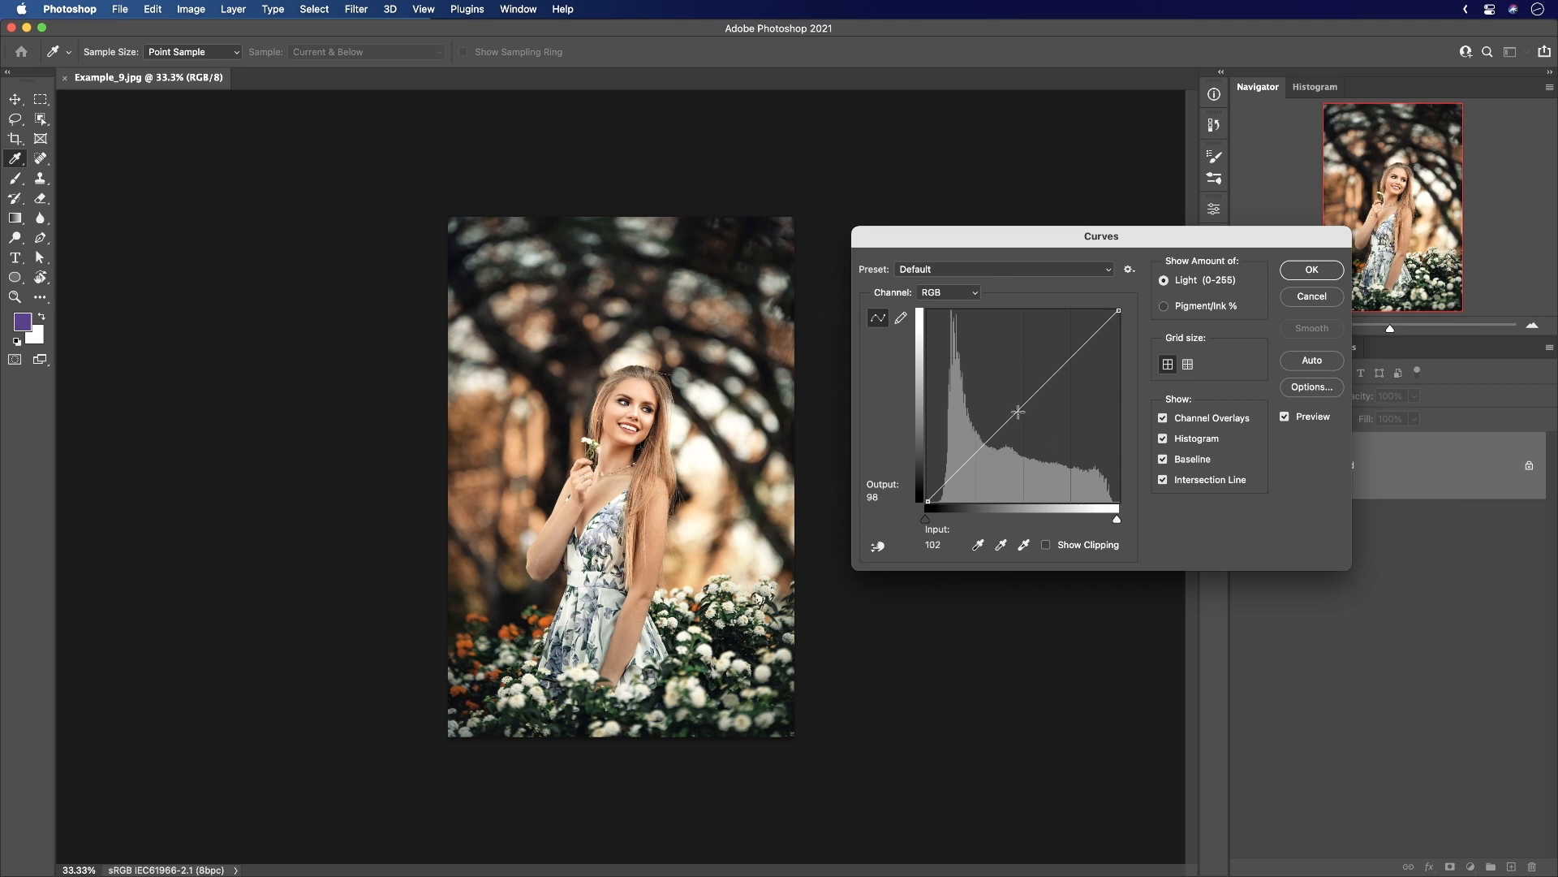
drag(1012, 417, 1011, 389)
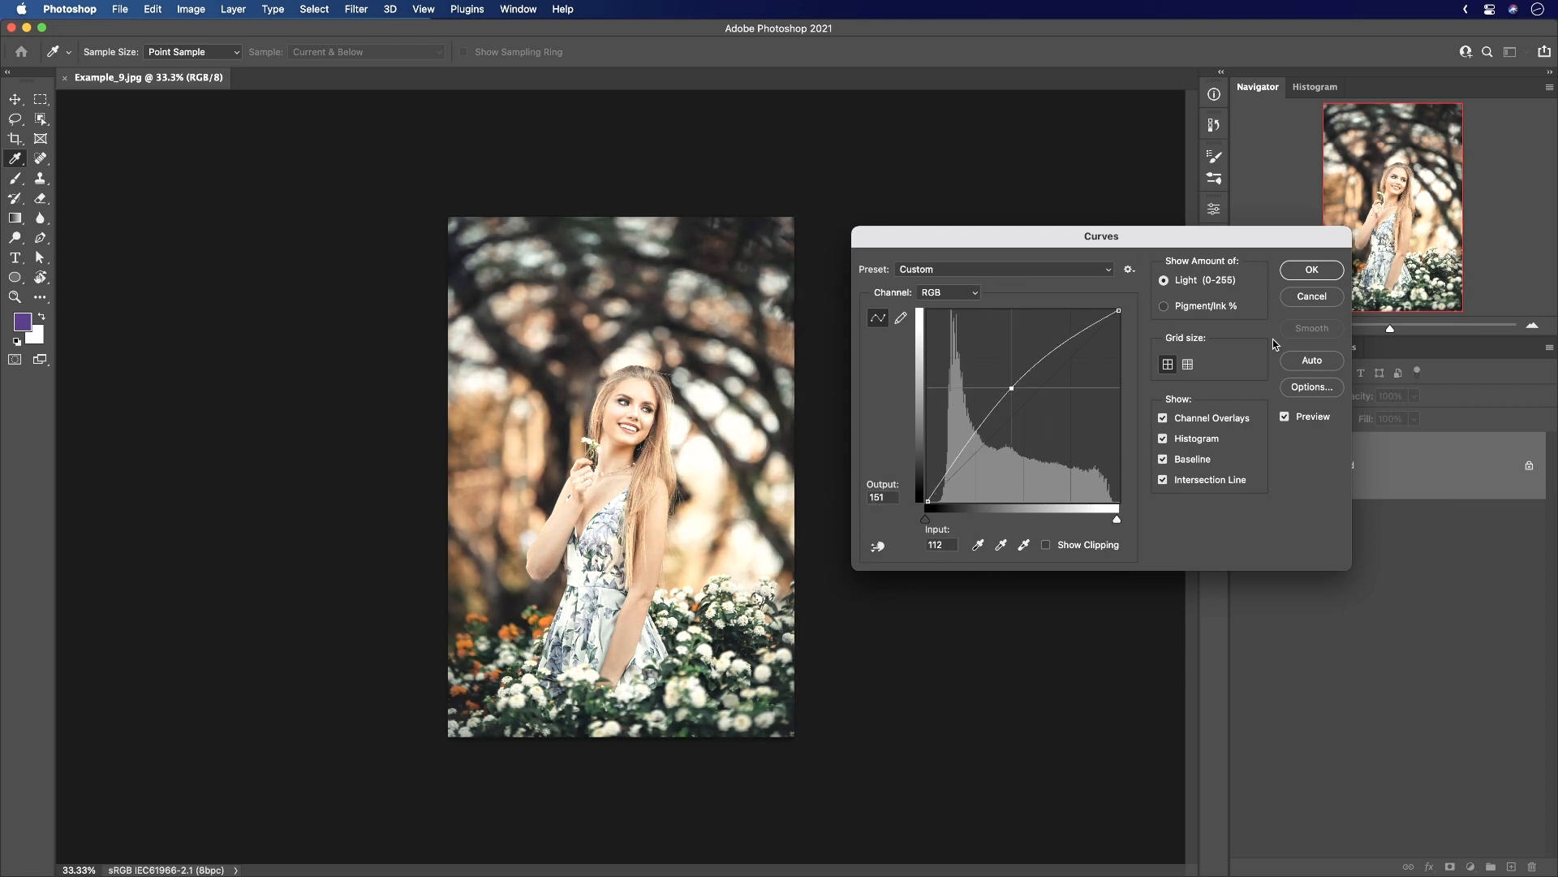
click(1313, 272)
key(v)
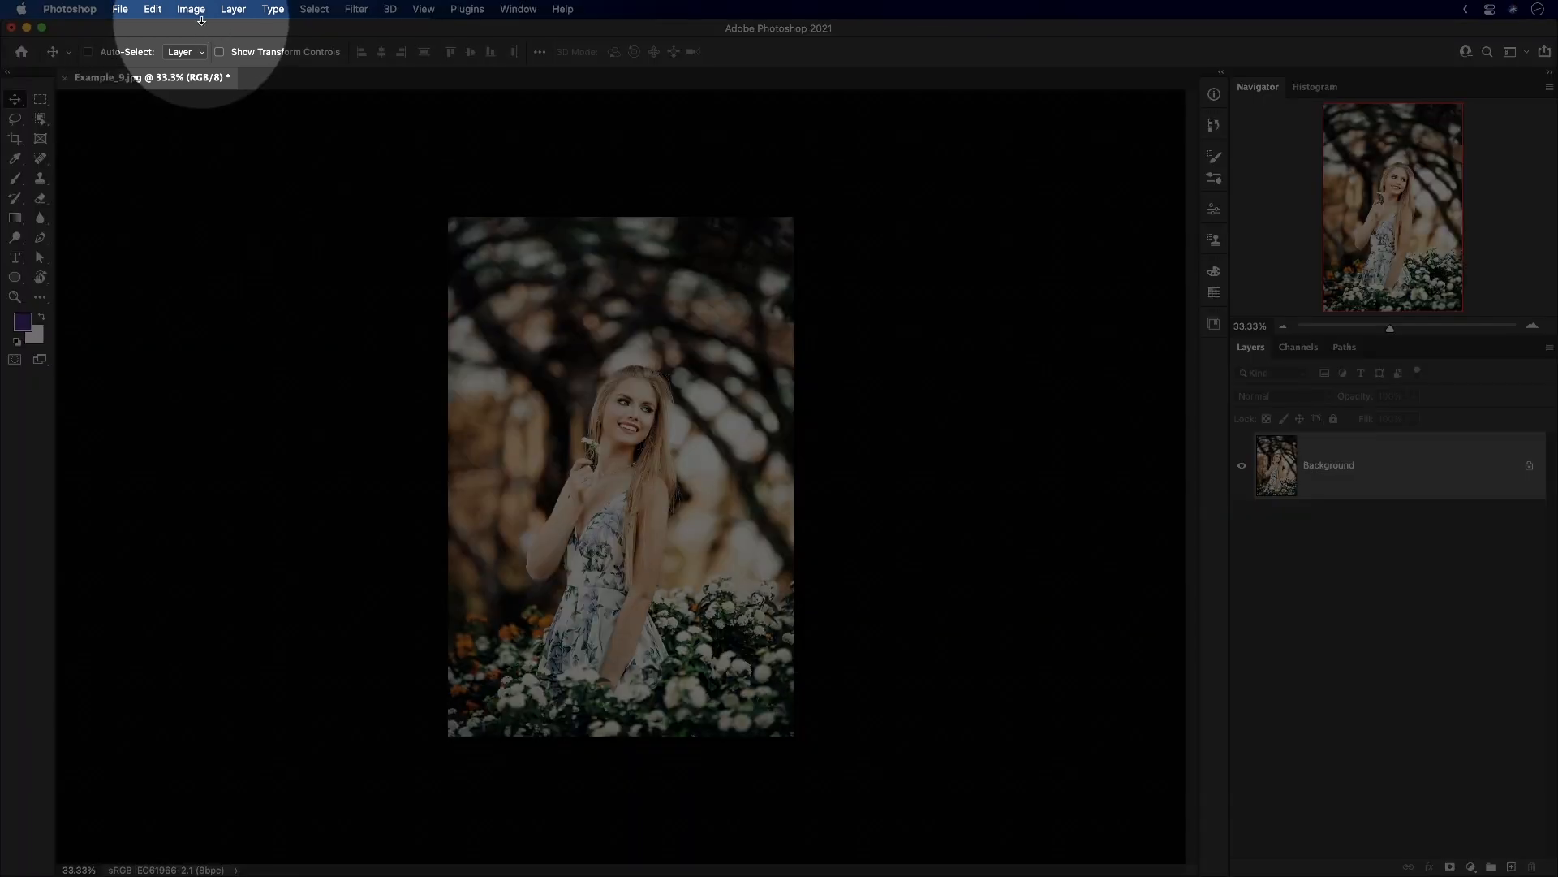
Reopen the Curves adjustment on the Background to examine its starting curve, and close it without changes.
click(191, 9)
mouse_move(223, 53)
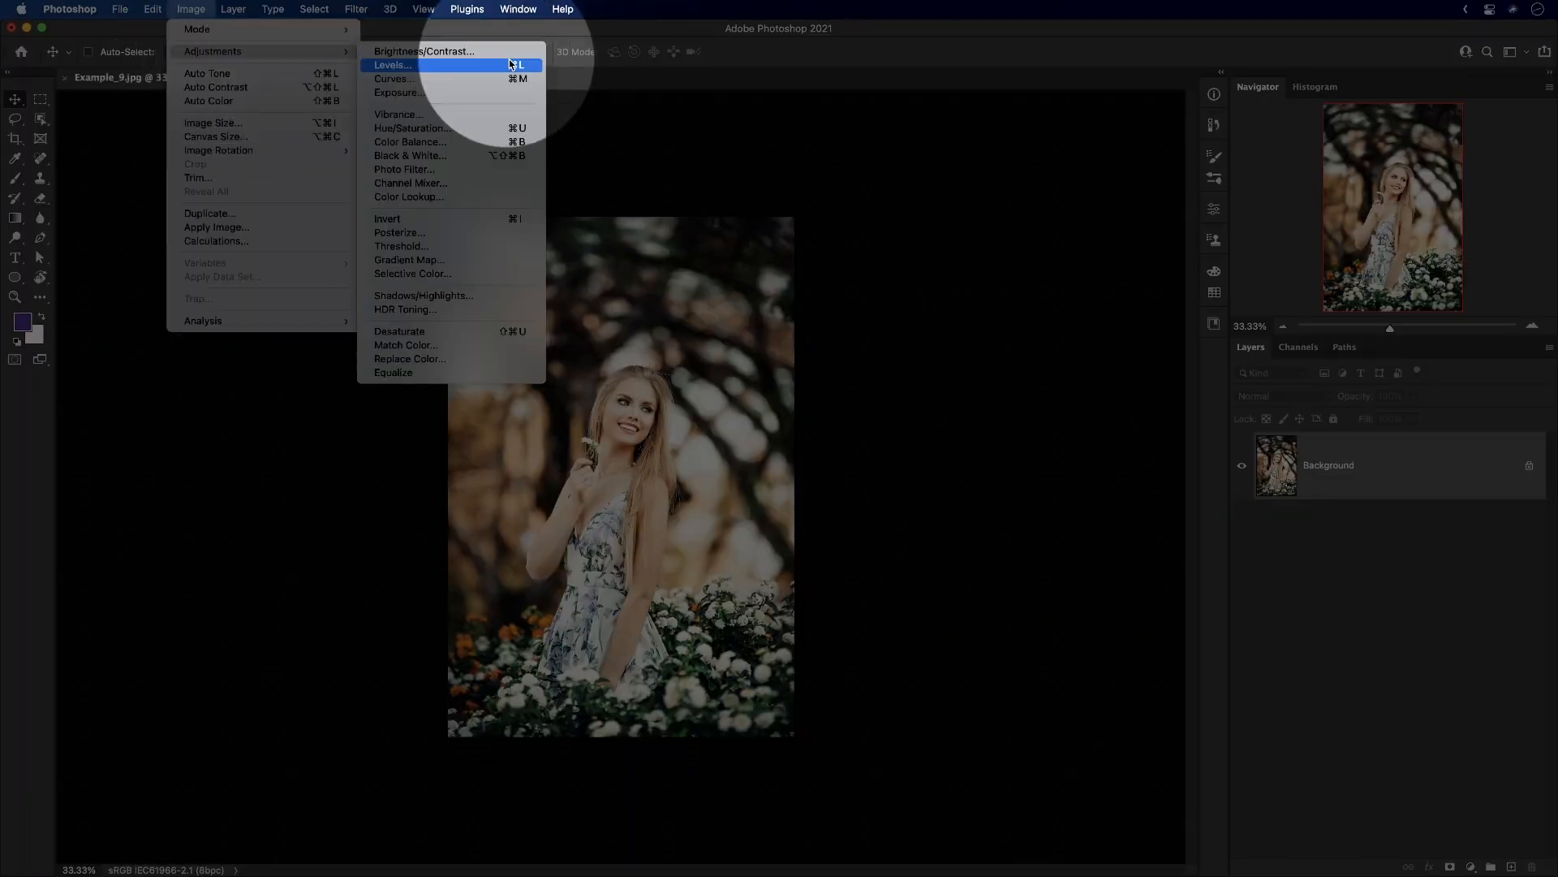
click(452, 73)
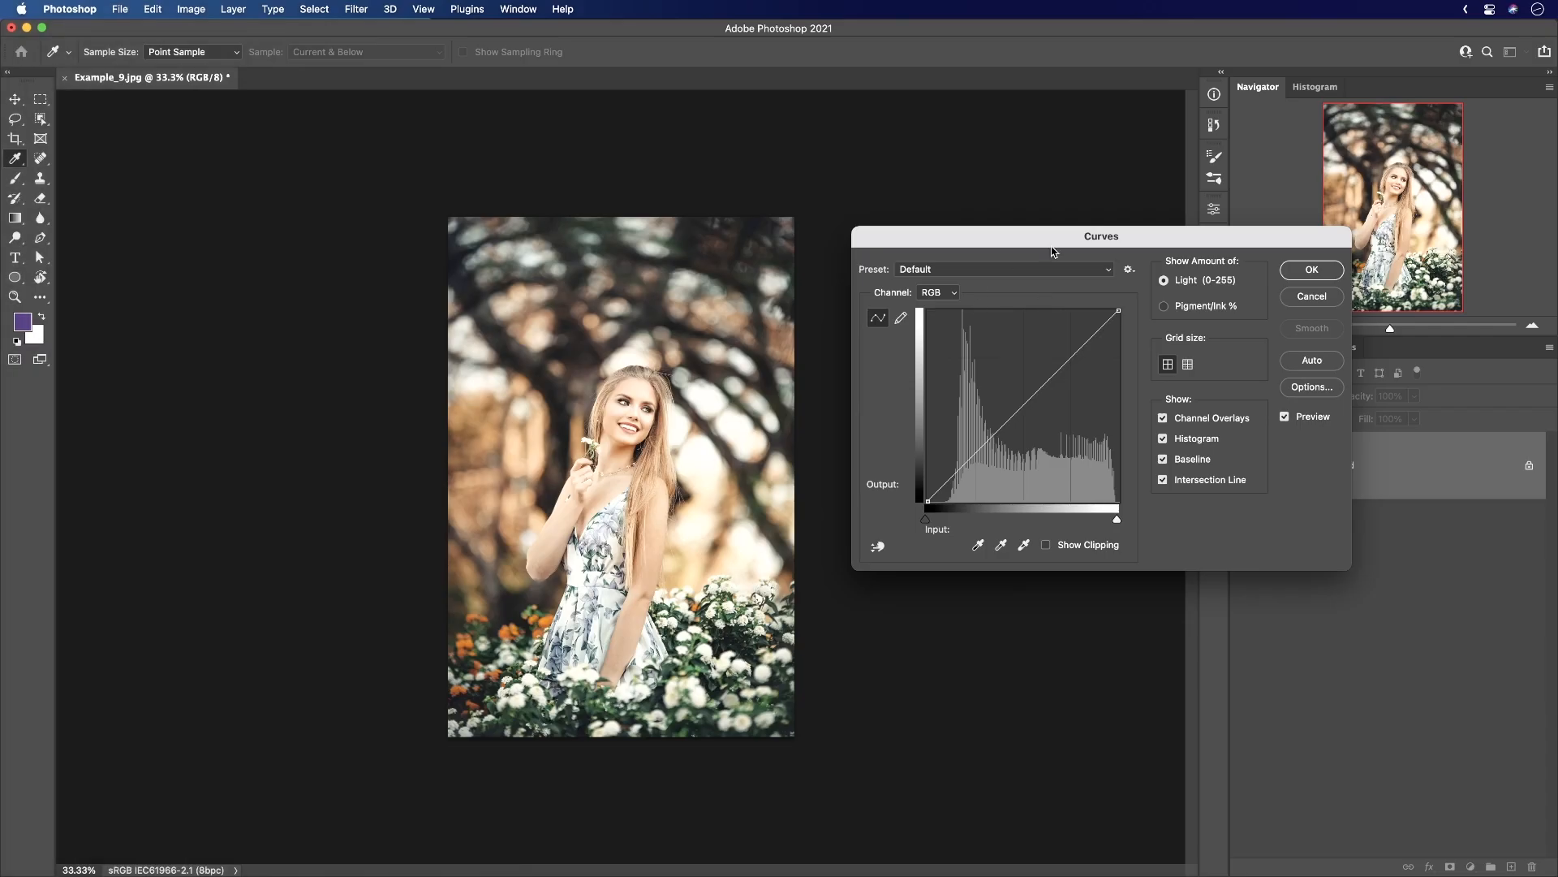
drag(1046, 243, 986, 244)
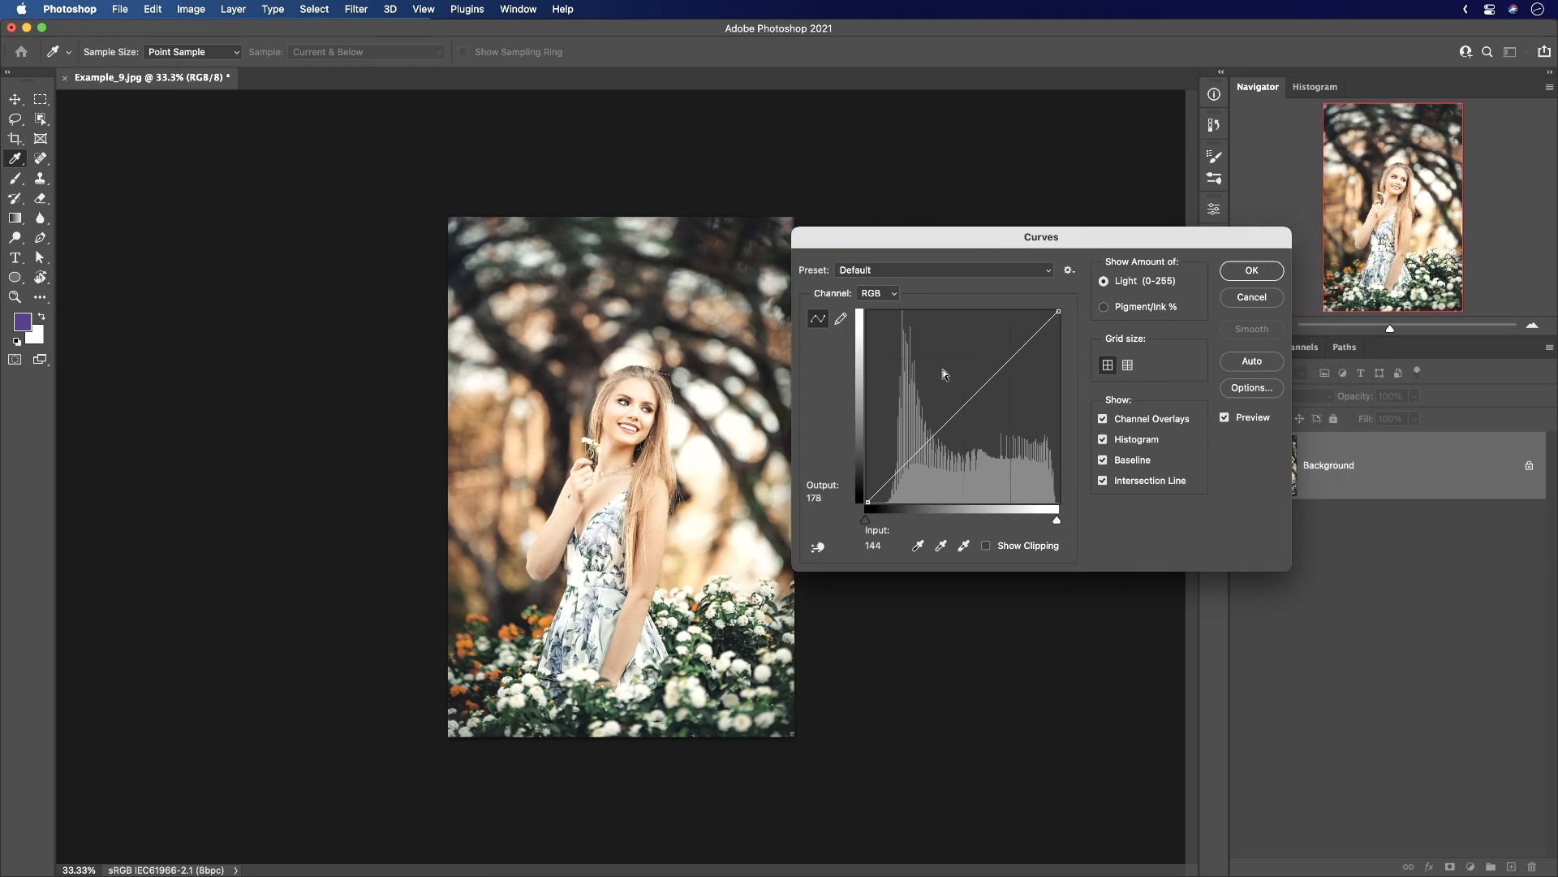
click(1250, 300)
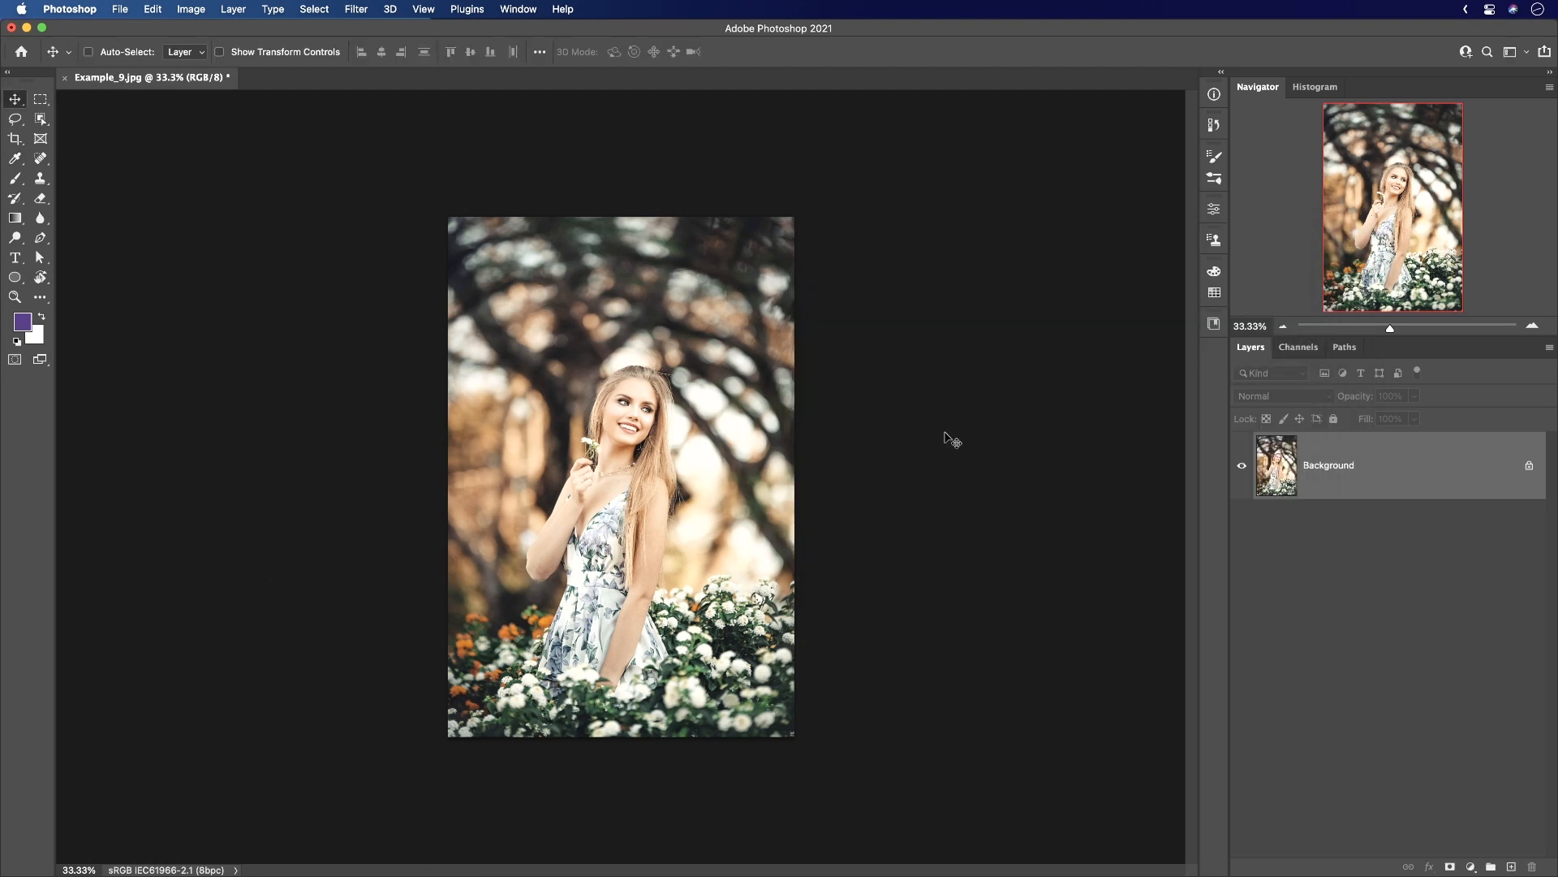
Convert the Background to a Smart Object and apply a Curves adjustment that raises the midtones.
right_click(1443, 486)
click(1376, 575)
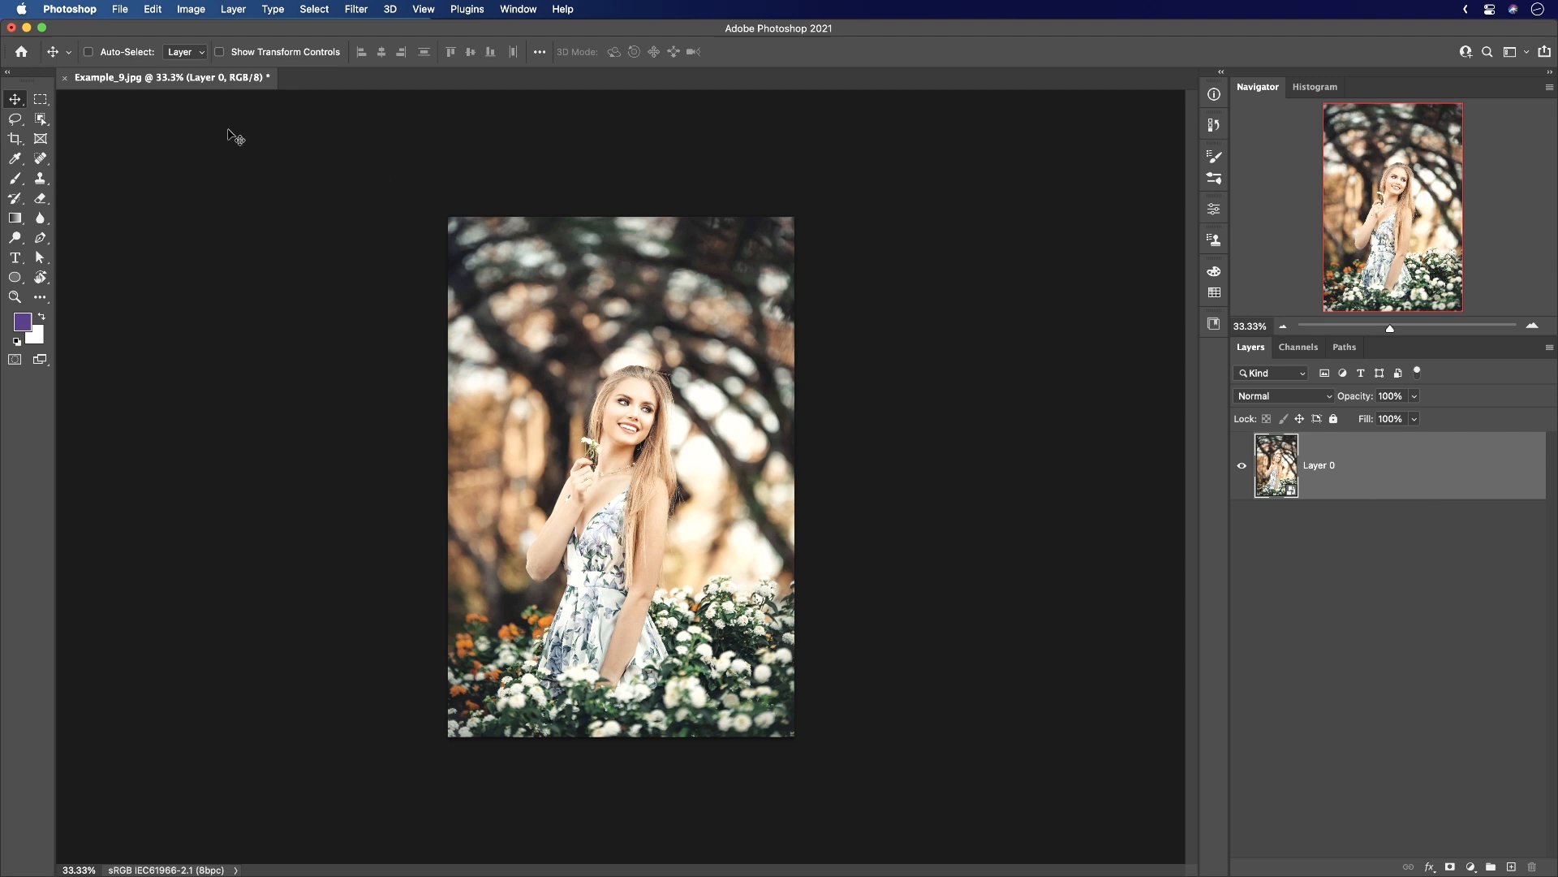
click(189, 10)
mouse_move(243, 52)
click(496, 79)
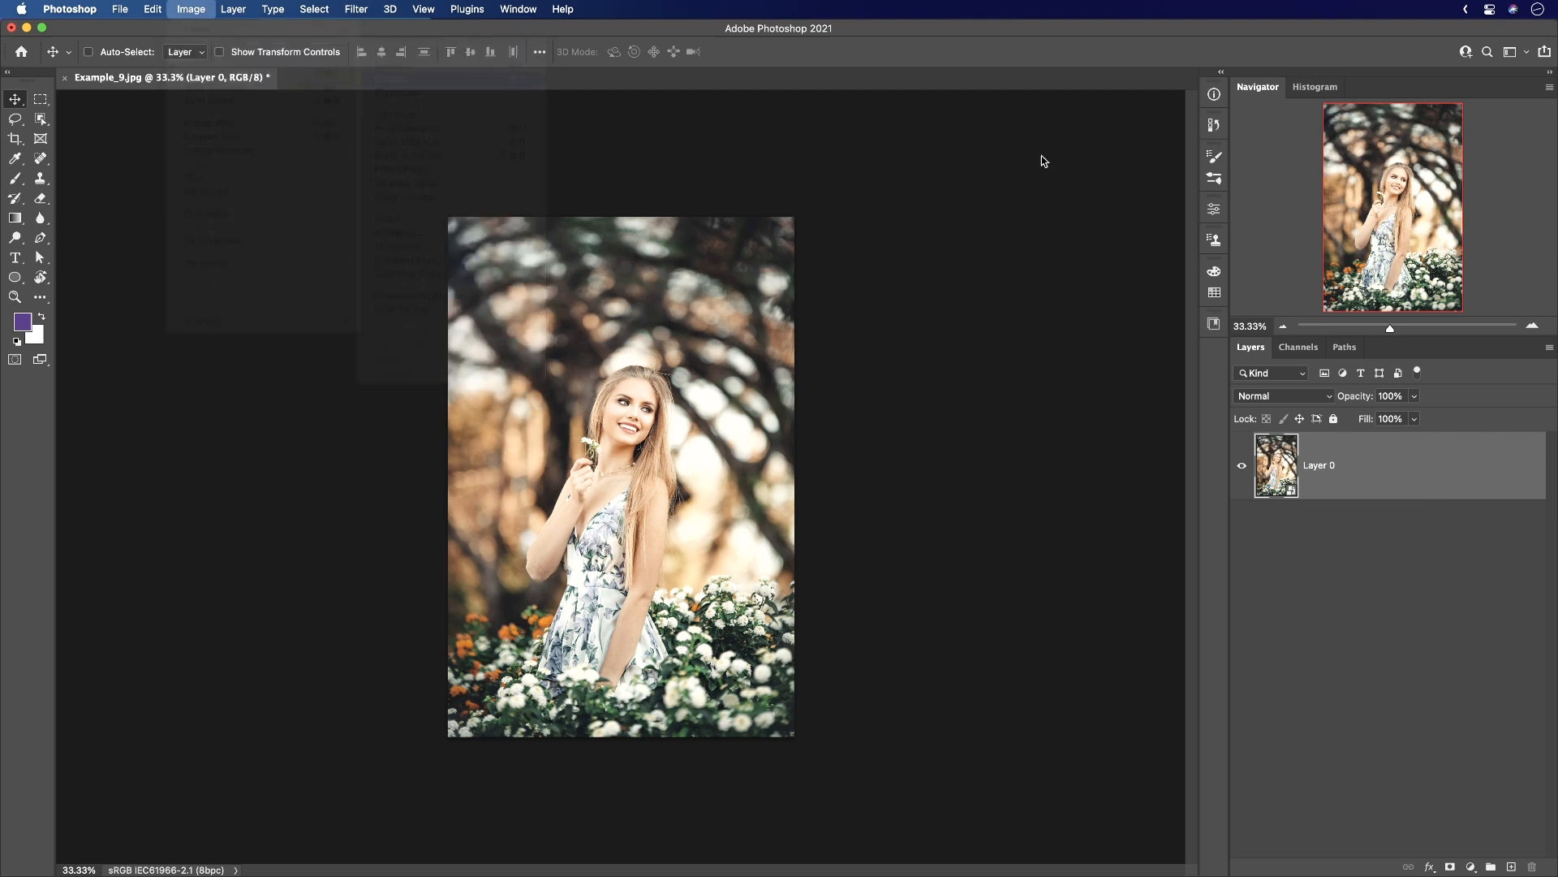
drag(820, 184, 1096, 249)
drag(1010, 432, 970, 392)
click(1263, 276)
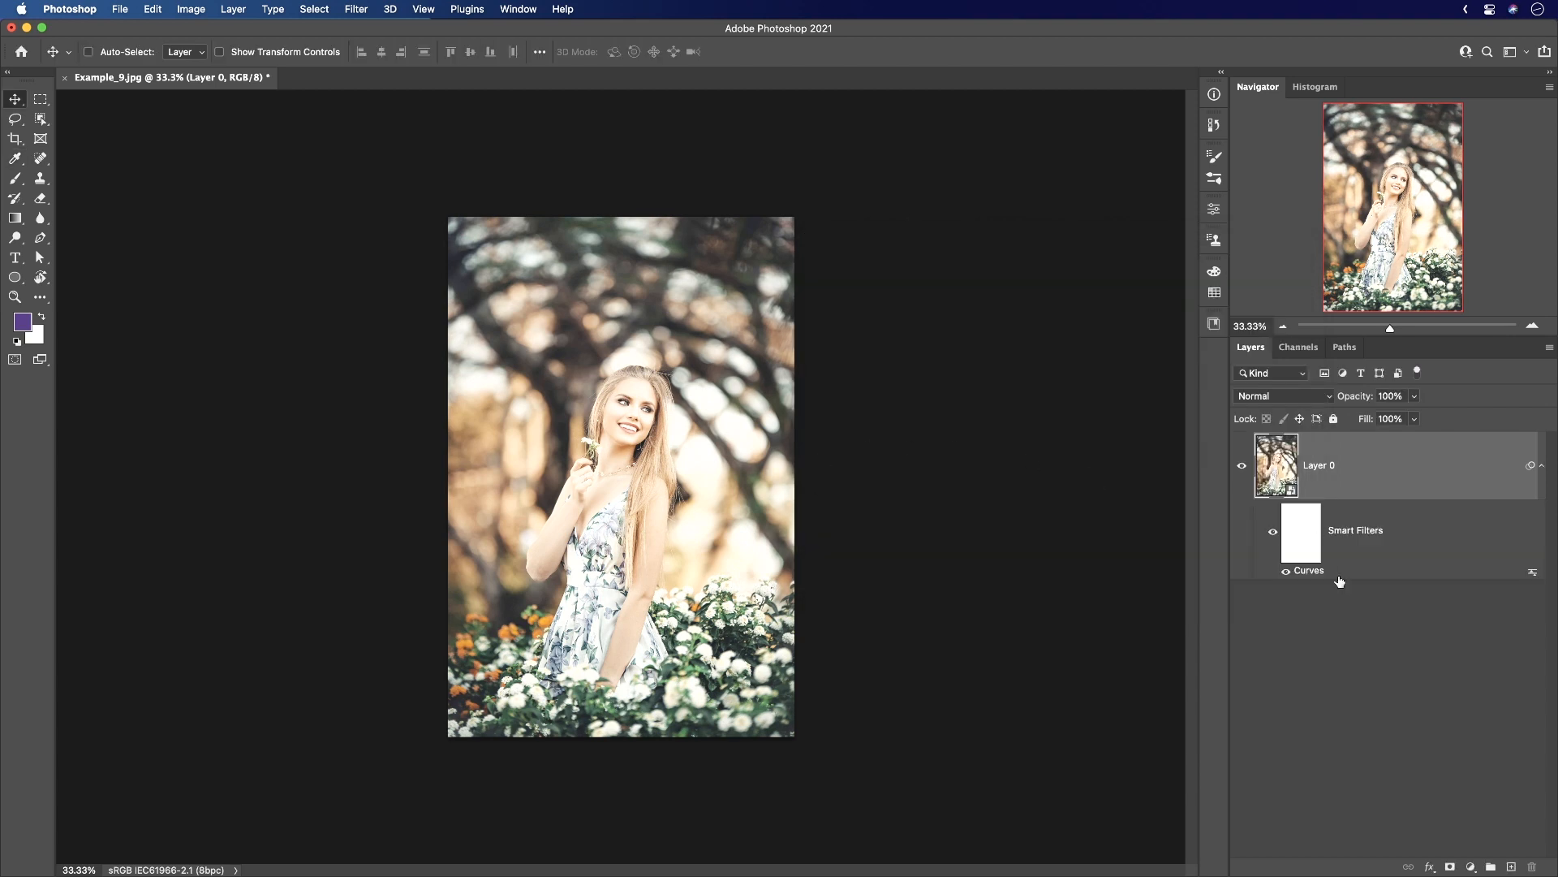
Reopen the Curves smart filter on Layer 0 to inspect its saved curve, and close it without changes.
double_click(1307, 578)
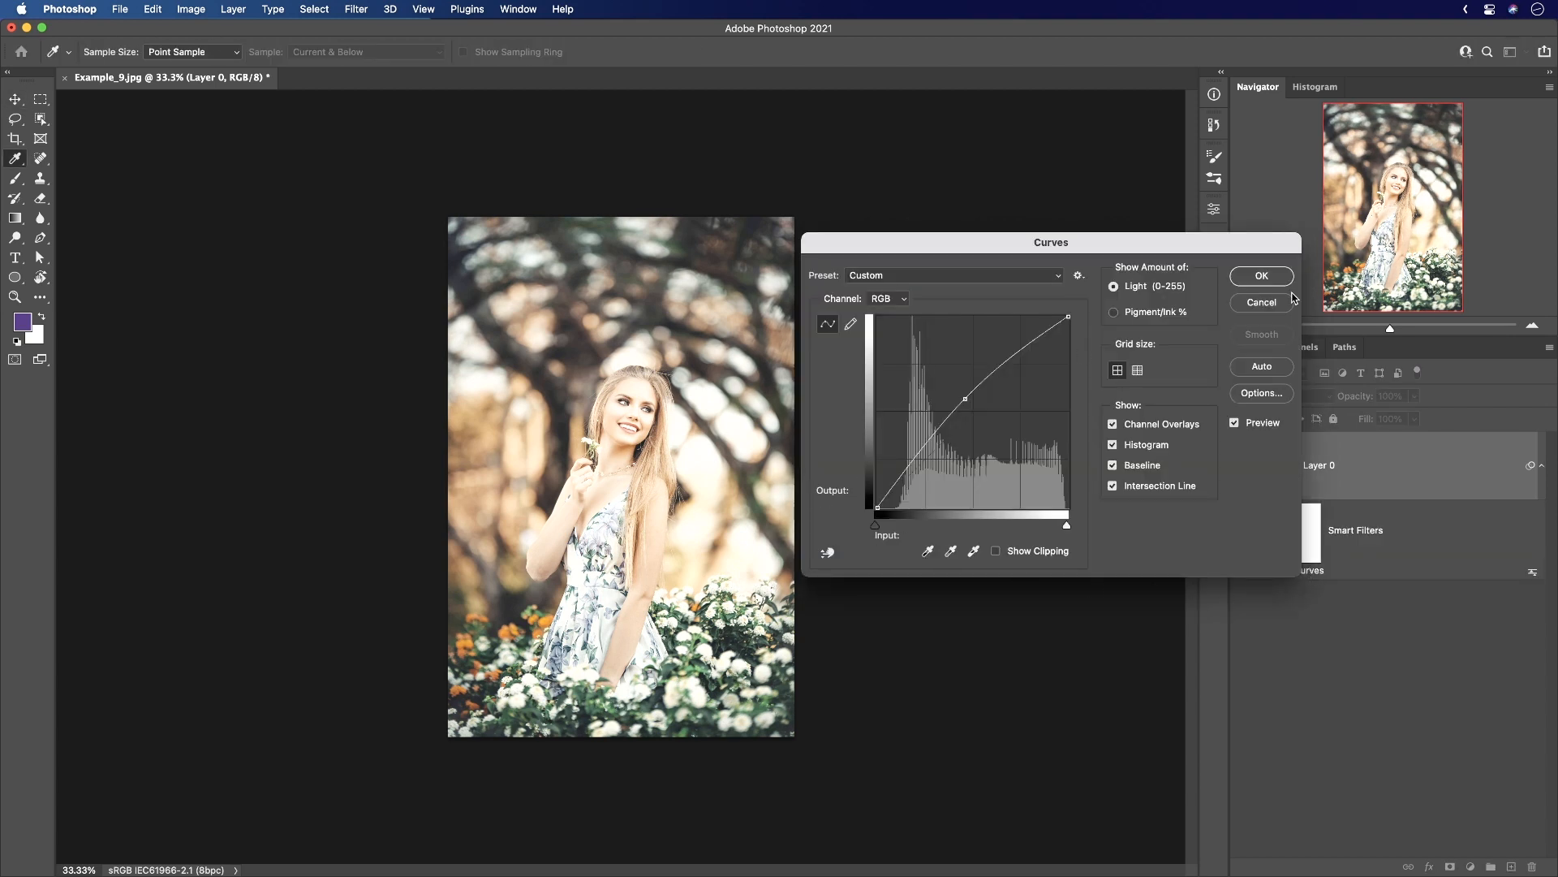
click(1263, 300)
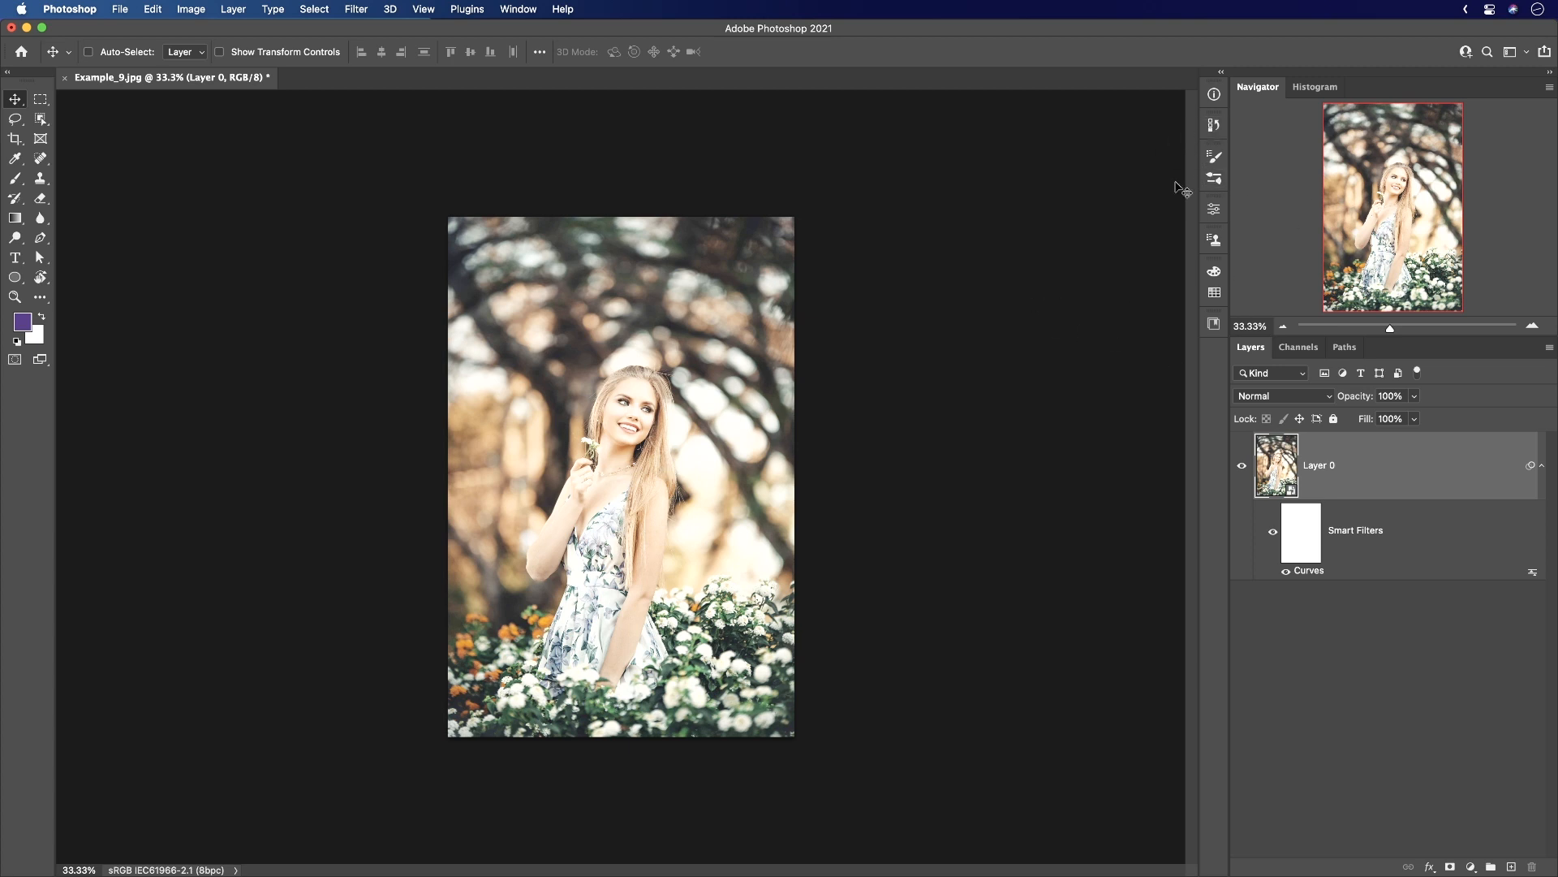
Revert the image to its original opened state through the document history.
click(1214, 127)
click(1071, 142)
click(1225, 143)
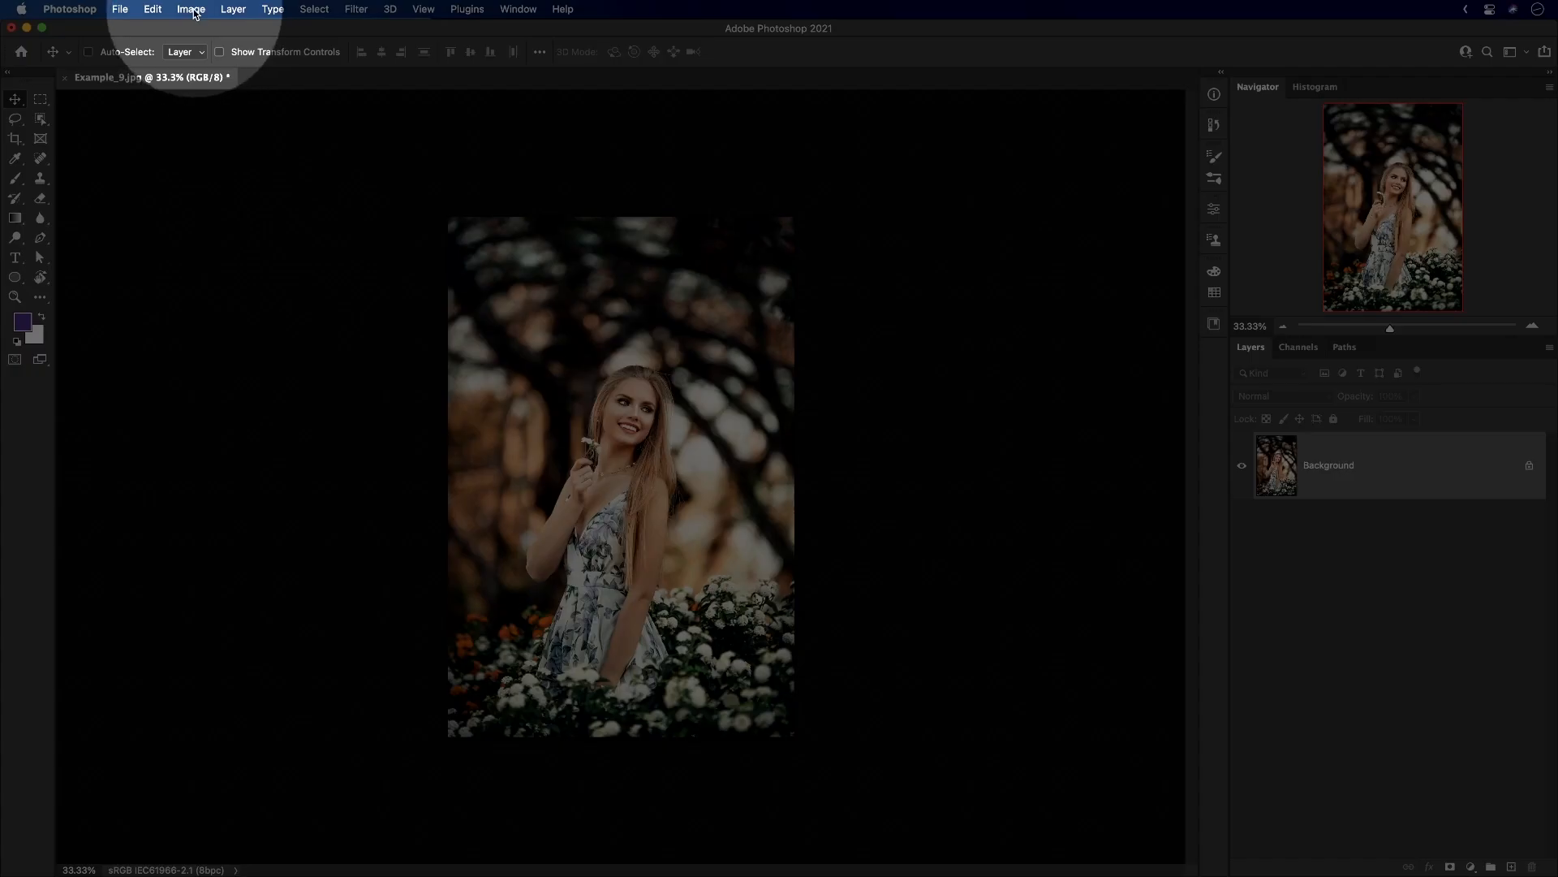
Apply an S-shaped Curves adjustment to the Background, with points at input 168, output 199 and input 62, output 61.
click(193, 10)
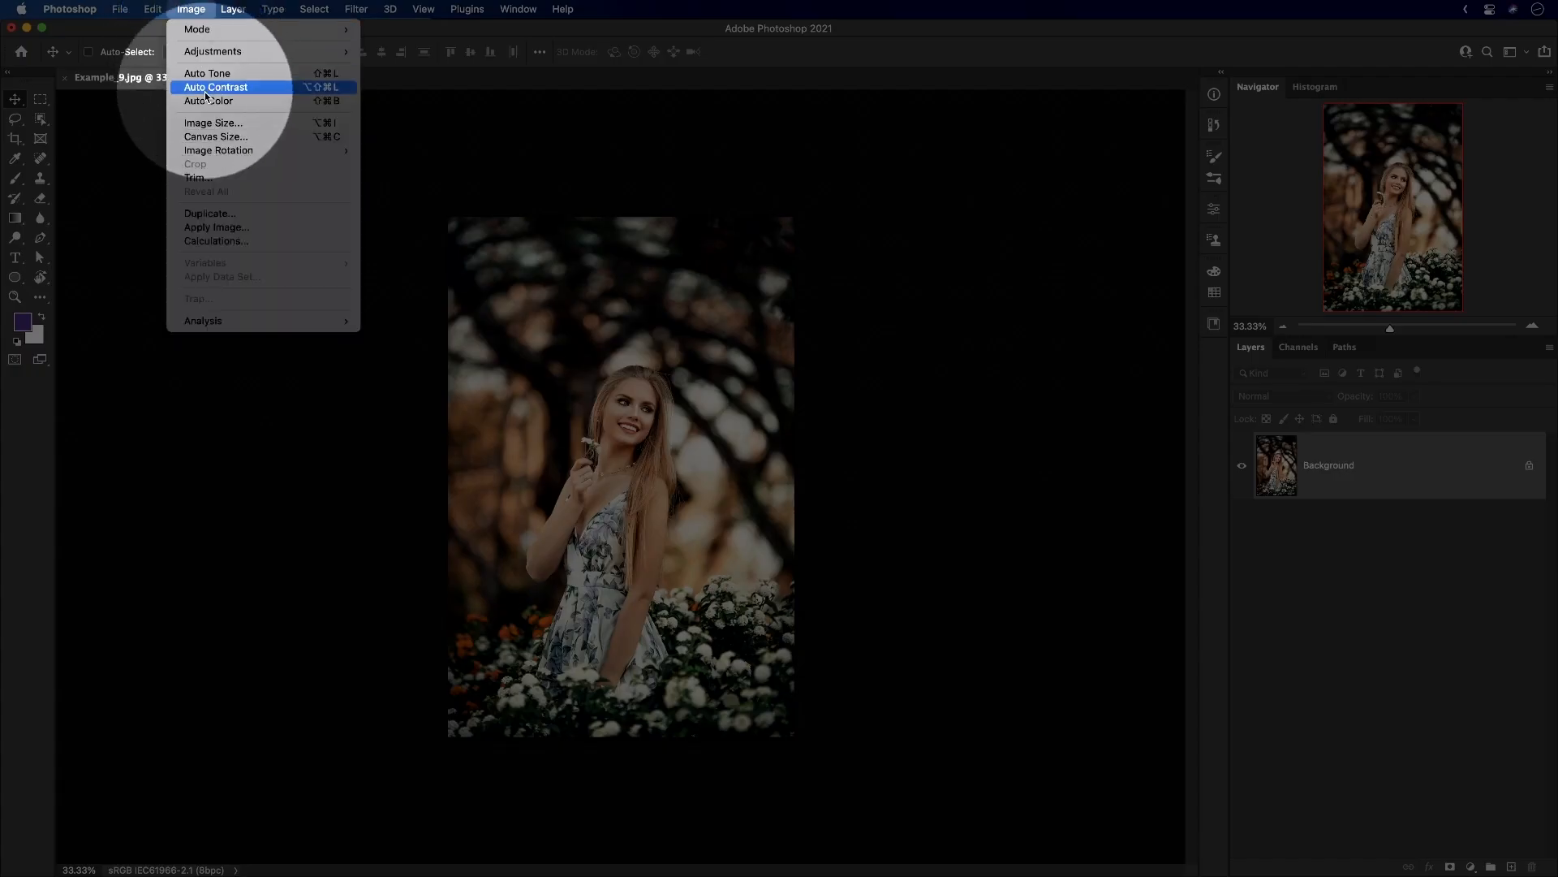
mouse_move(216, 51)
click(463, 80)
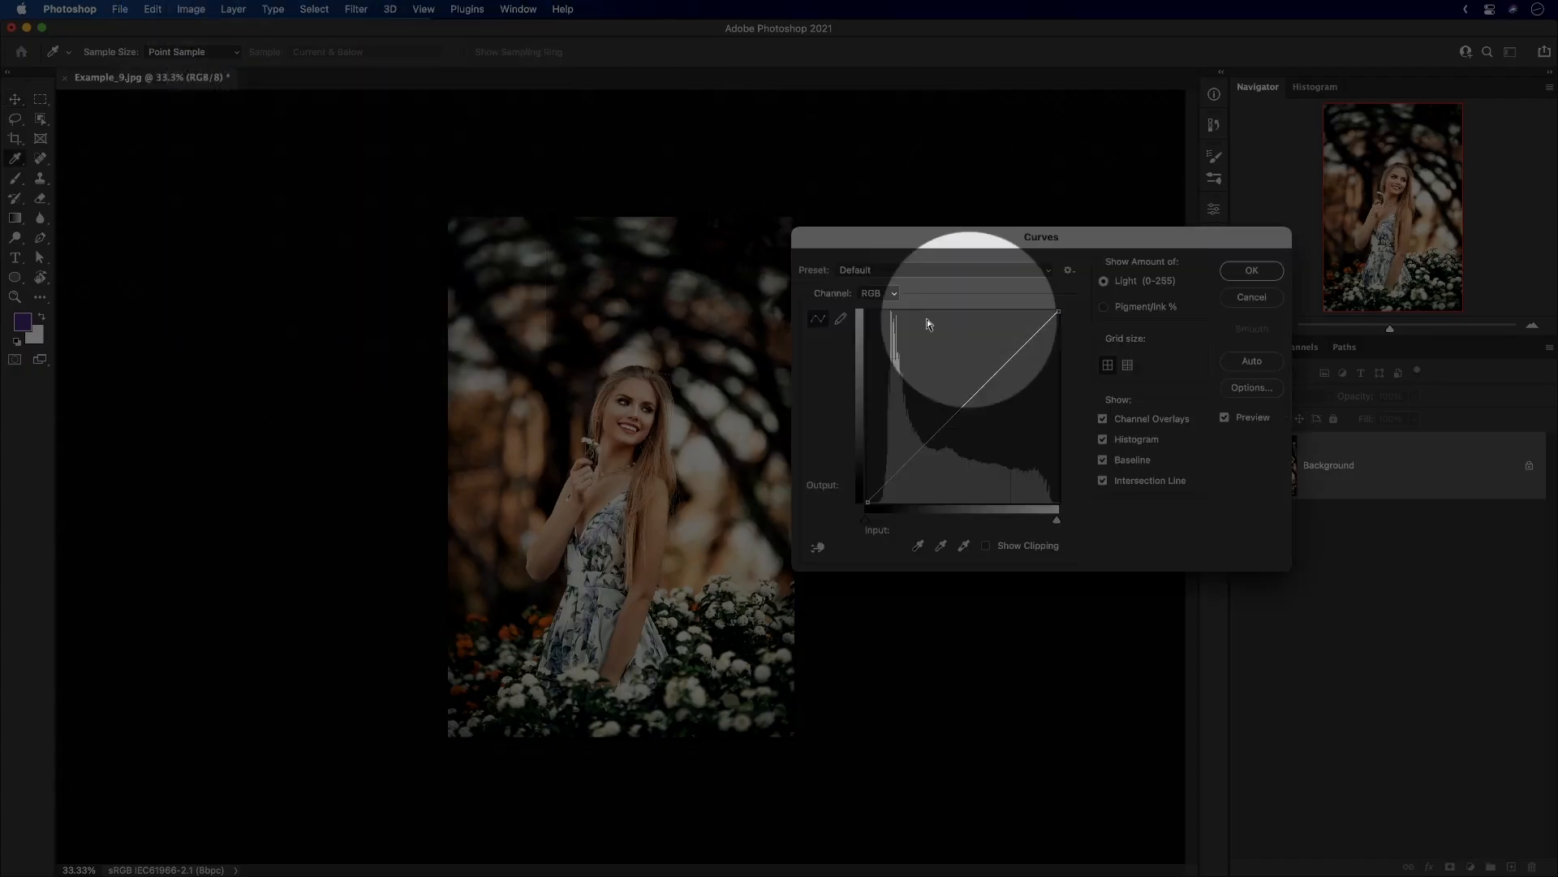
drag(979, 388, 992, 352)
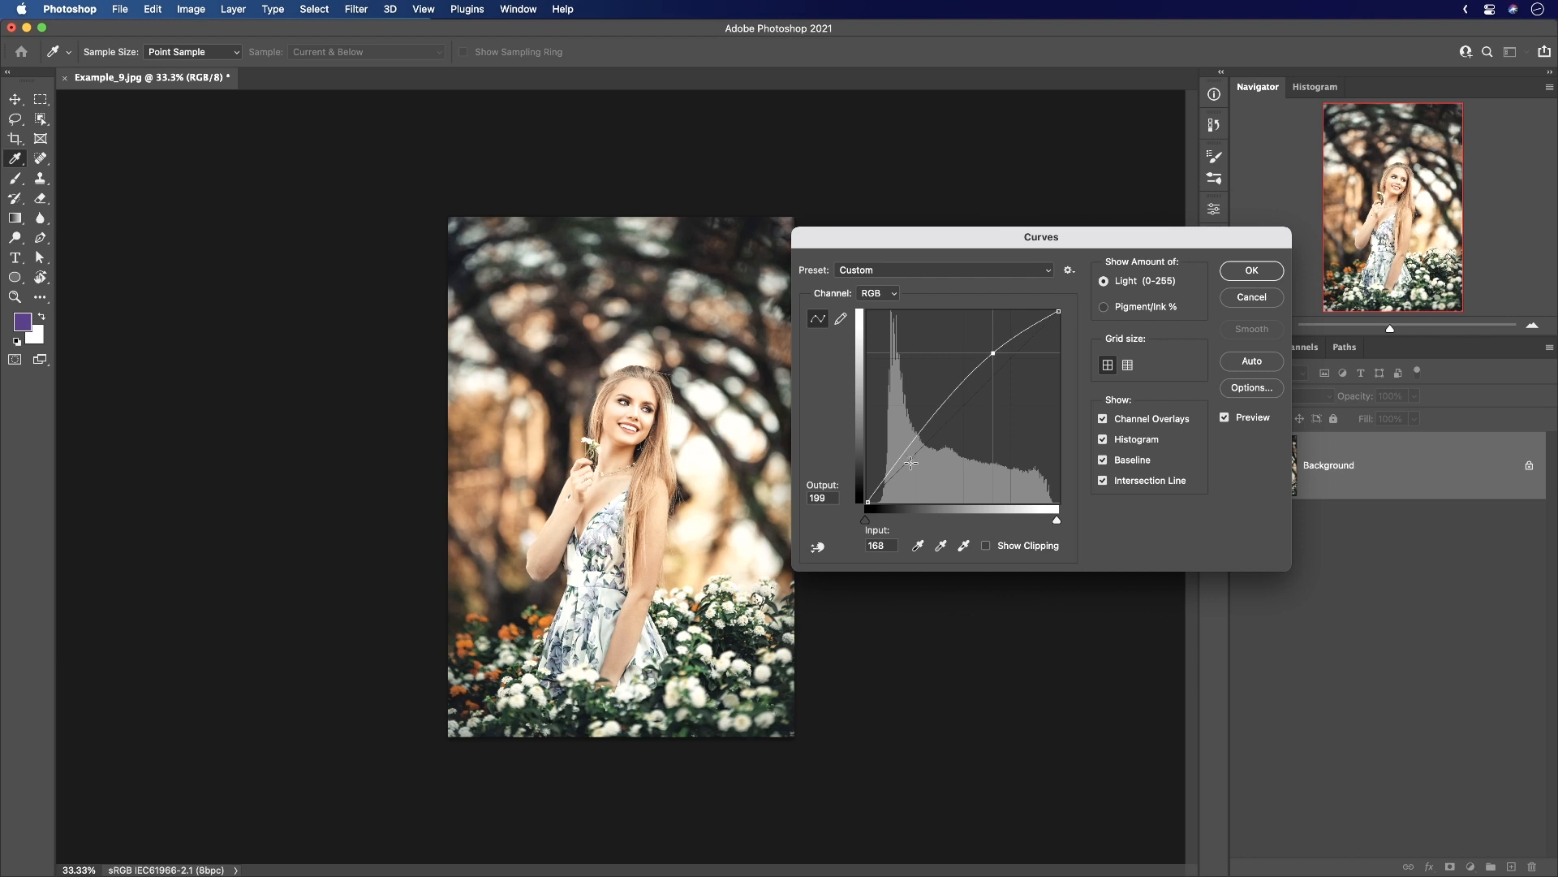
mouse_move(912, 462)
mouse_down()
mouse_move(915, 480)
mouse_move(915, 456)
mouse_up()
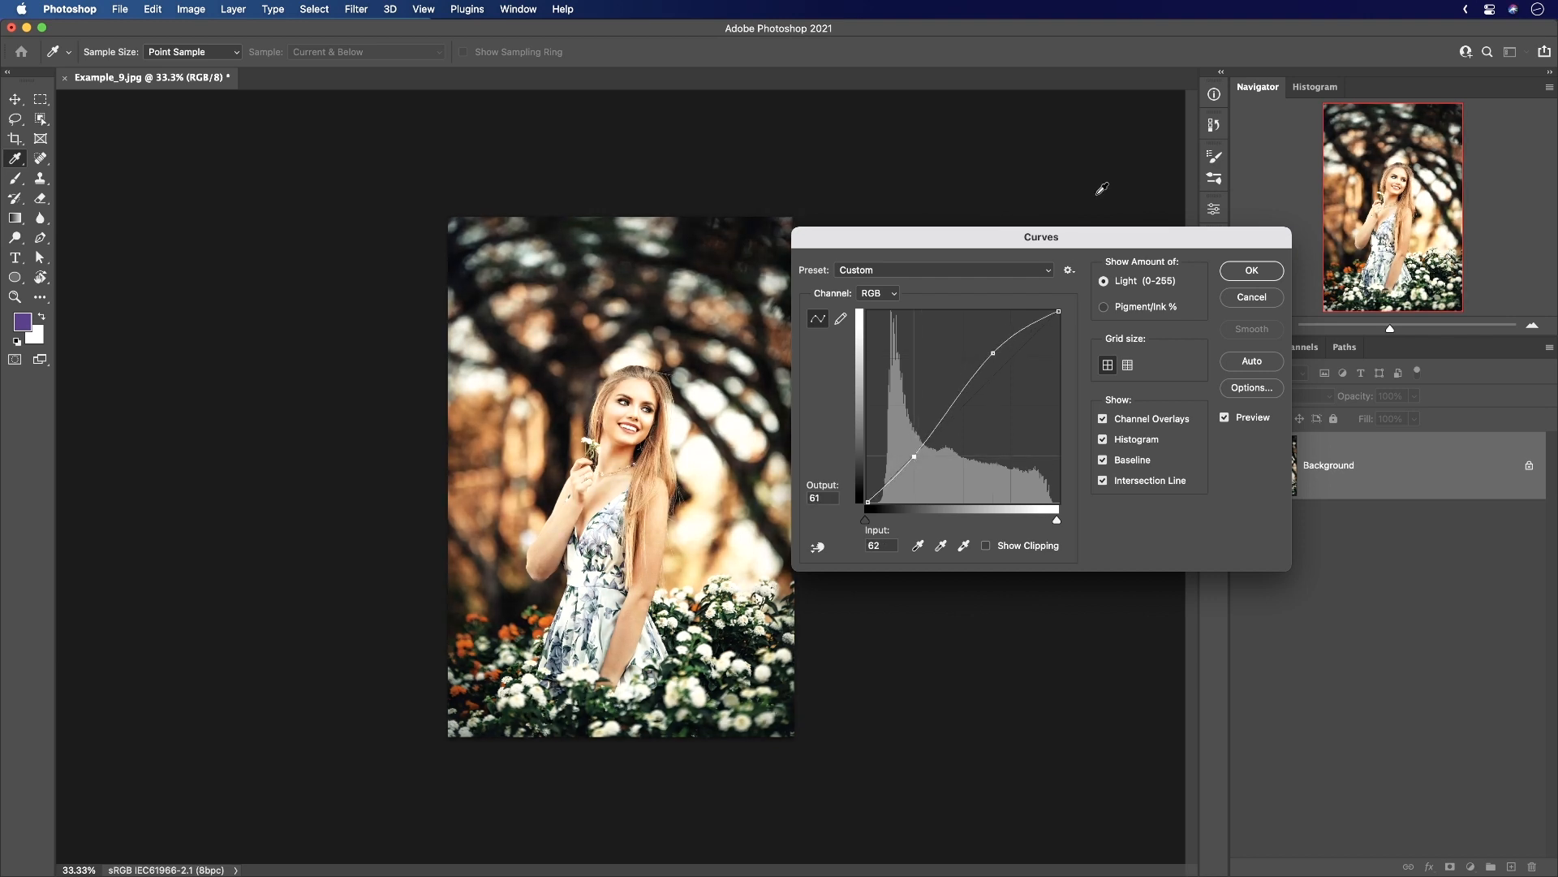
drag(1019, 234, 931, 219)
click(1163, 255)
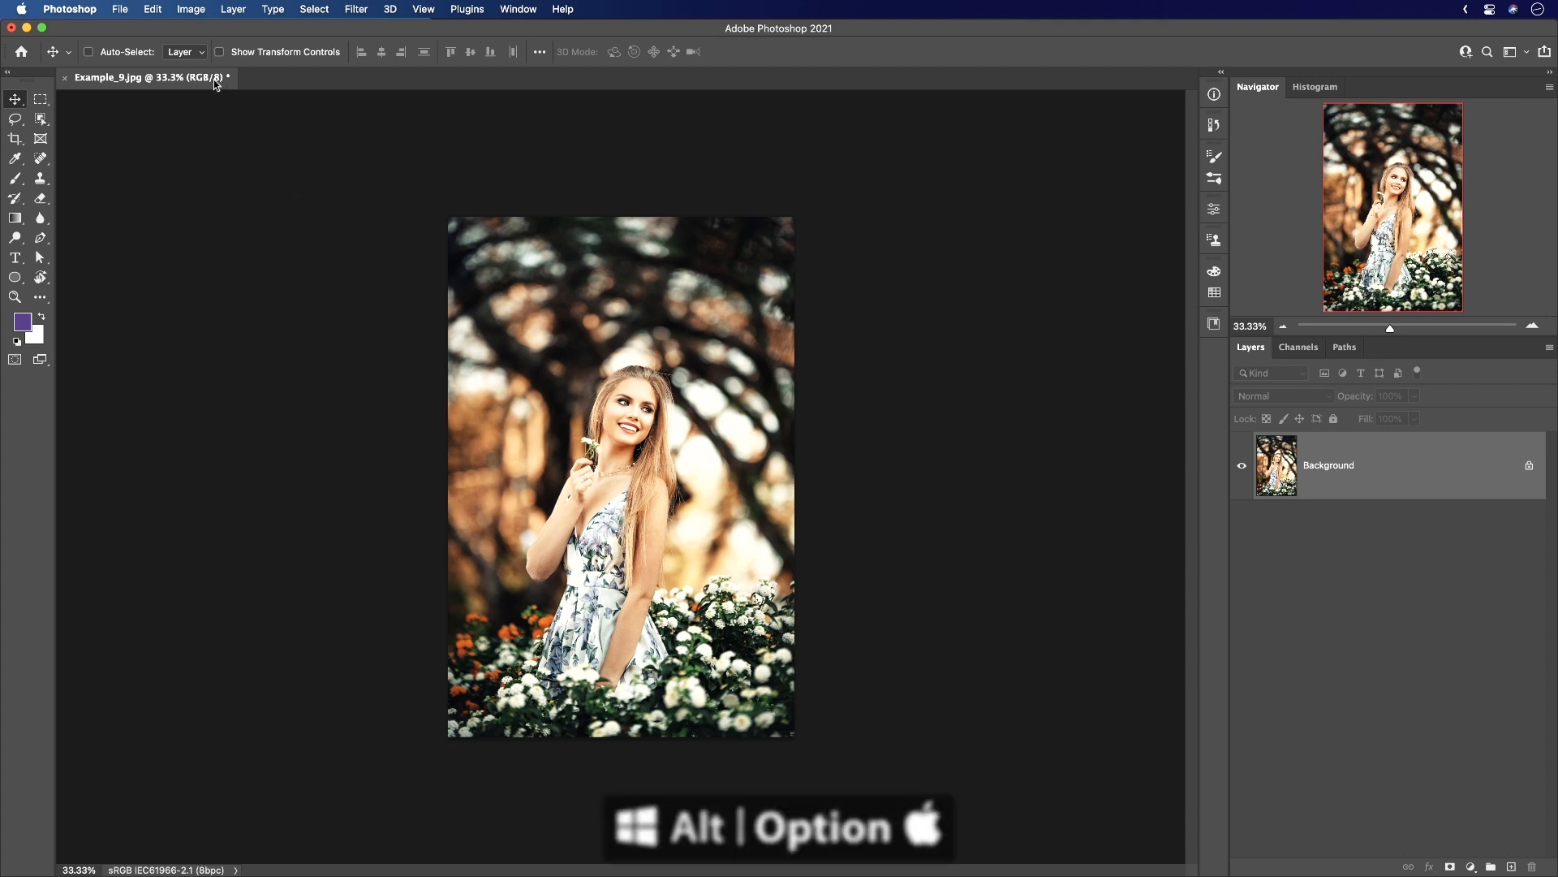
Open a new Curves adjustment on the Background with the last-used curve settings loaded.
click(190, 9)
mouse_move(206, 55)
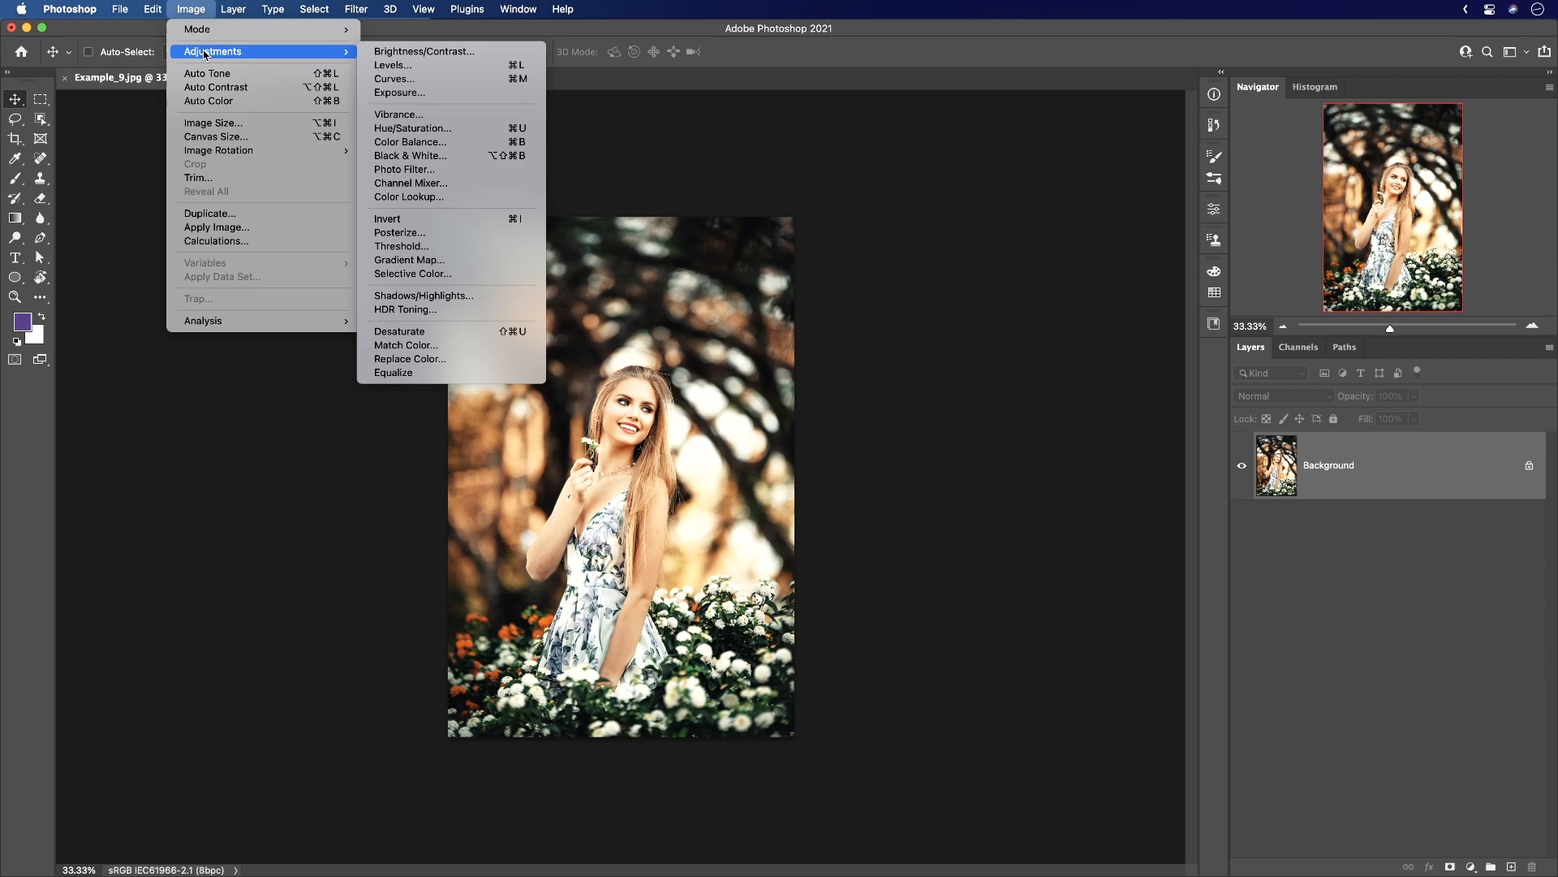
click(422, 79)
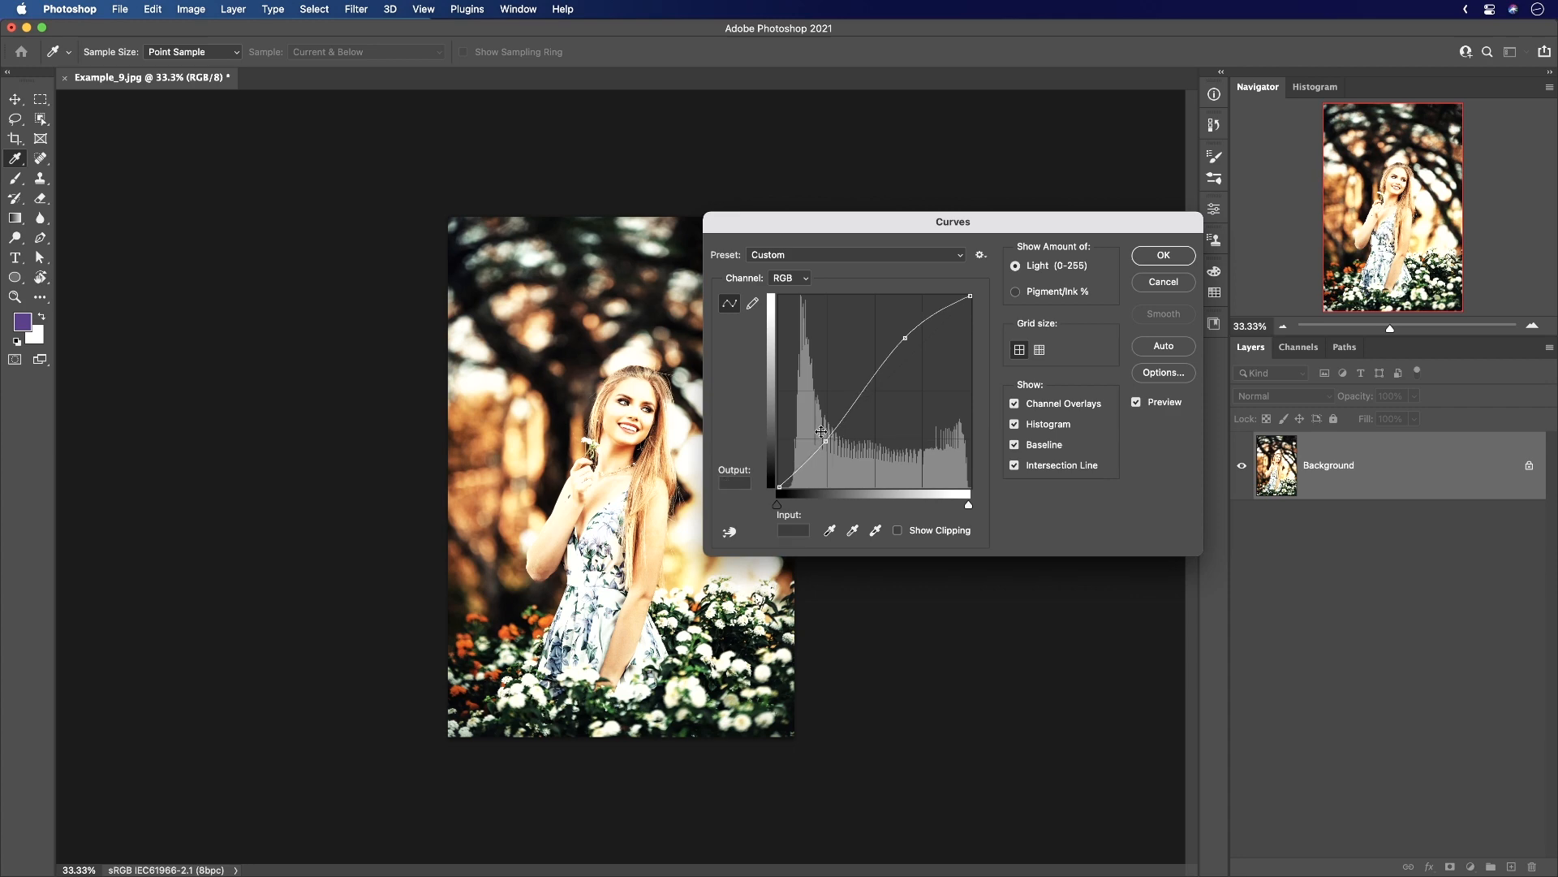
Reshape the loaded curve, moving its highlight point to input 191, output 187, and reset the Curves settings.
drag(826, 440, 869, 478)
key(super+z)
drag(905, 338, 922, 348)
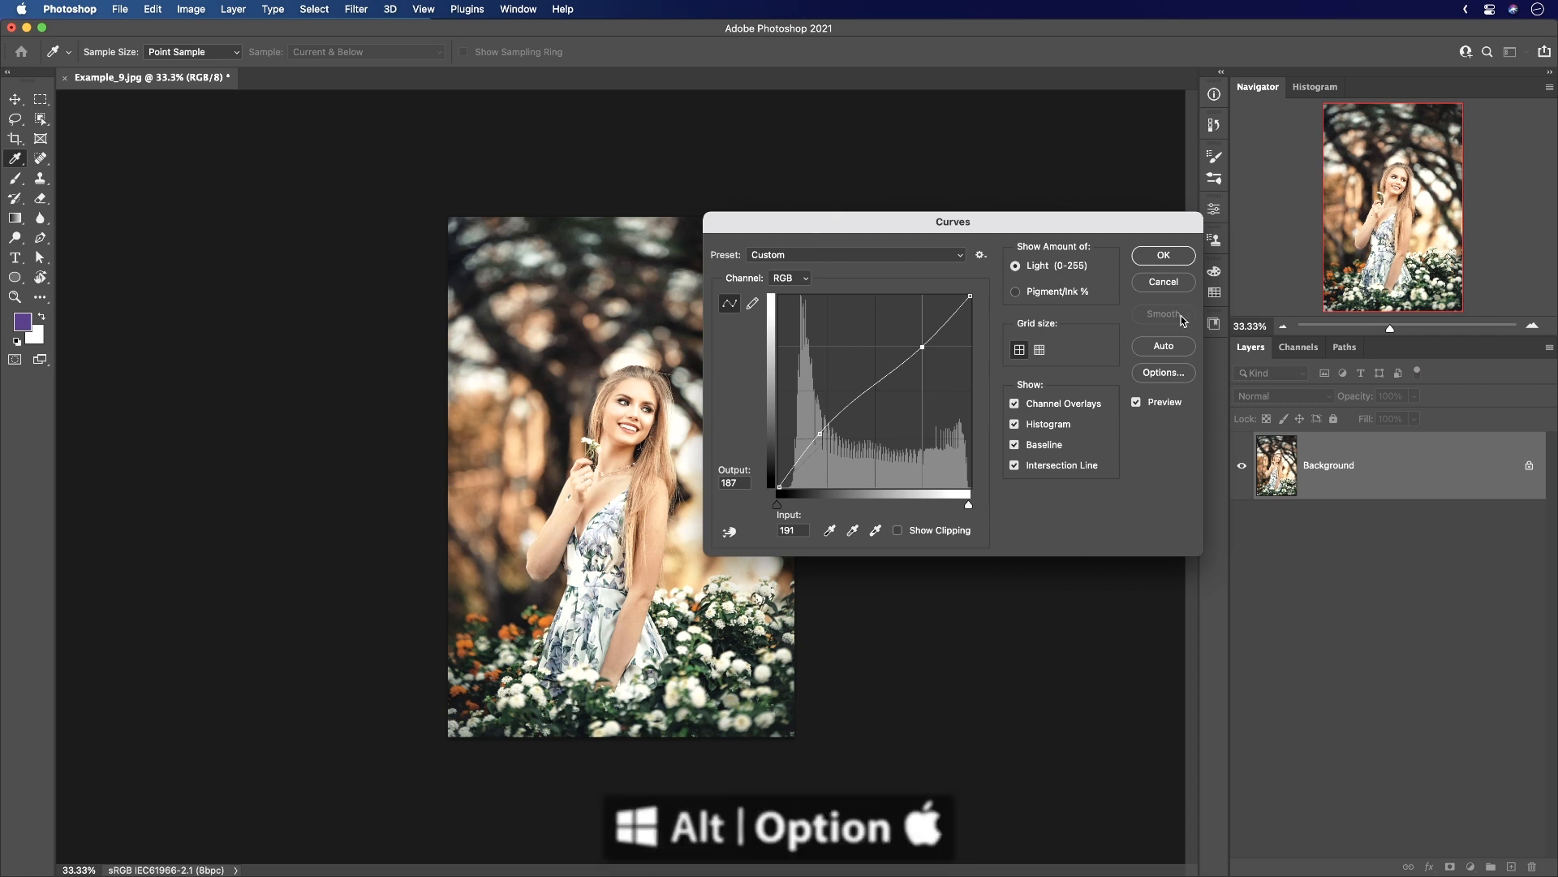
key(alt)
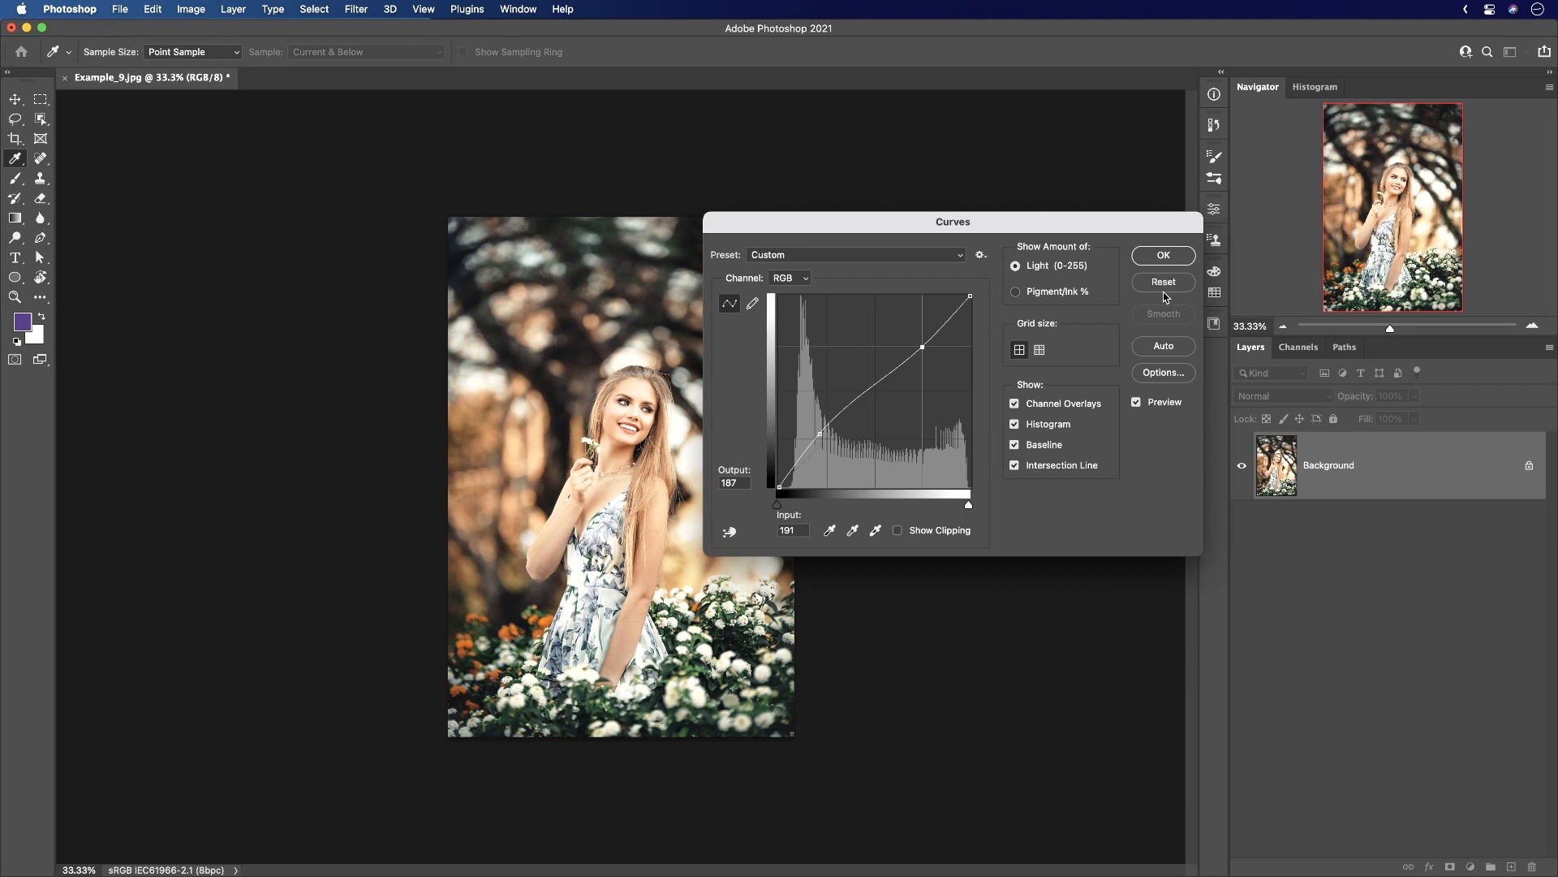
alt+click(1161, 290)
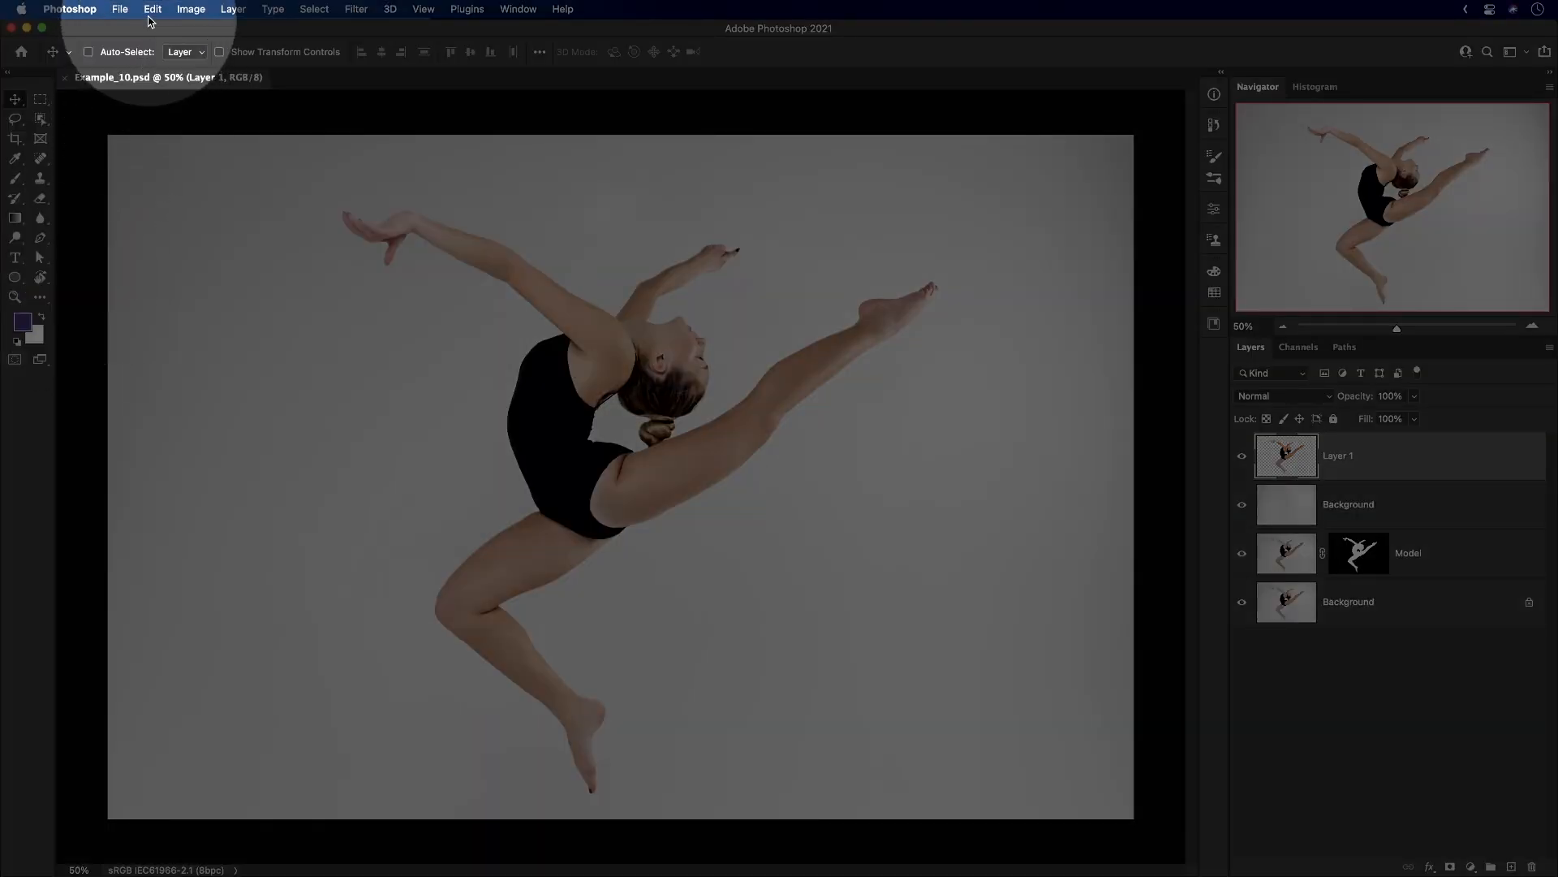
Start Puppet Warp on Layer 1 of Example_10.psd and hide the mesh.
click(152, 10)
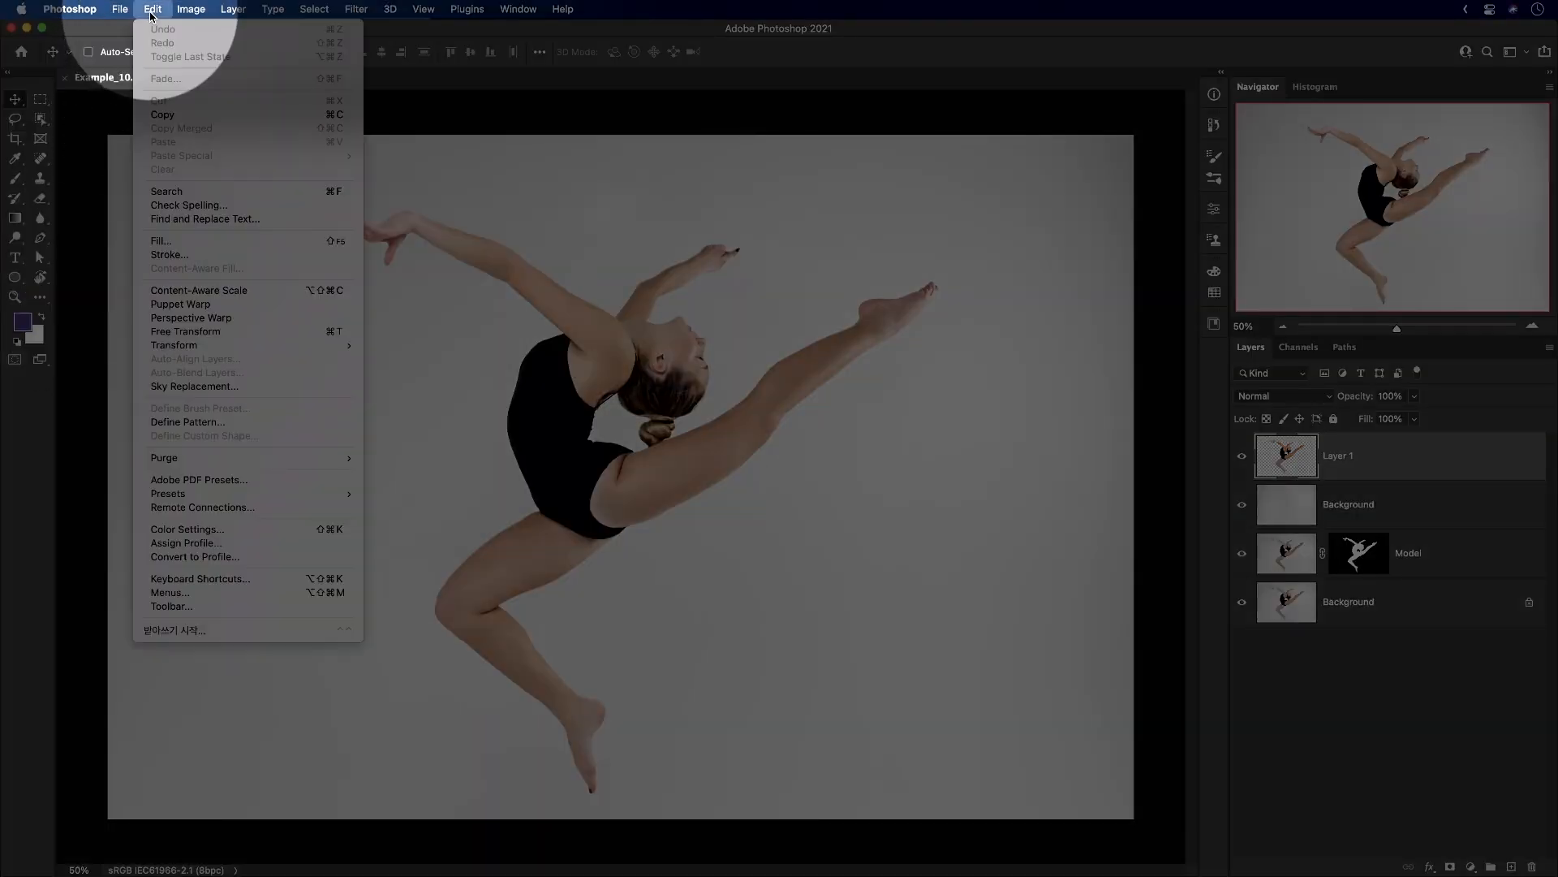
click(179, 306)
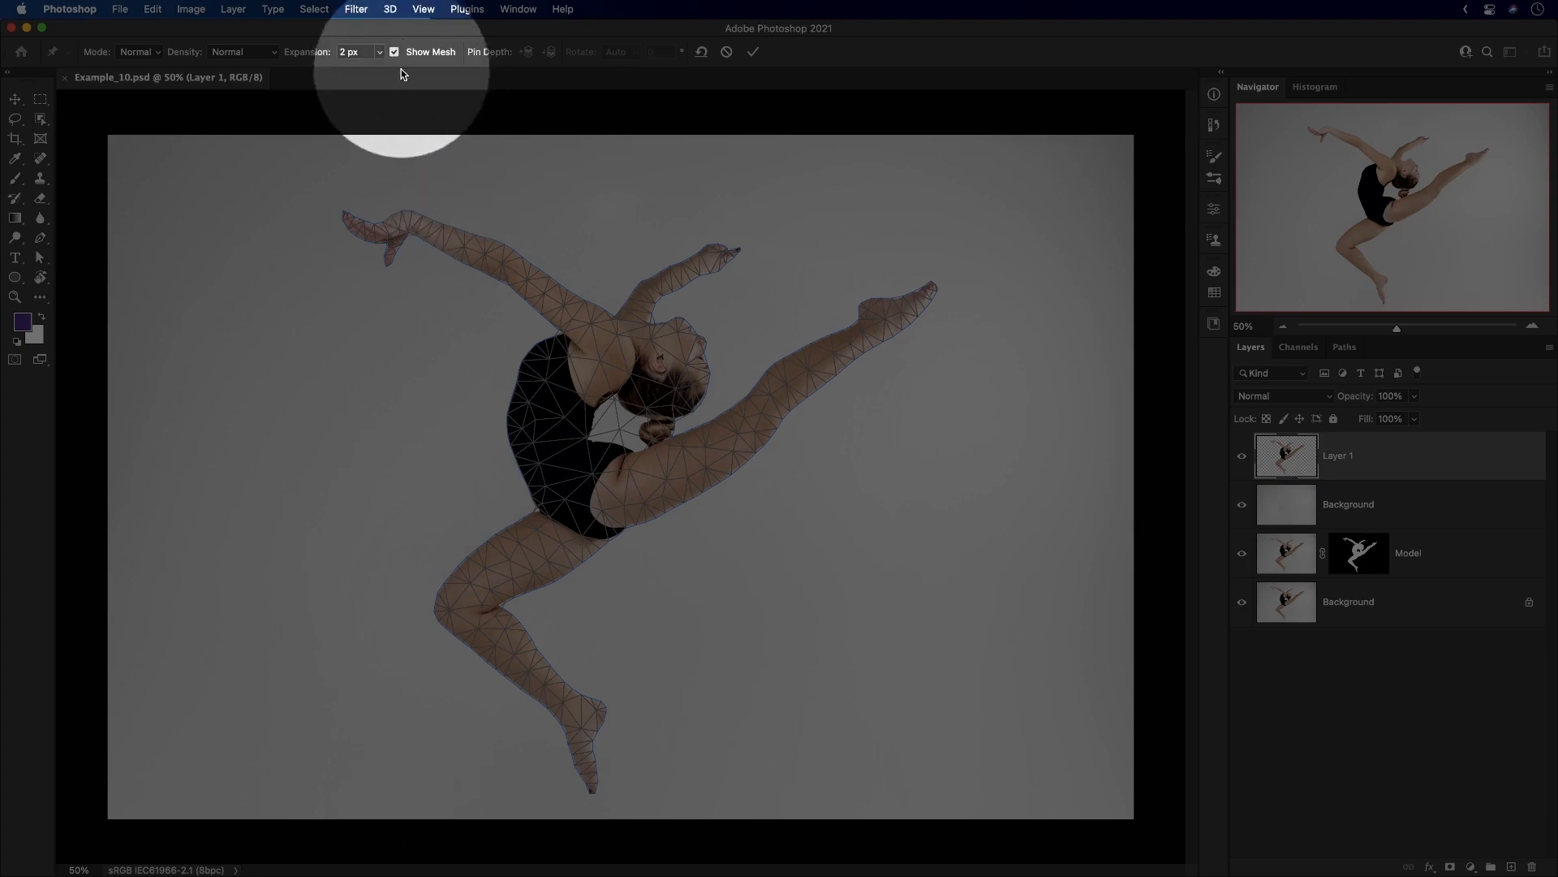
click(400, 53)
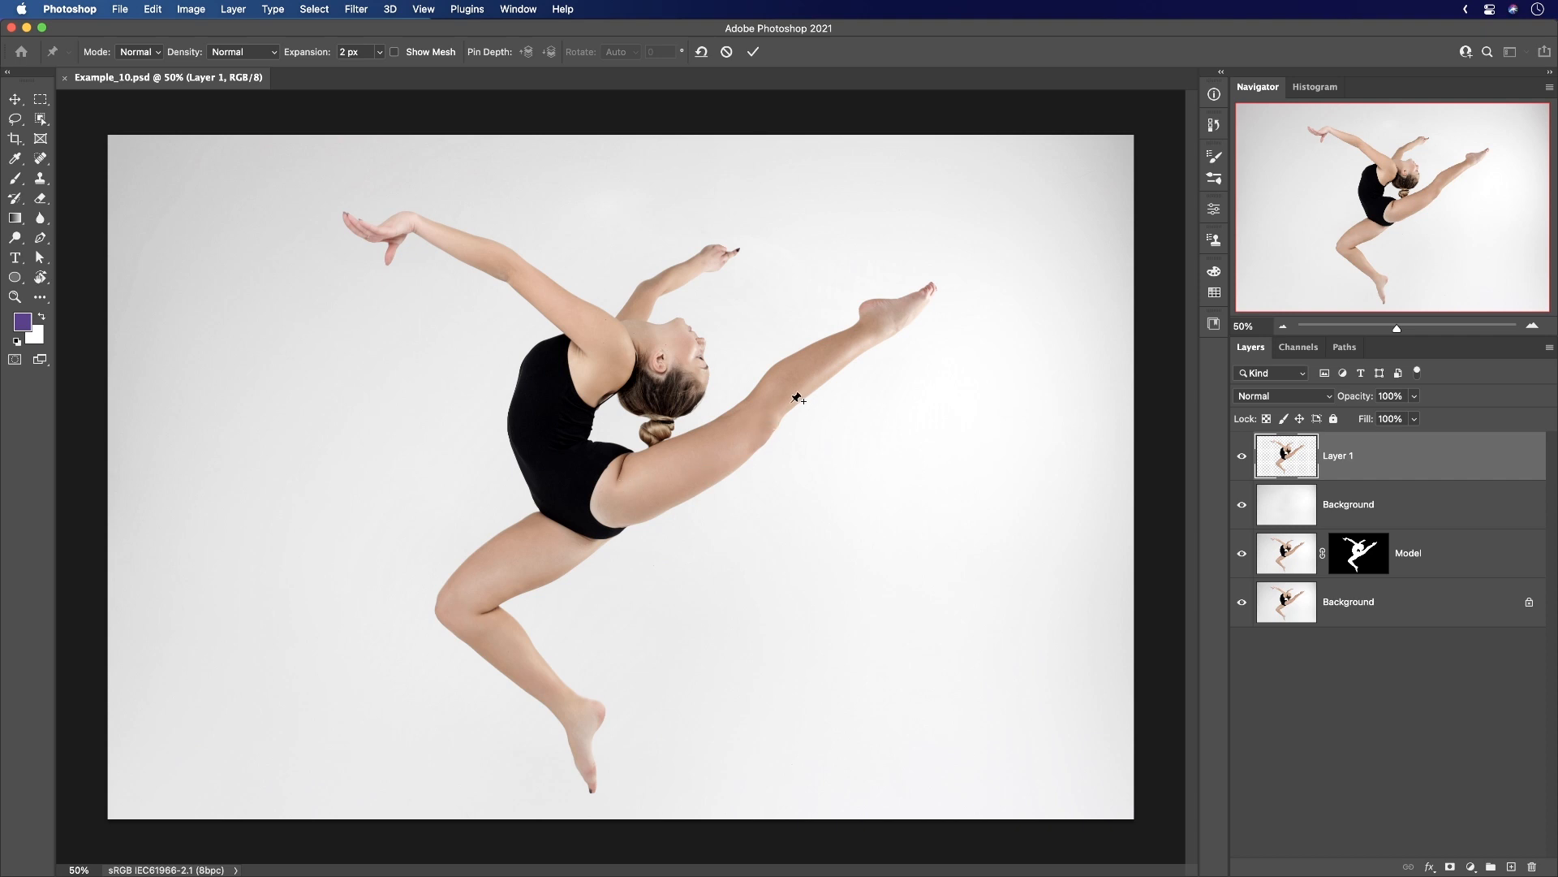
Pin the raised leg at the knee and ankle, and pull the ankle pin slightly downward.
click(759, 422)
click(889, 316)
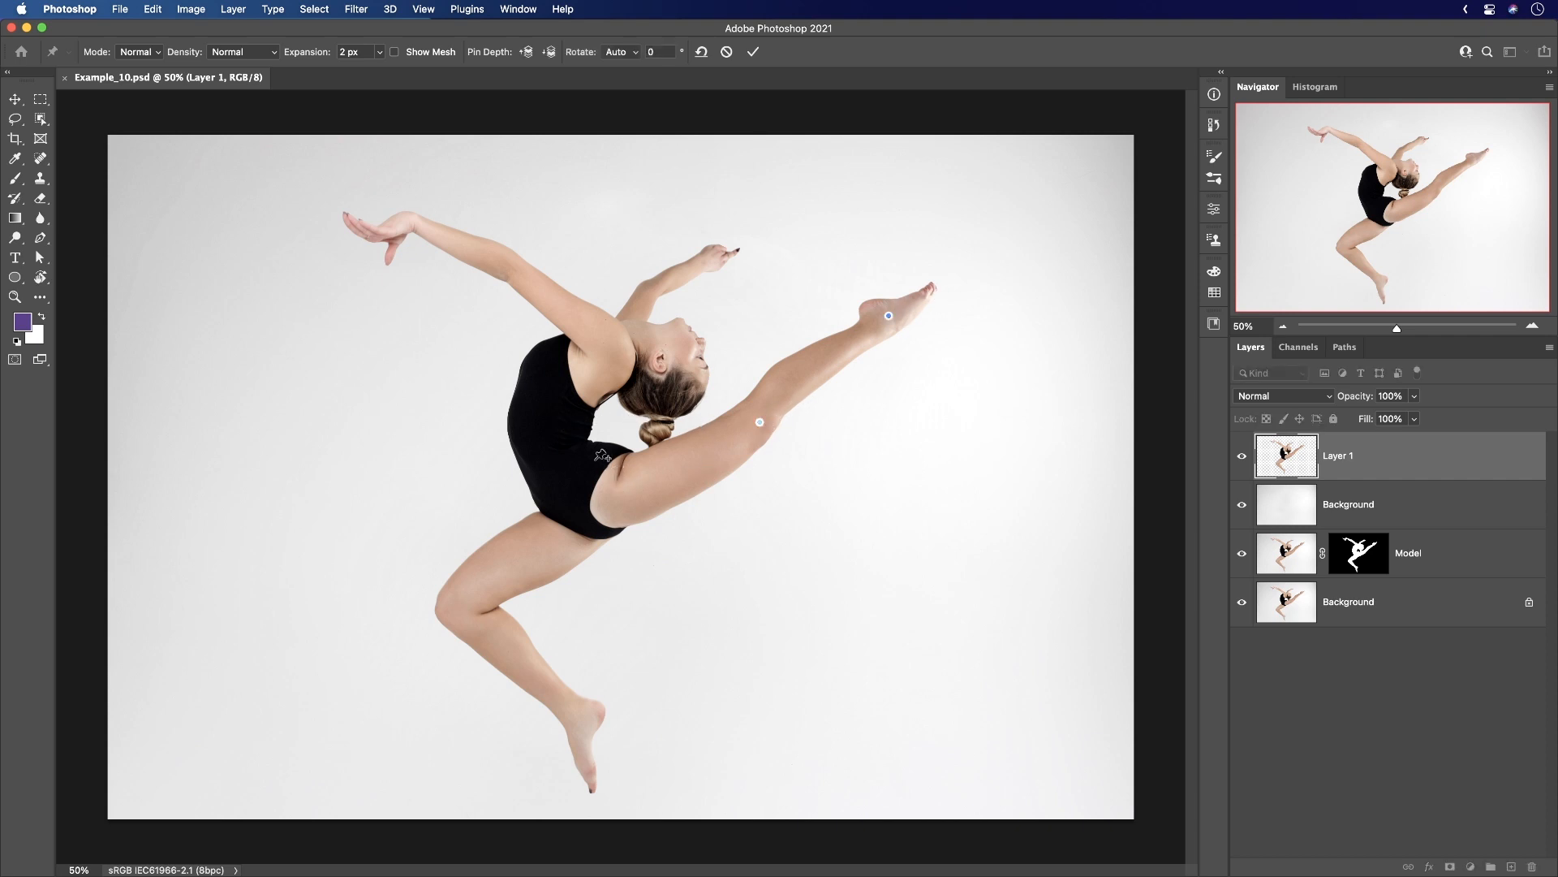
mouse_move(889, 316)
mouse_down()
mouse_move(862, 290)
mouse_move(888, 339)
mouse_move(854, 282)
mouse_move(891, 361)
mouse_move(857, 292)
mouse_move(890, 351)
mouse_move(878, 332)
mouse_up()
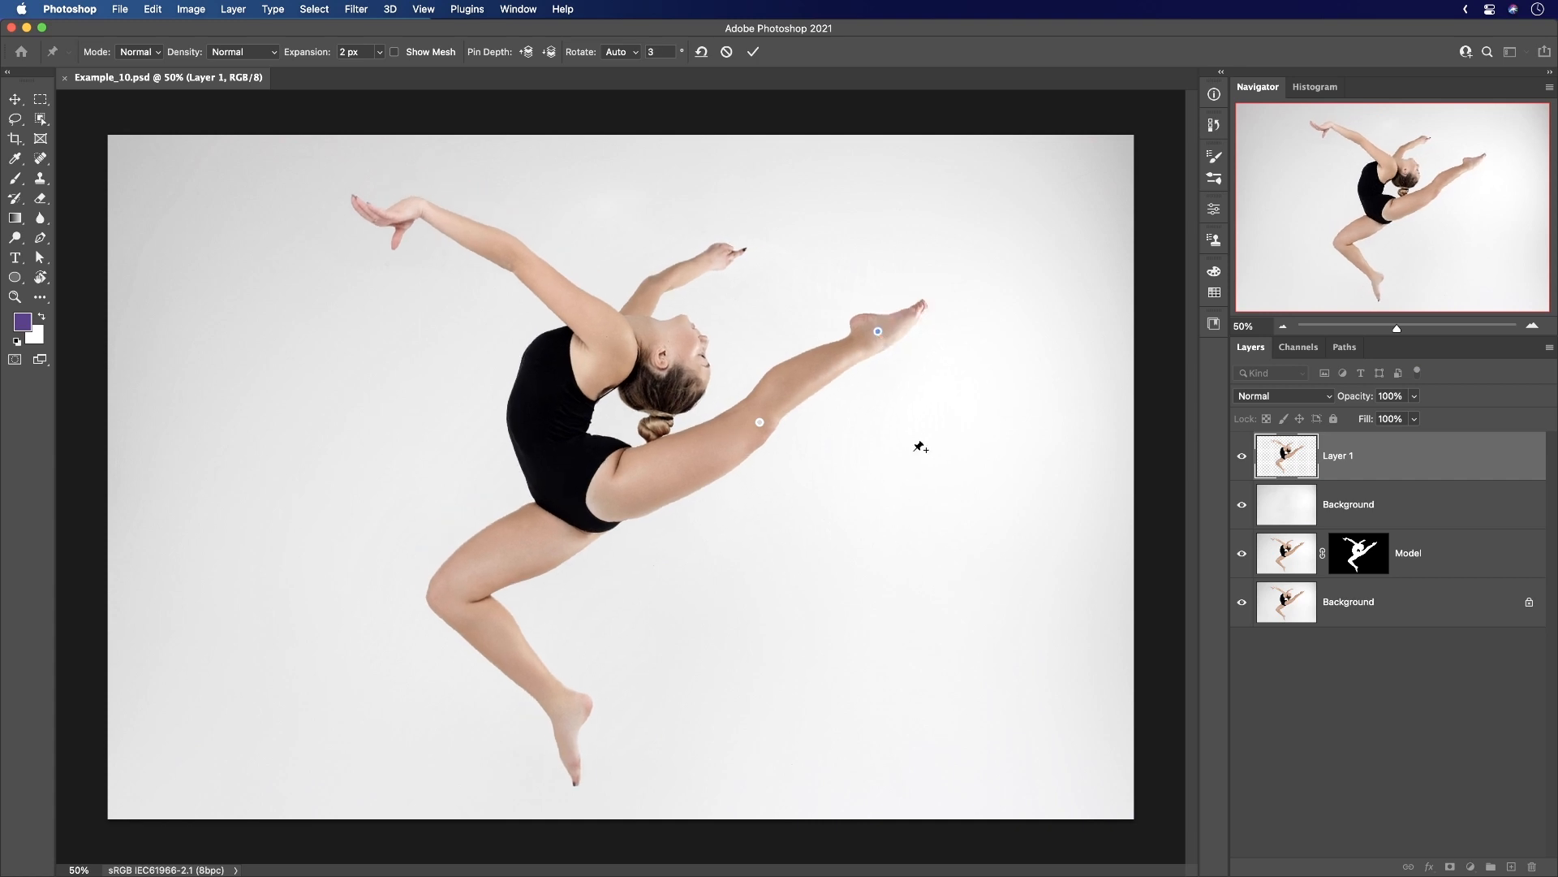
Anchor the dancer's hip, head, both forearms, and the lower leg's knee and ankle with warp pins.
click(566, 475)
click(671, 378)
click(688, 268)
click(469, 235)
click(469, 584)
click(561, 710)
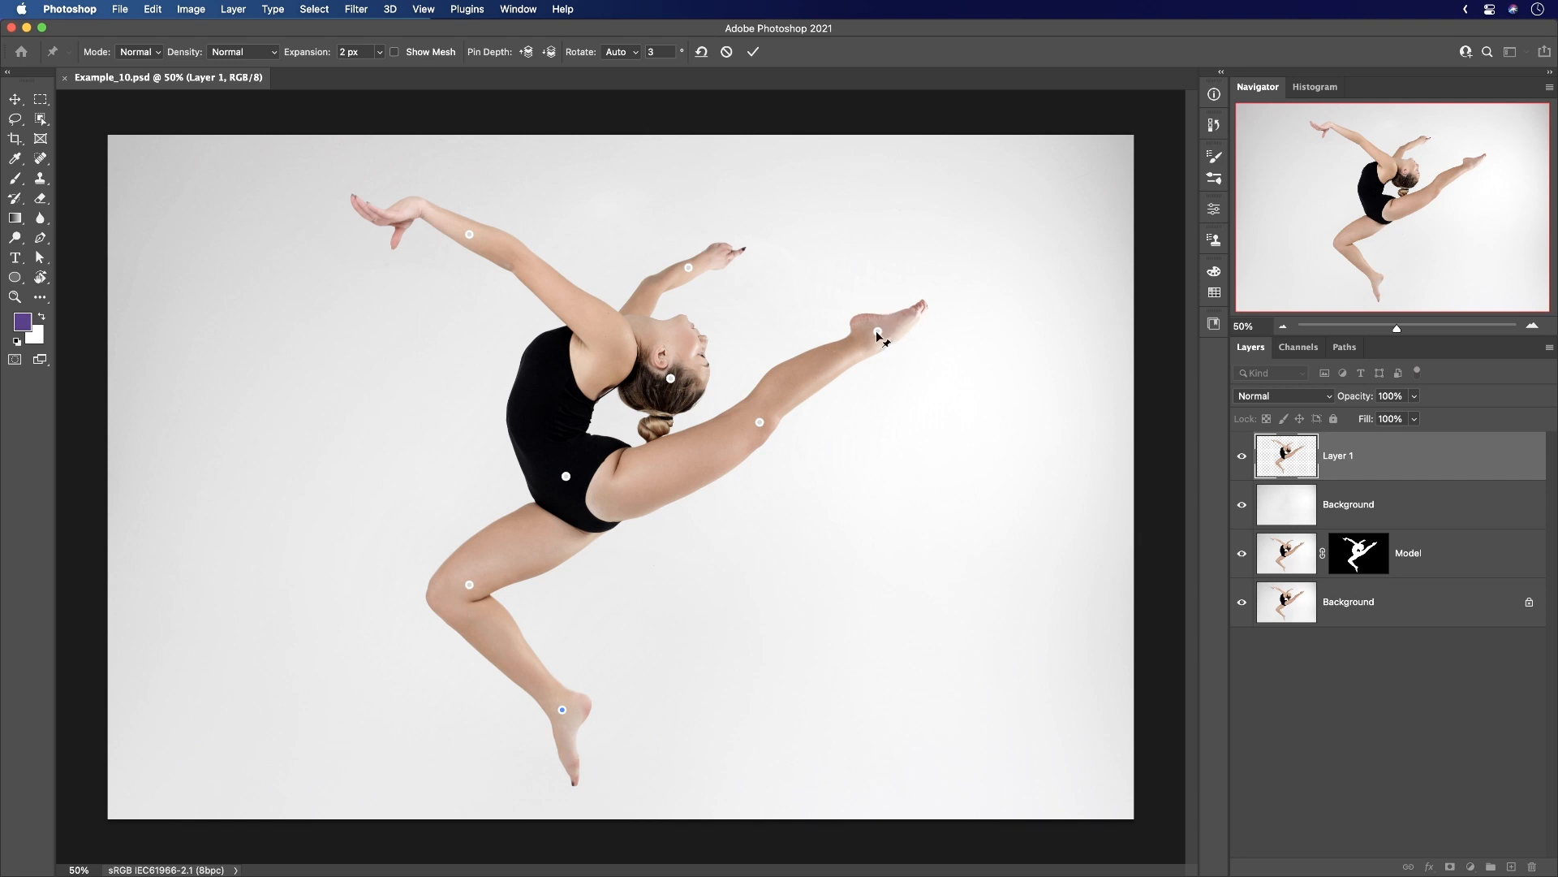
Pull the raised leg's ankle pin up toward the head to bend the knee, and refine the shin with additional pins.
drag(878, 334, 883, 301)
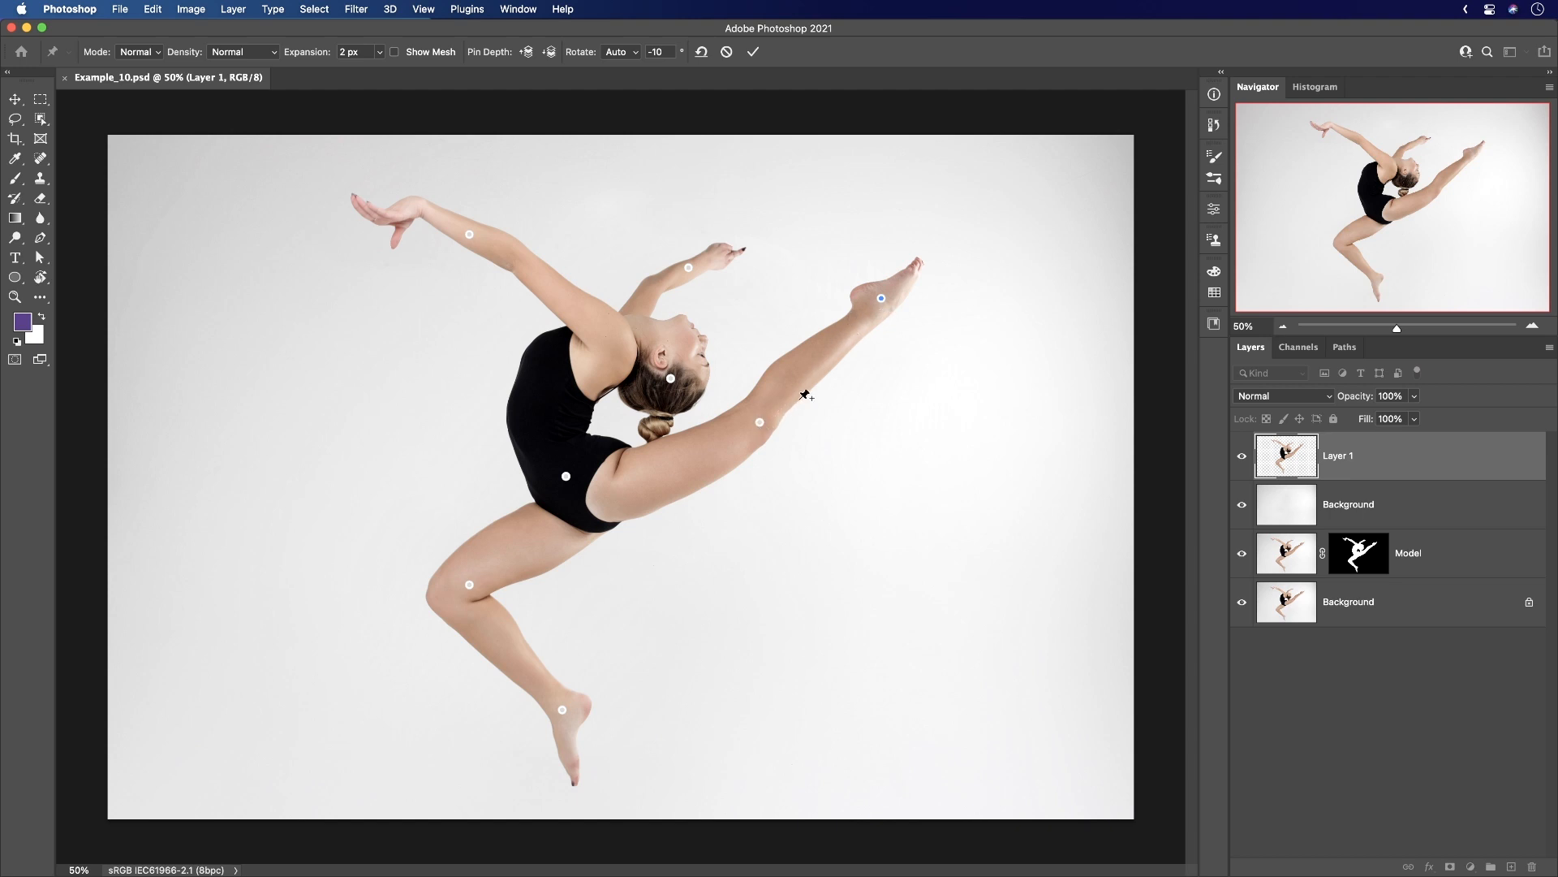
drag(880, 298, 795, 274)
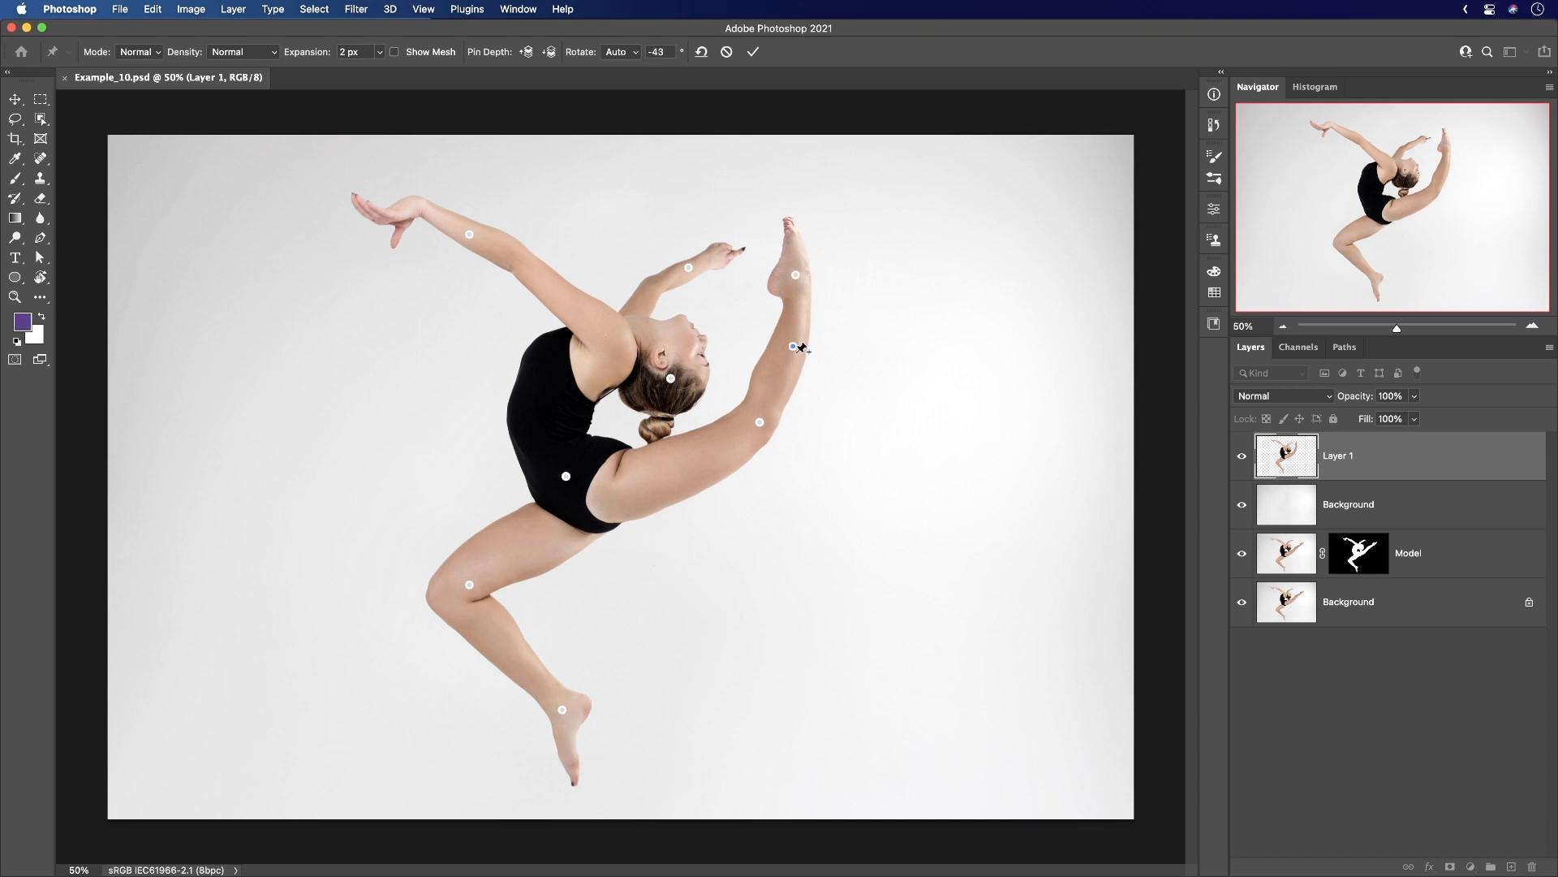
drag(782, 345, 785, 351)
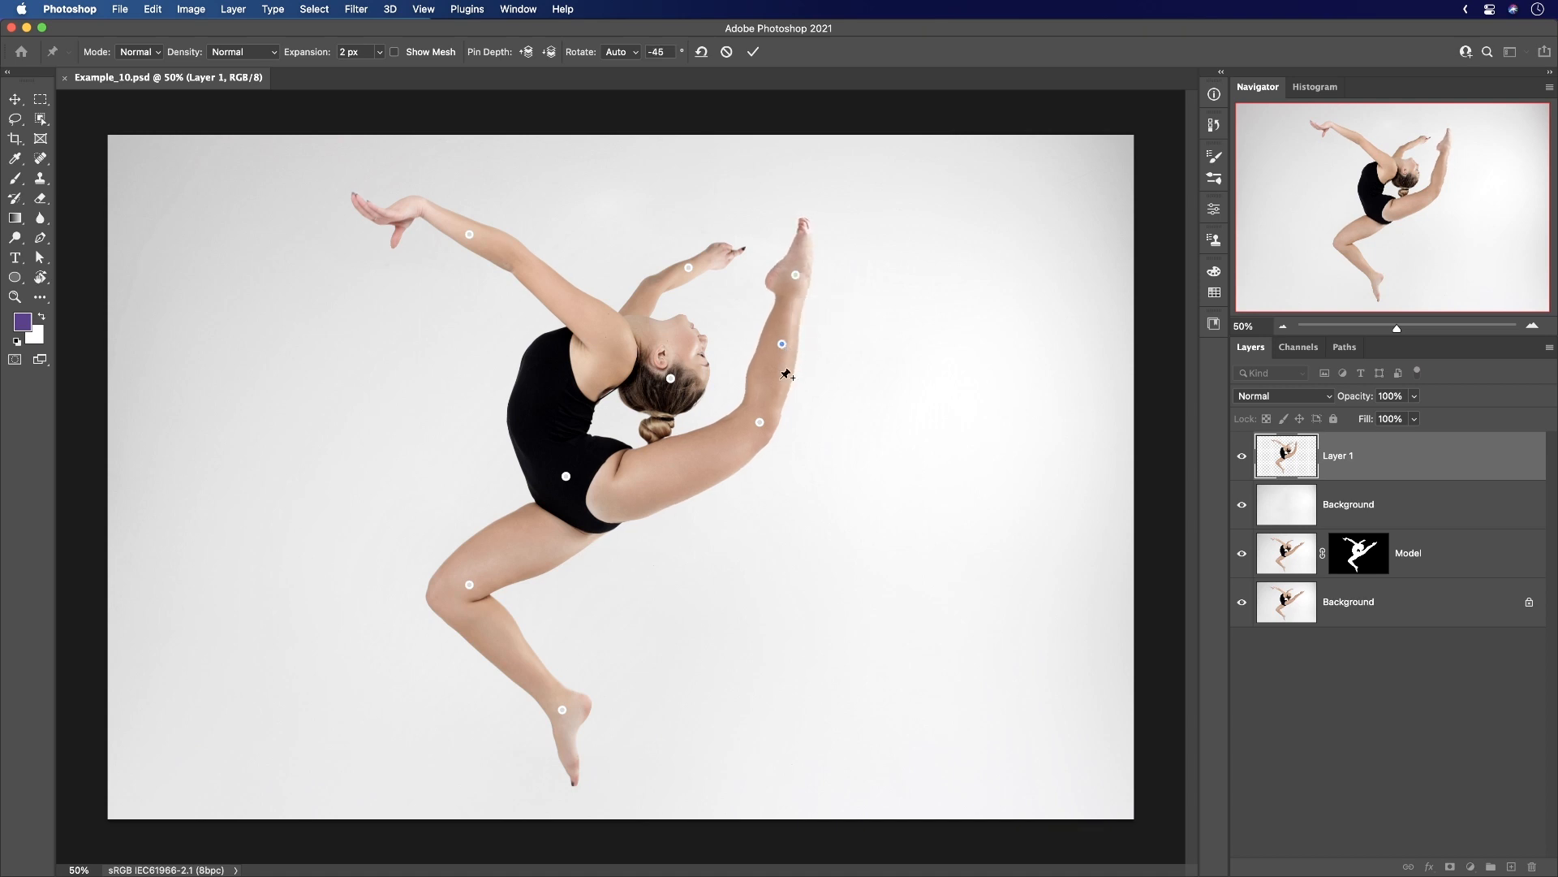
click(776, 378)
drag(782, 344, 781, 349)
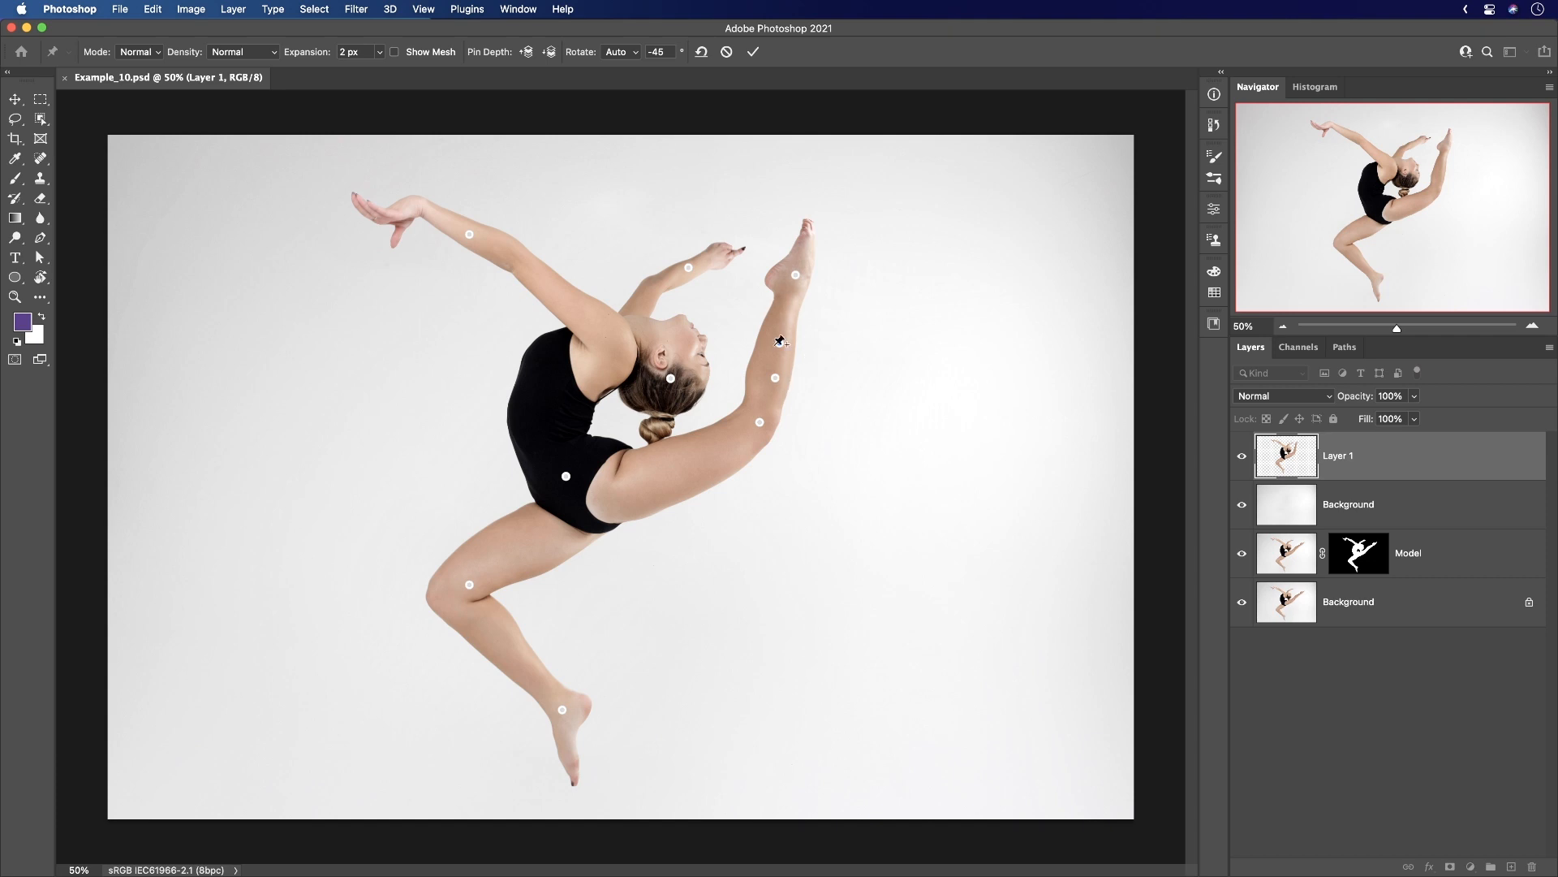
Delete the two shin pins and the ankle pin from the dancer's raised leg, keeping its knee pin.
right_click(776, 379)
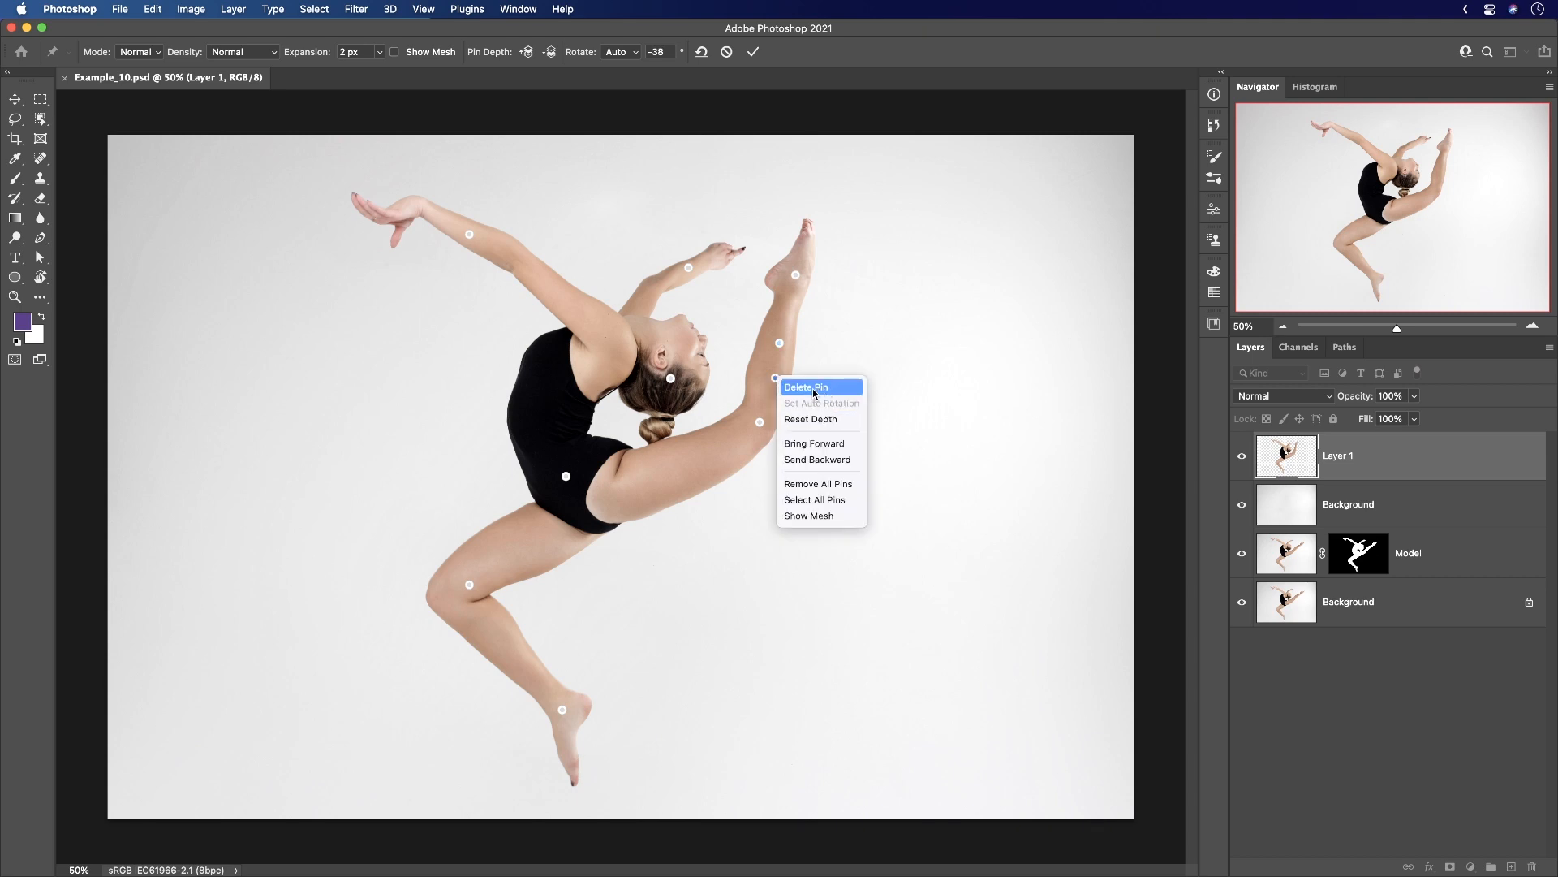
click(820, 393)
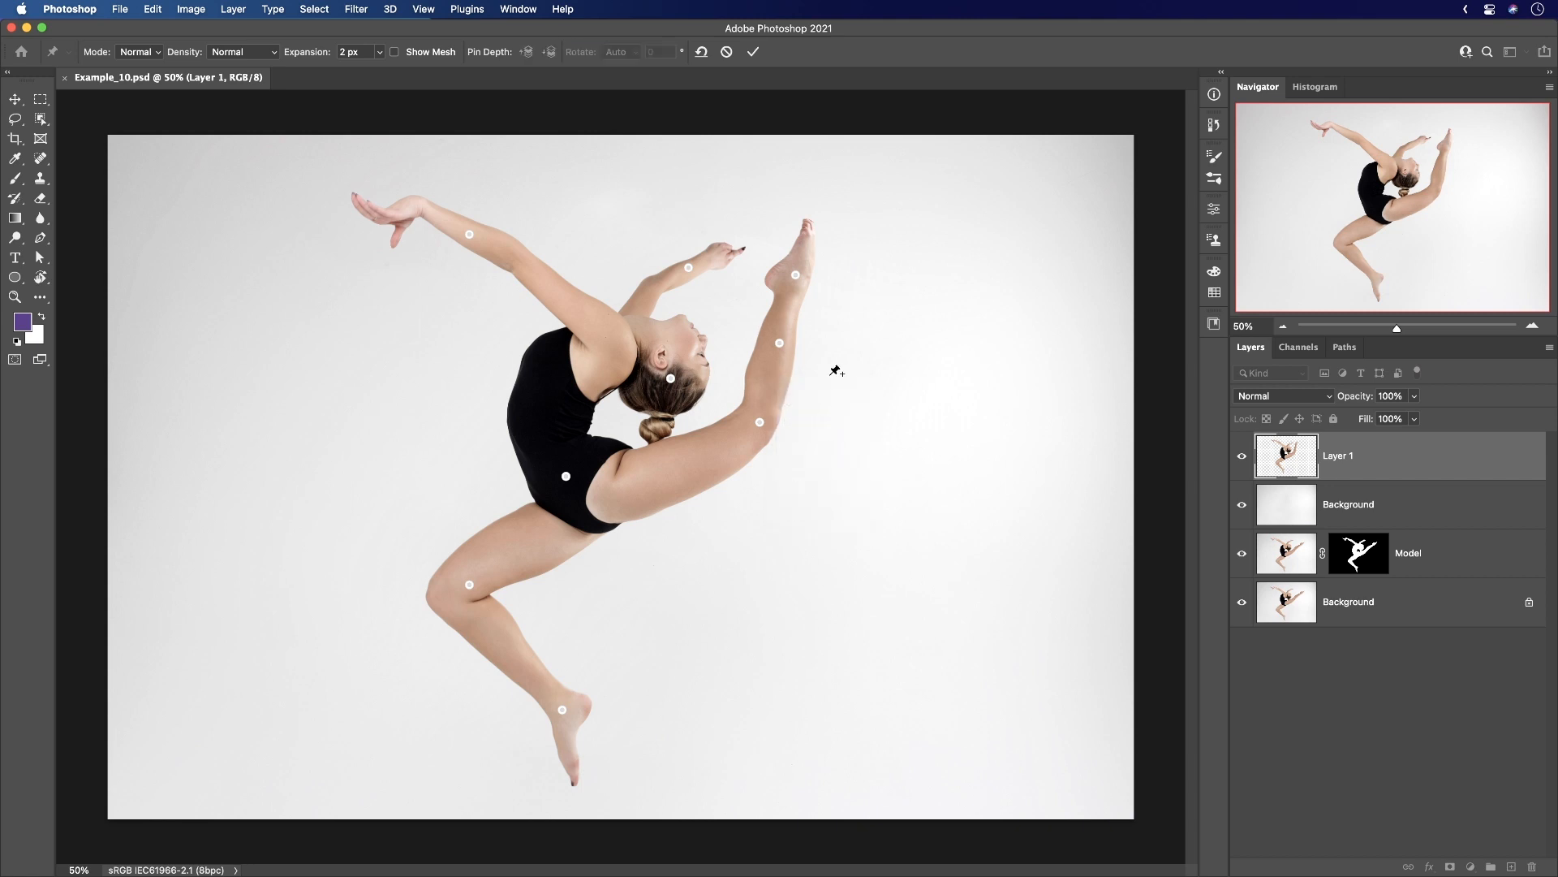
right_click(781, 343)
click(818, 354)
right_click(796, 276)
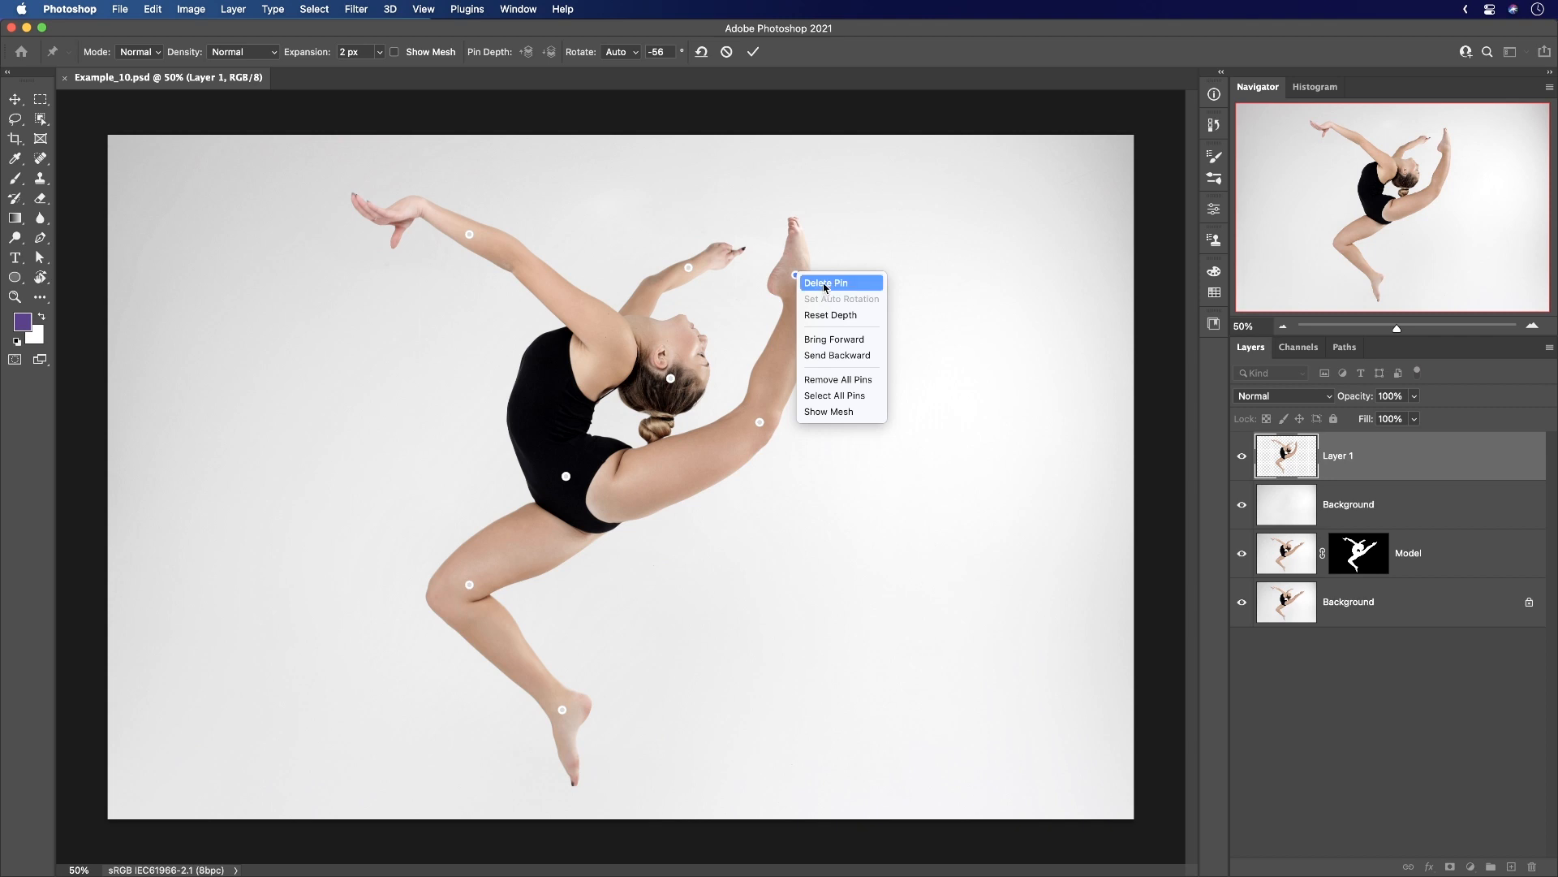
click(824, 284)
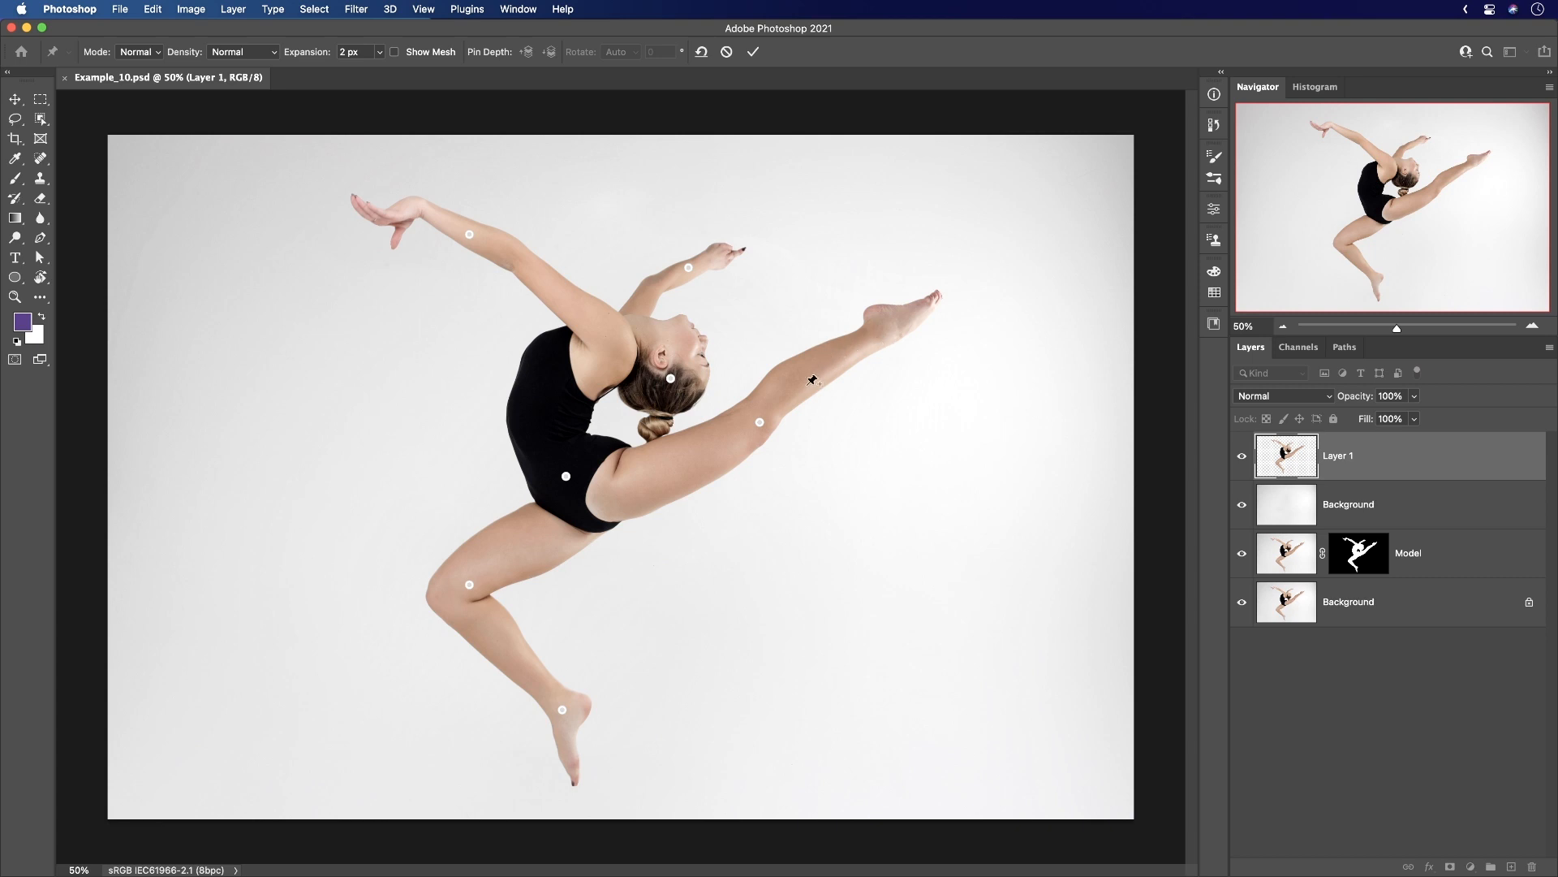
Select the raised leg's knee pin and rotate it to swing the lower leg around the knee.
click(761, 421)
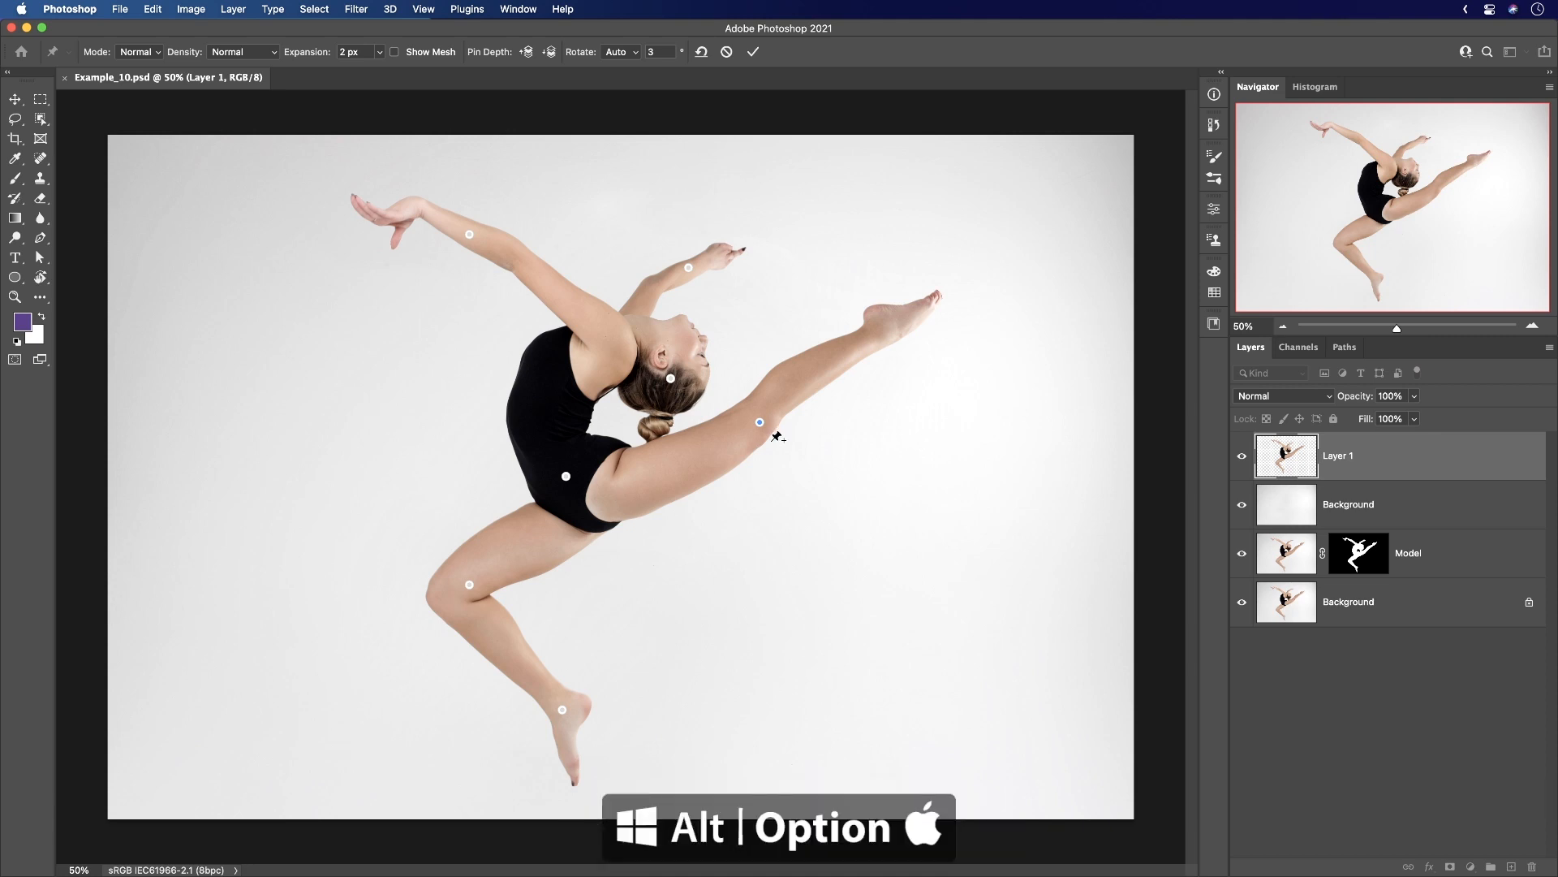
drag(771, 431, 768, 429)
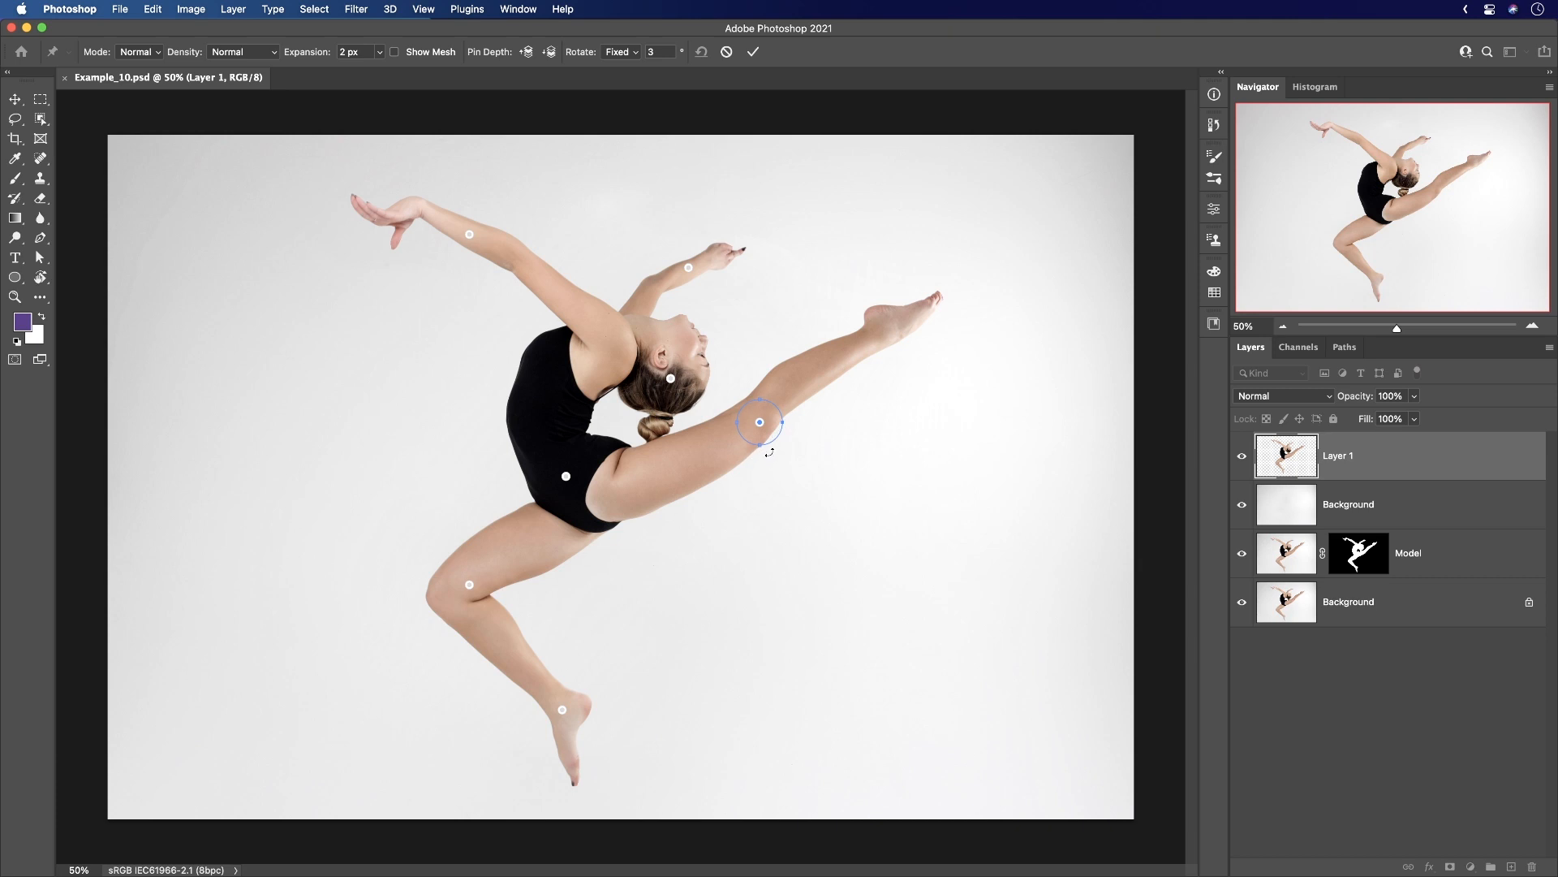
mouse_move(770, 452)
mouse_down()
mouse_move(784, 433)
mouse_move(788, 445)
mouse_up()
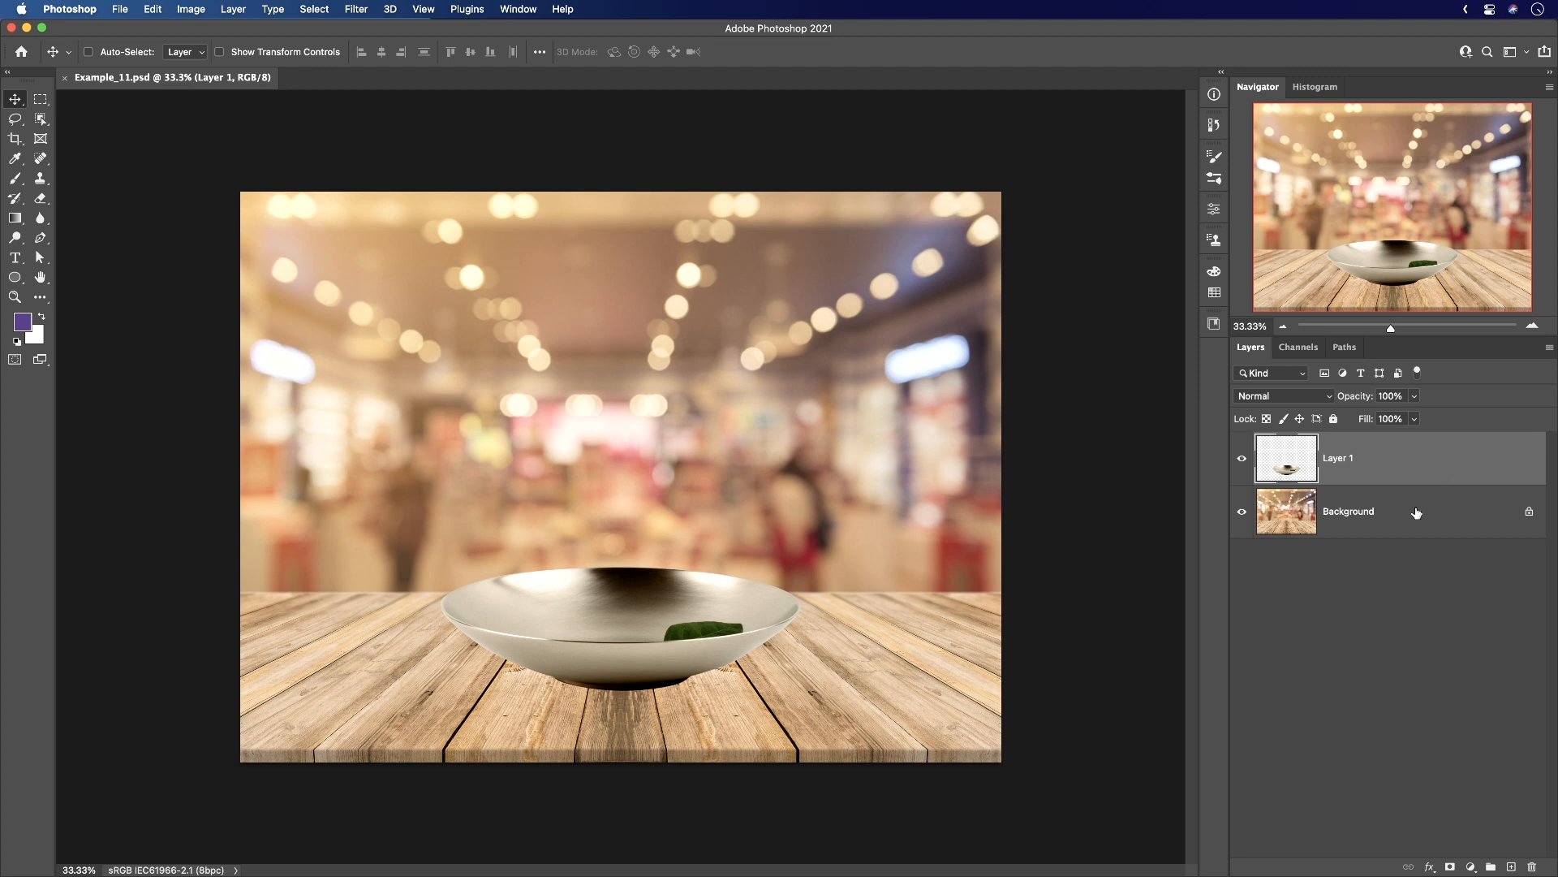
In Example_11.psd, add a Gradient Overlay to Layer 1 and open its gradient for editing.
double_click(1441, 462)
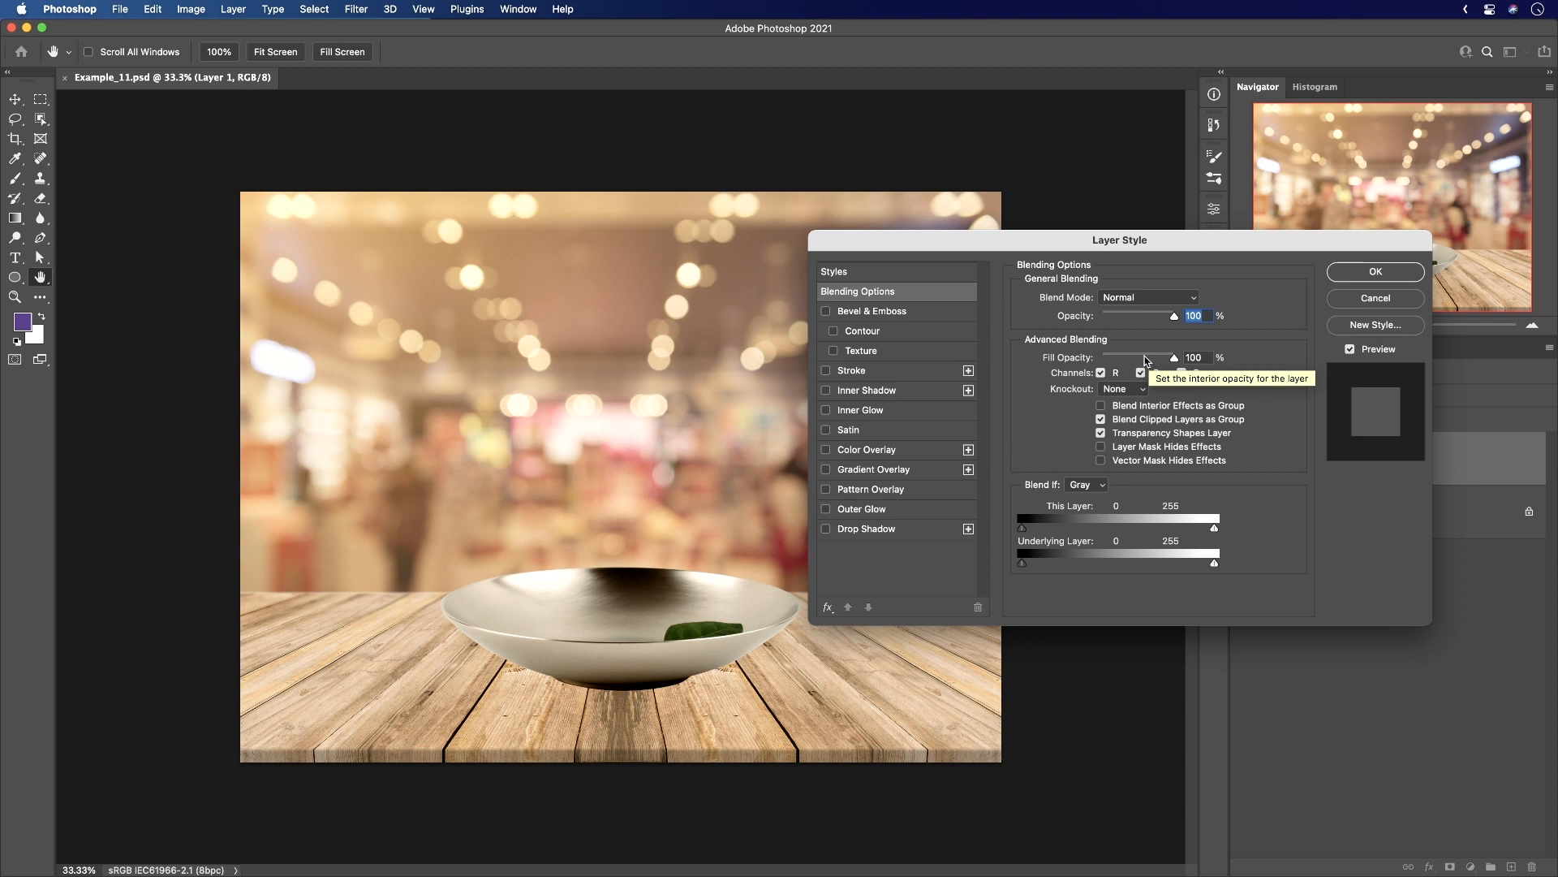
click(880, 473)
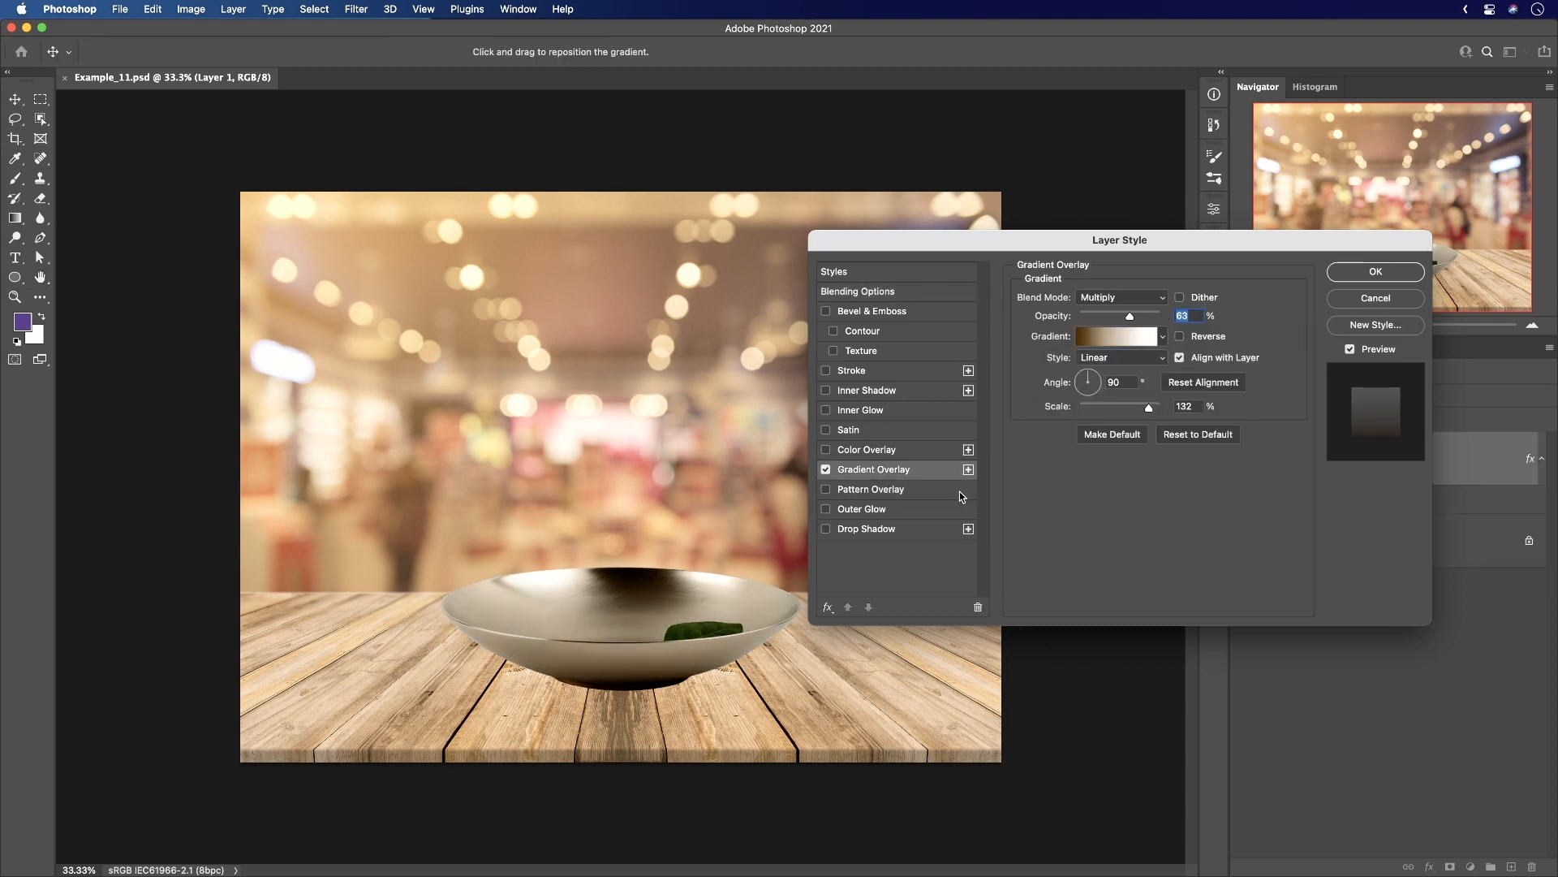
click(1097, 344)
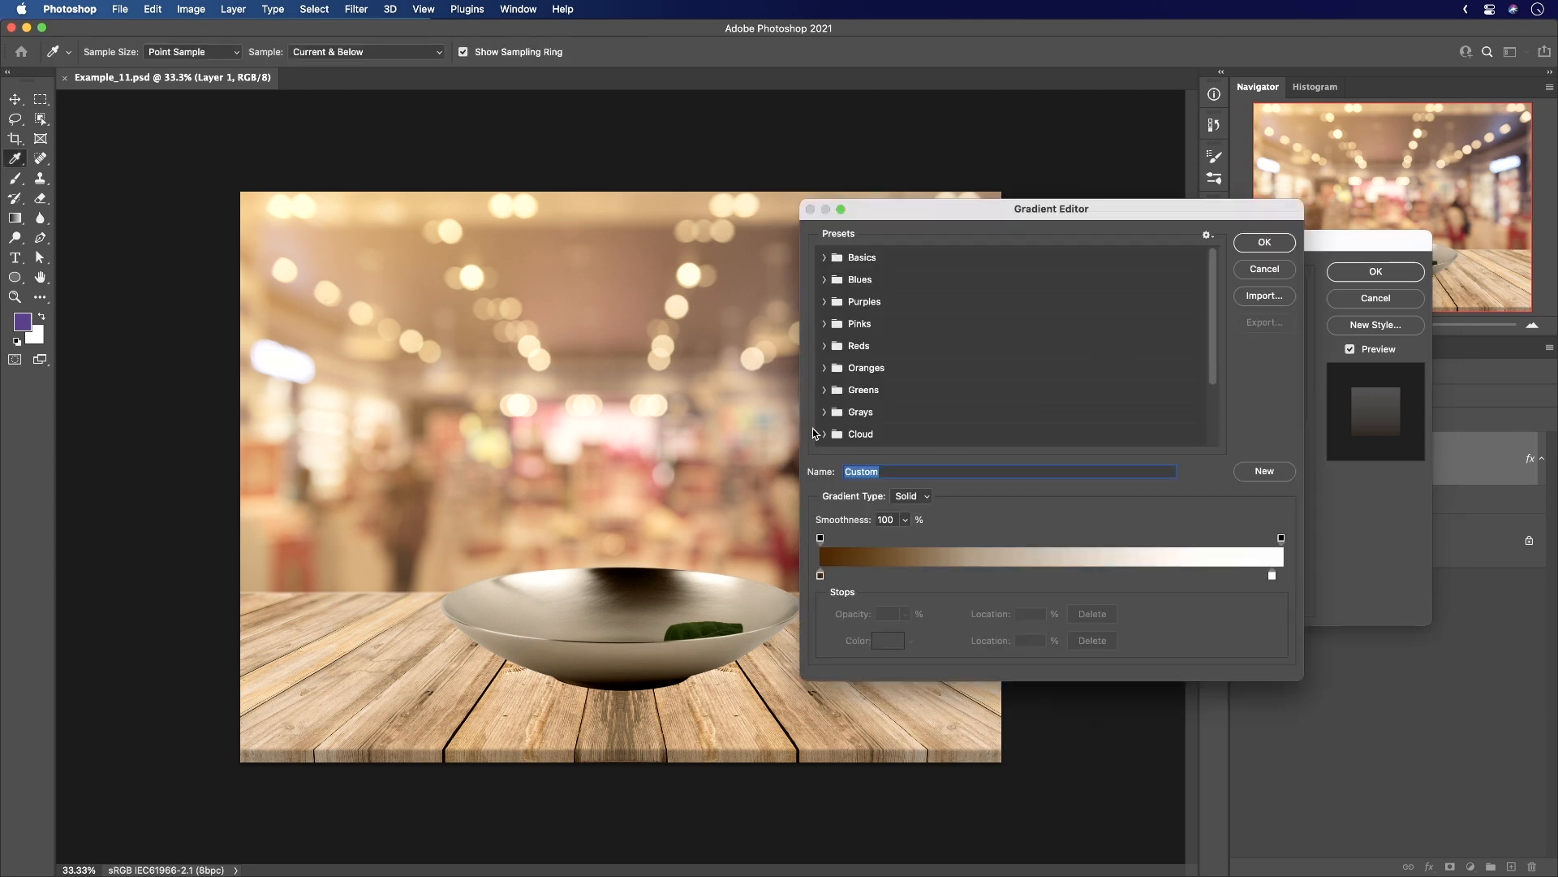
Recolor the gradient's dark stop by sampling the wooden table near the bowl and darkening it to a very dark brown.
click(820, 575)
click(888, 643)
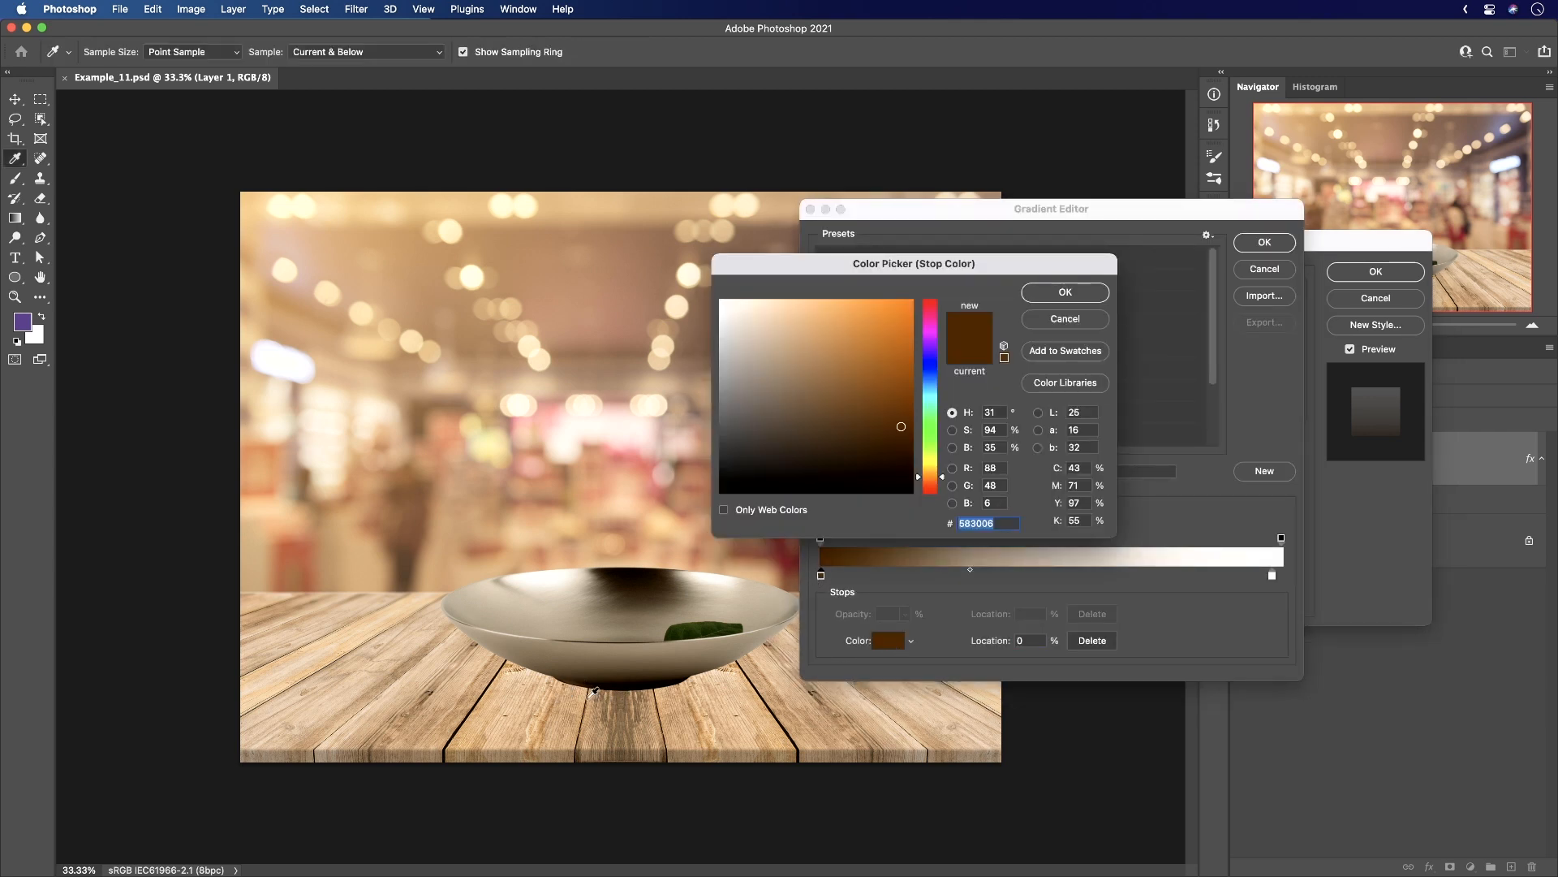
click(582, 698)
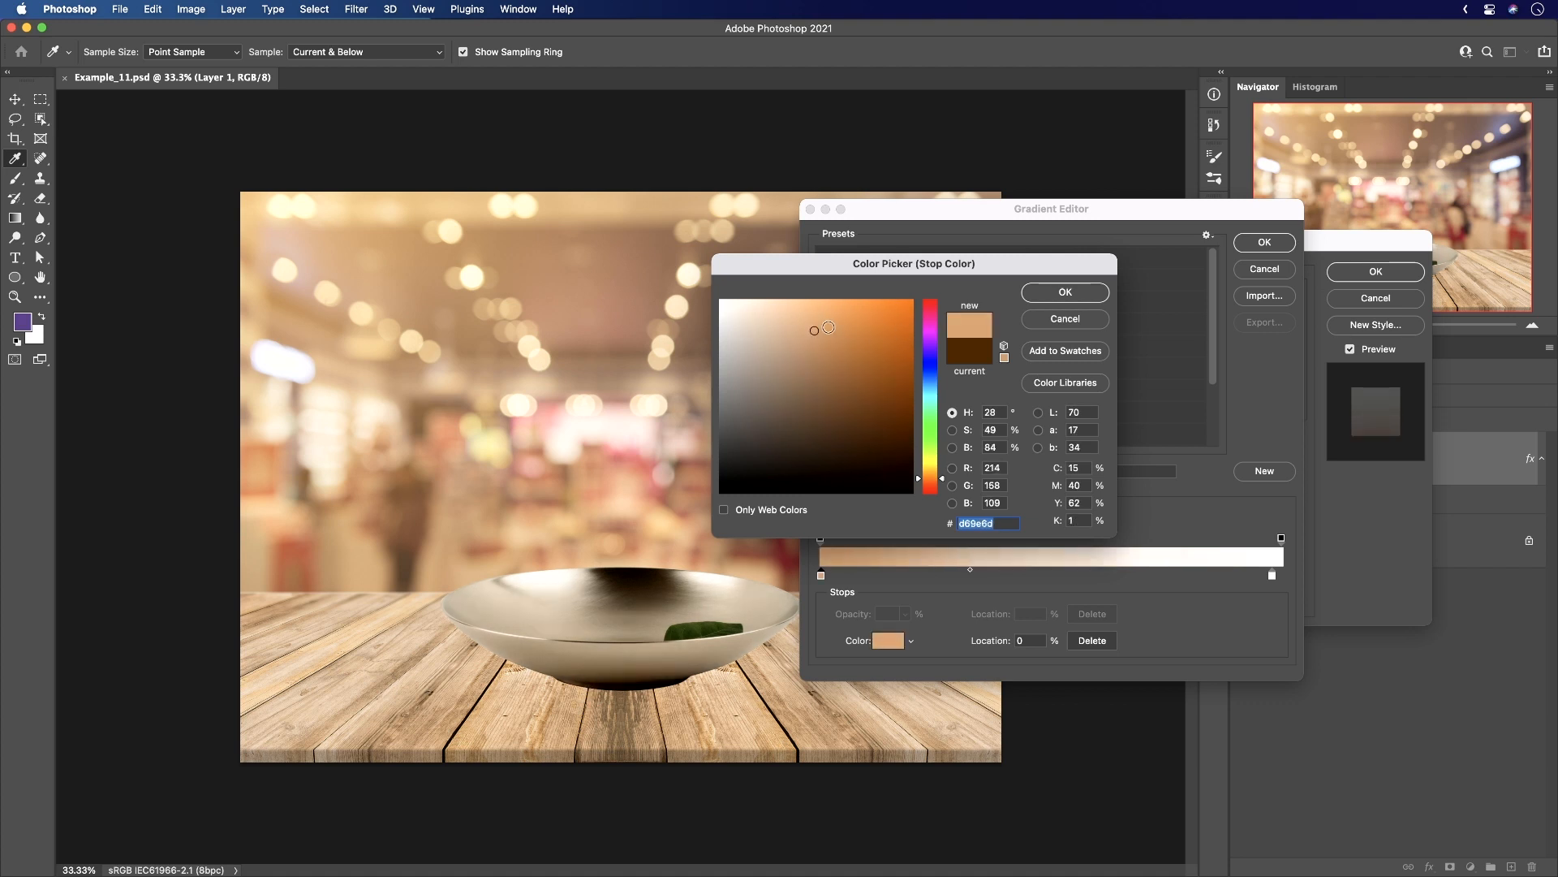
drag(835, 332, 902, 333)
drag(899, 442, 900, 450)
click(1047, 295)
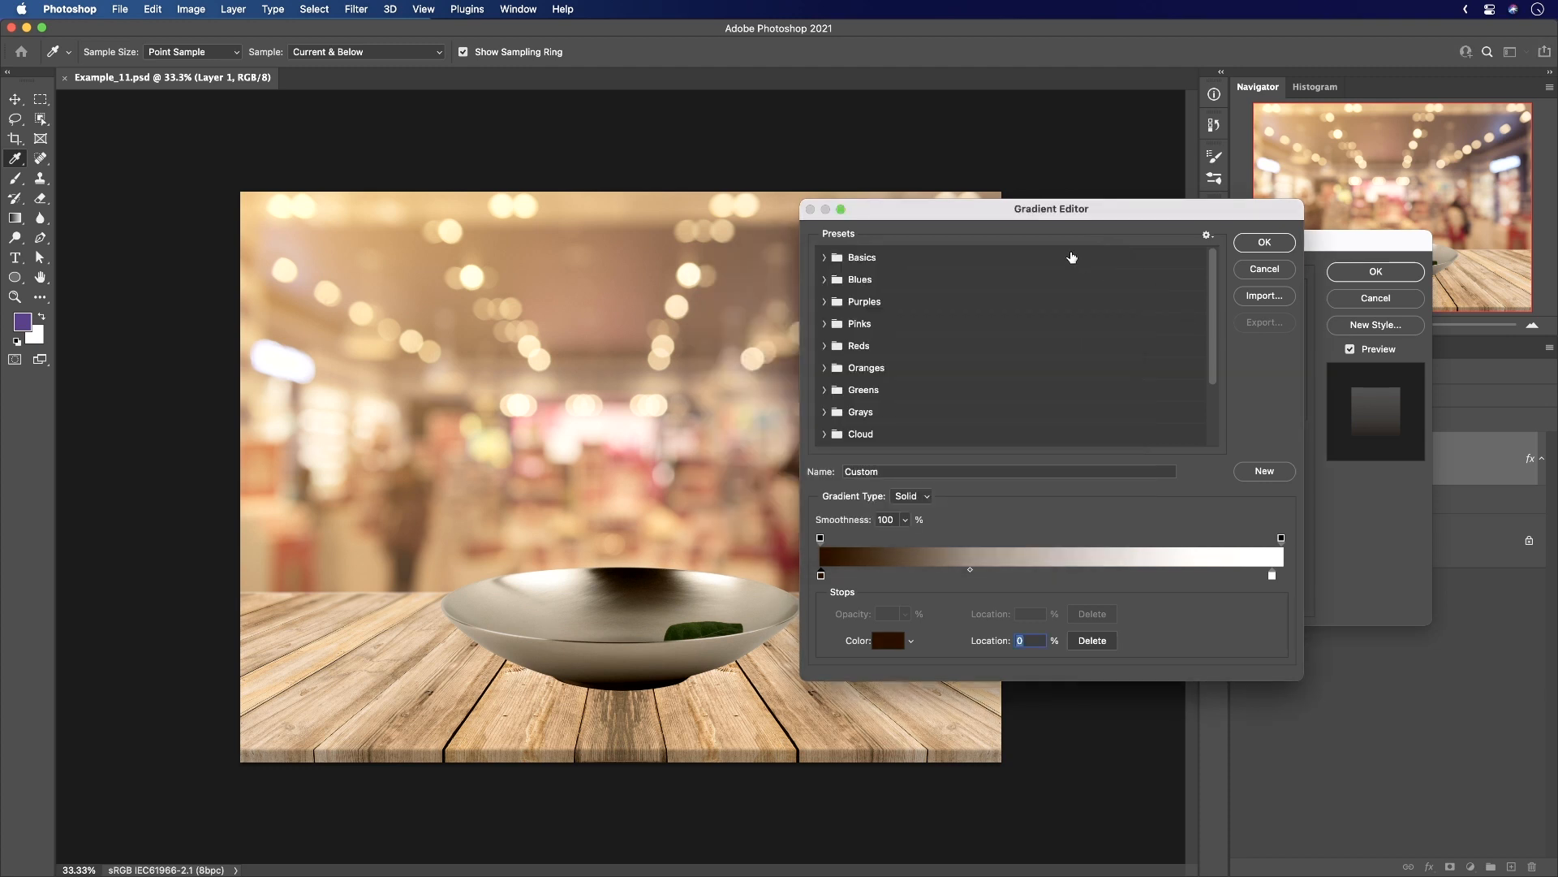
click(1268, 246)
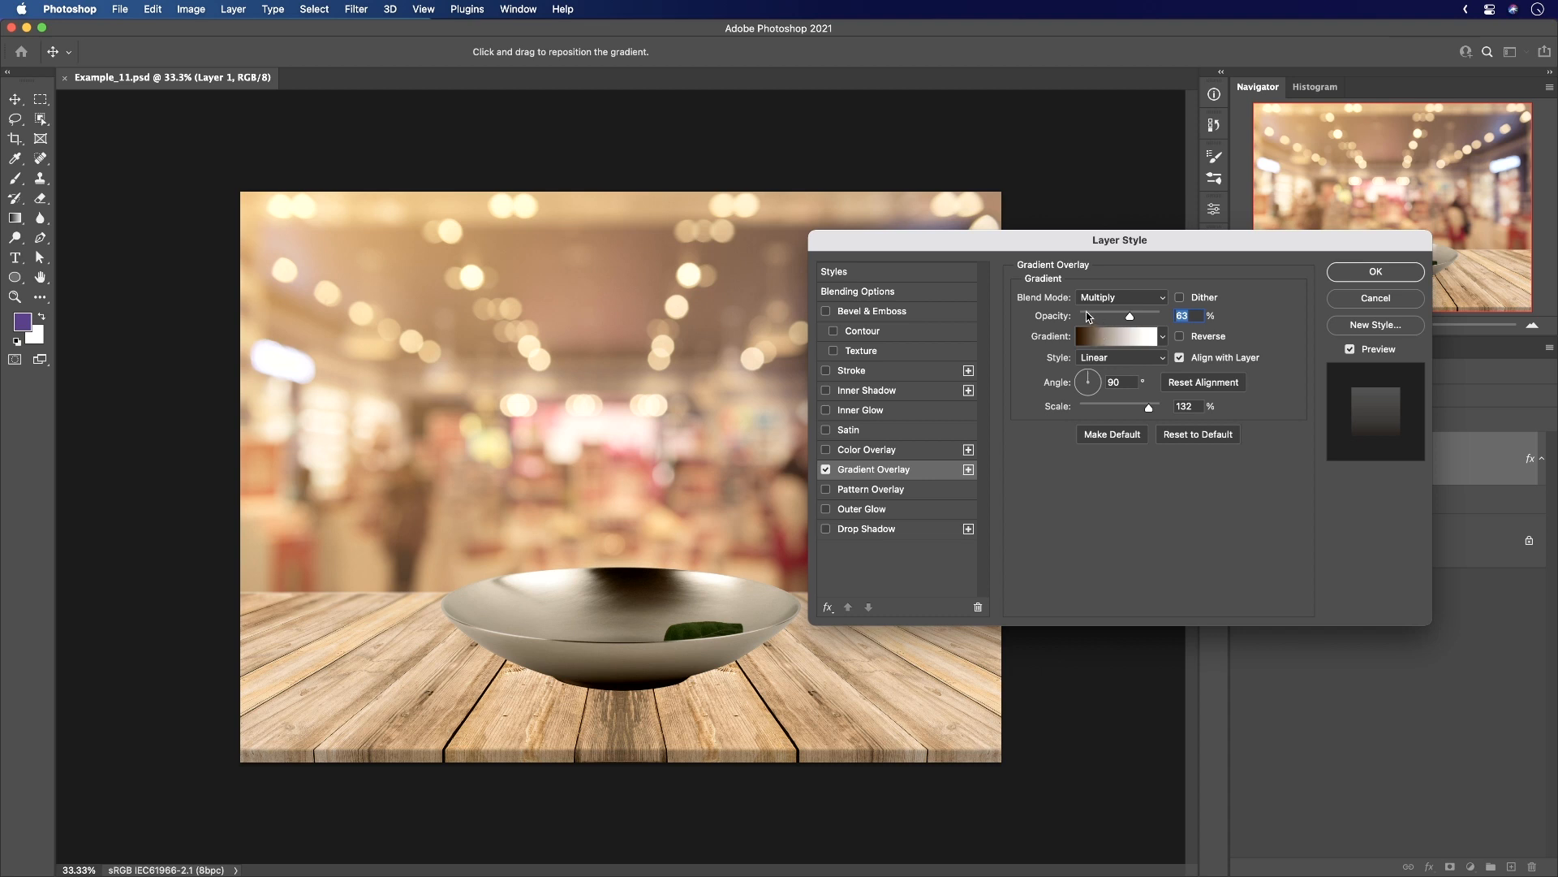
Keep the Gradient Overlay in Multiply blend mode and set its opacity to 69%.
click(1105, 300)
click(1105, 303)
mouse_move(1130, 318)
mouse_down()
mouse_move(1085, 316)
mouse_move(1146, 316)
mouse_up()
Set the overlay gradient's midpoint location to 43% and apply the layer style to Layer 1.
click(1116, 336)
click(823, 574)
drag(969, 570, 1049, 574)
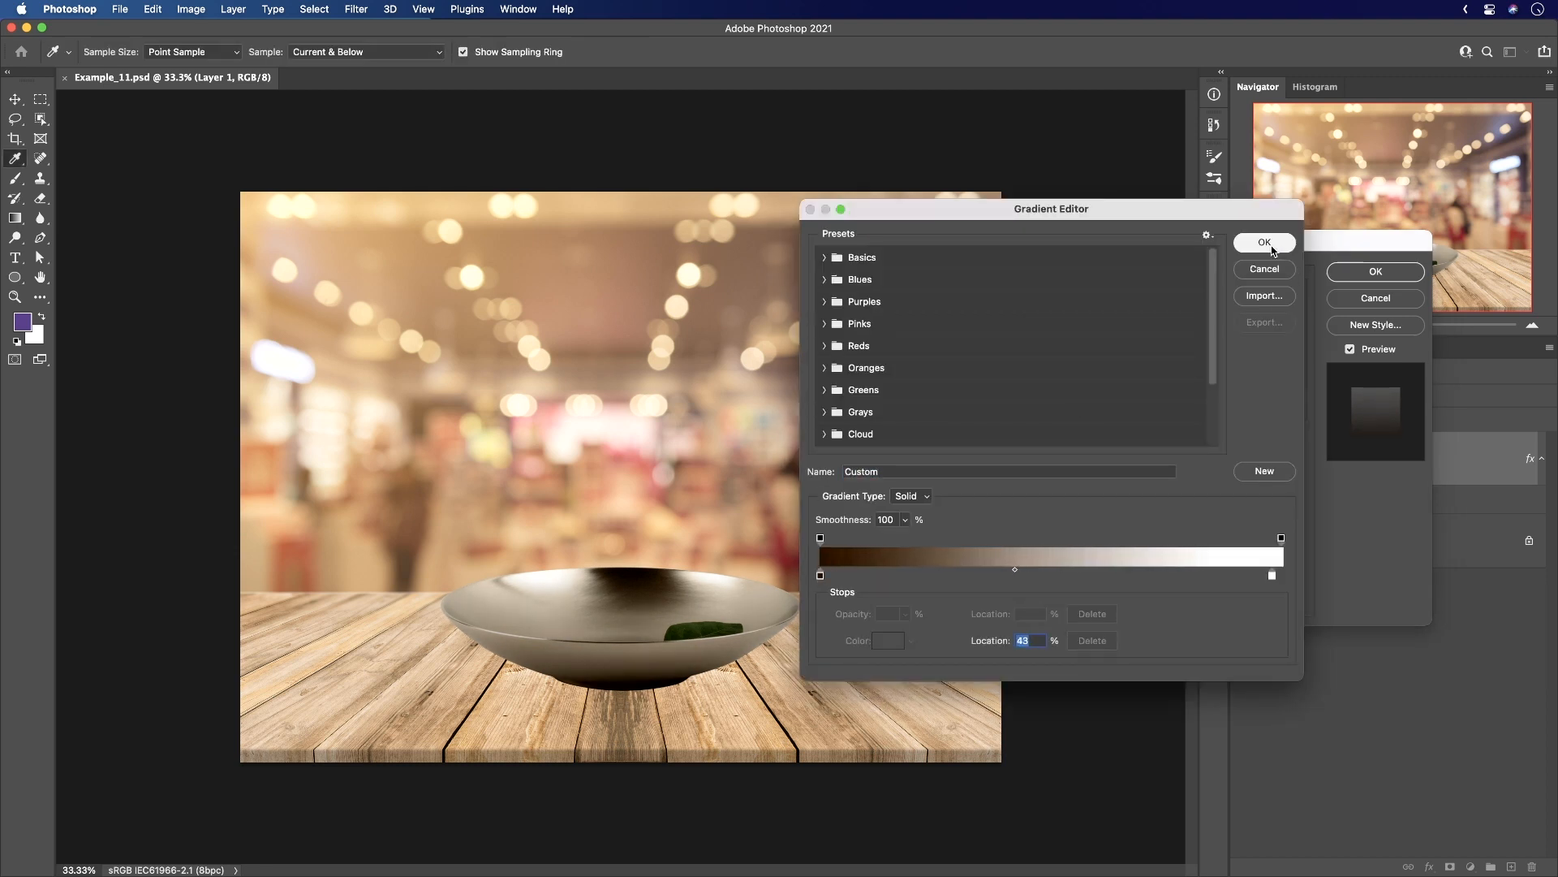
click(1264, 242)
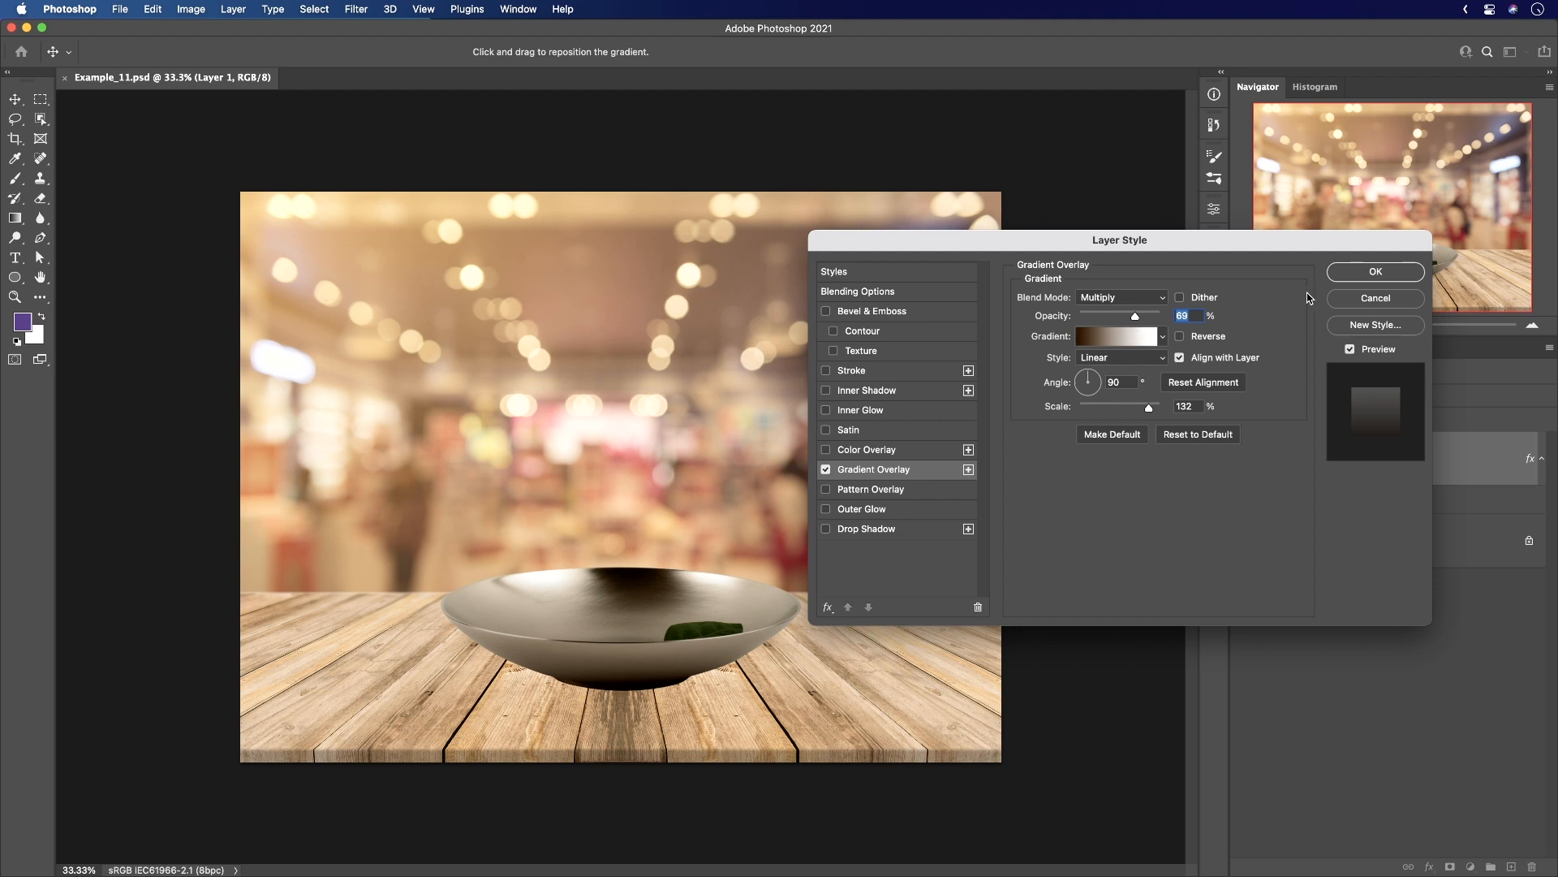
click(1401, 271)
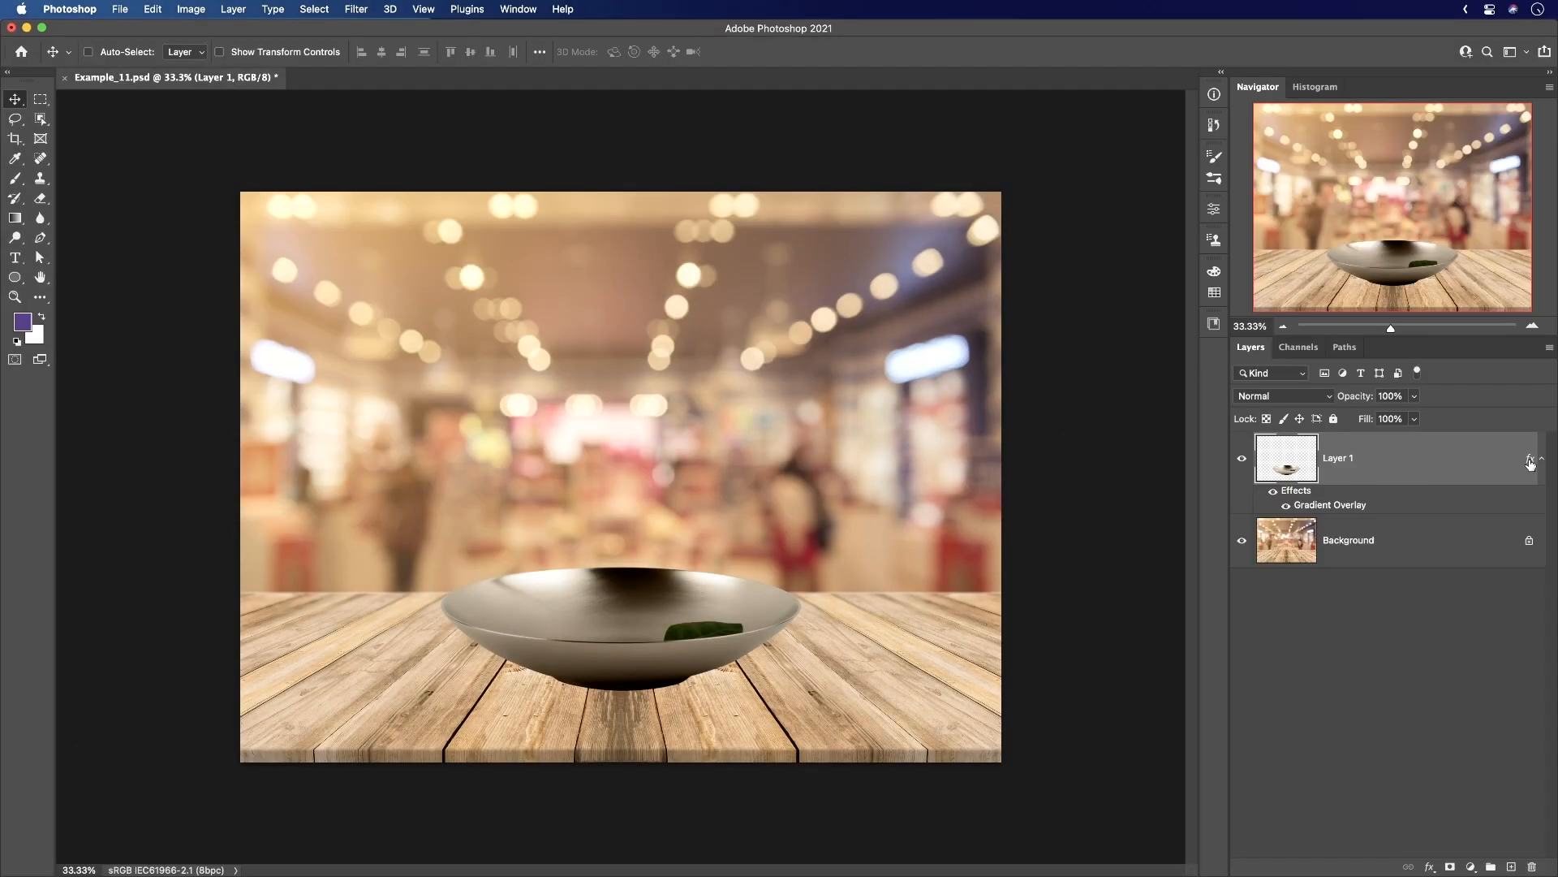
Add a Drop Shadow to Layer 1 and color it dark brown 4c2906, starting from a sample of the wooden table.
double_click(1530, 460)
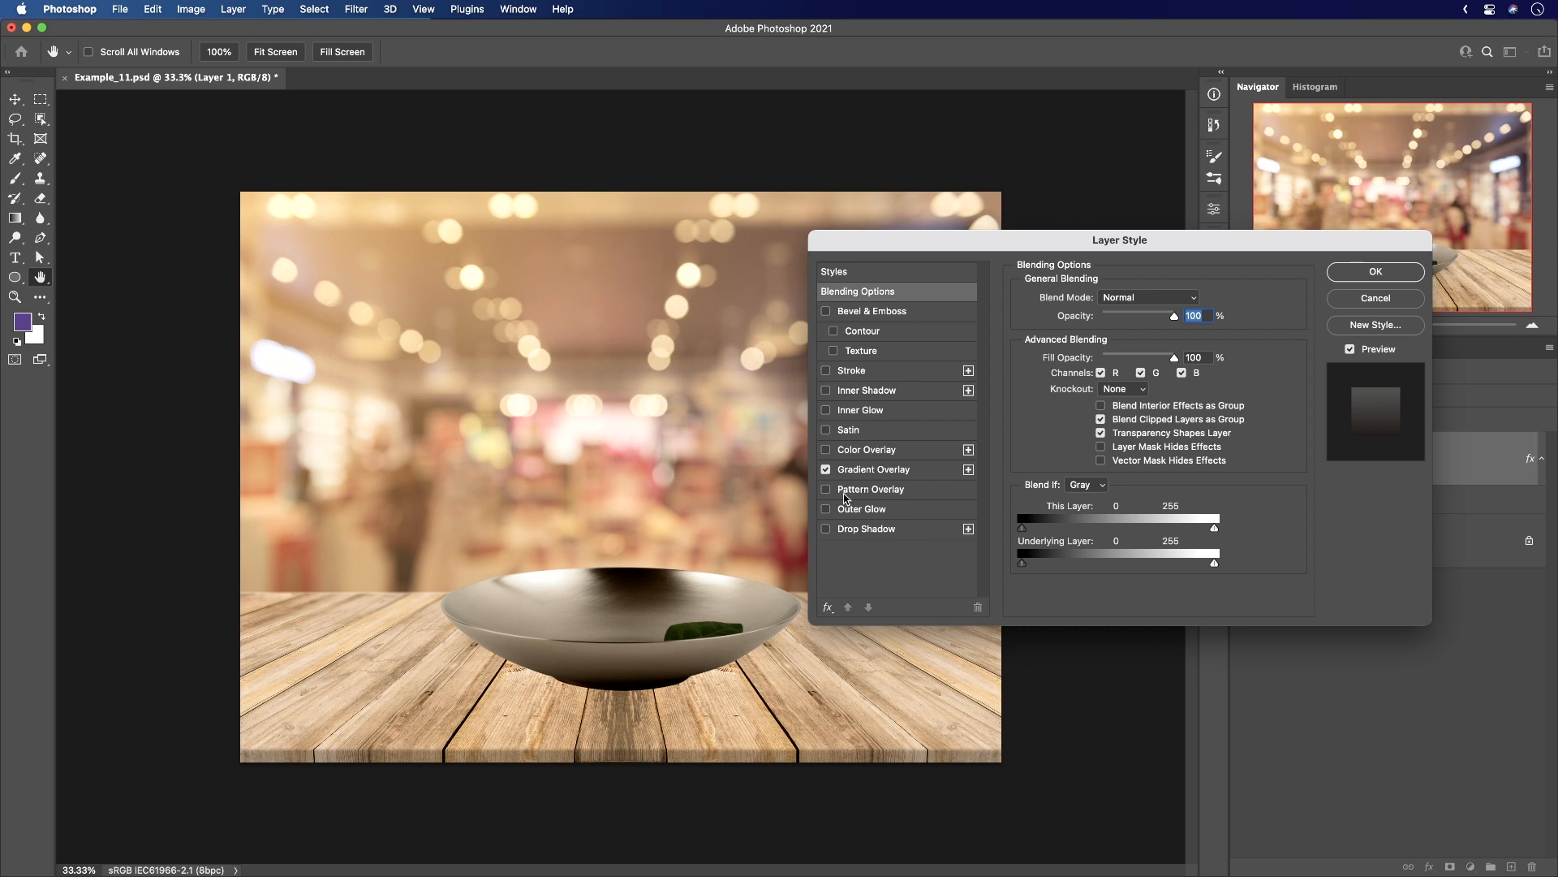
click(864, 531)
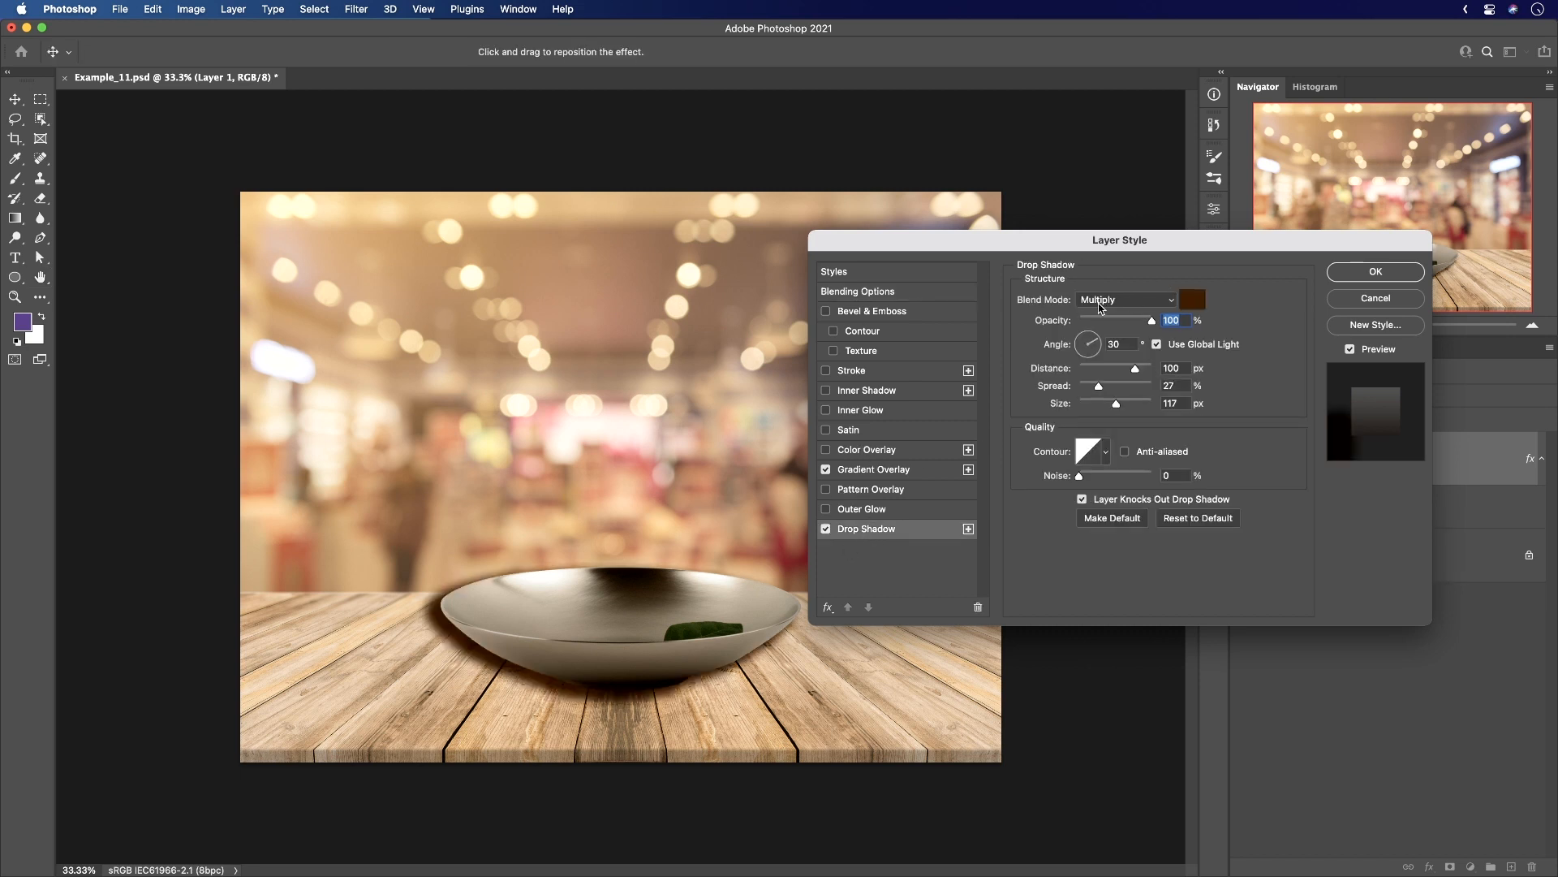
click(1192, 299)
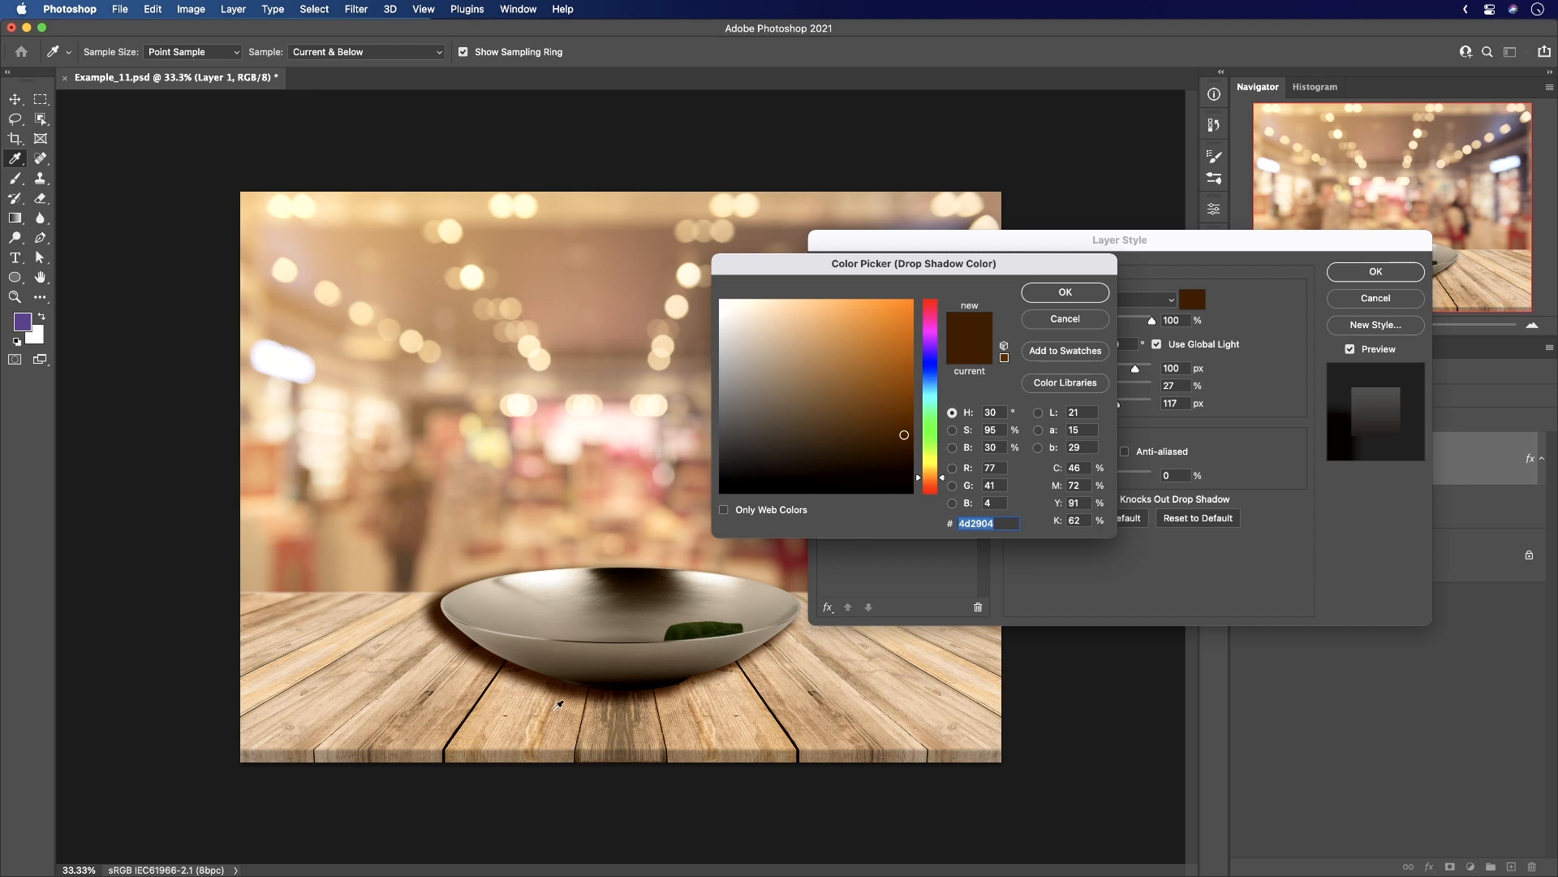
click(561, 705)
drag(852, 357, 897, 436)
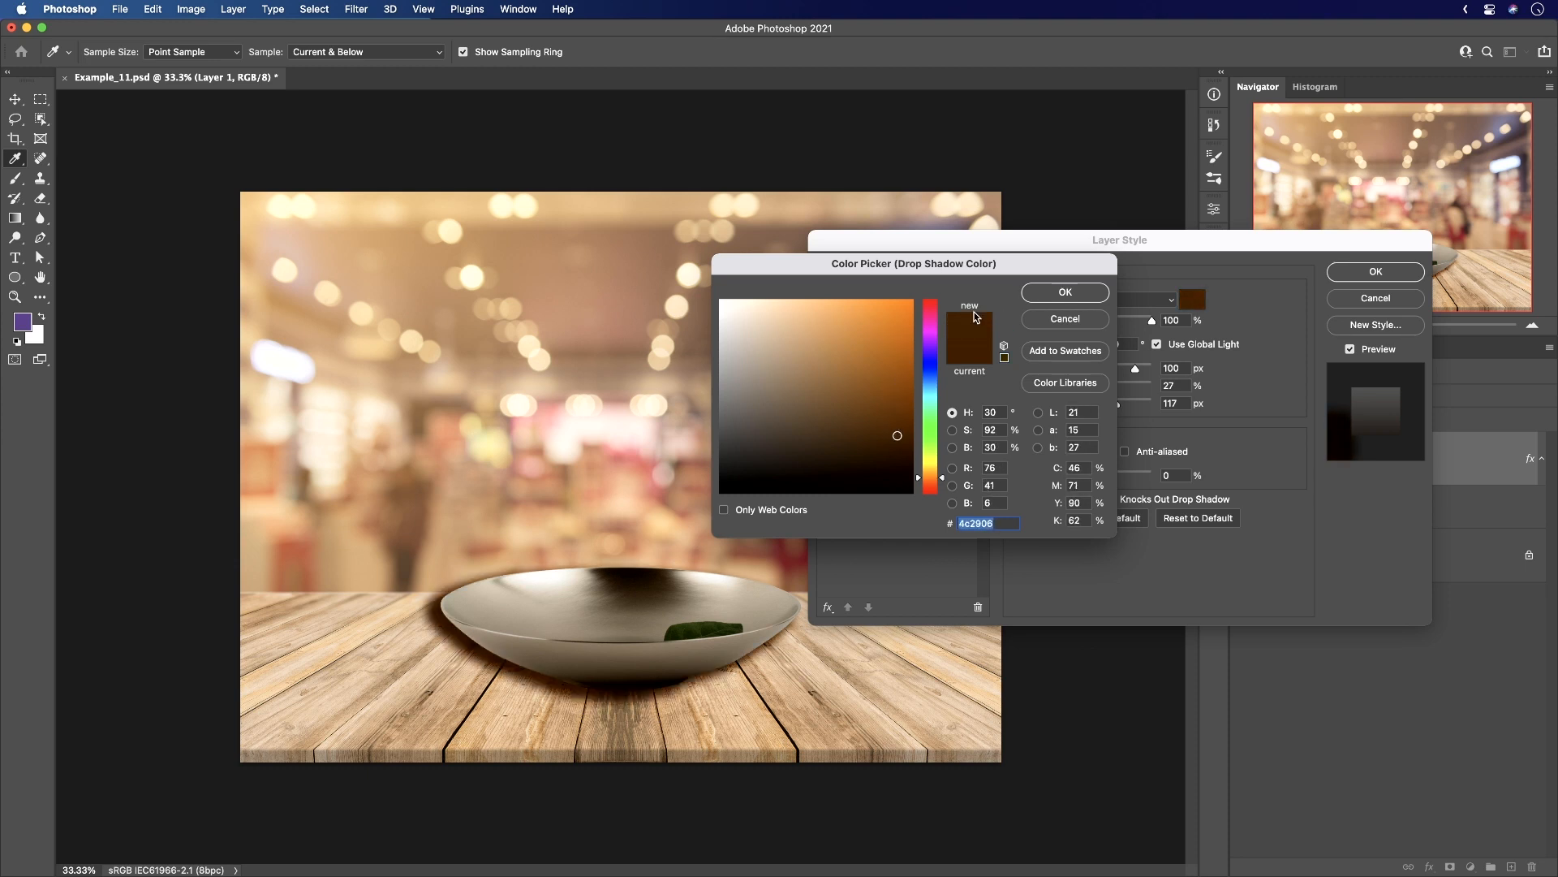
click(1048, 294)
Keep the Drop Shadow in Multiply, set distance 15 px, spread 13% and size 106 px, and apply the style.
click(1120, 300)
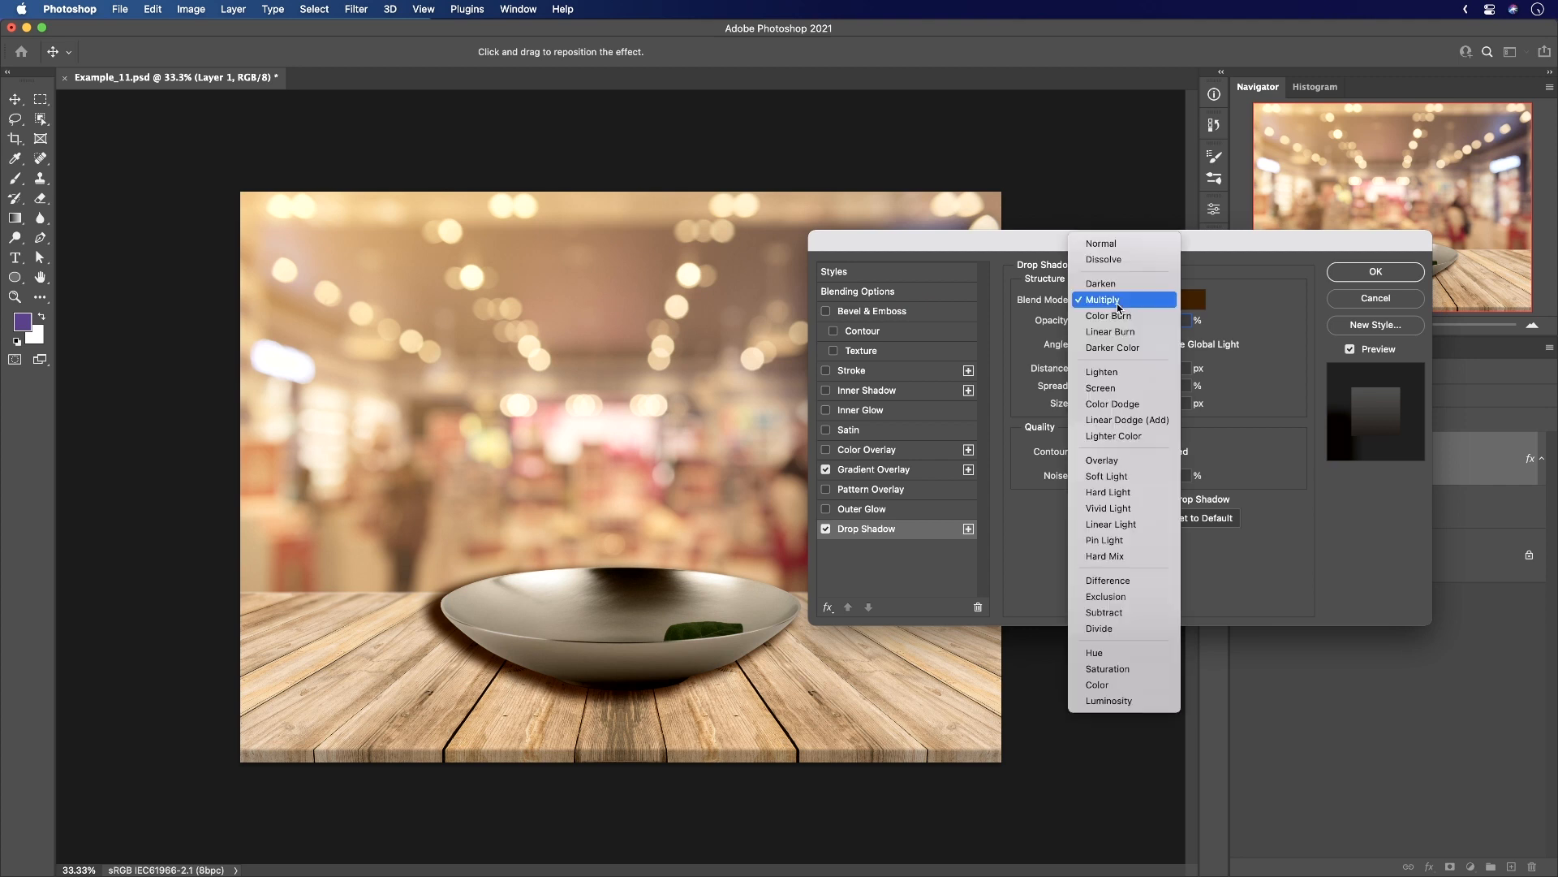
click(1112, 305)
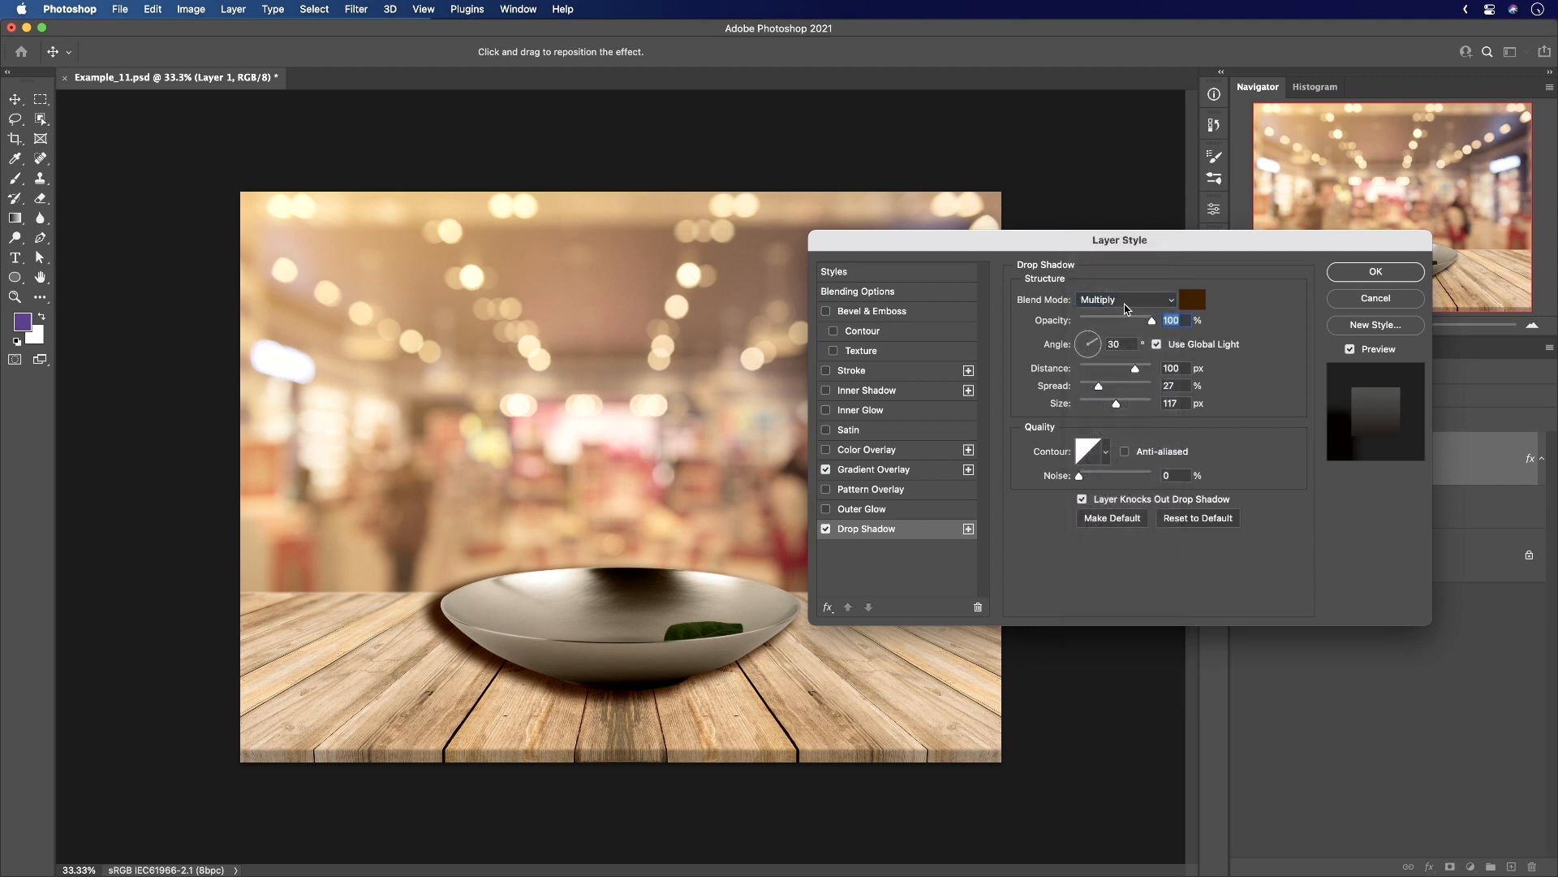
drag(1134, 368, 1115, 405)
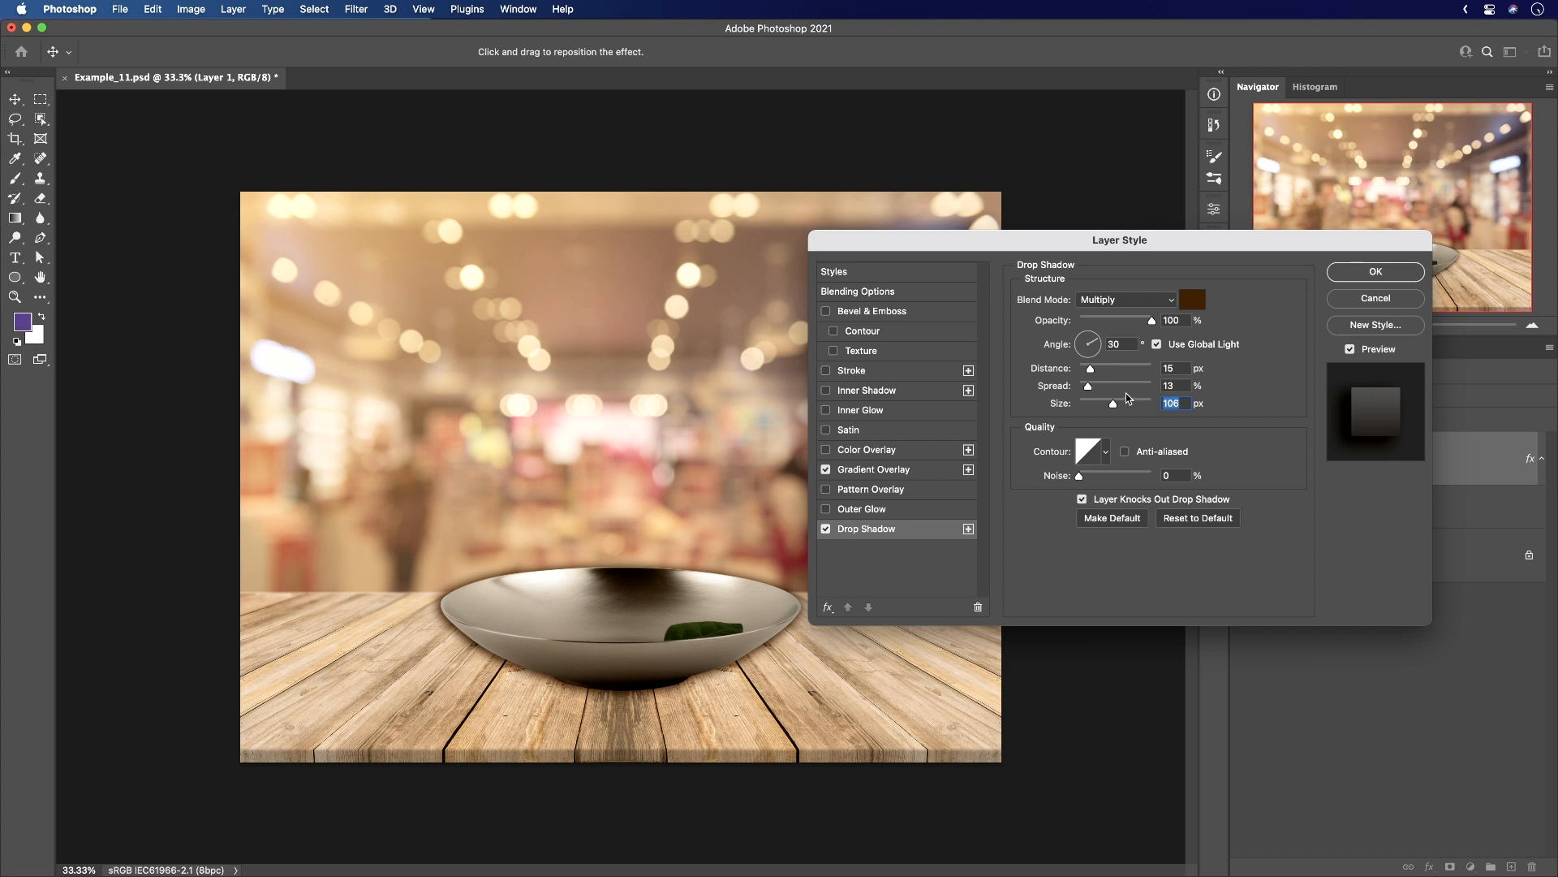
click(1374, 273)
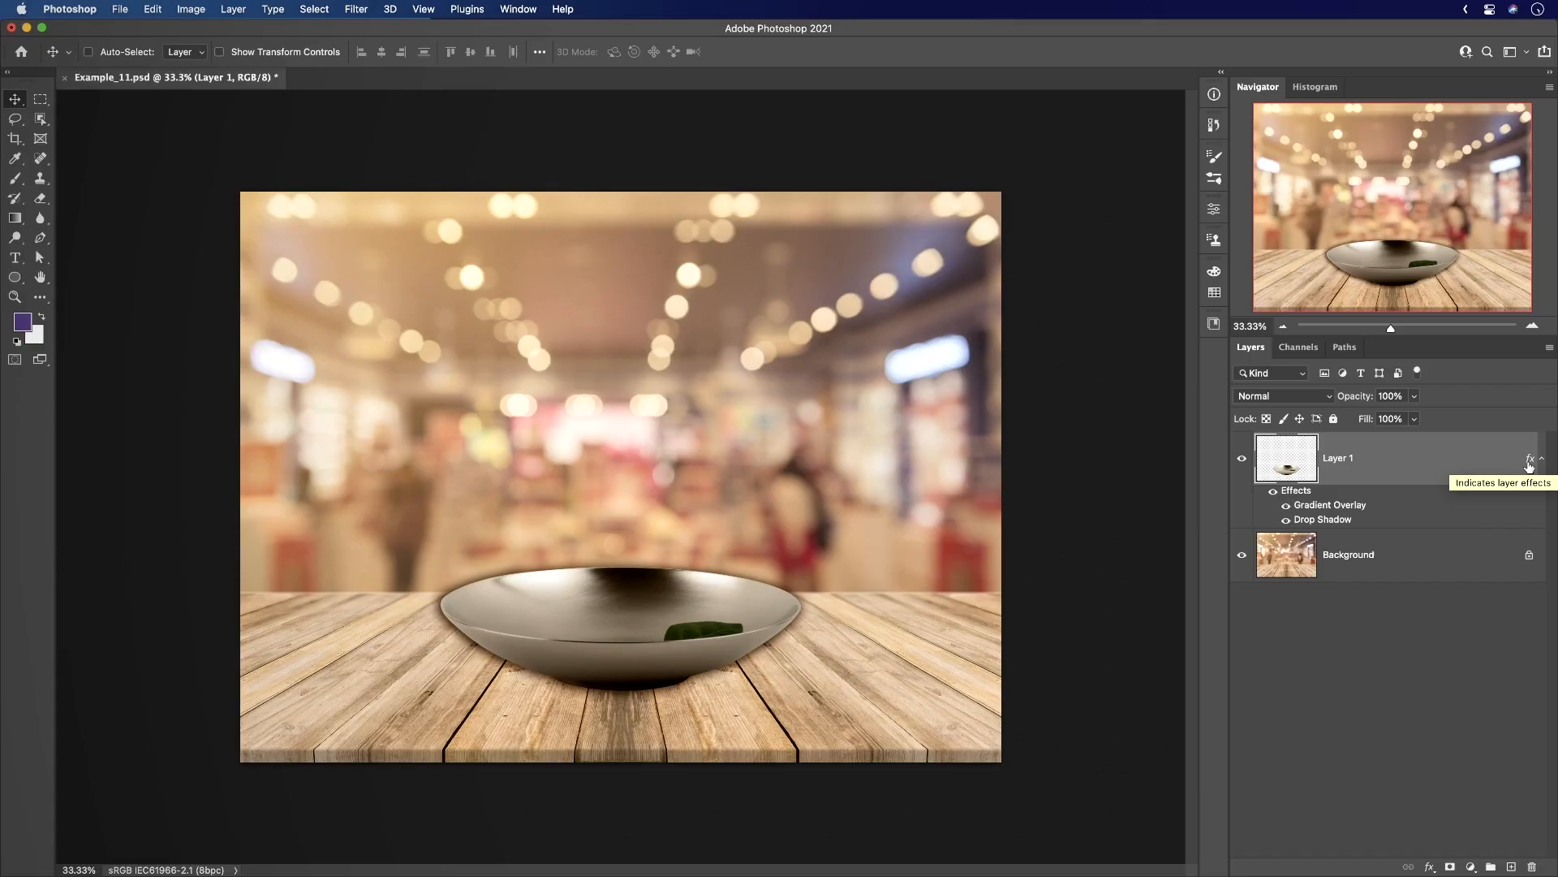
Convert Layer 1's gradient overlay and drop shadow effects into separate layers with Create Layers.
right_click(1529, 464)
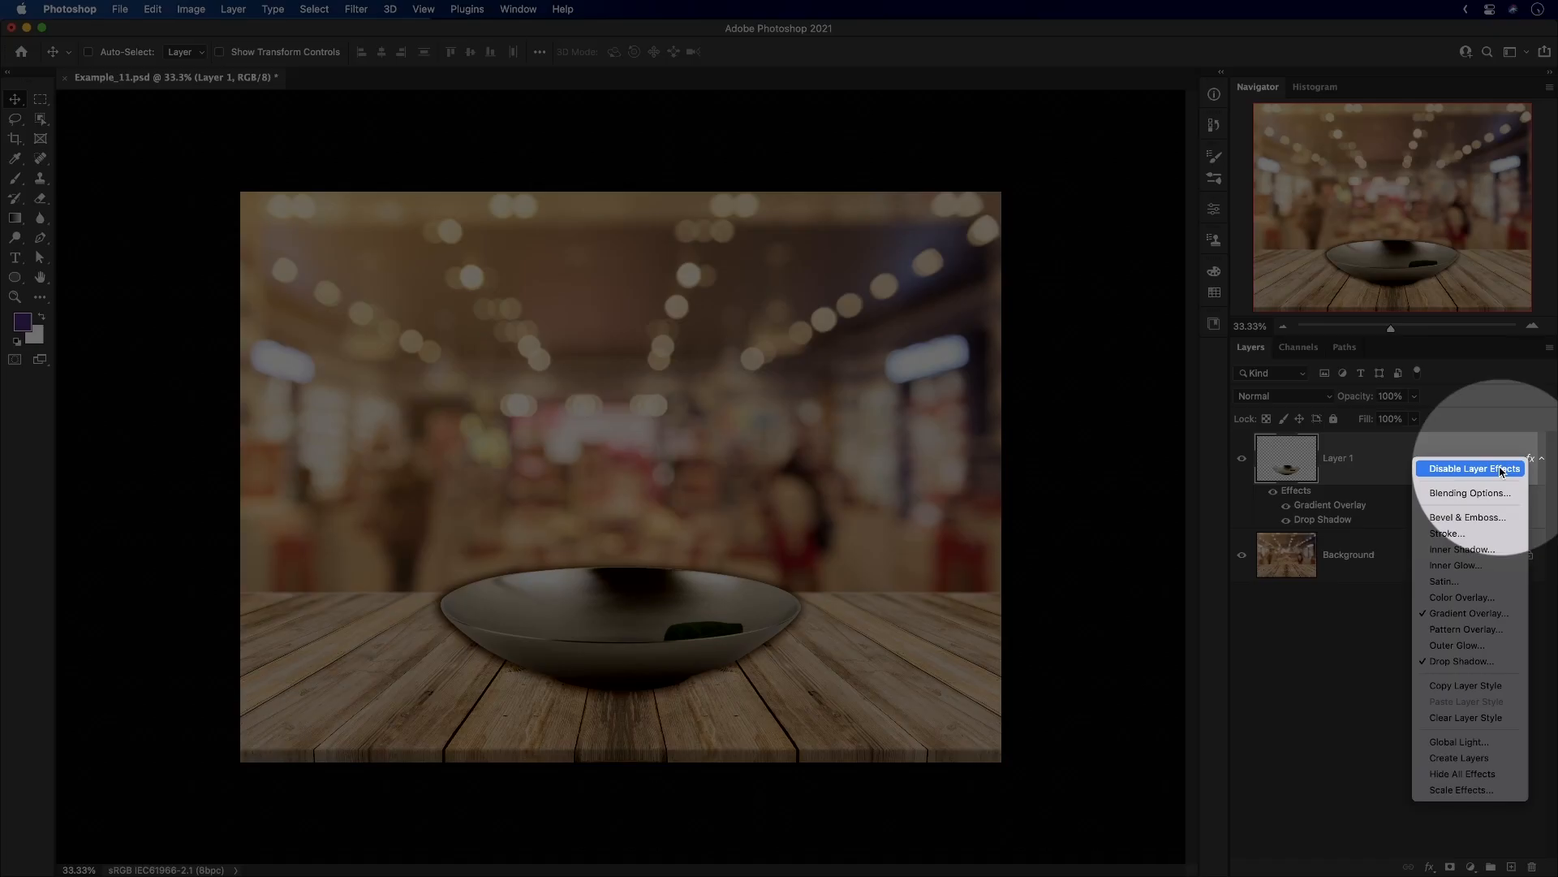
click(1471, 764)
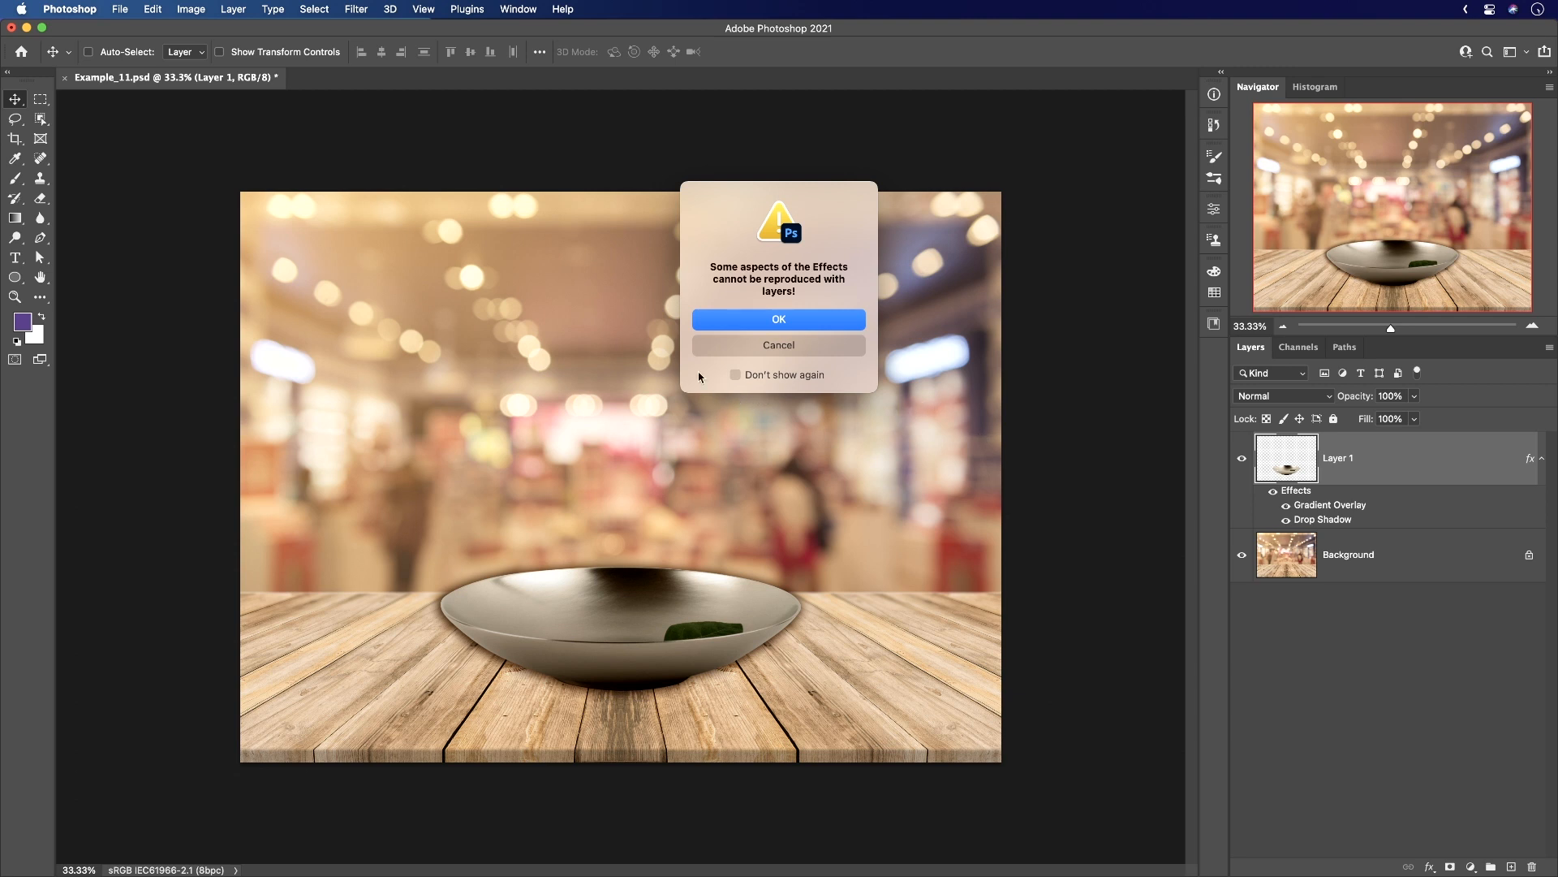
click(795, 321)
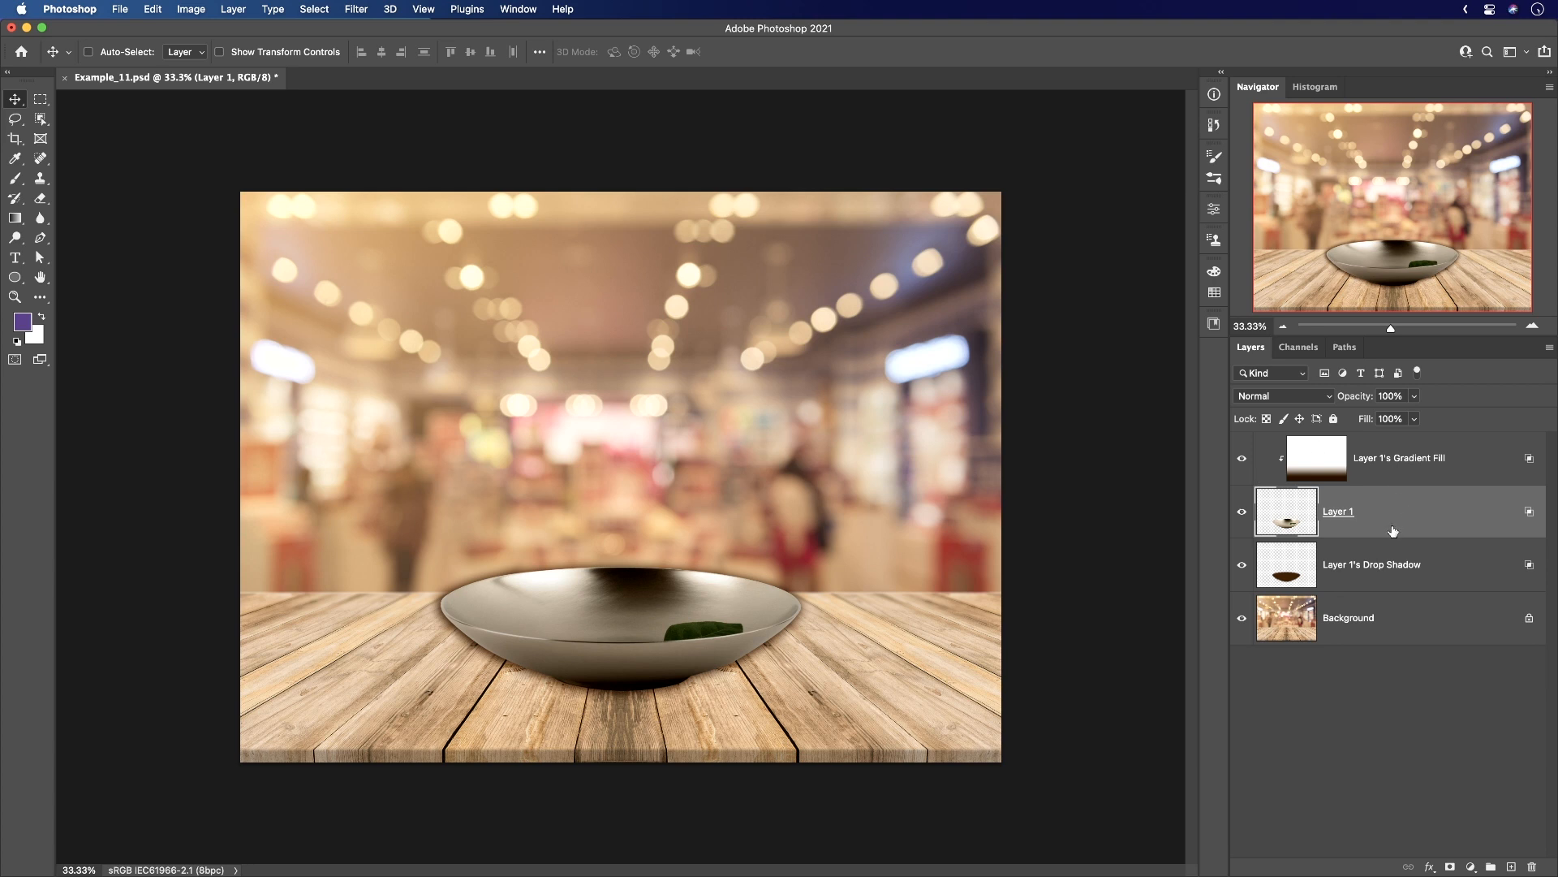
Compare the bowl with and without Layer 1's Gradient Fill by toggling that layer's visibility.
click(1241, 460)
click(1241, 459)
click(1241, 460)
click(1241, 459)
Select the Layer 1's Drop Shadow layer and compare the image with it hidden and shown, leaving it visible.
click(1285, 568)
click(1241, 566)
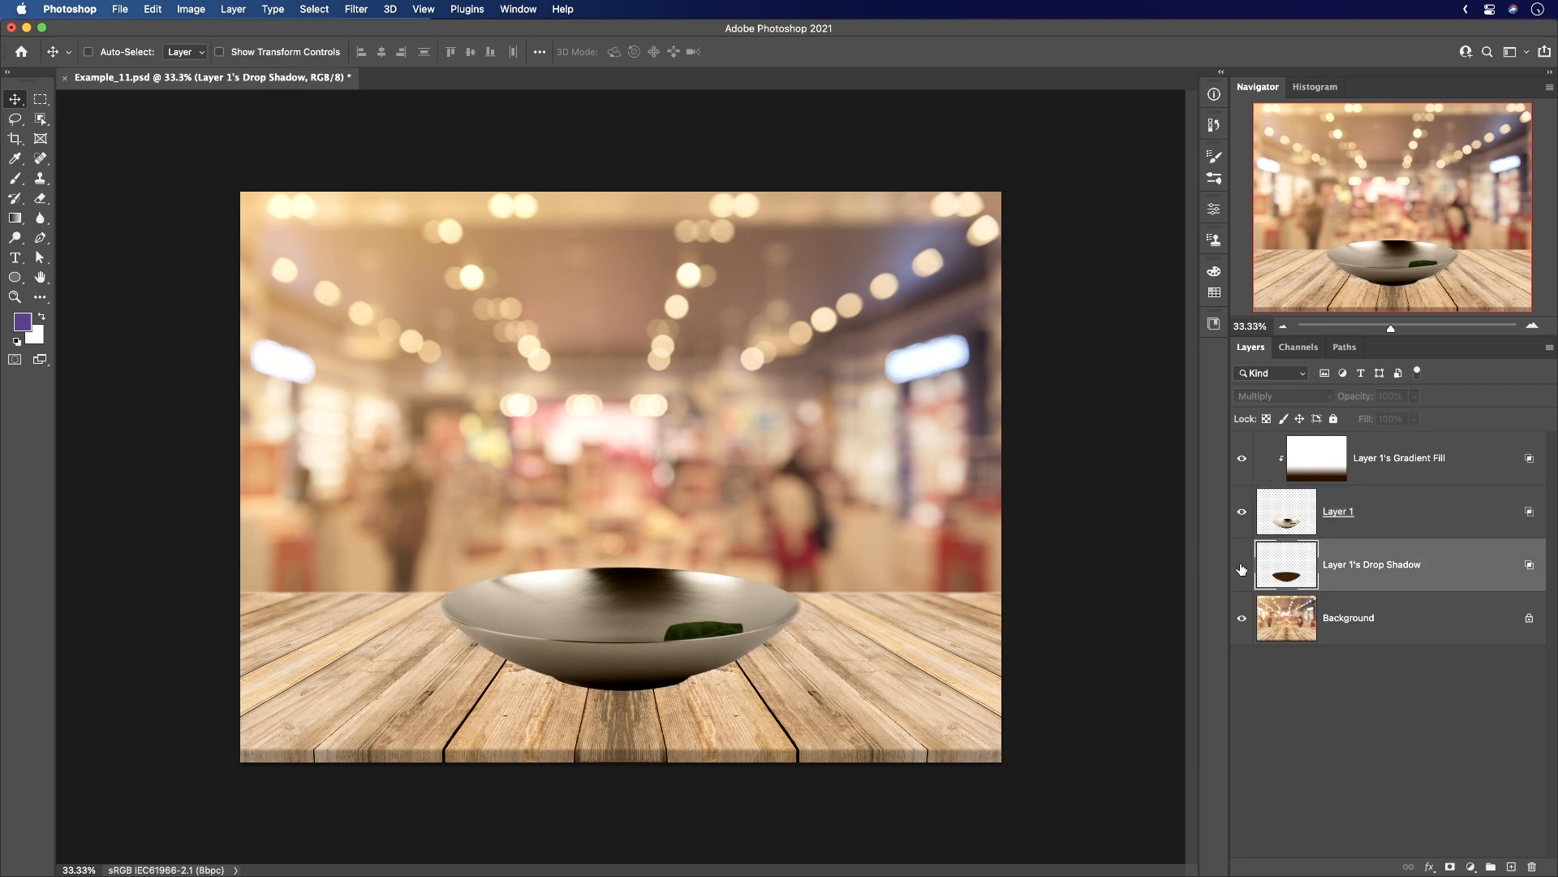
click(1241, 566)
click(1241, 565)
click(1241, 568)
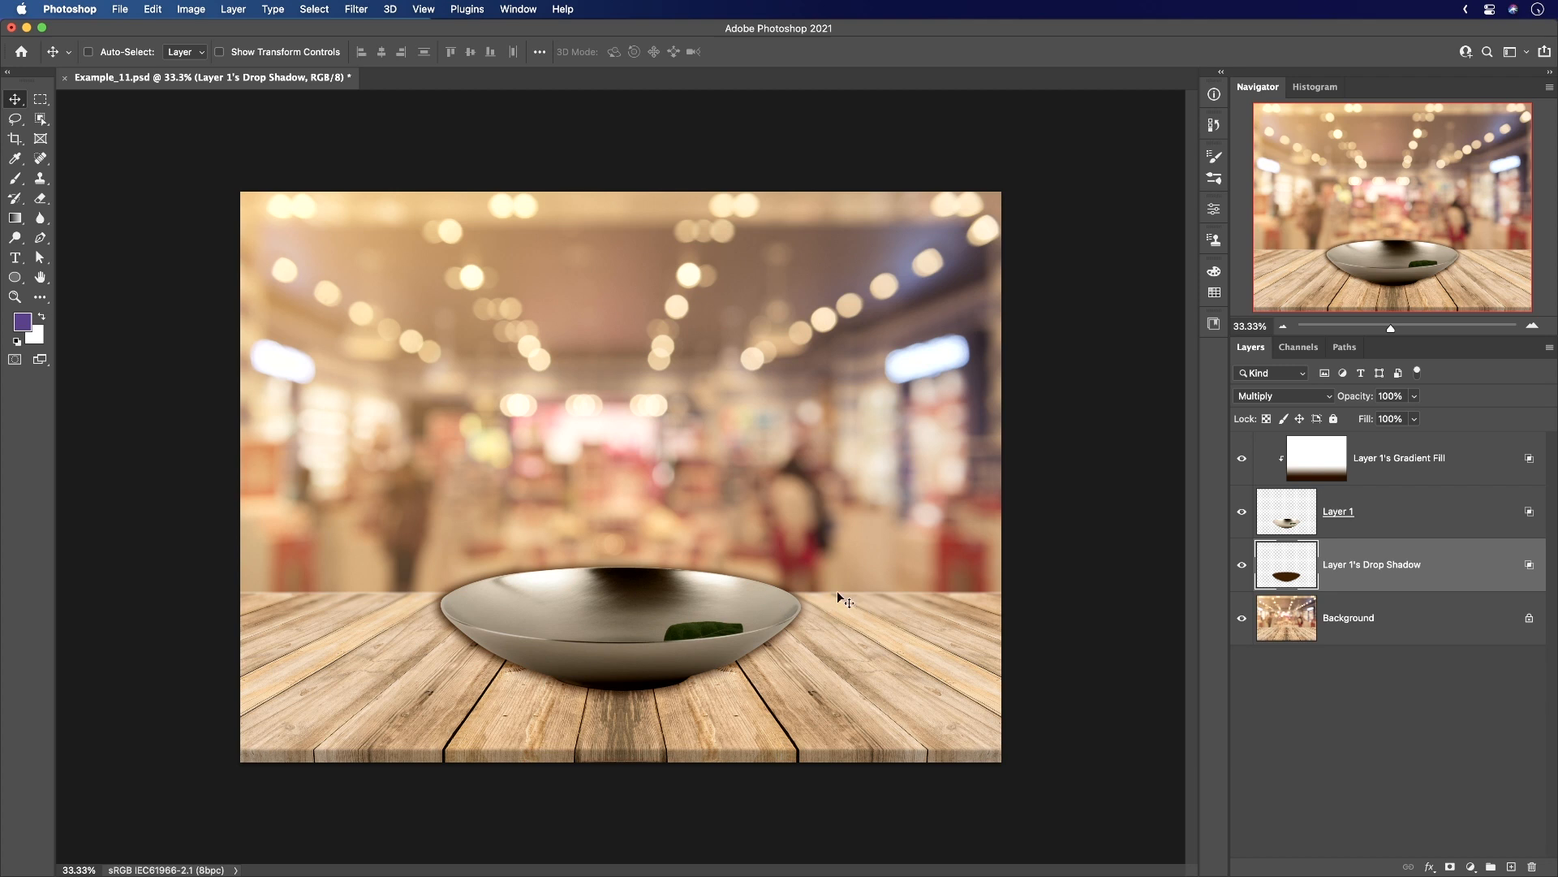
Free Transform the drop shadow layer, flattening it vertically and narrowing it to fit beneath the bowl's base.
key(super+t)
key(super+t)
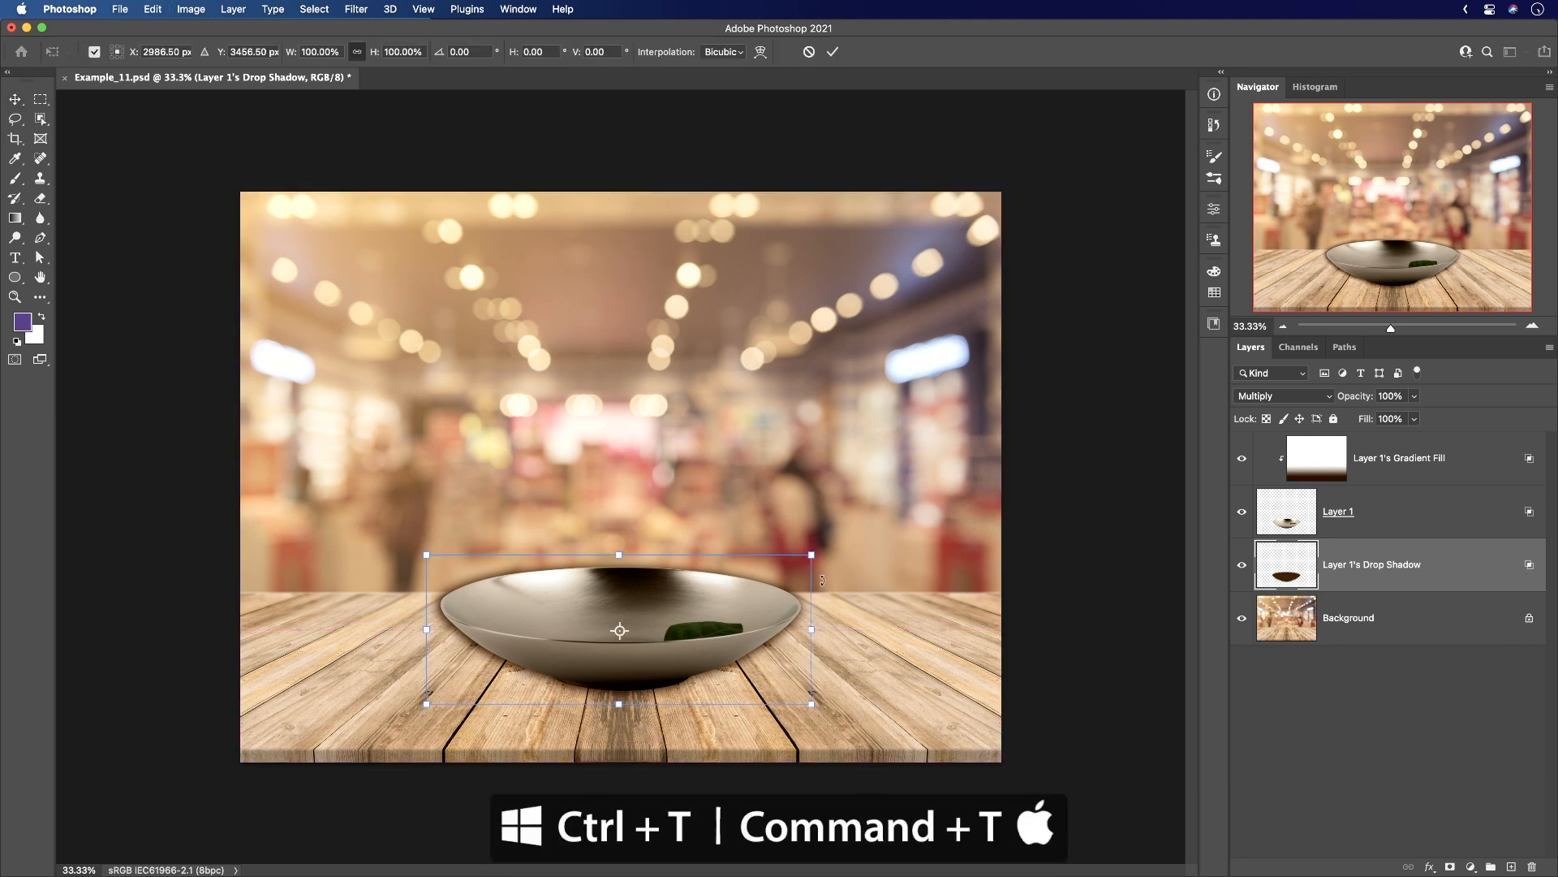
drag(622, 551, 643, 686)
drag(815, 680, 758, 682)
key(Return)
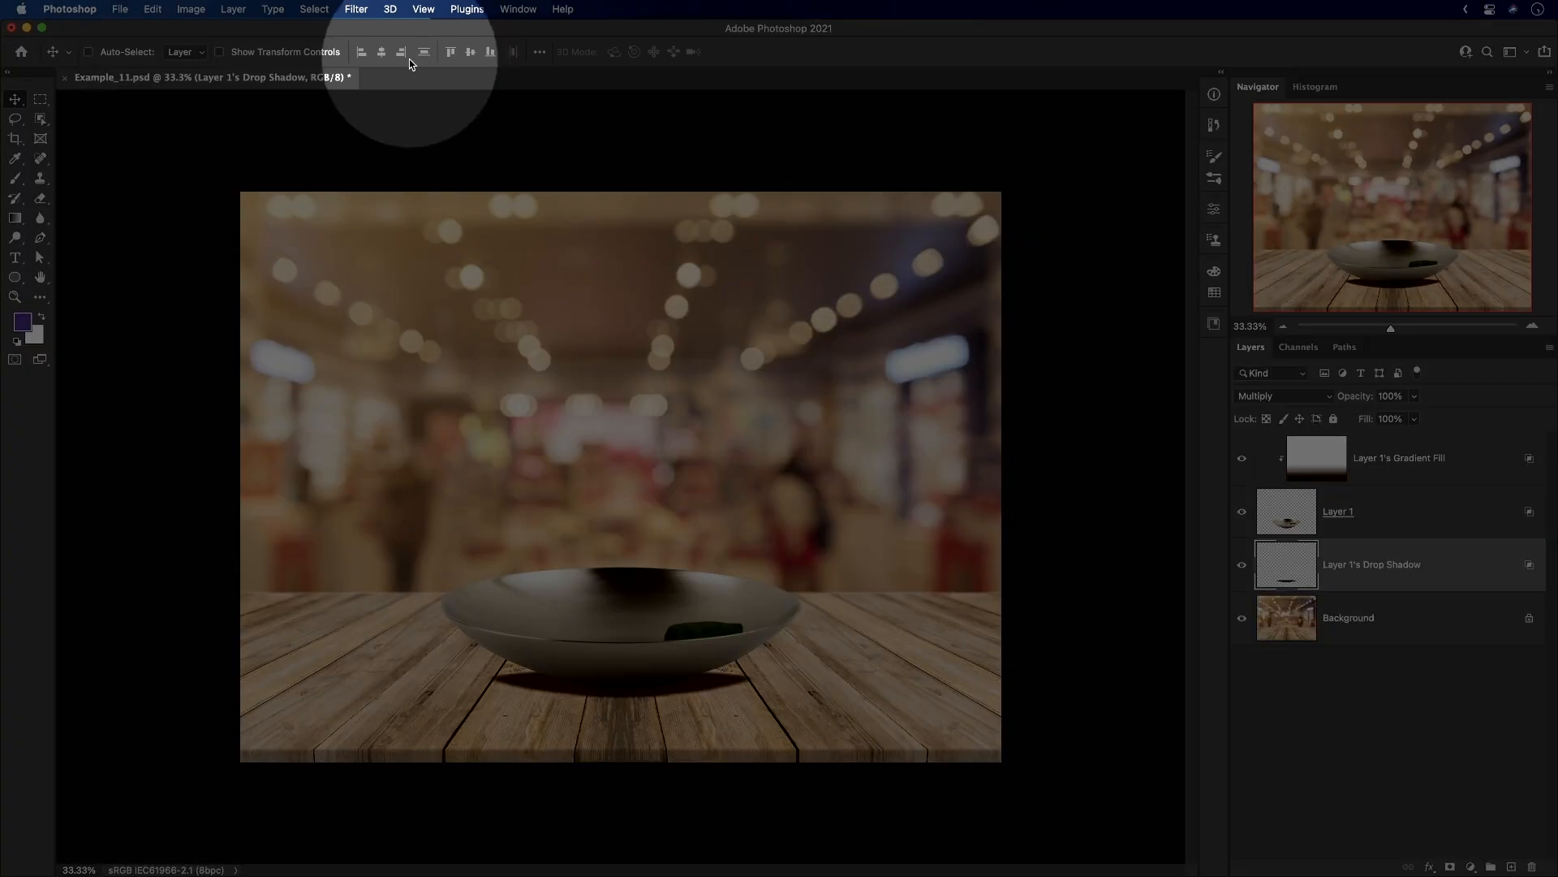
Apply a Gaussian Blur with a radius of about 26 pixels to the Layer 1's Drop Shadow layer.
click(356, 9)
mouse_move(373, 207)
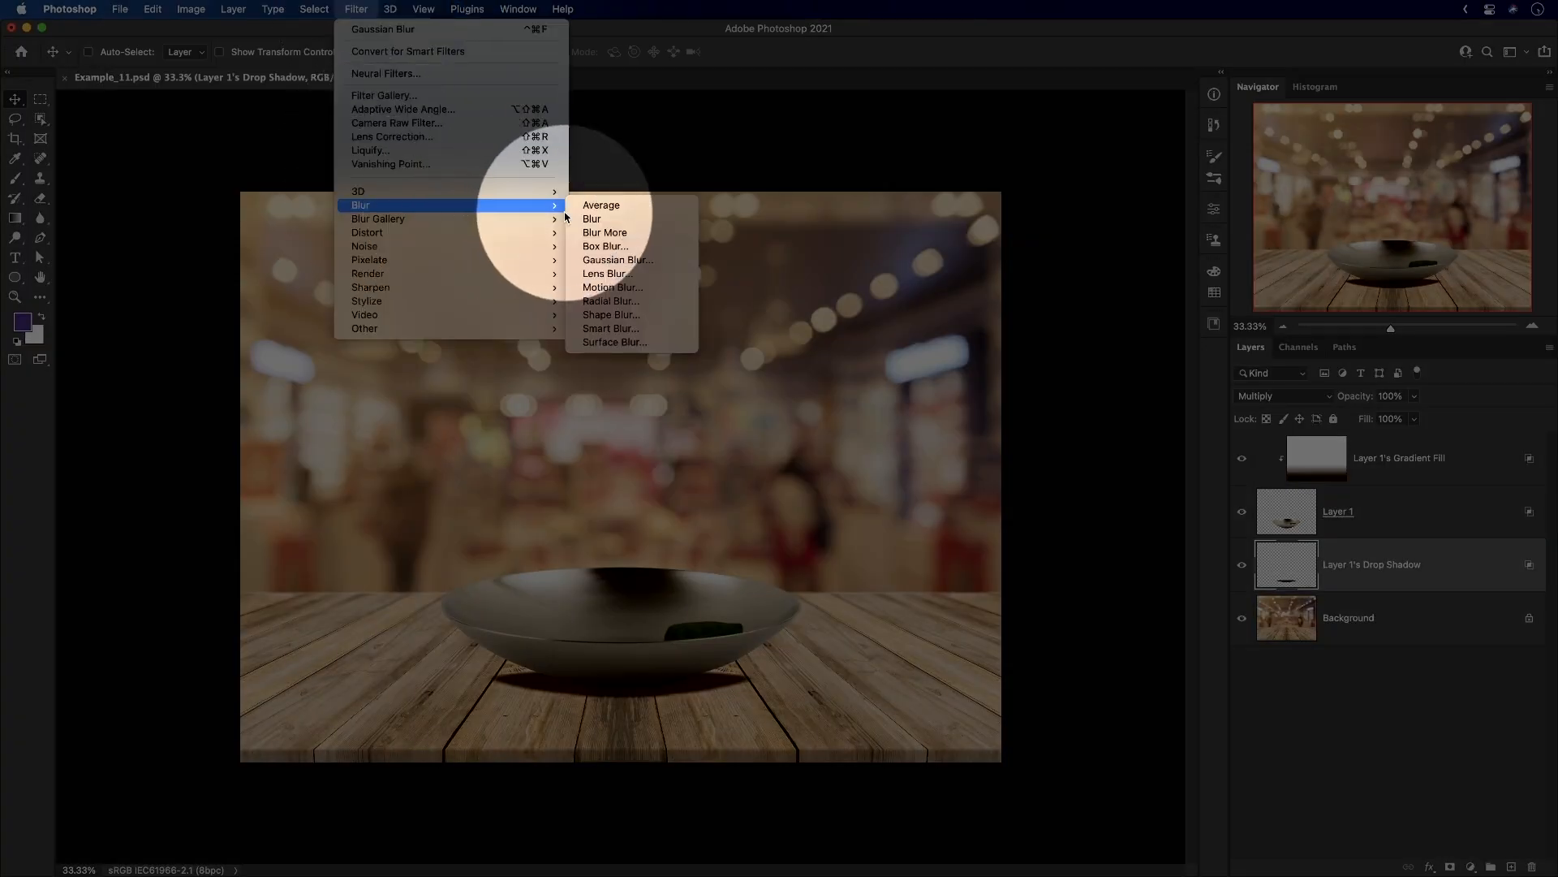
click(667, 269)
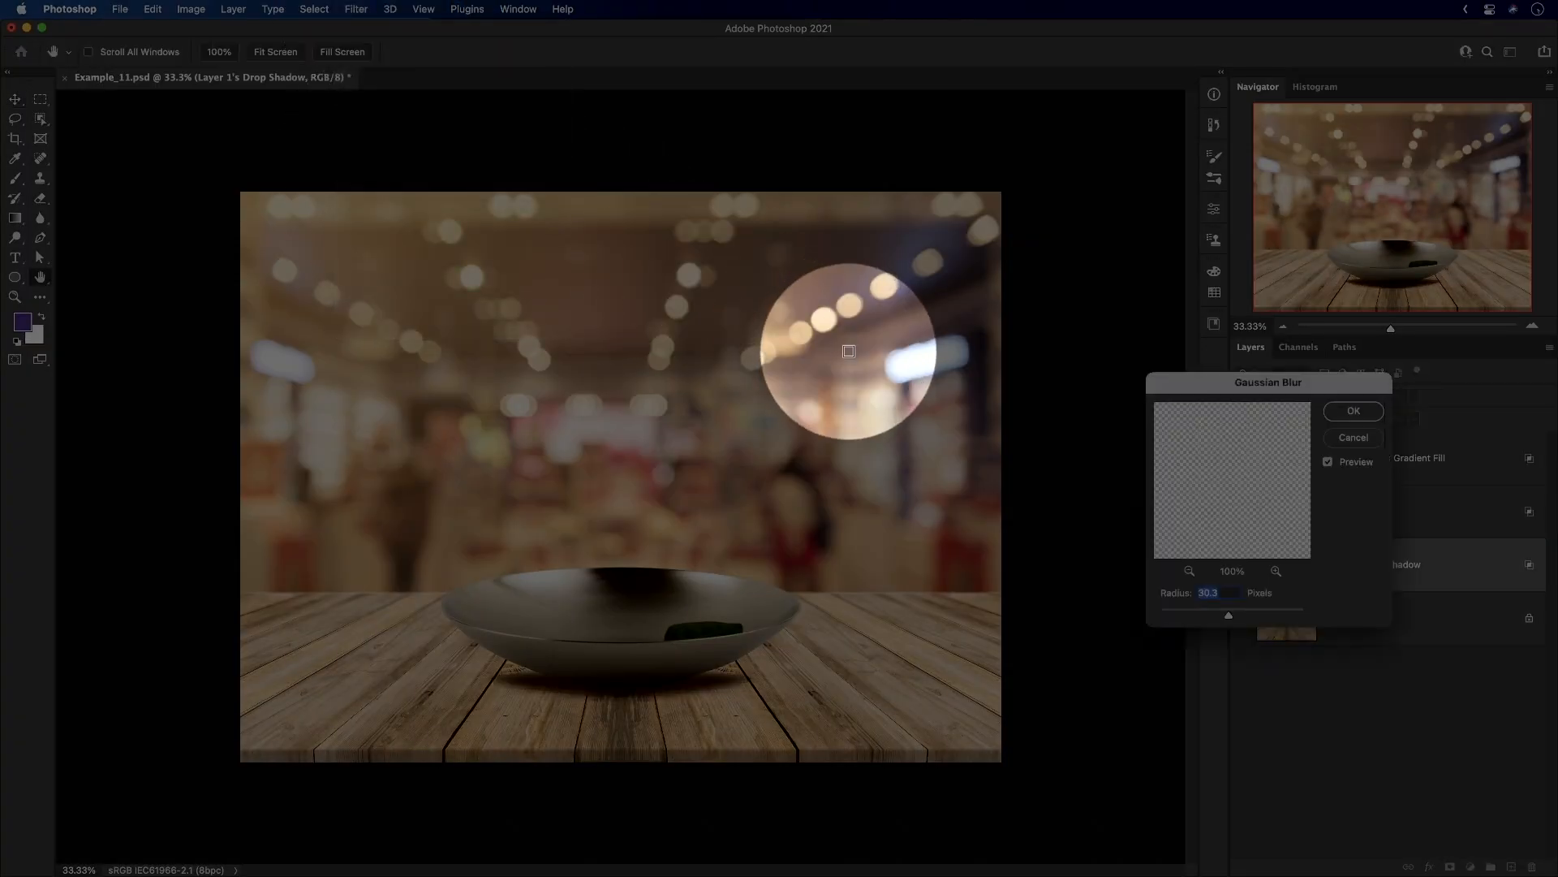
drag(922, 549, 923, 550)
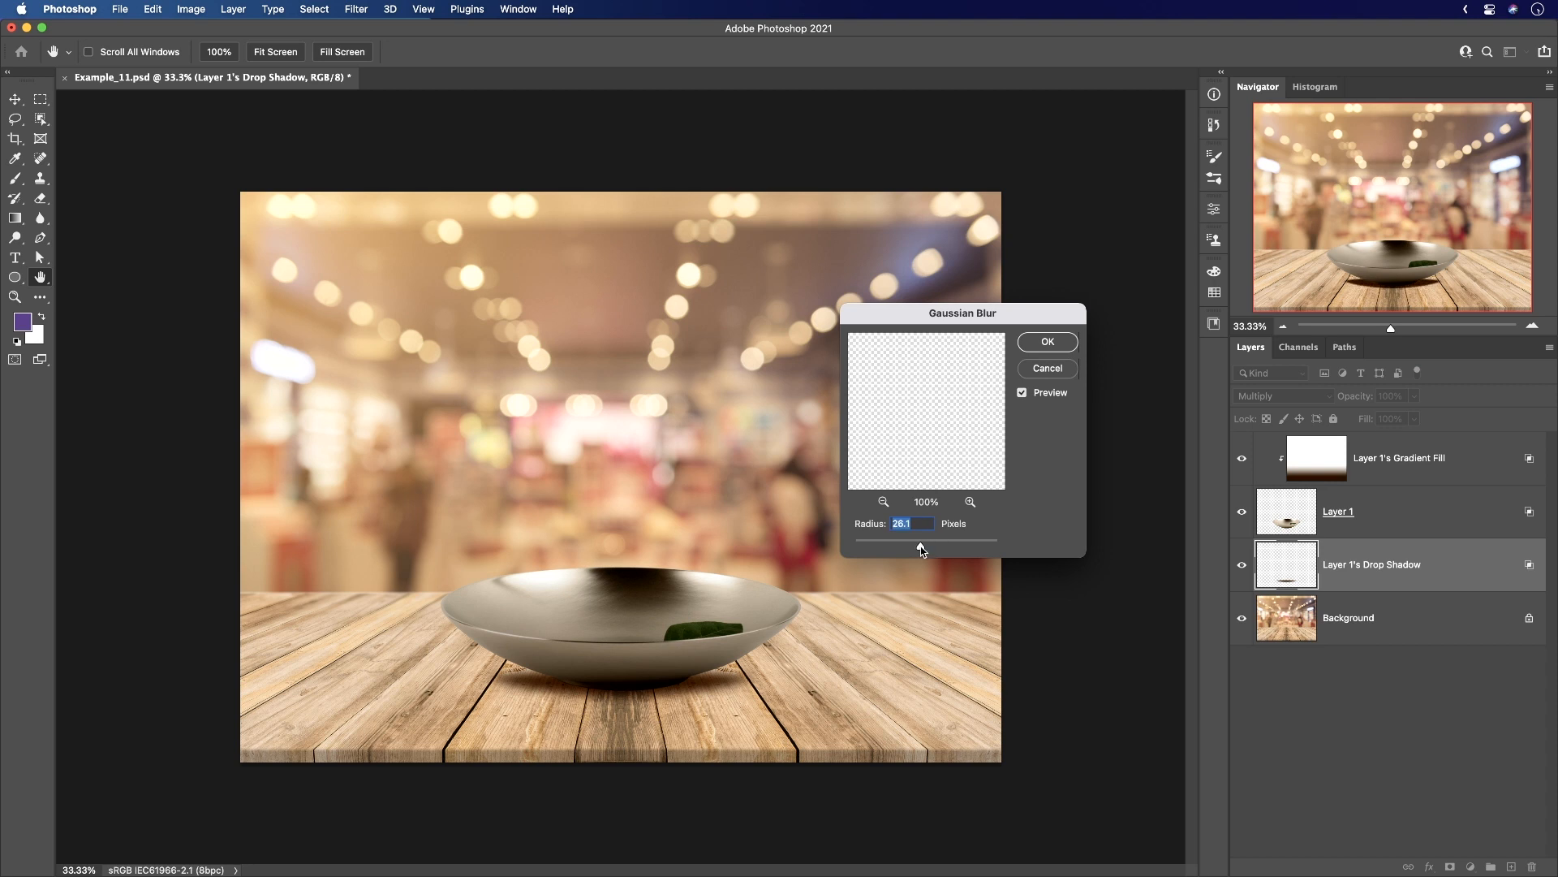
click(1047, 342)
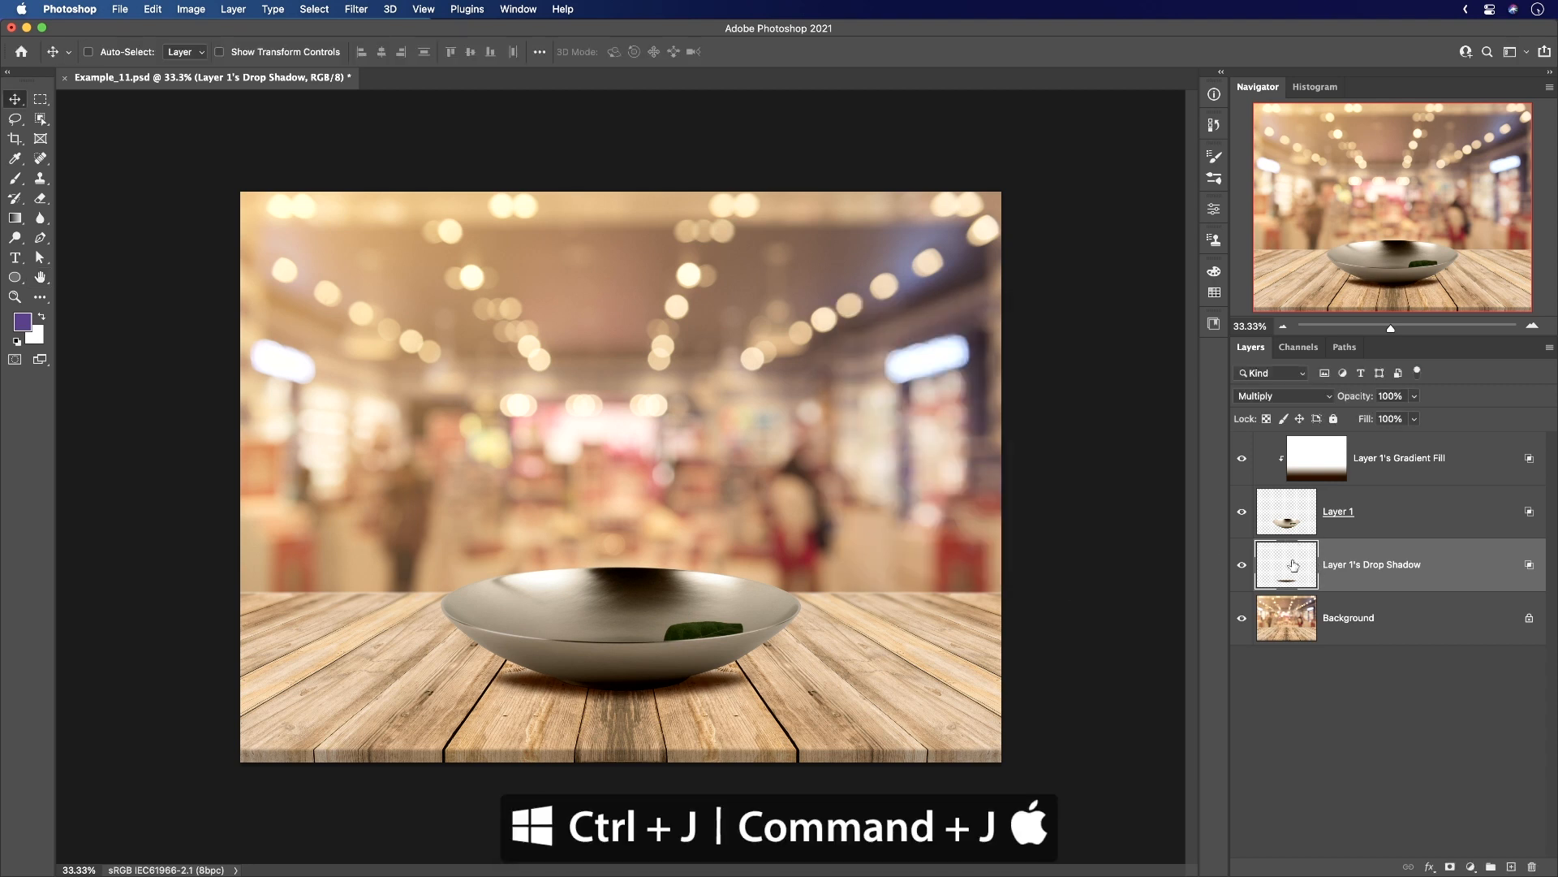
Duplicate the drop shadow layer and use Free Transform to widen the copy to about 137% beneath the bowl.
key(super+j)
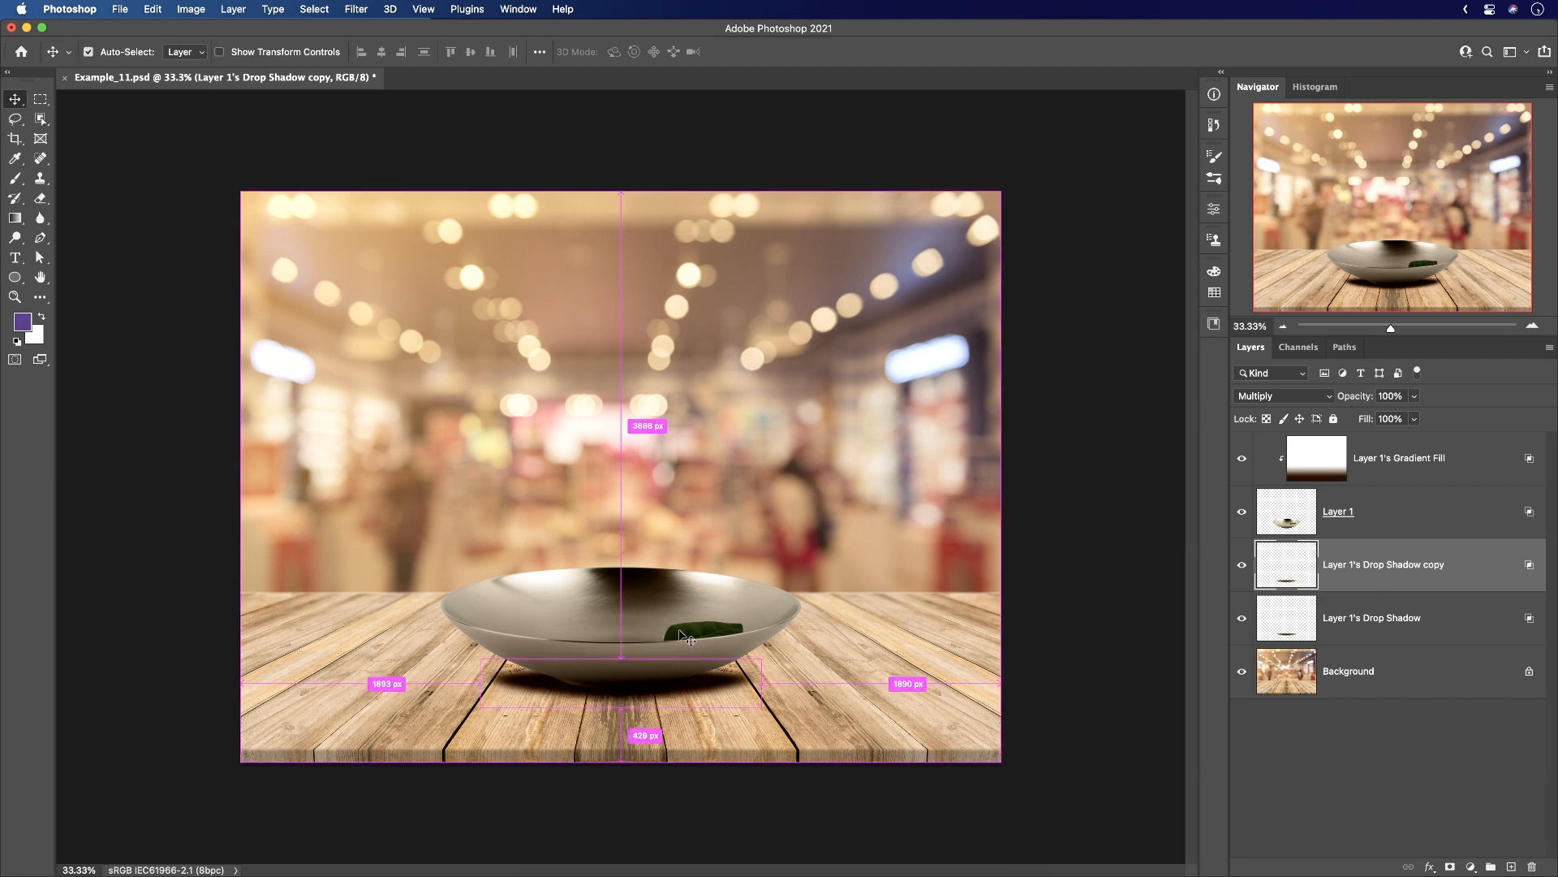
key(super+t)
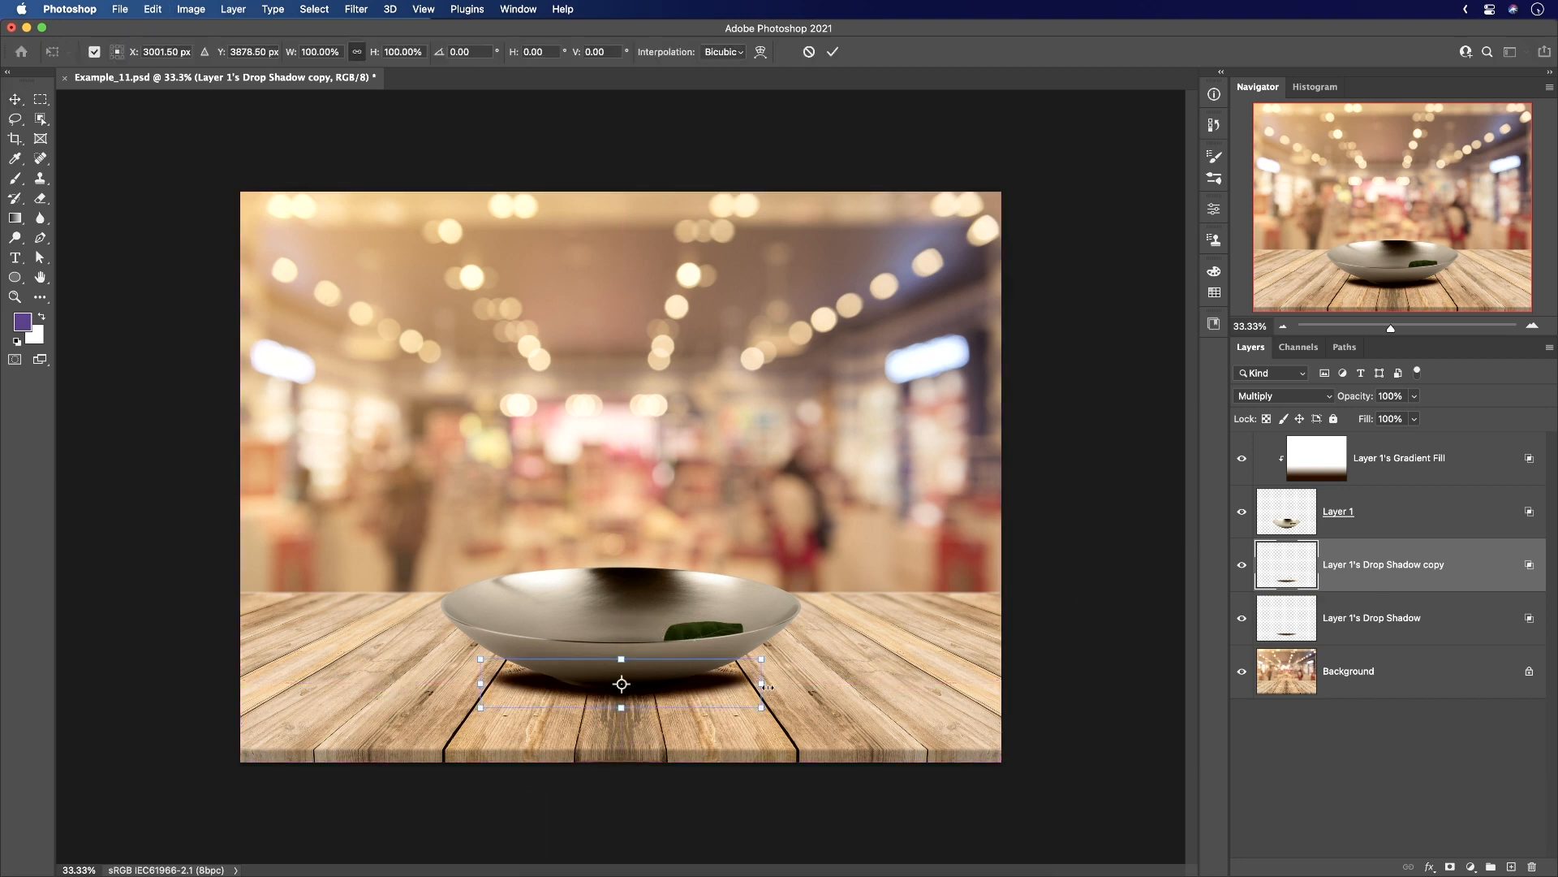
drag(763, 685, 813, 686)
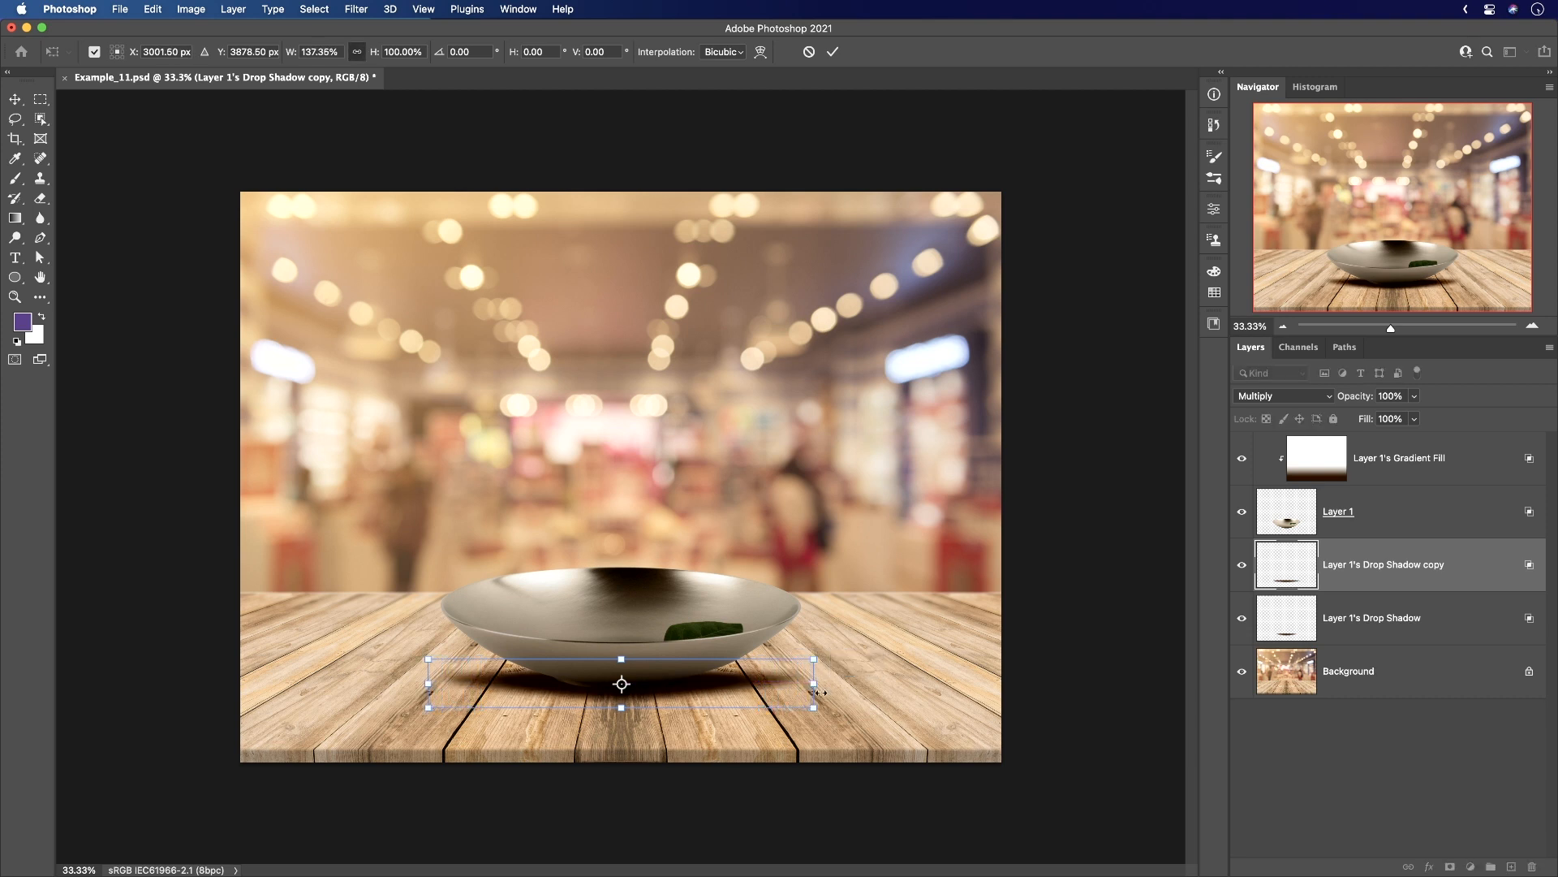
click(833, 51)
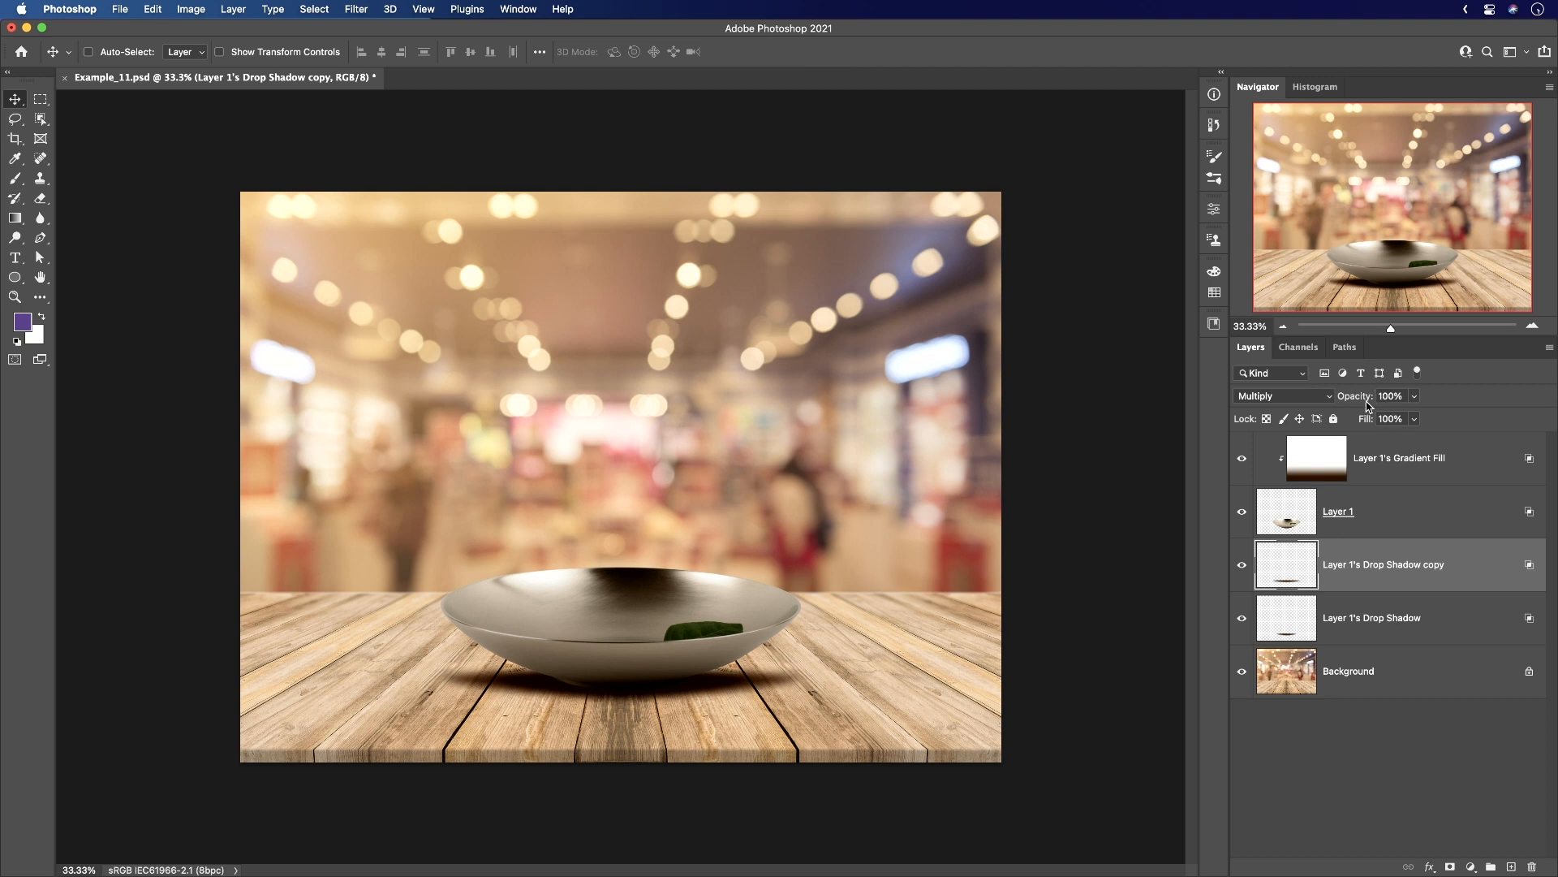
Narrow the original drop shadow layer to about 89% width and lower the opacity of its copy to about 65%.
drag(1361, 398, 1344, 398)
click(1368, 620)
key(ctrl+t)
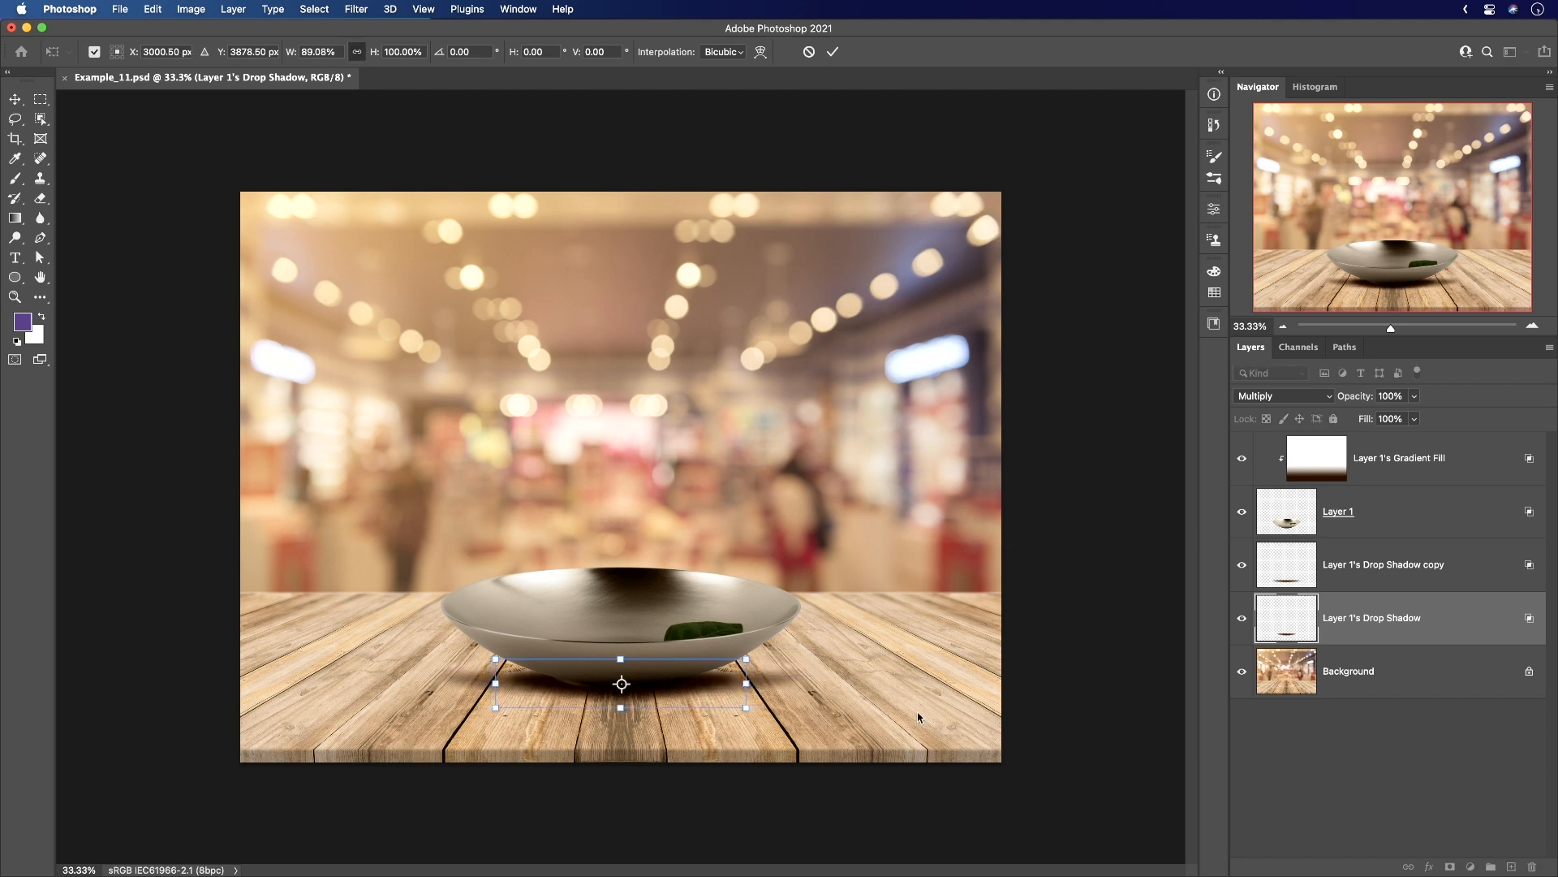
key(Return)
click(1368, 560)
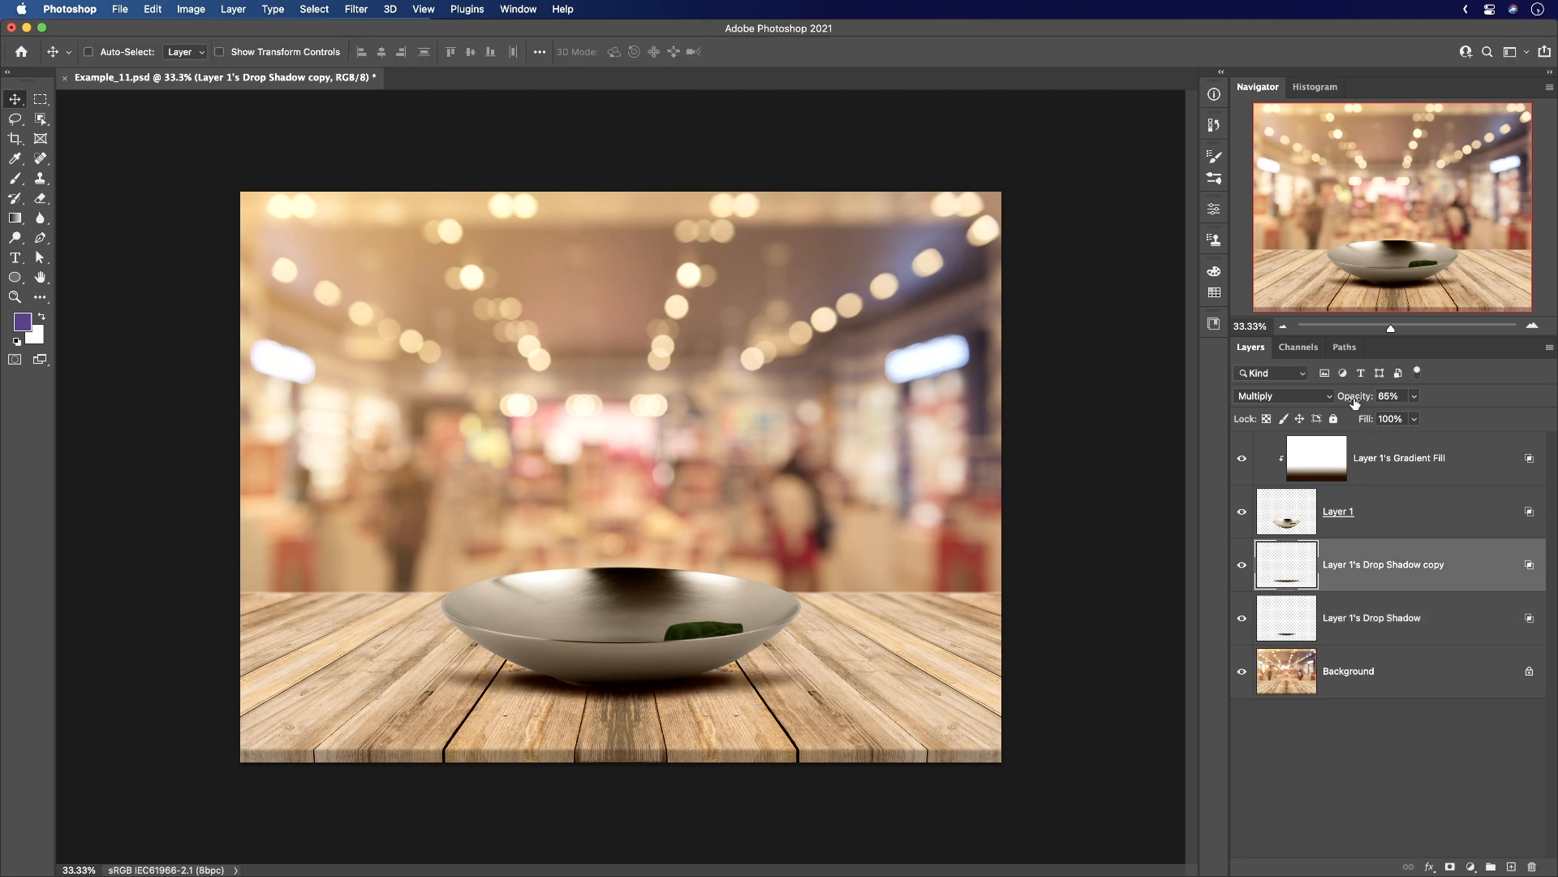
drag(1365, 400, 1364, 400)
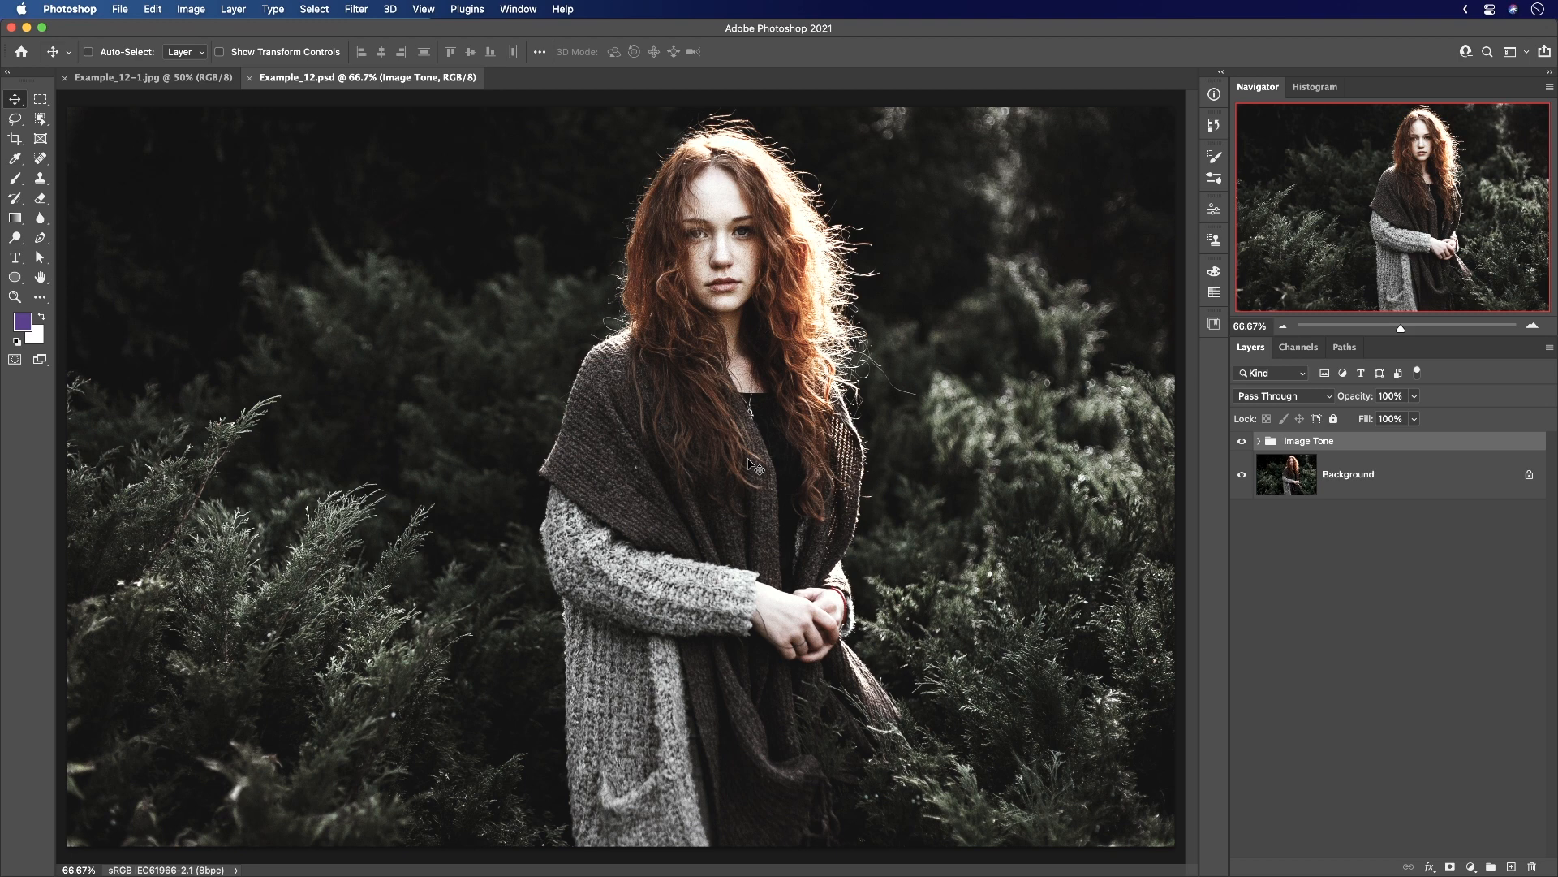
Examine the adjustment layers in the Image Tone group and compare the portrait with the group hidden and shown.
click(1259, 443)
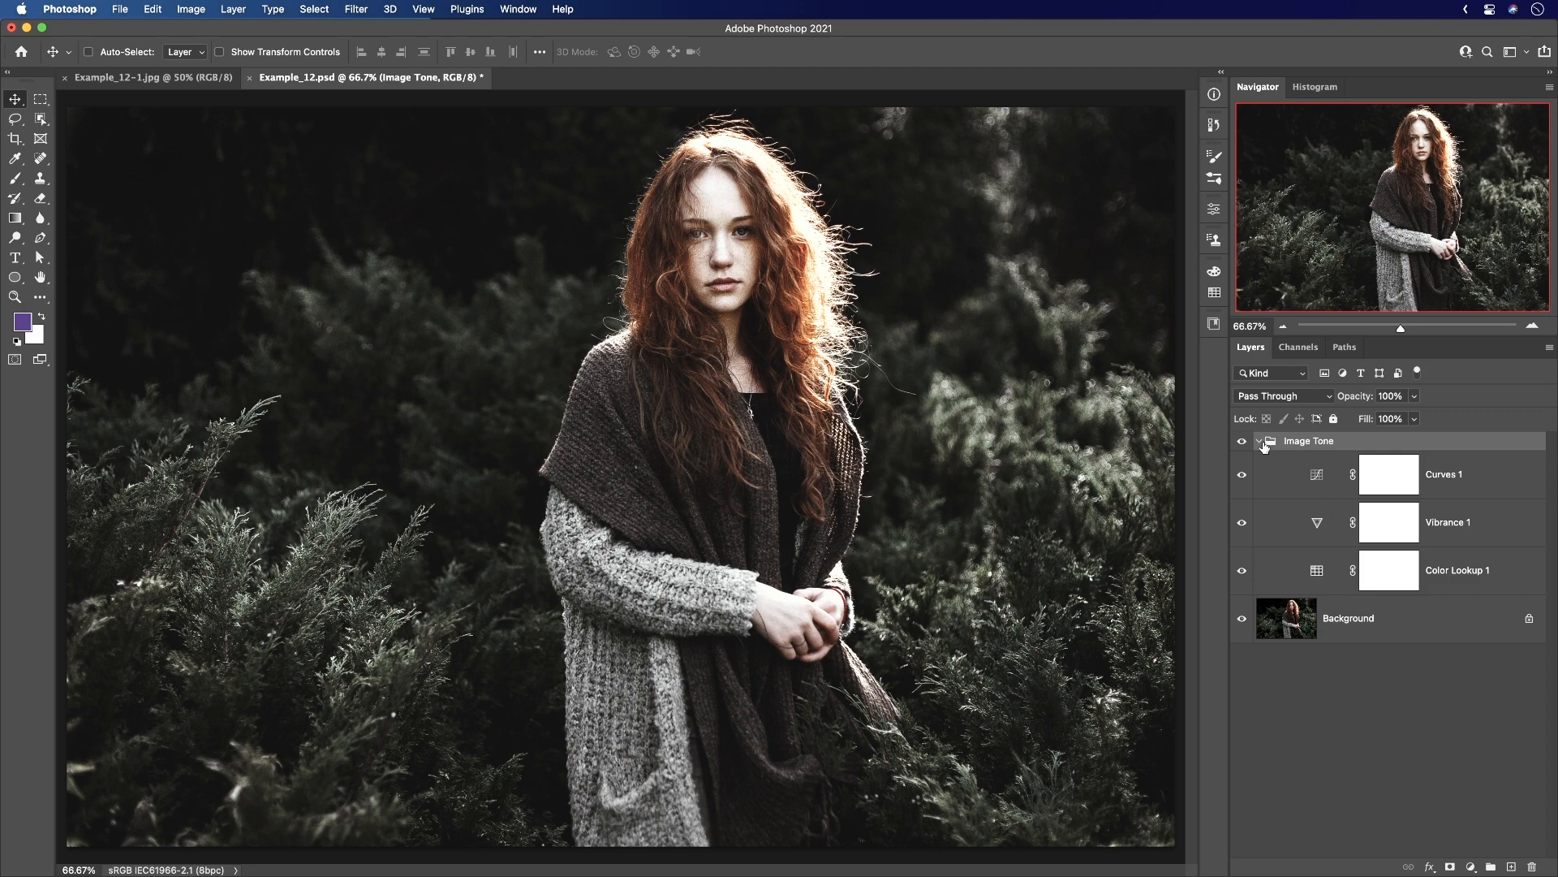
click(1242, 441)
click(1241, 441)
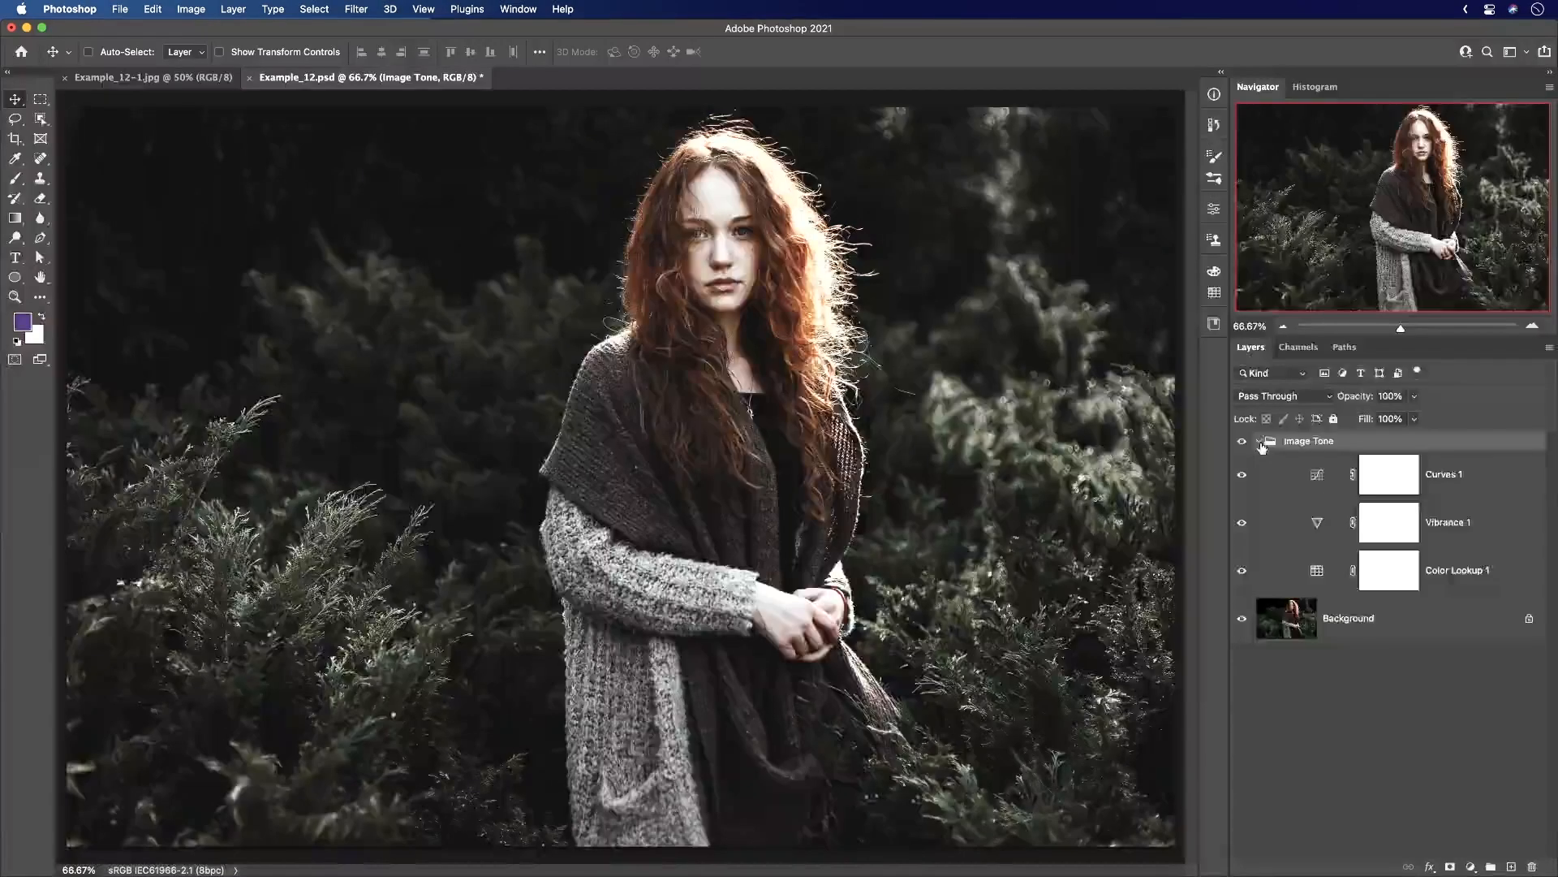
click(1260, 442)
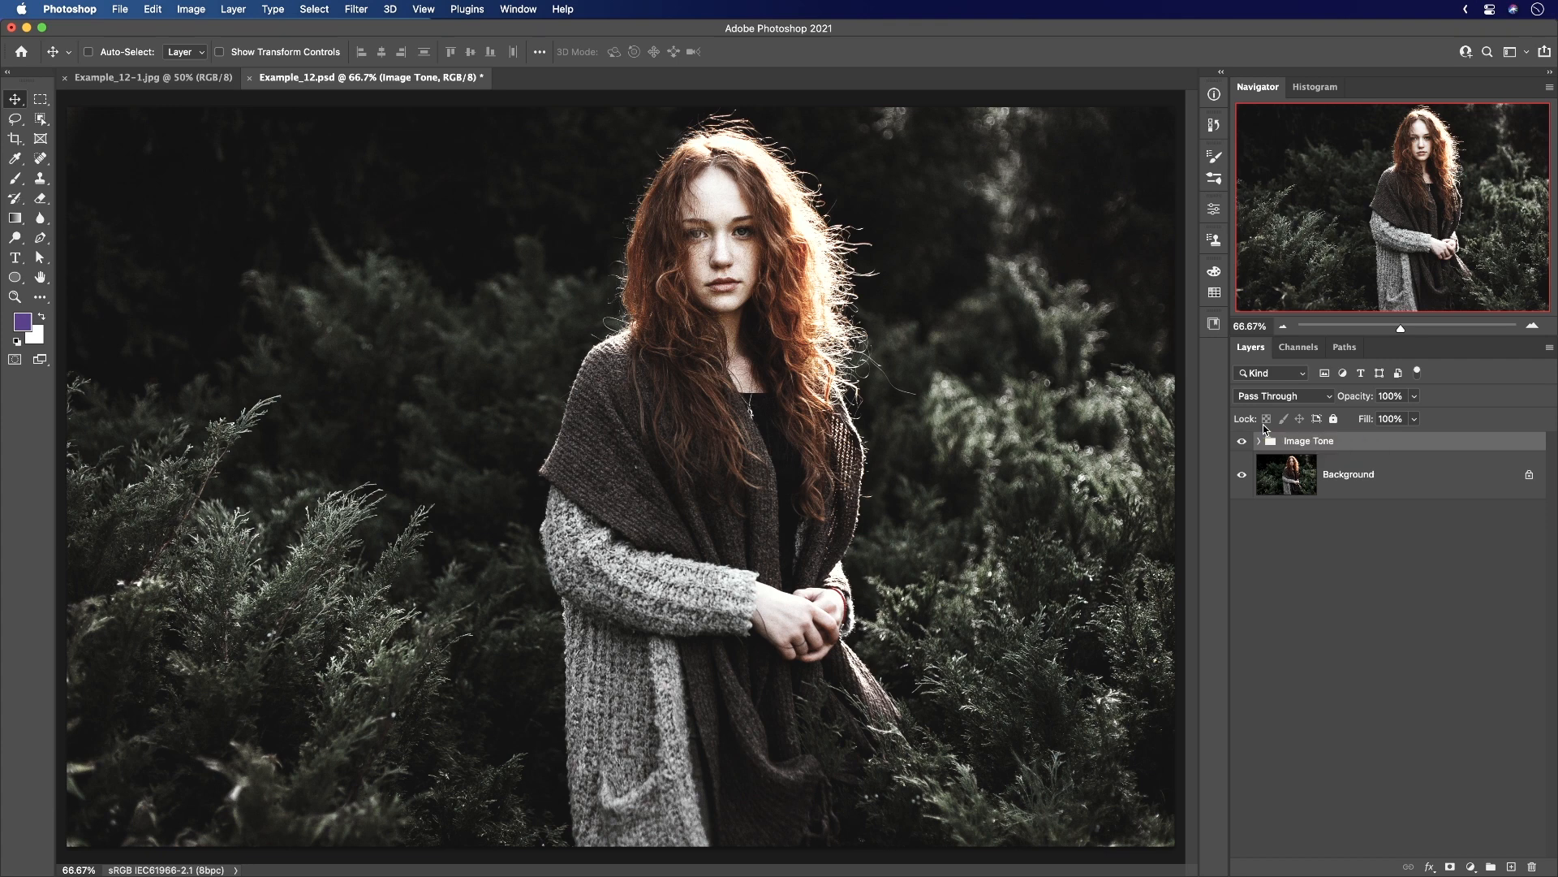
Save the Image Tone group as a reusable item in the current library.
click(1214, 324)
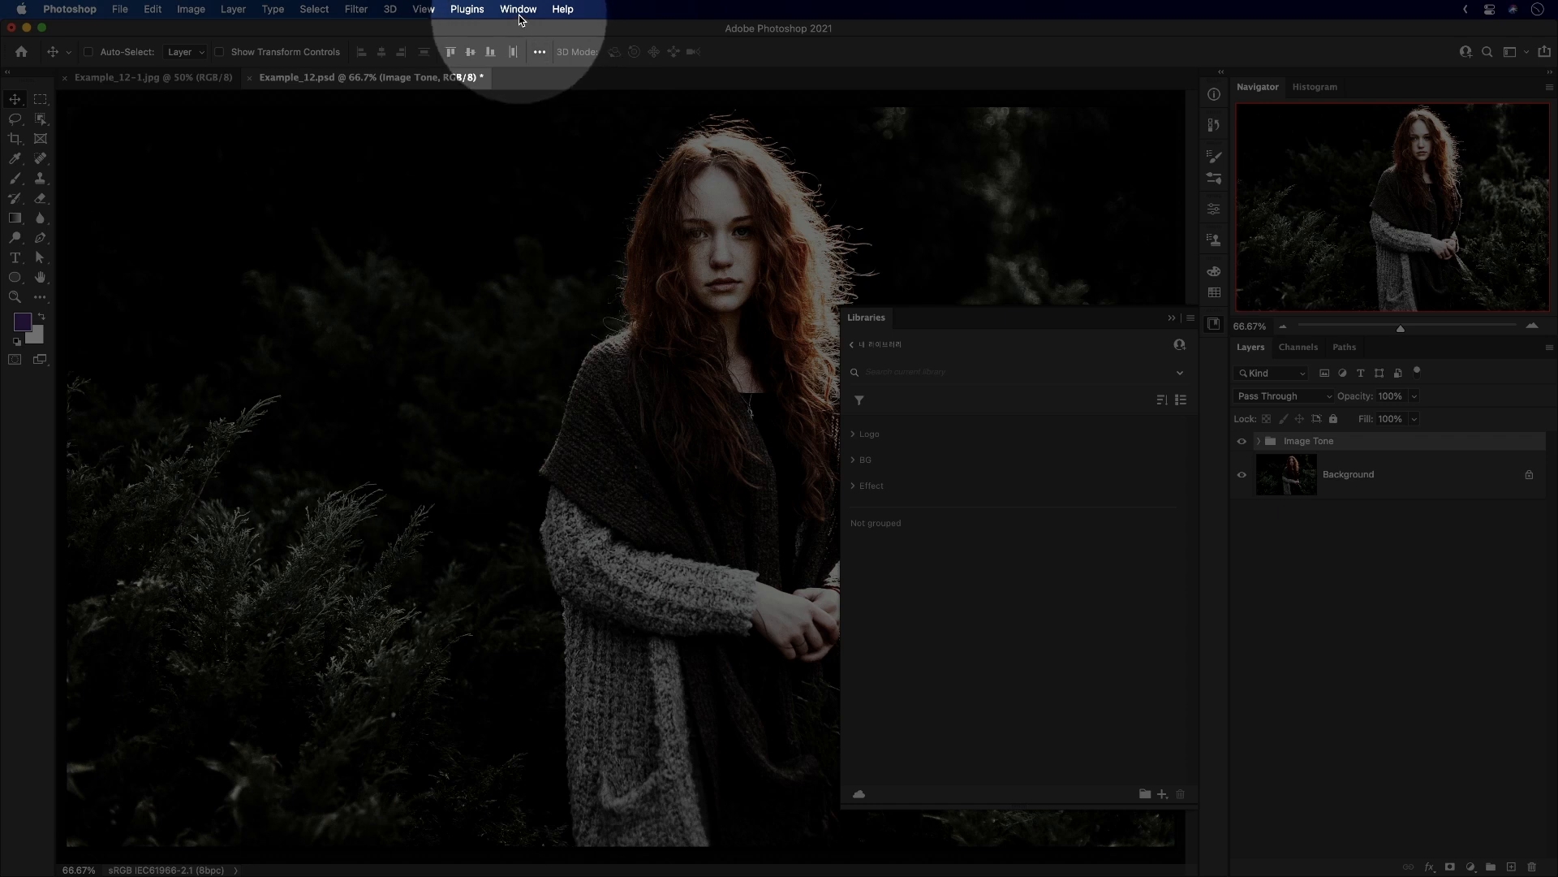
click(519, 12)
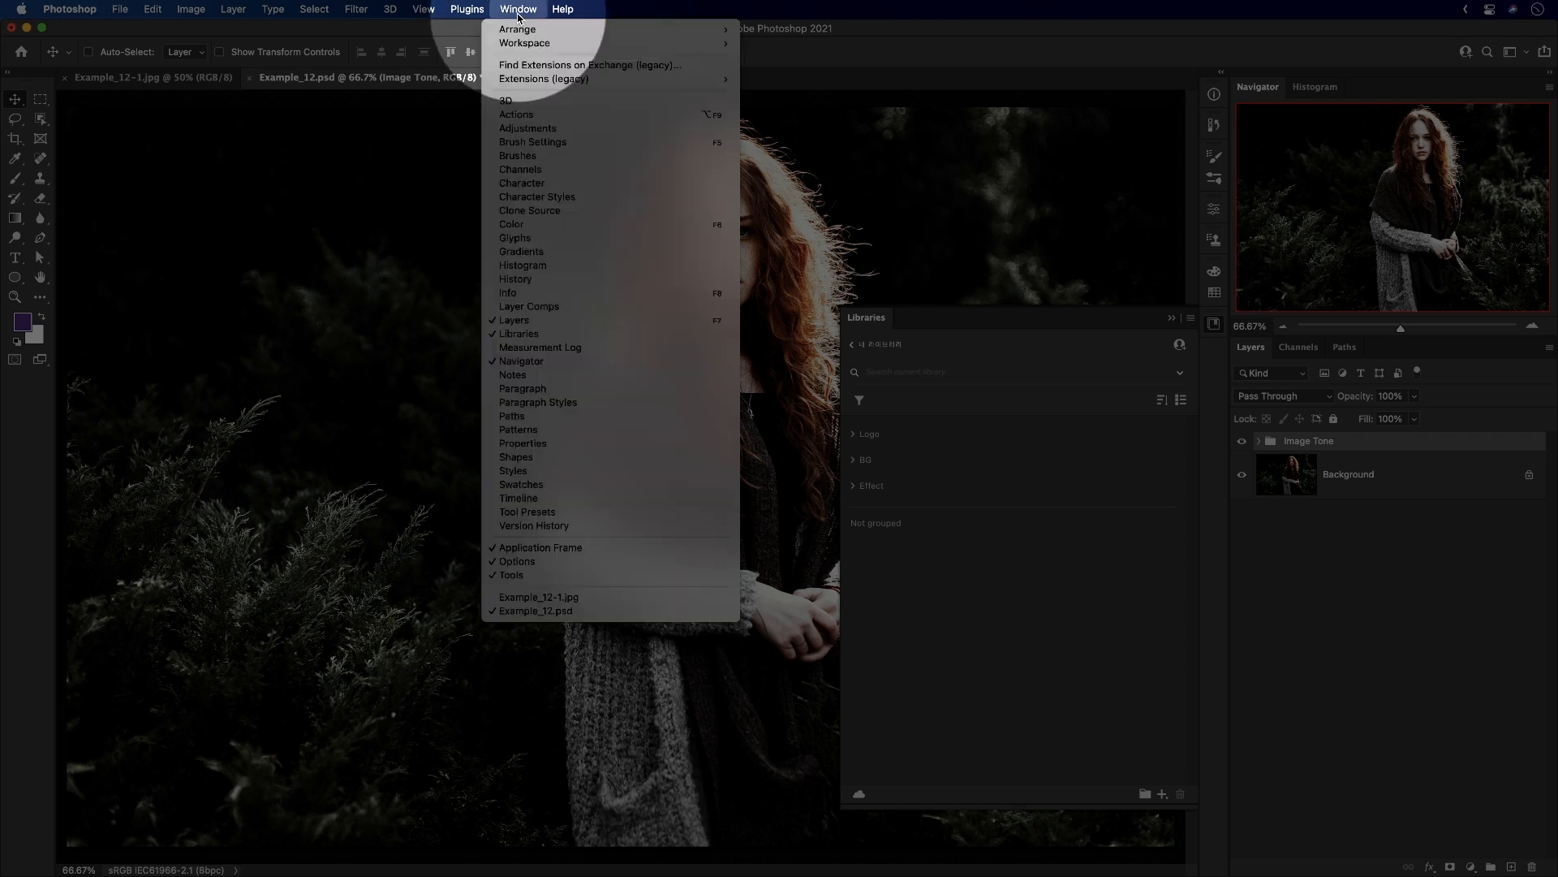
click(524, 335)
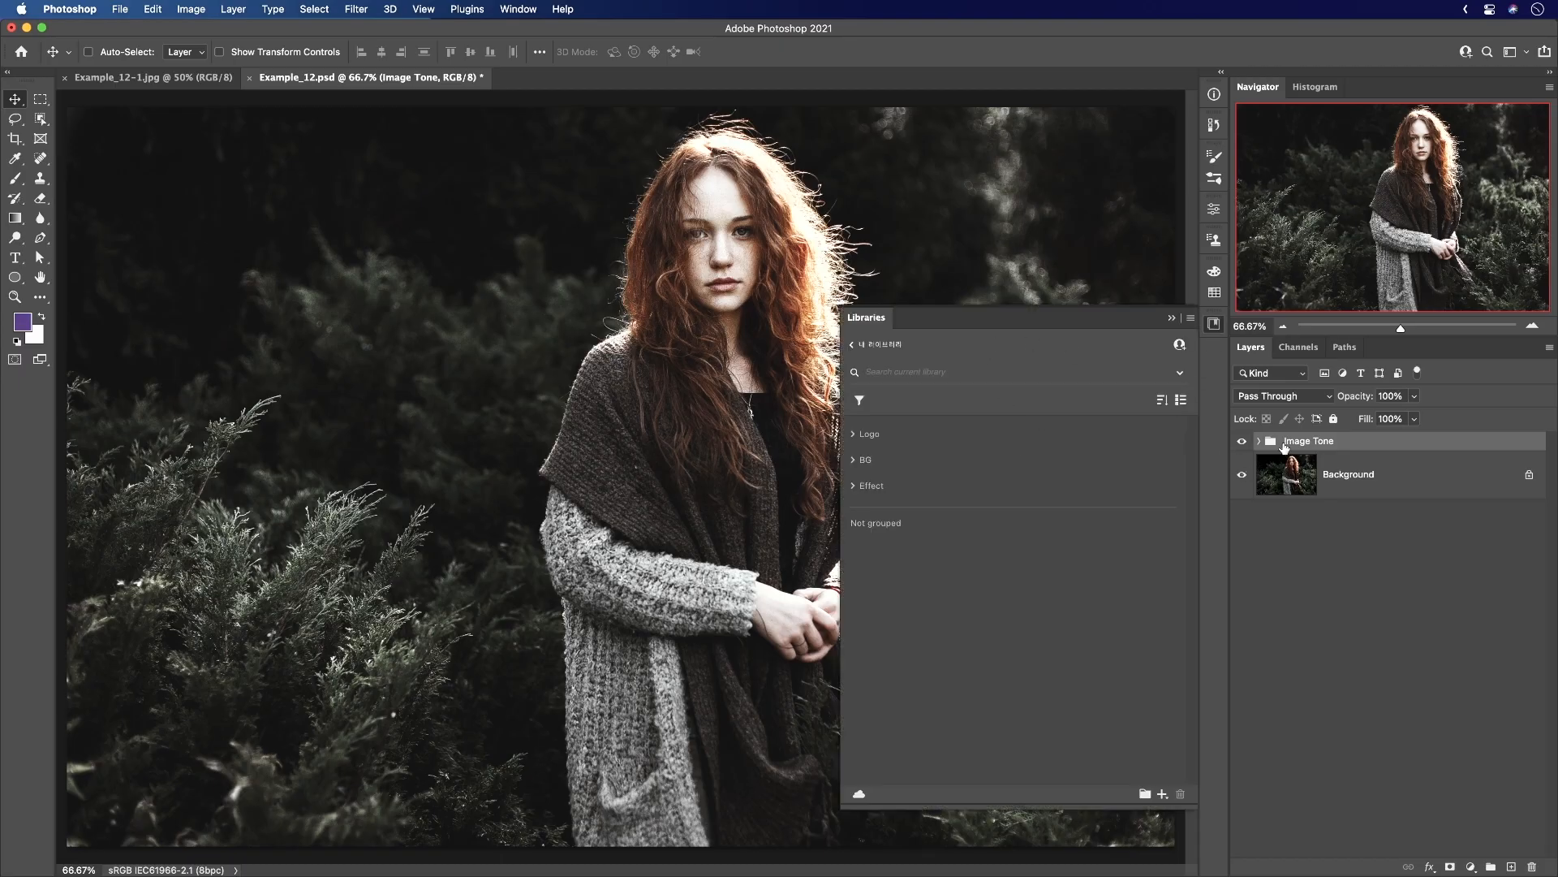
drag(1271, 446, 990, 585)
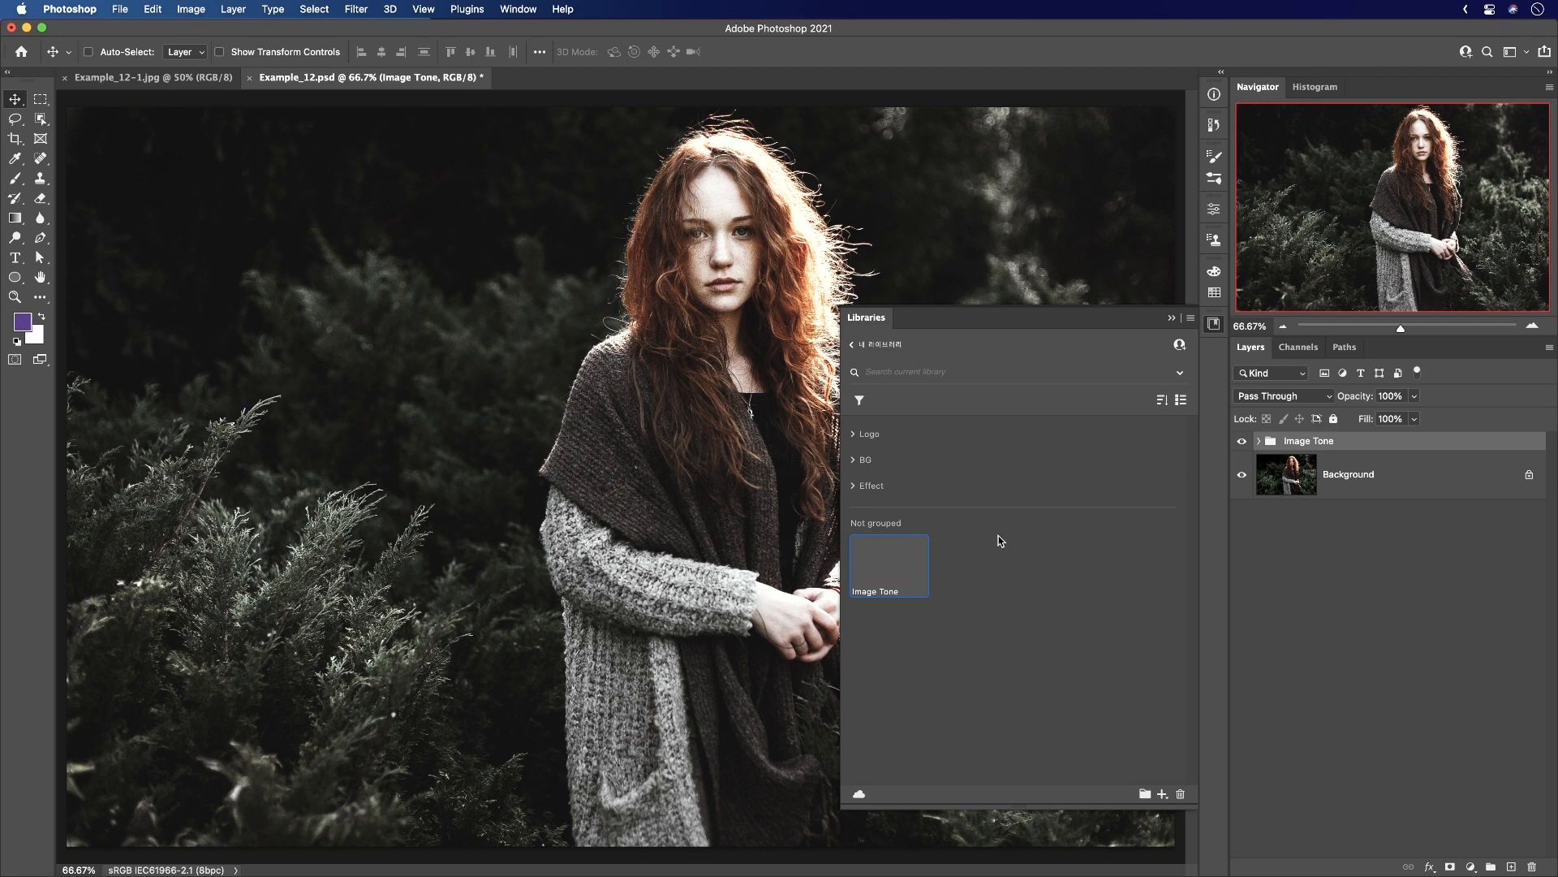
click(1214, 325)
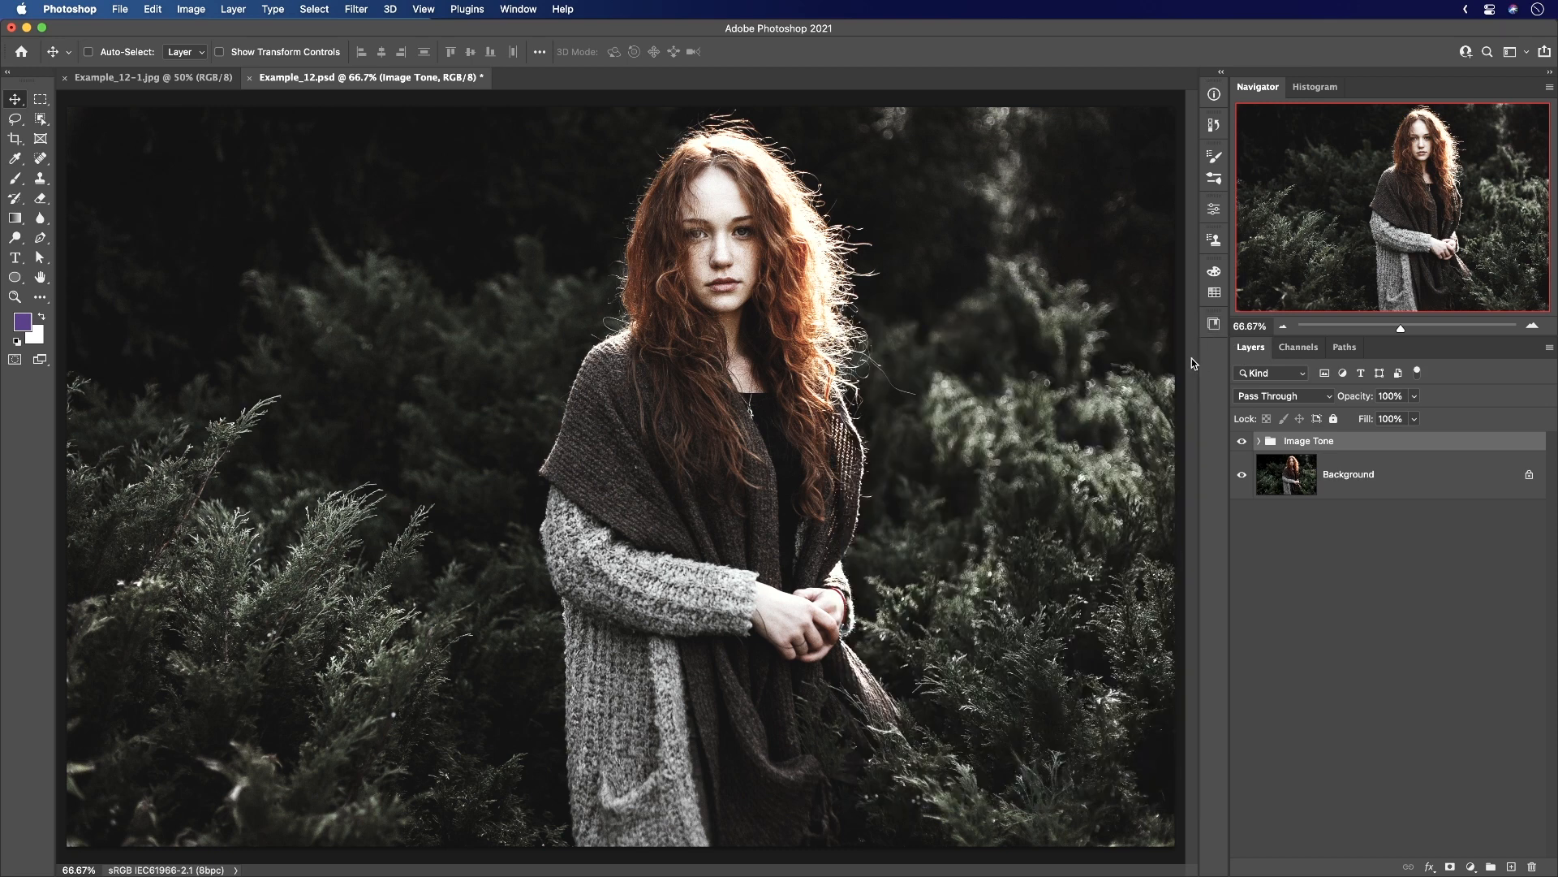
Switch to the Example_12-1.jpg document and show the saved library items.
click(152, 77)
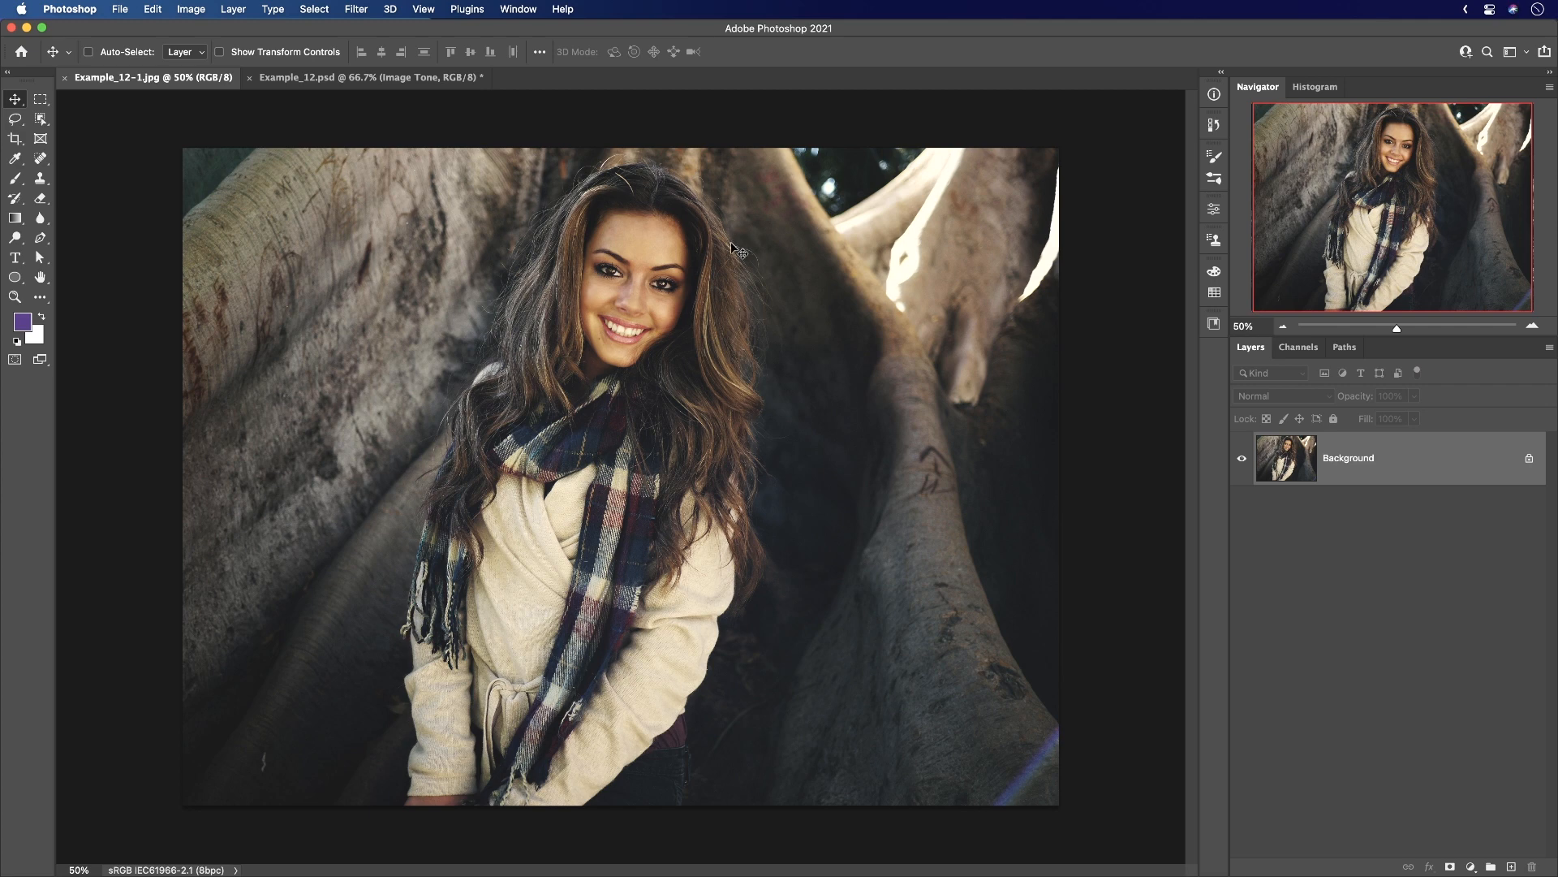
click(1215, 325)
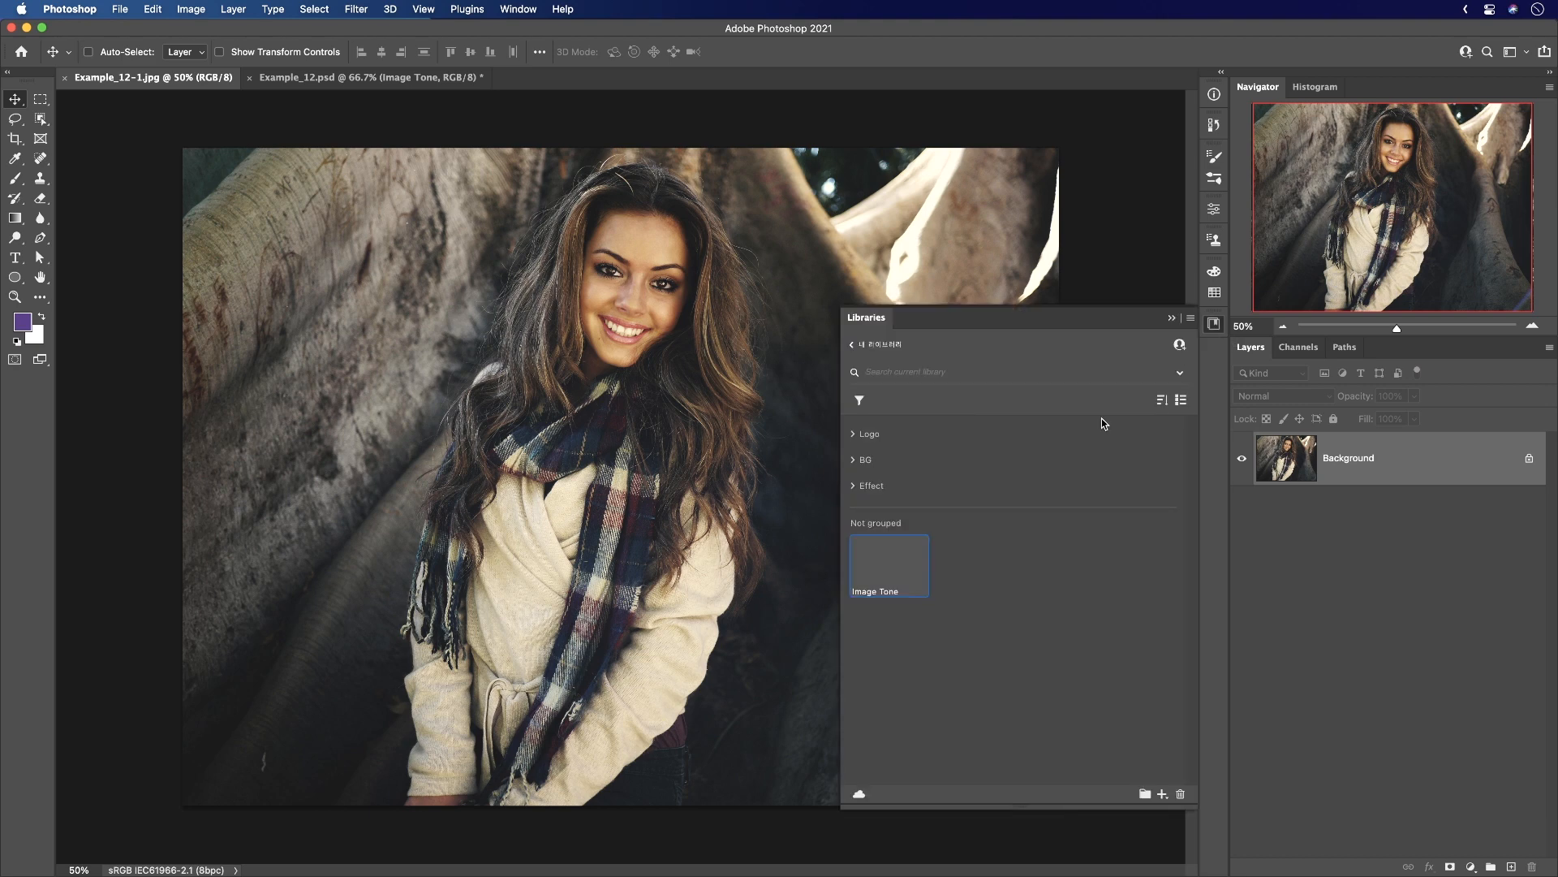
drag(881, 562, 672, 504)
drag(700, 422, 587, 298)
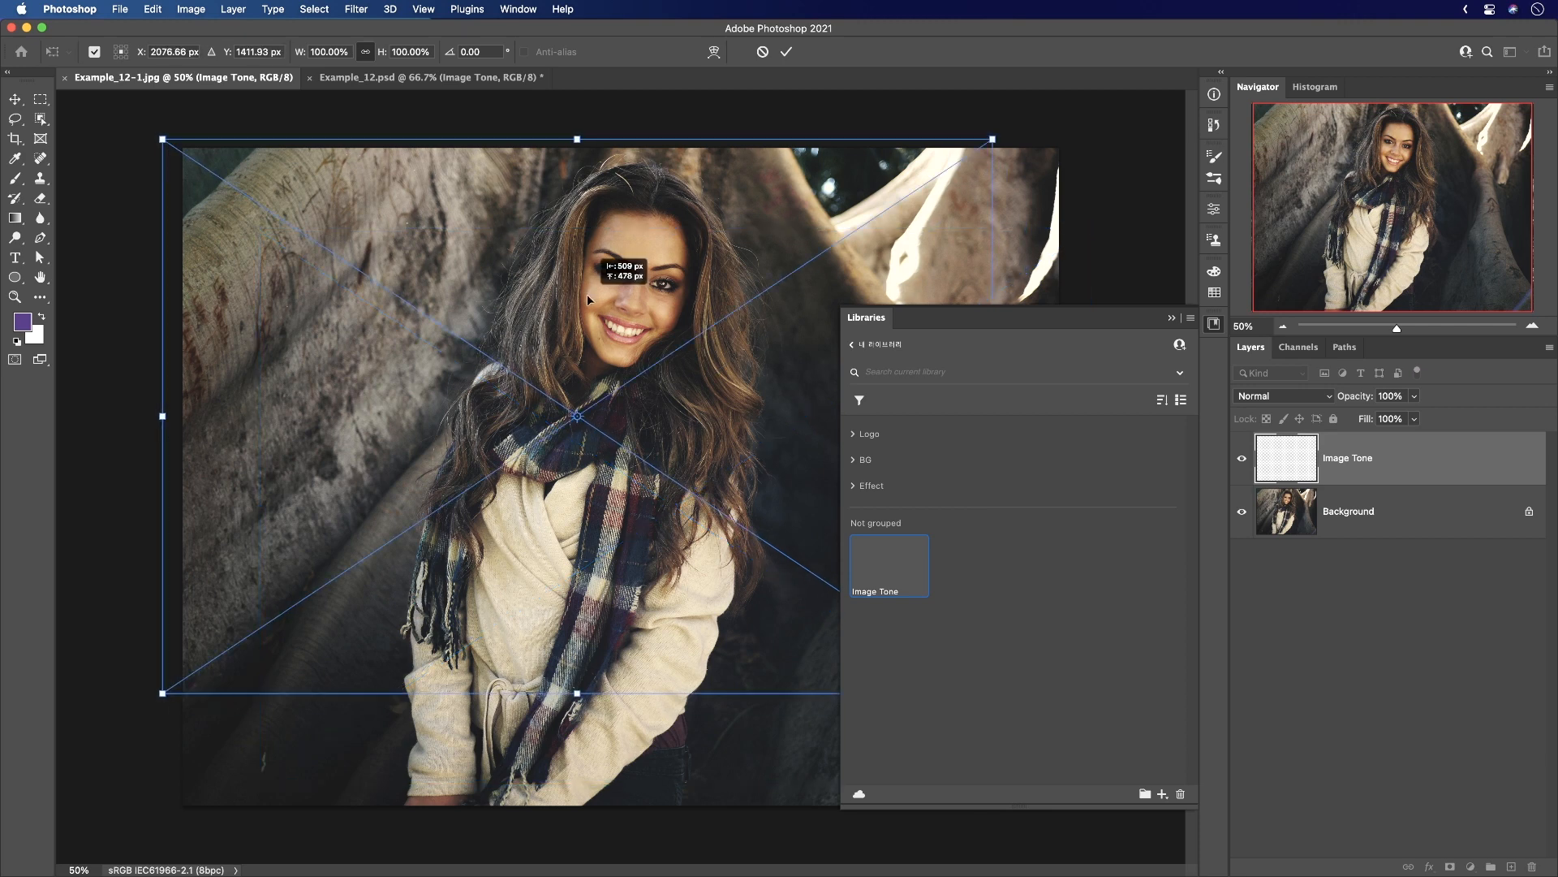
drag(994, 140, 1056, 103)
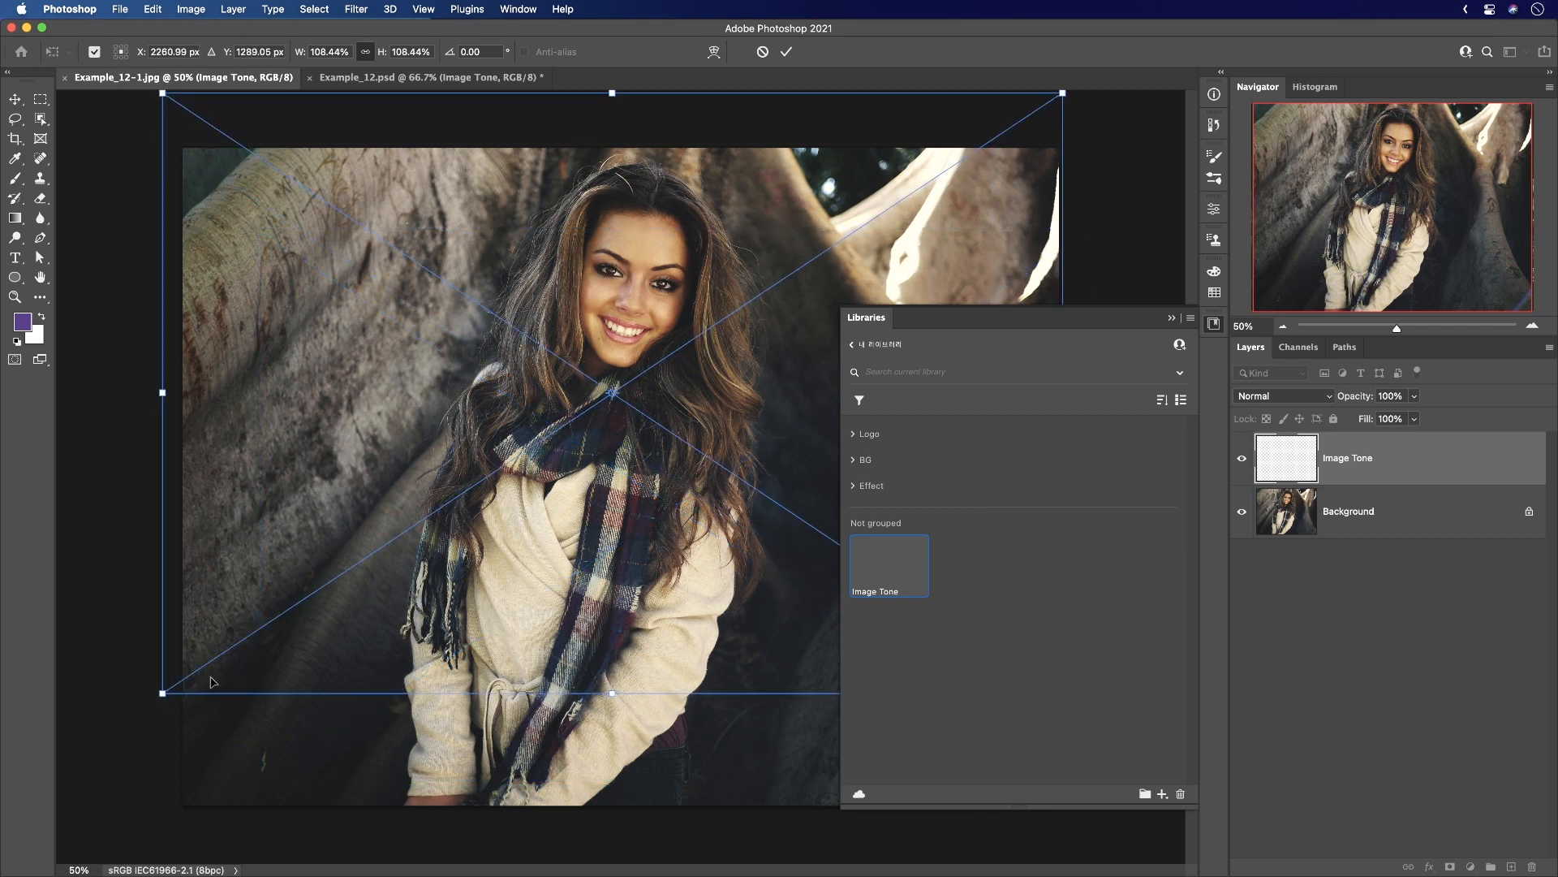
drag(164, 693, 124, 743)
drag(443, 634, 462, 664)
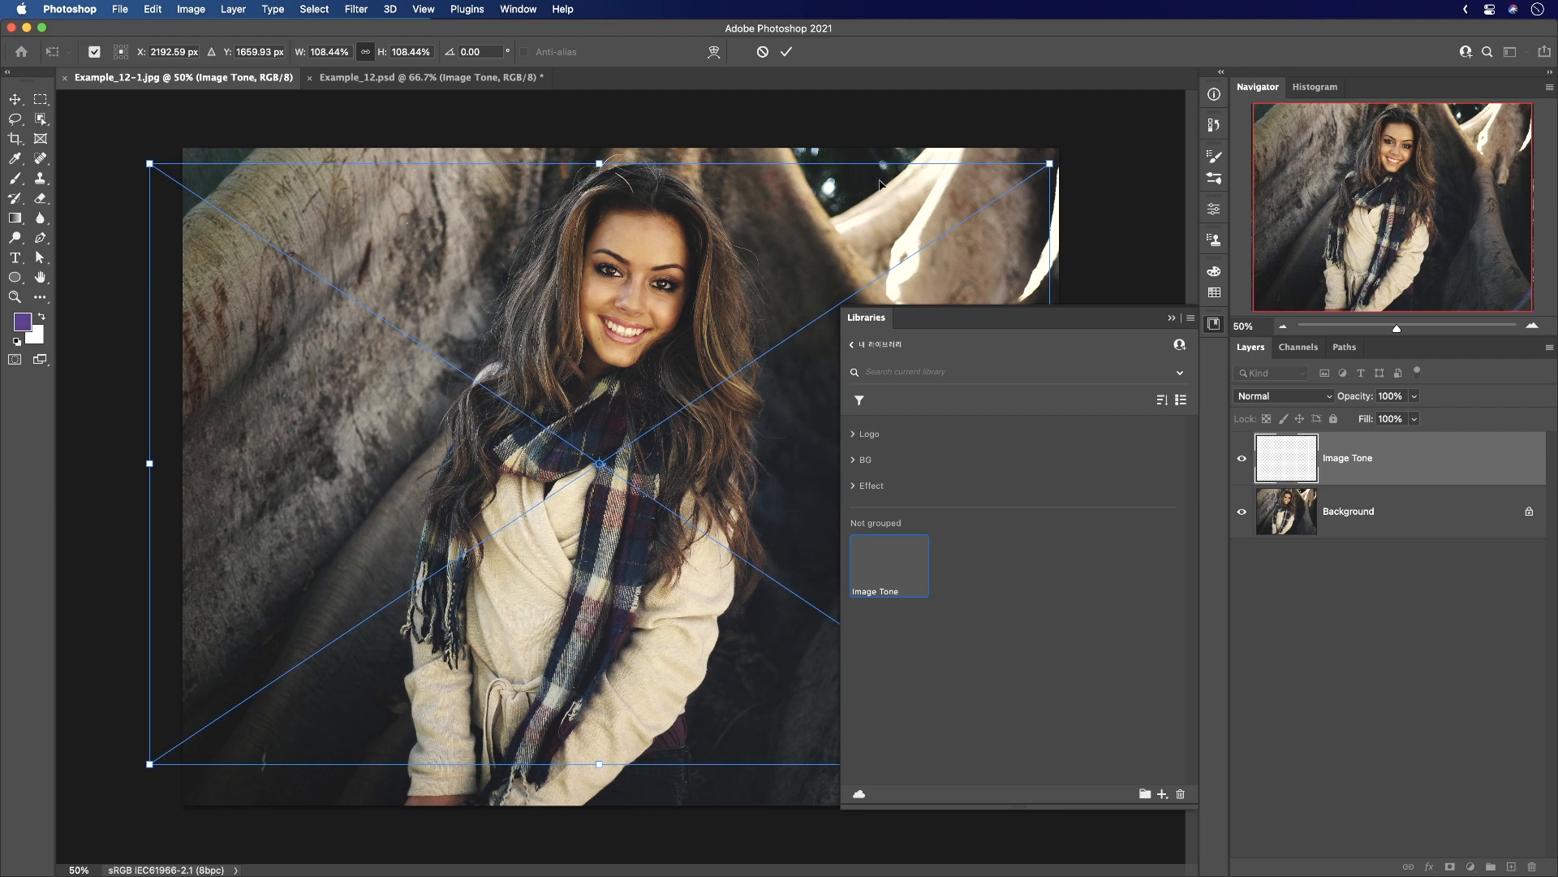
key(Escape)
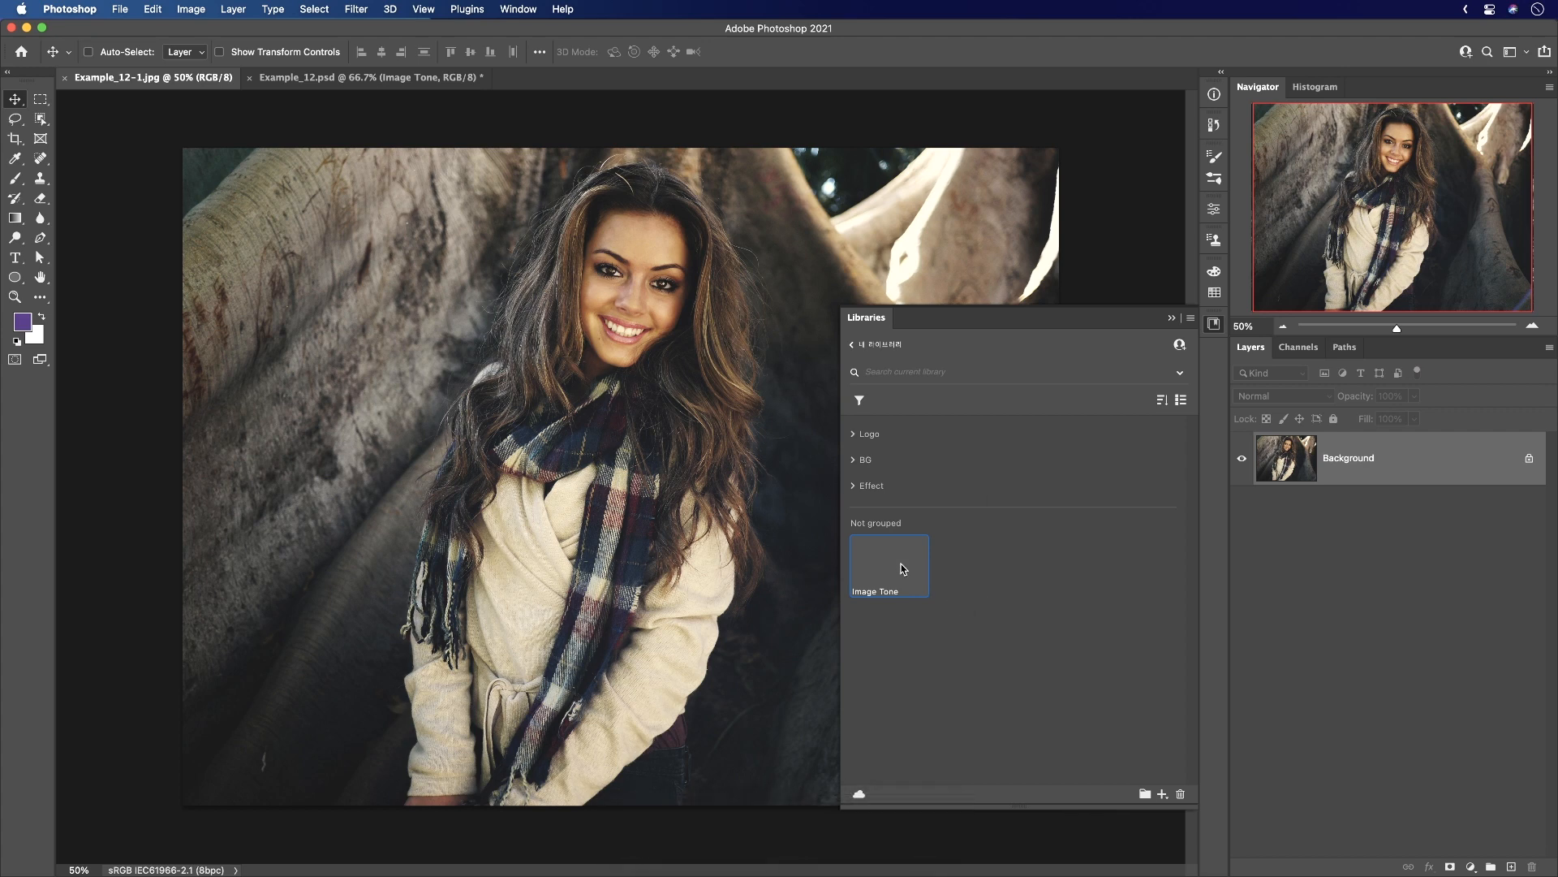
Add the Image Tone item from the library to the Example_12-1.jpg portrait.
drag(899, 566, 678, 510)
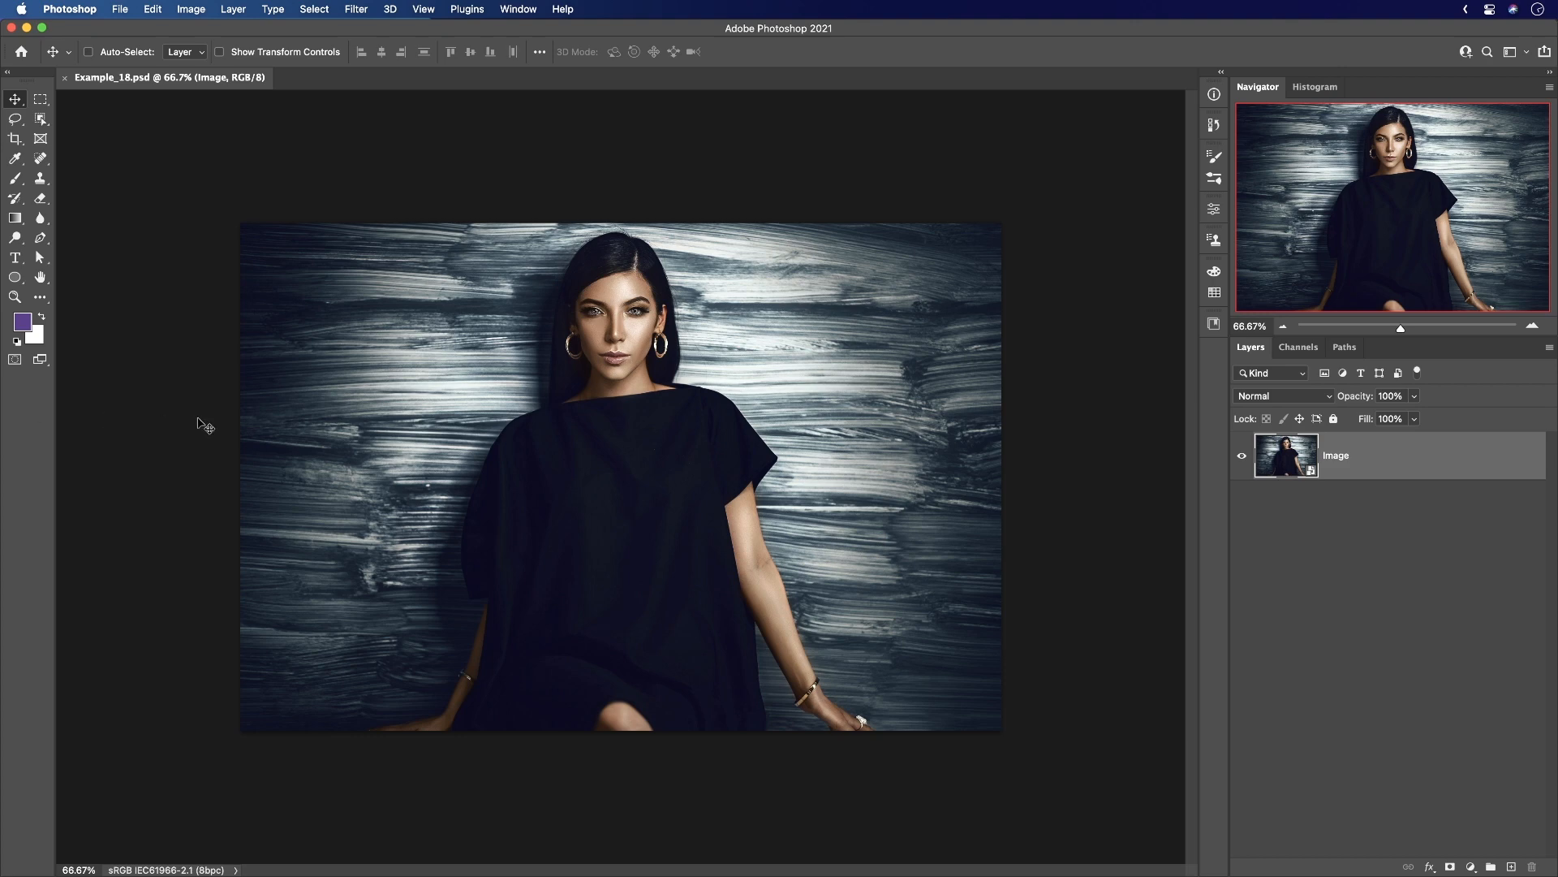
Open the contents of the Image smart object, examine the layers in its group, and close the Image.psb document.
double_click(1294, 459)
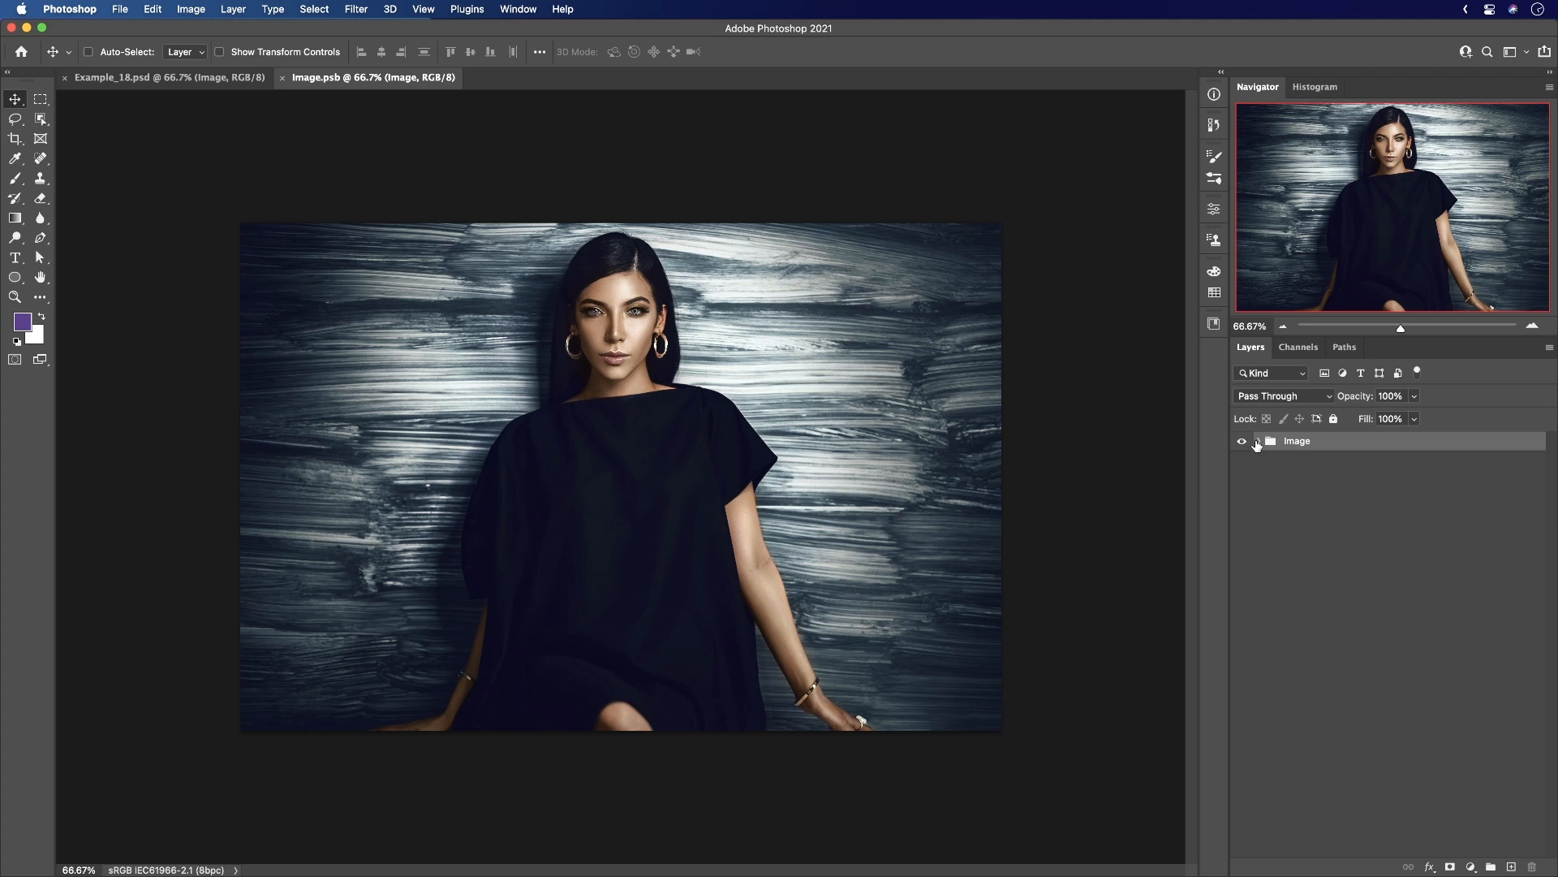
click(1256, 441)
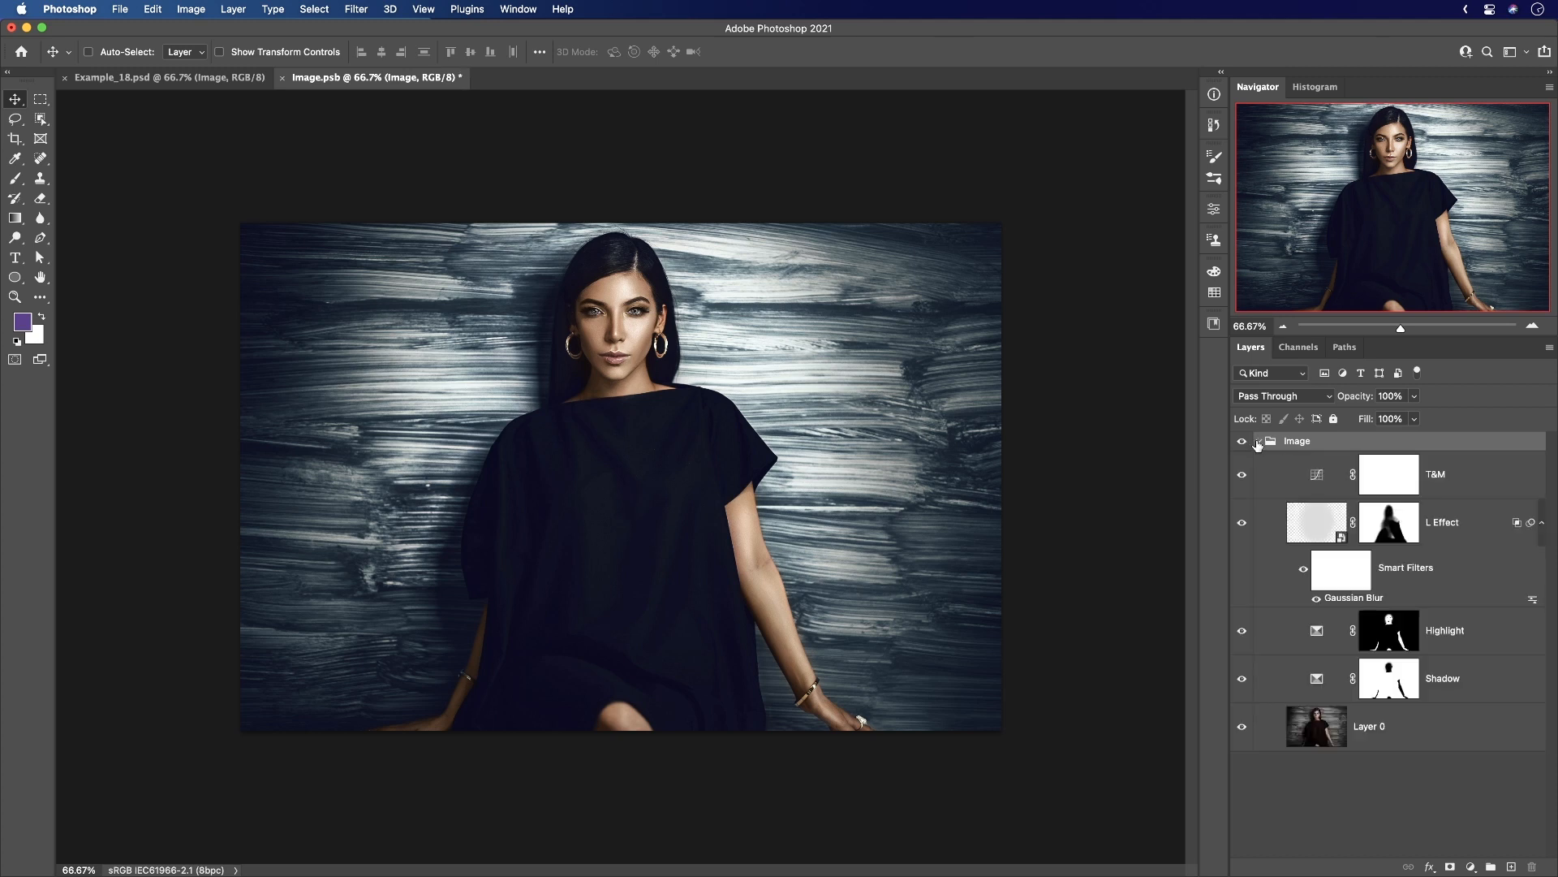
click(1259, 442)
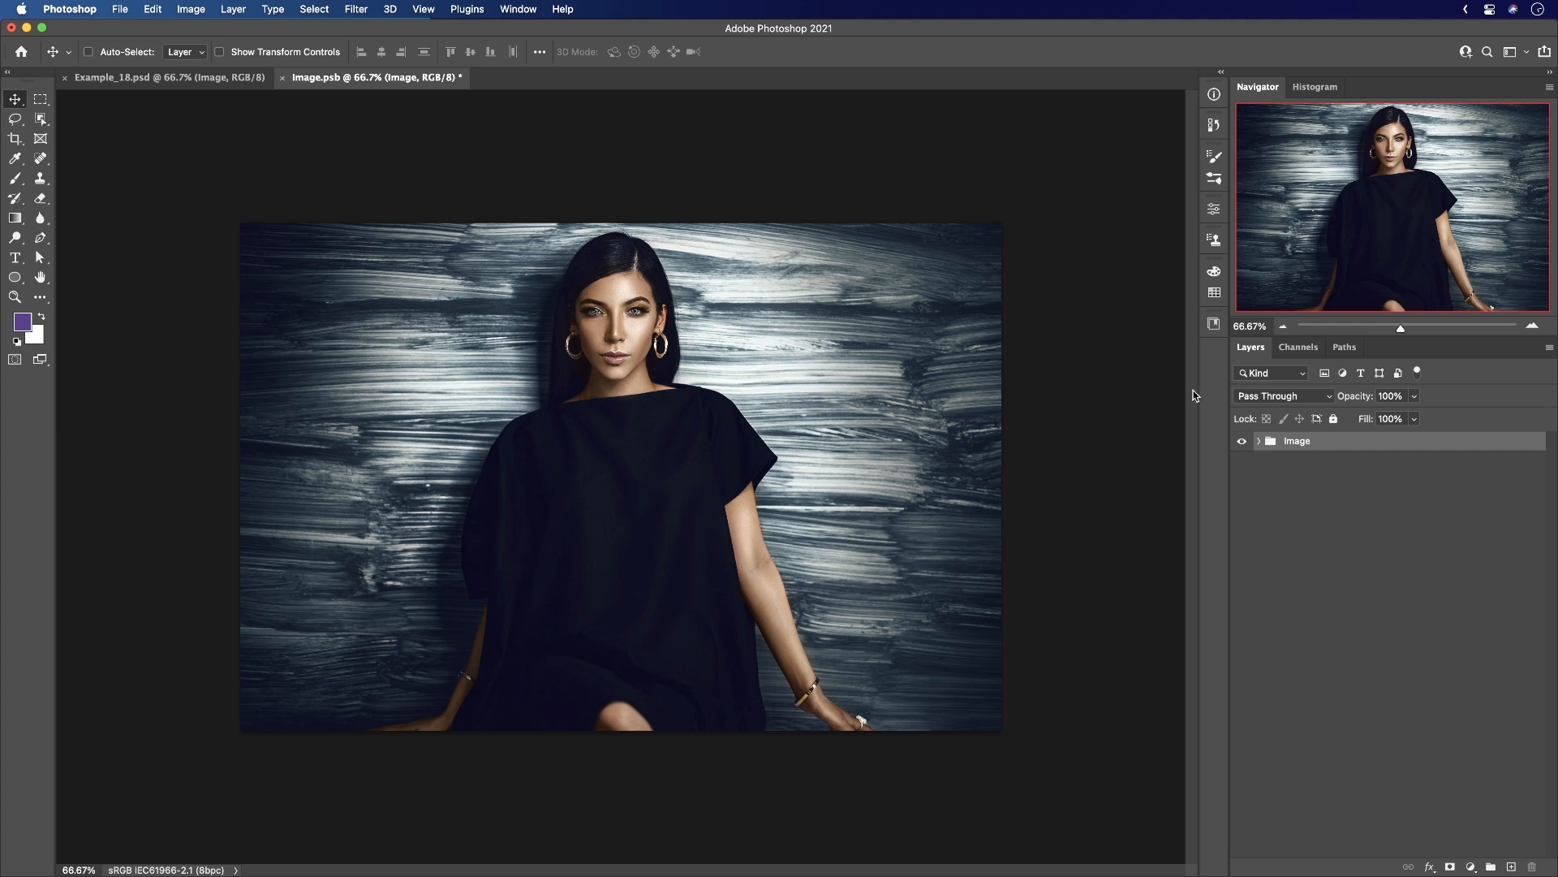
click(282, 82)
key(Return)
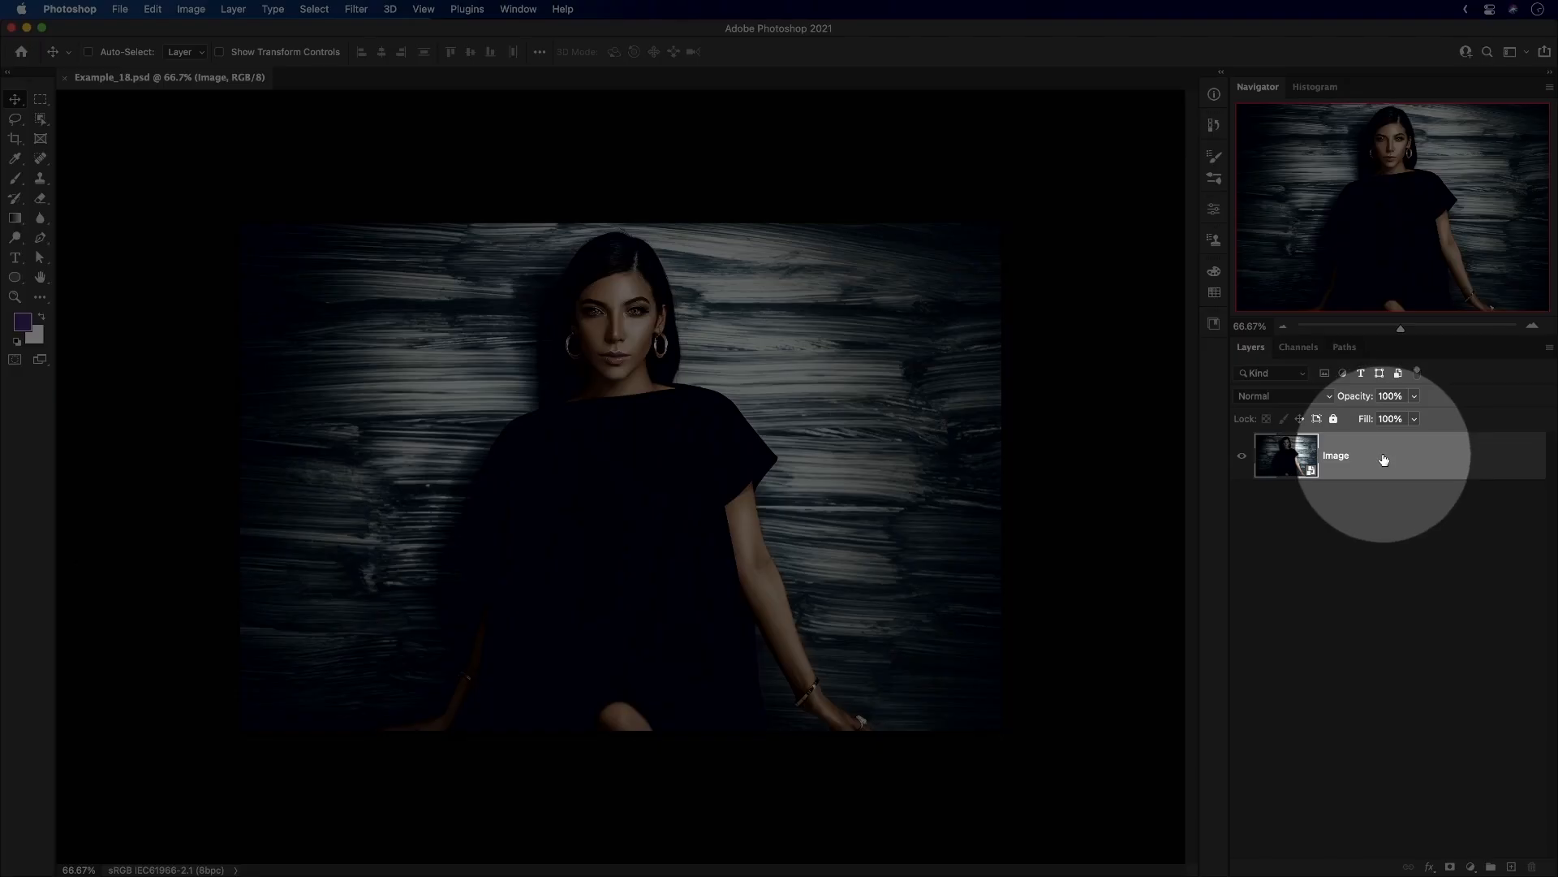
Convert the Image smart object to layers and expand the resulting group.
right_click(1384, 460)
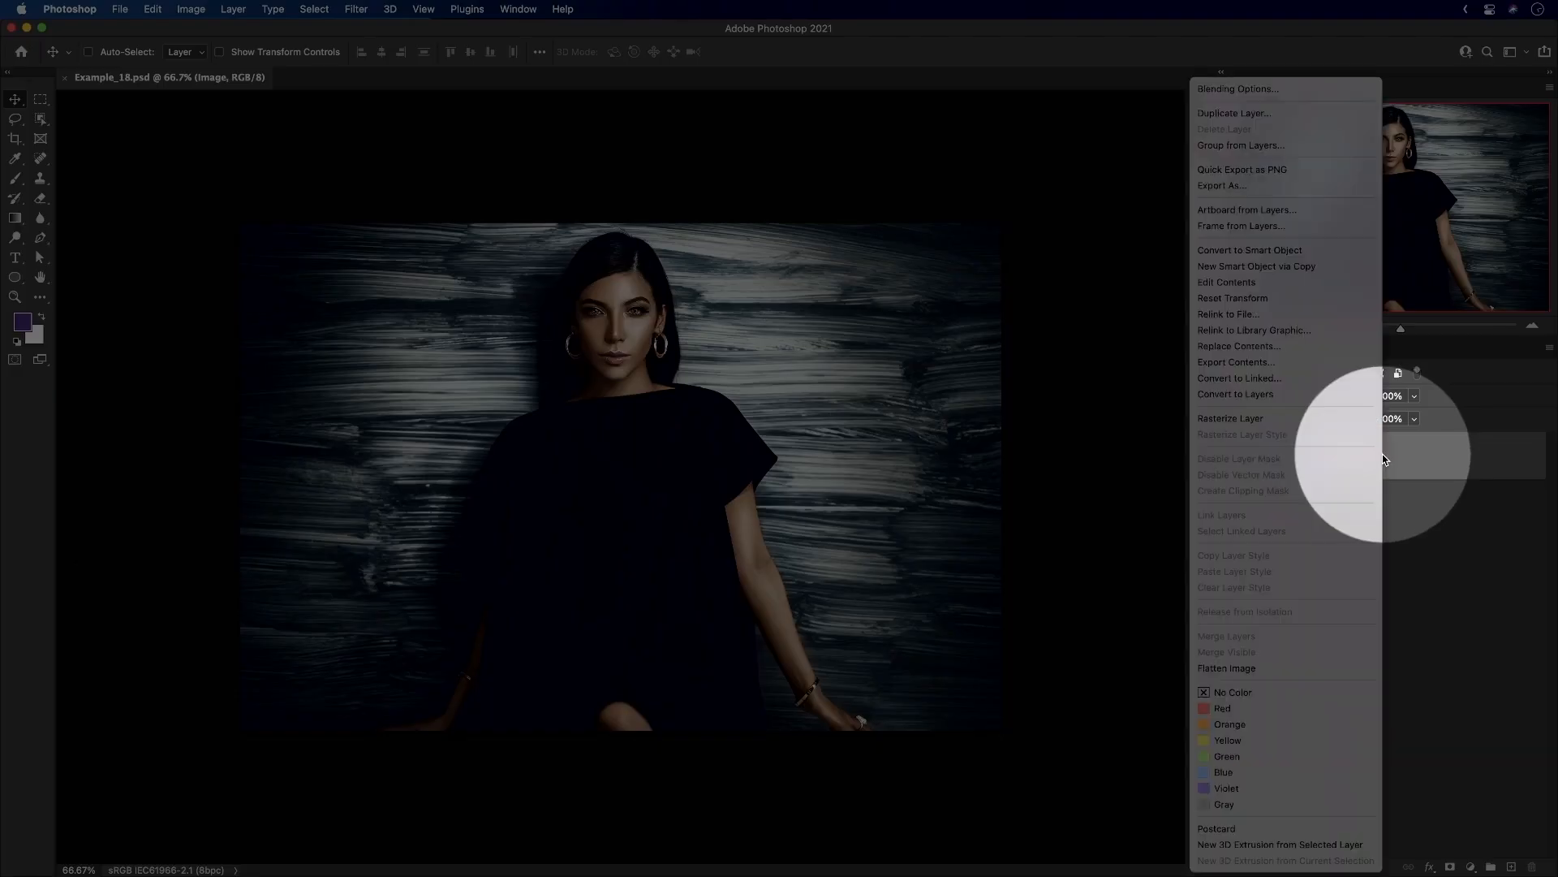
click(1254, 401)
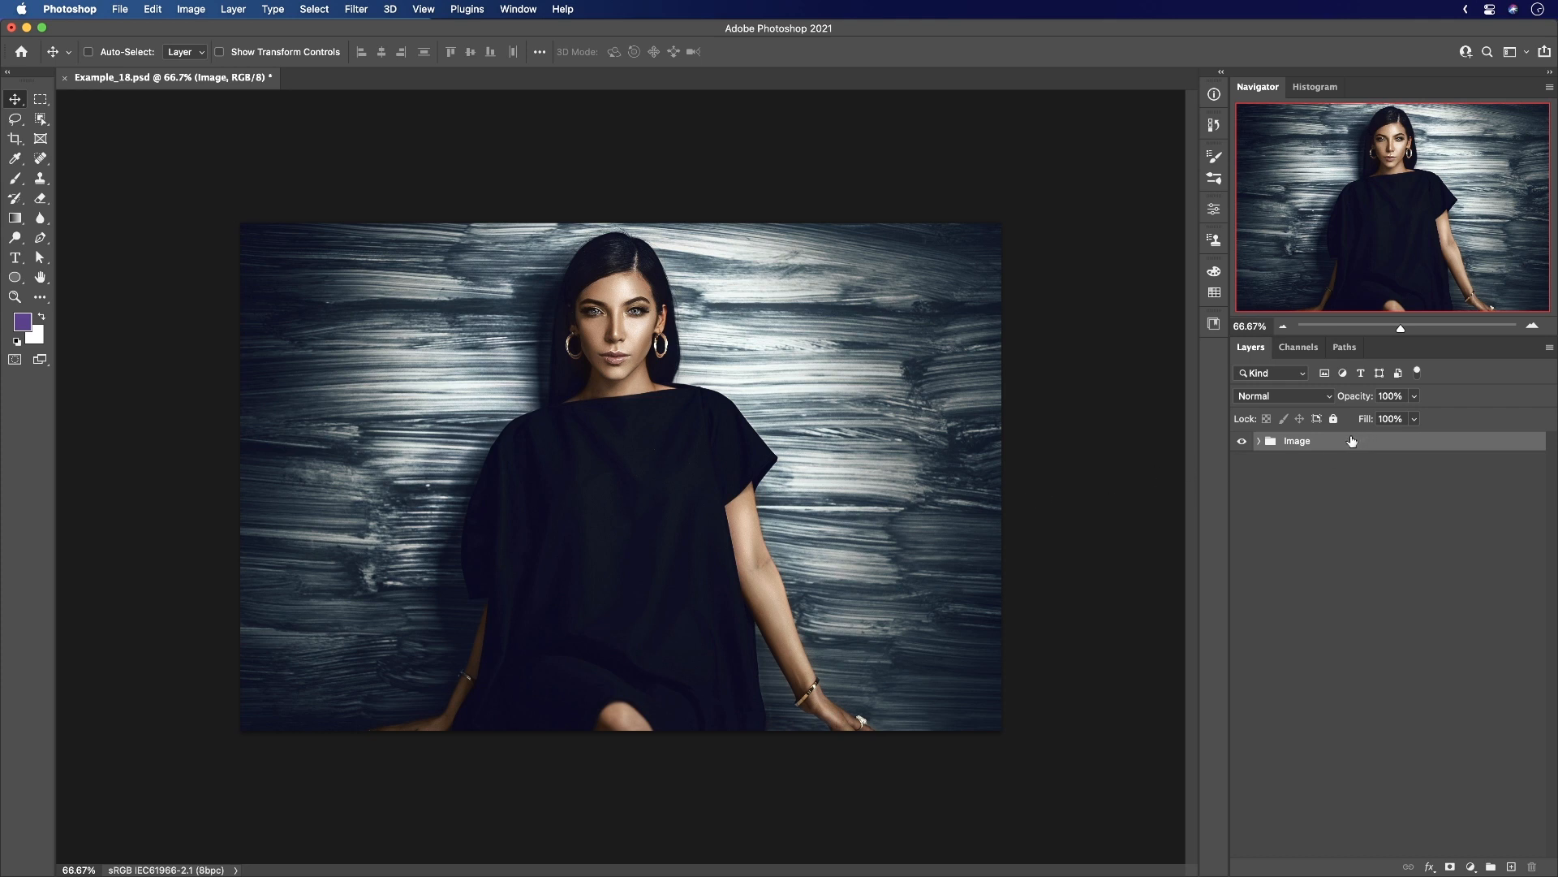
click(1259, 441)
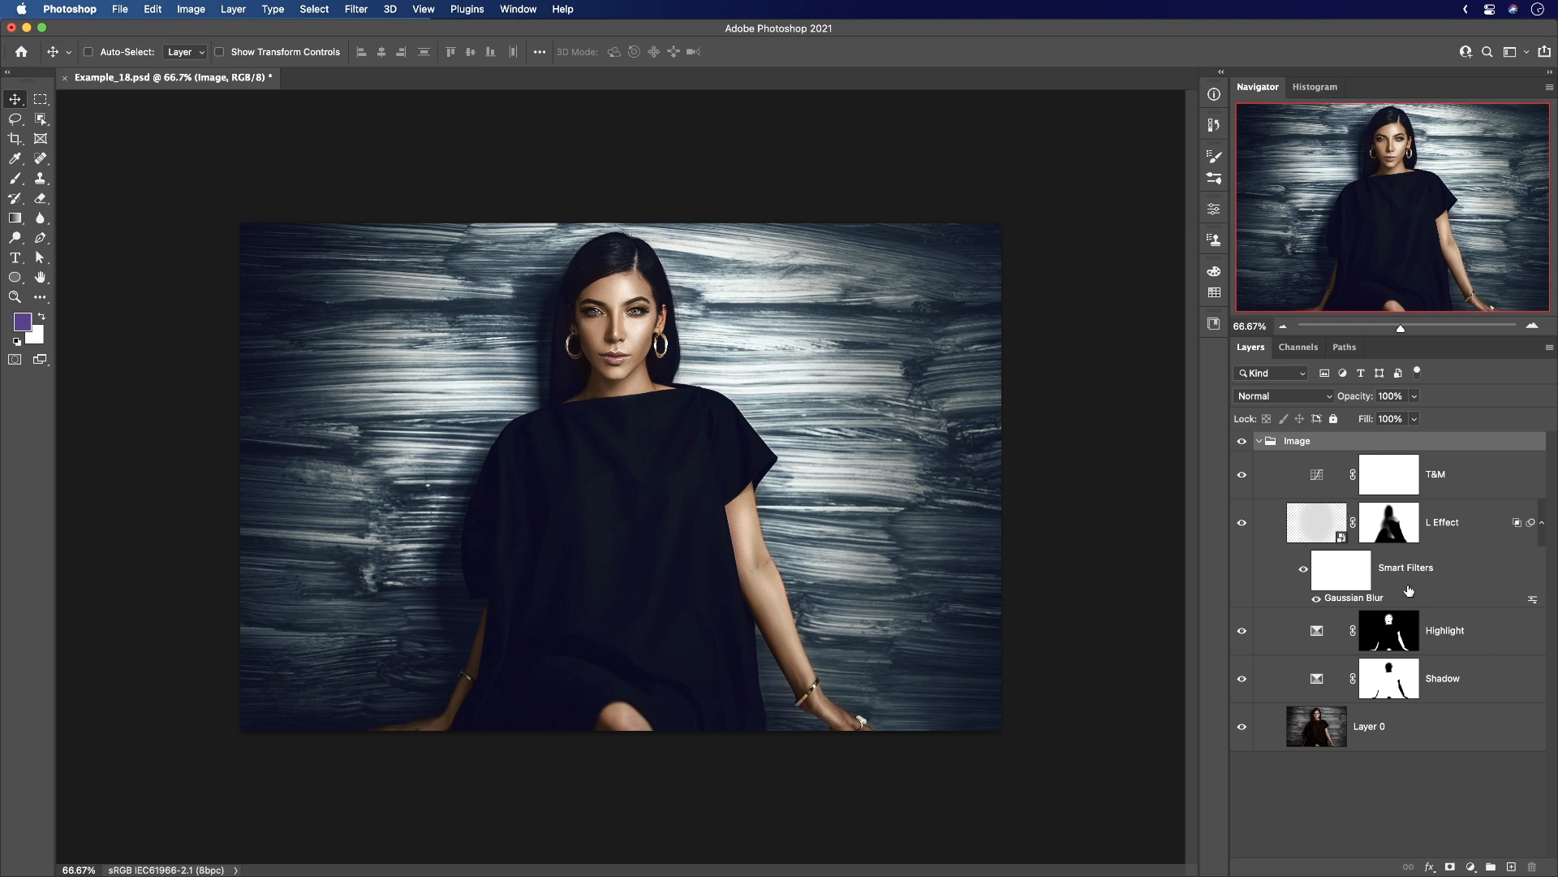
Adjust the T&M Curves layer by raising the shadow point slightly and moving the midtone point to input 117, output 137.
double_click(1316, 474)
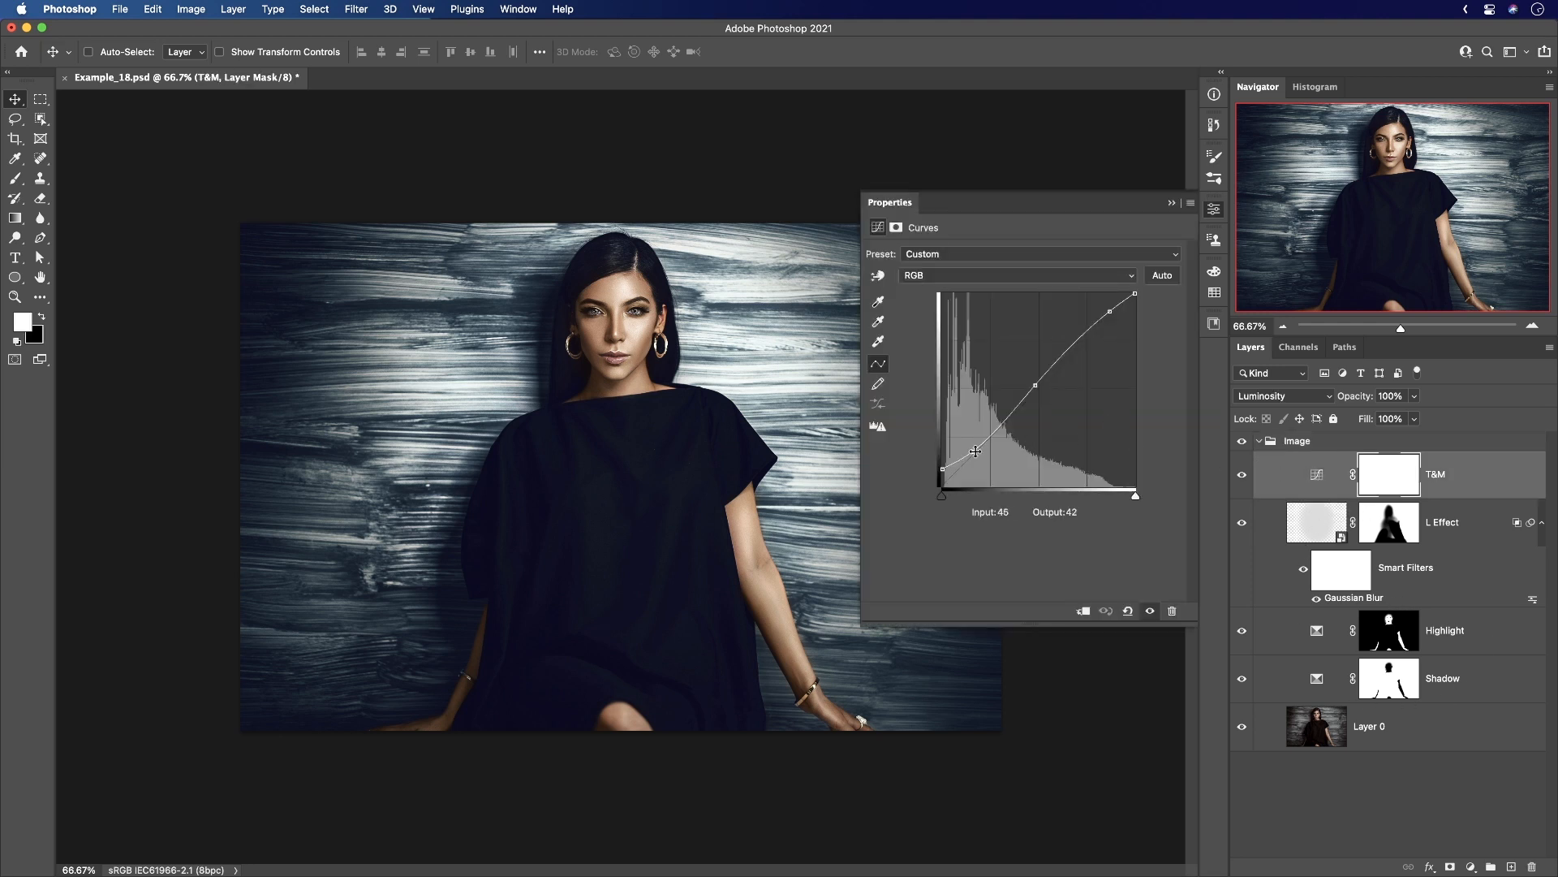
drag(974, 451, 973, 447)
drag(1035, 385, 1030, 382)
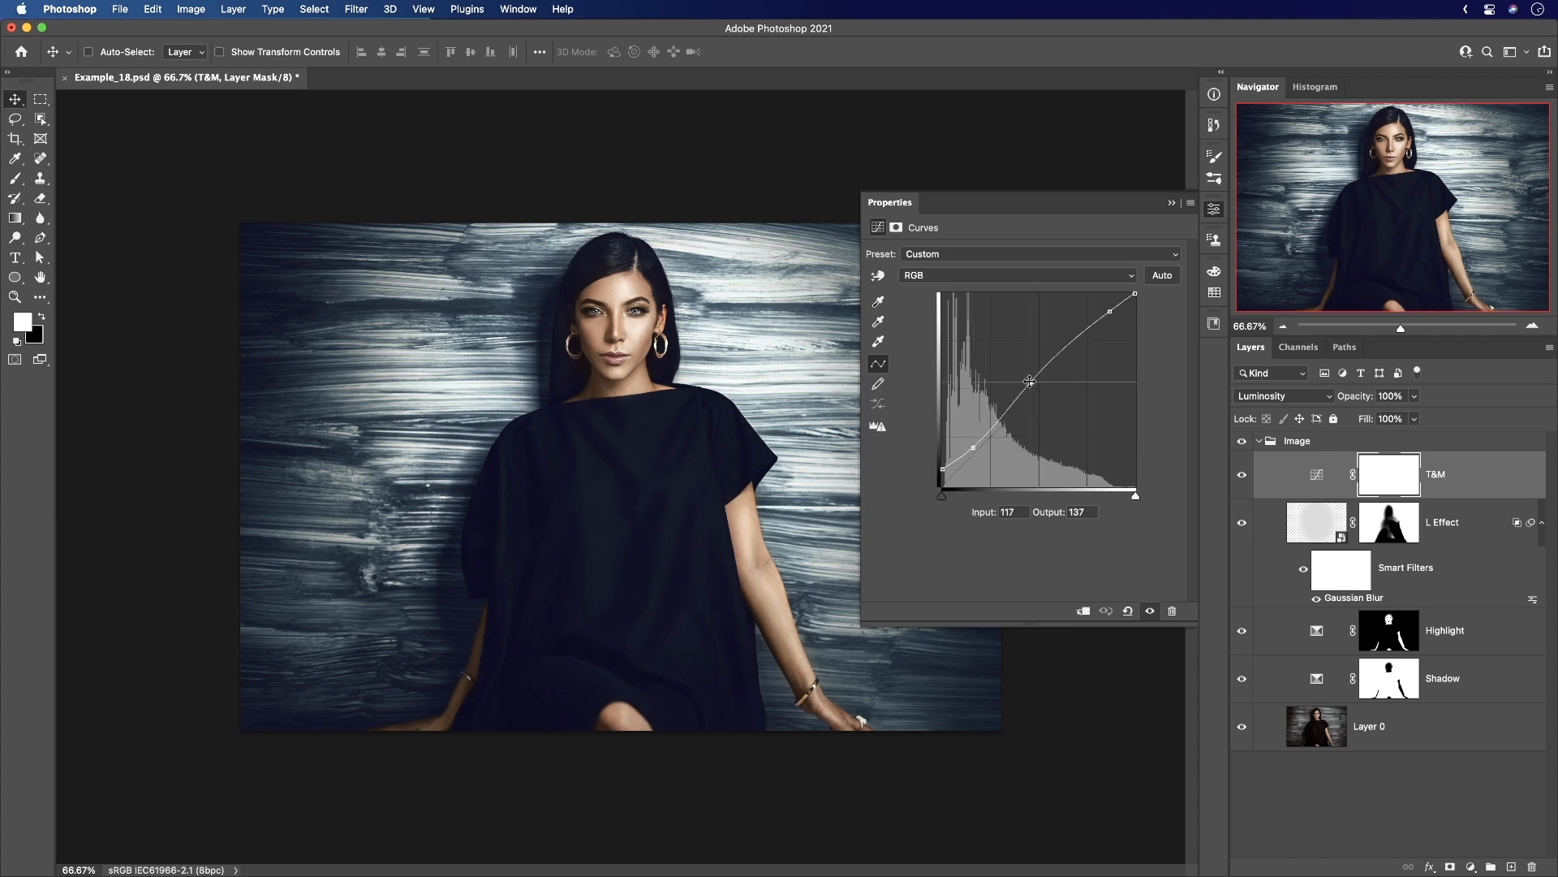
Raise the highlight point of the T&M curve slightly and close the adjustment's properties.
drag(1111, 312, 1110, 308)
click(1212, 211)
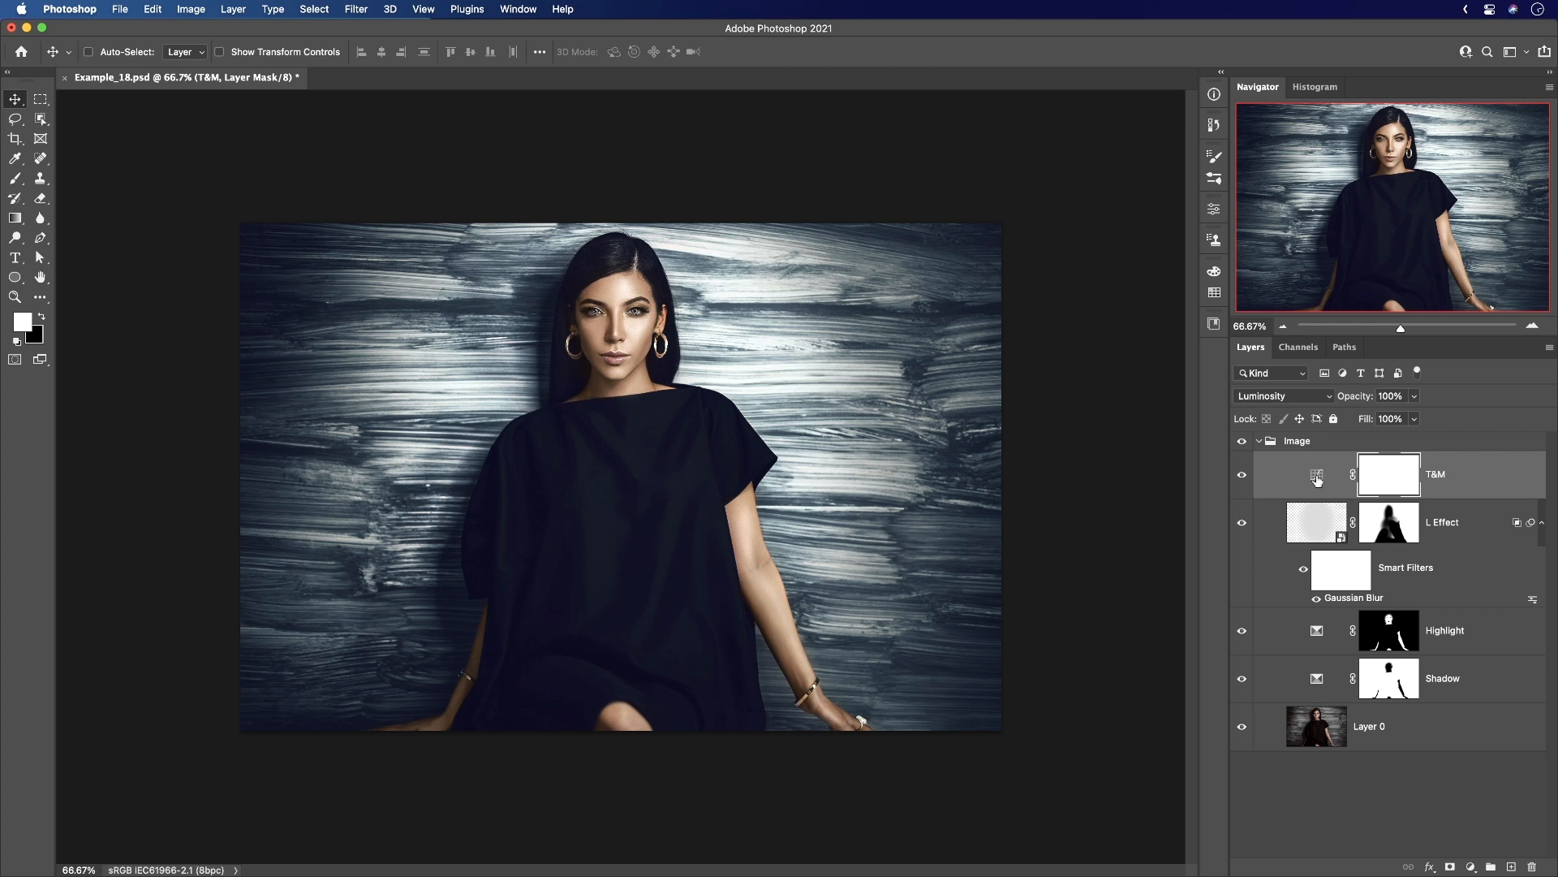
Collapse the Image group and convert it back to a smart object.
click(1258, 440)
click(1317, 446)
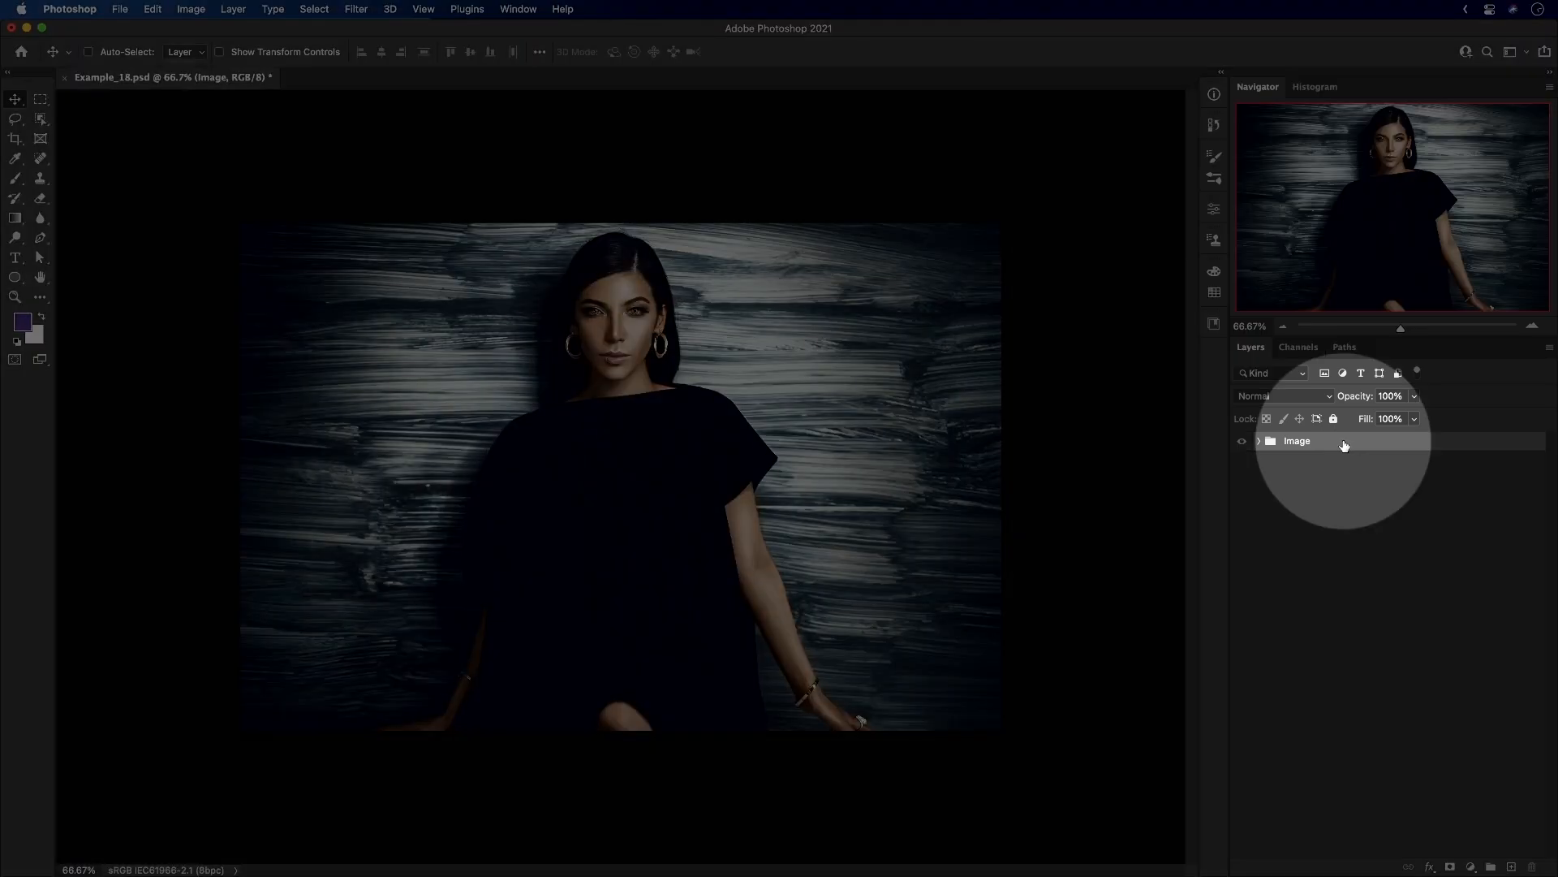
right_click(1344, 446)
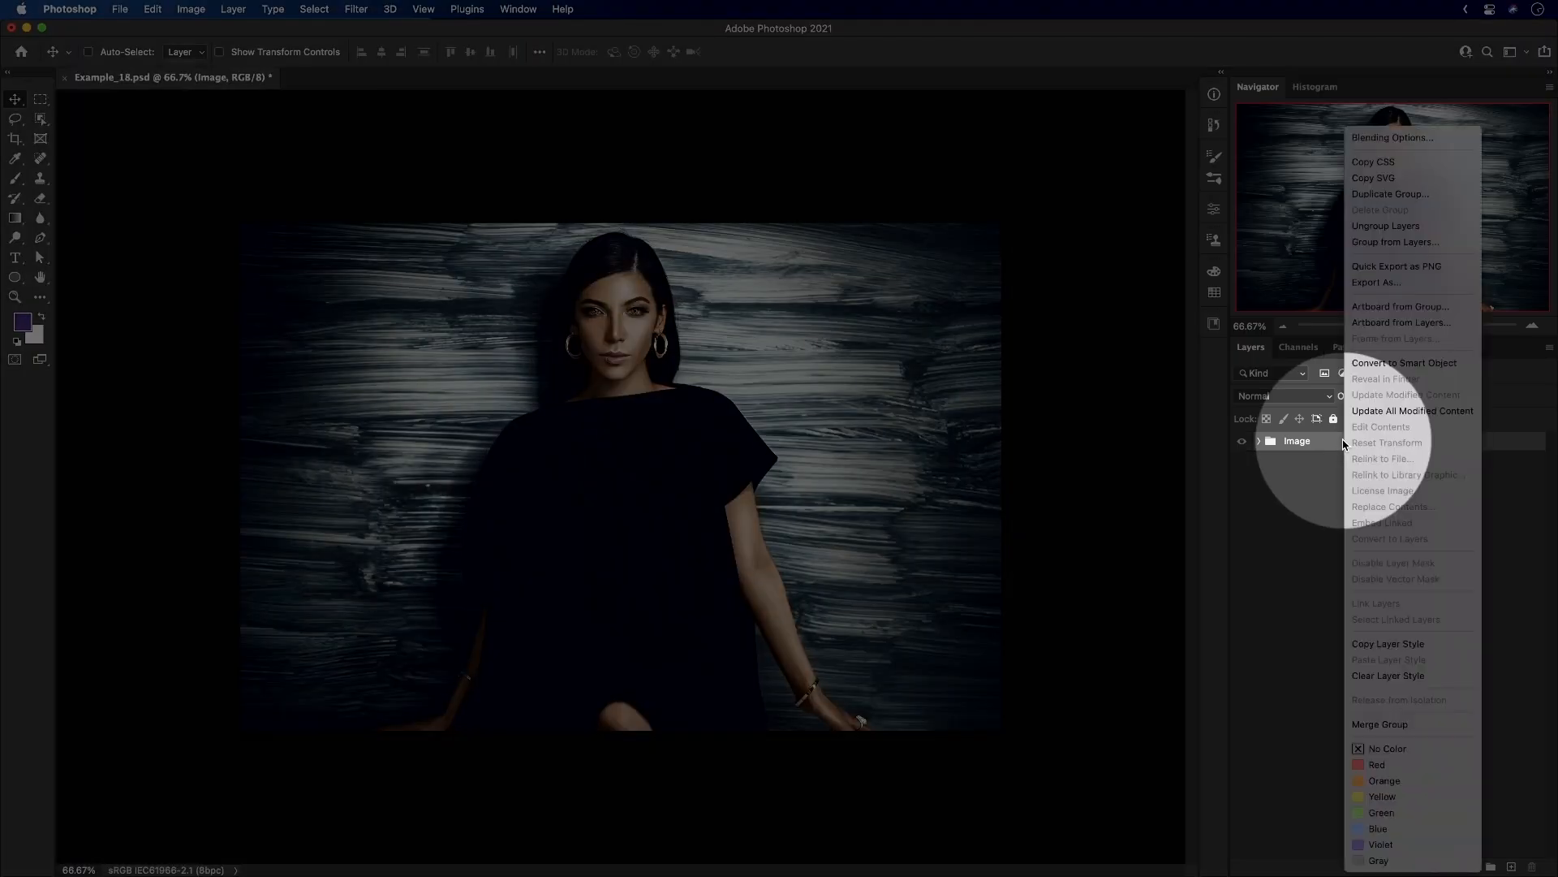
click(1412, 367)
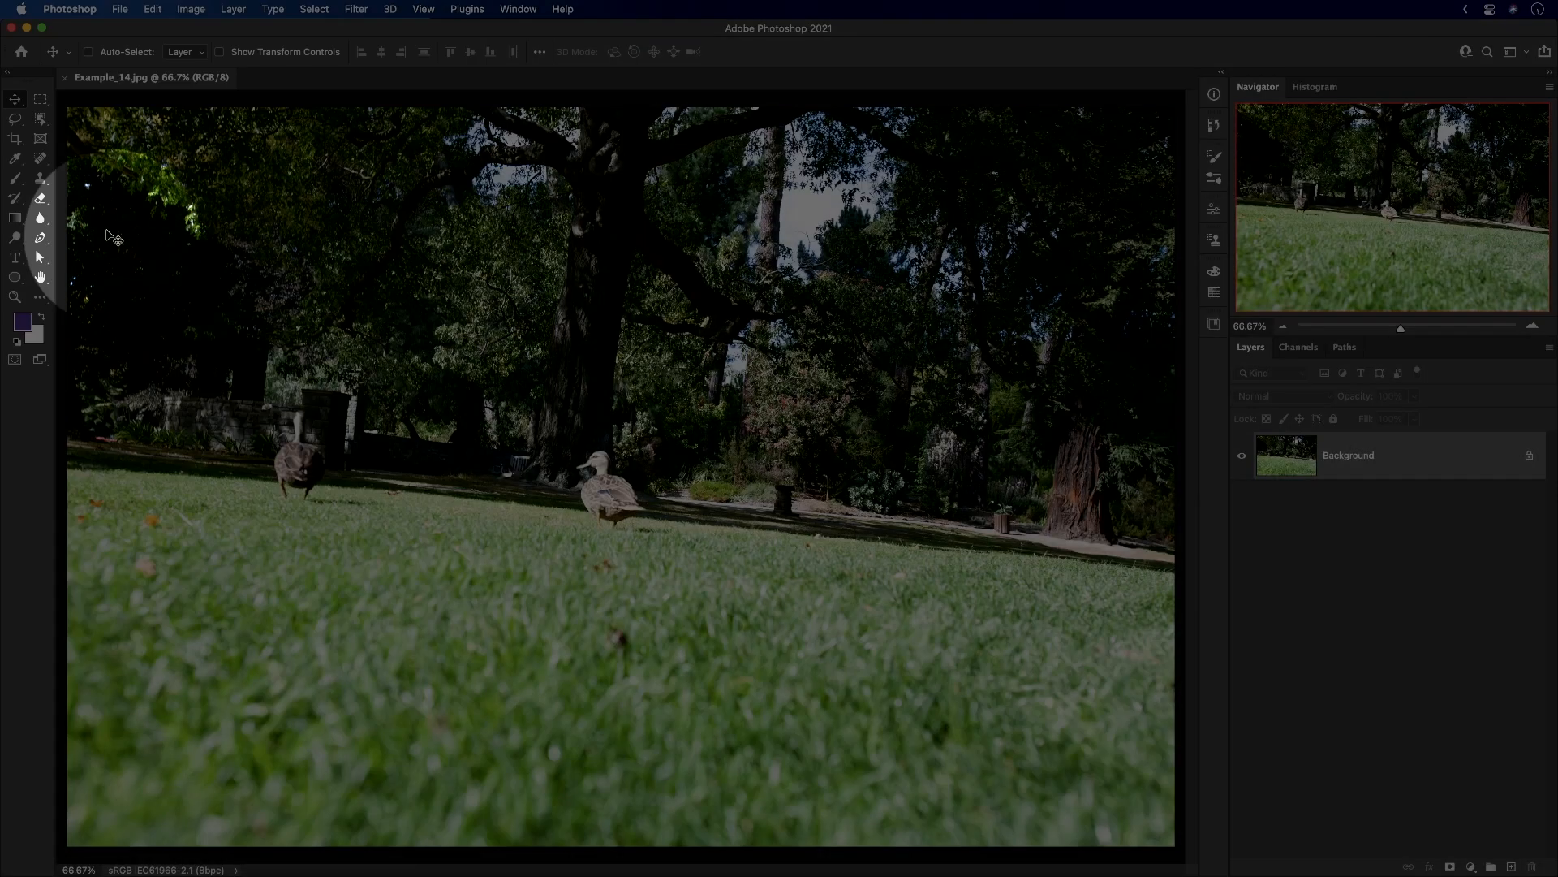
Measure the tilted lawn edge near the ducks in Example_14.jpg with a Ruler line angled about -6.2°.
click(15, 160)
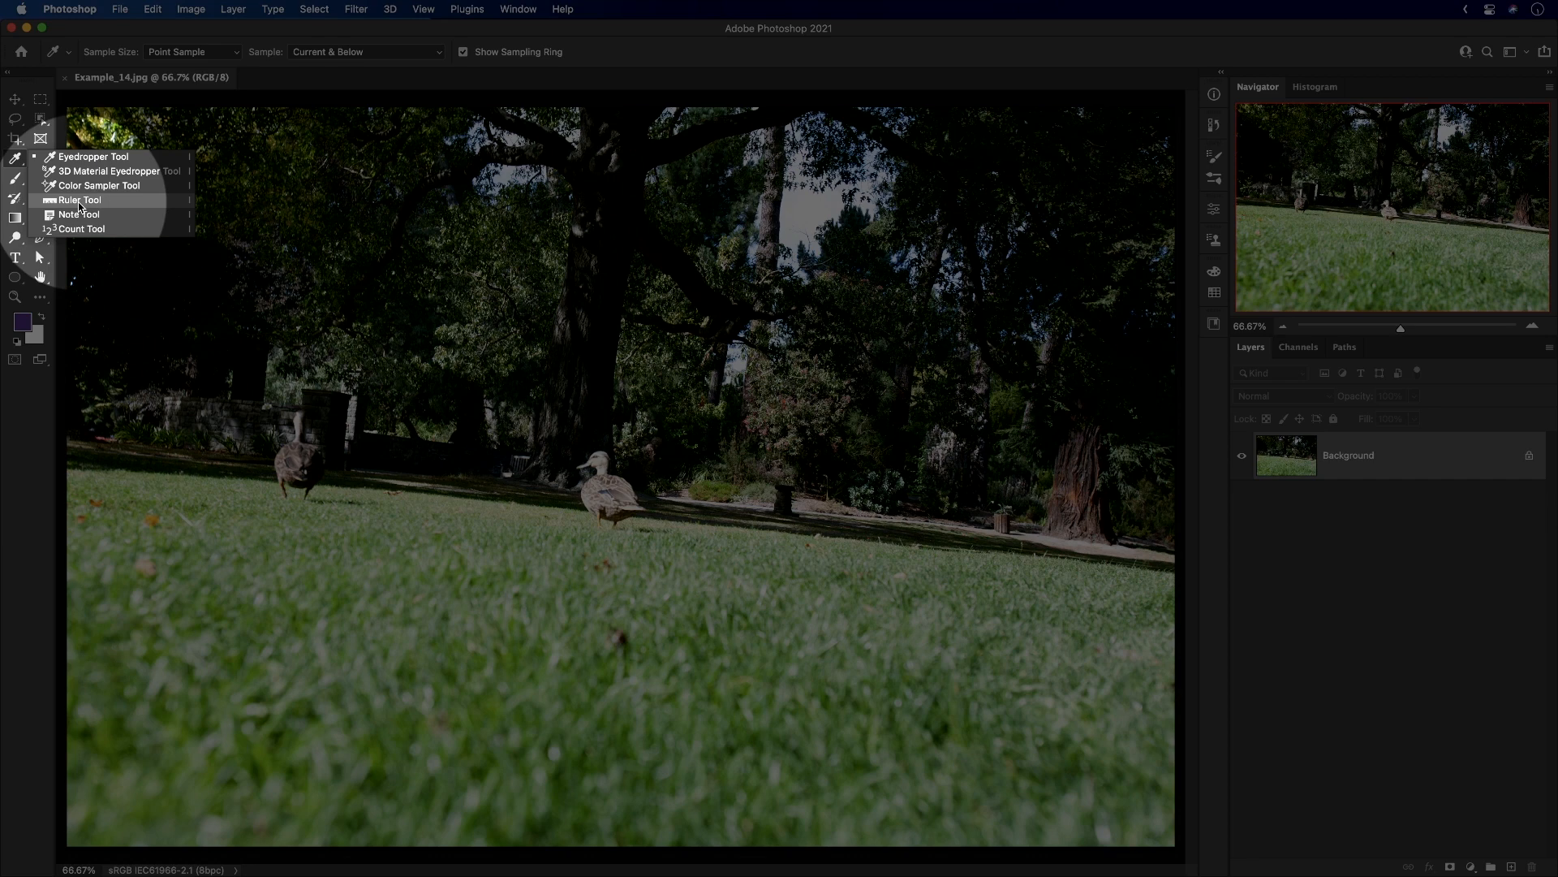
click(80, 204)
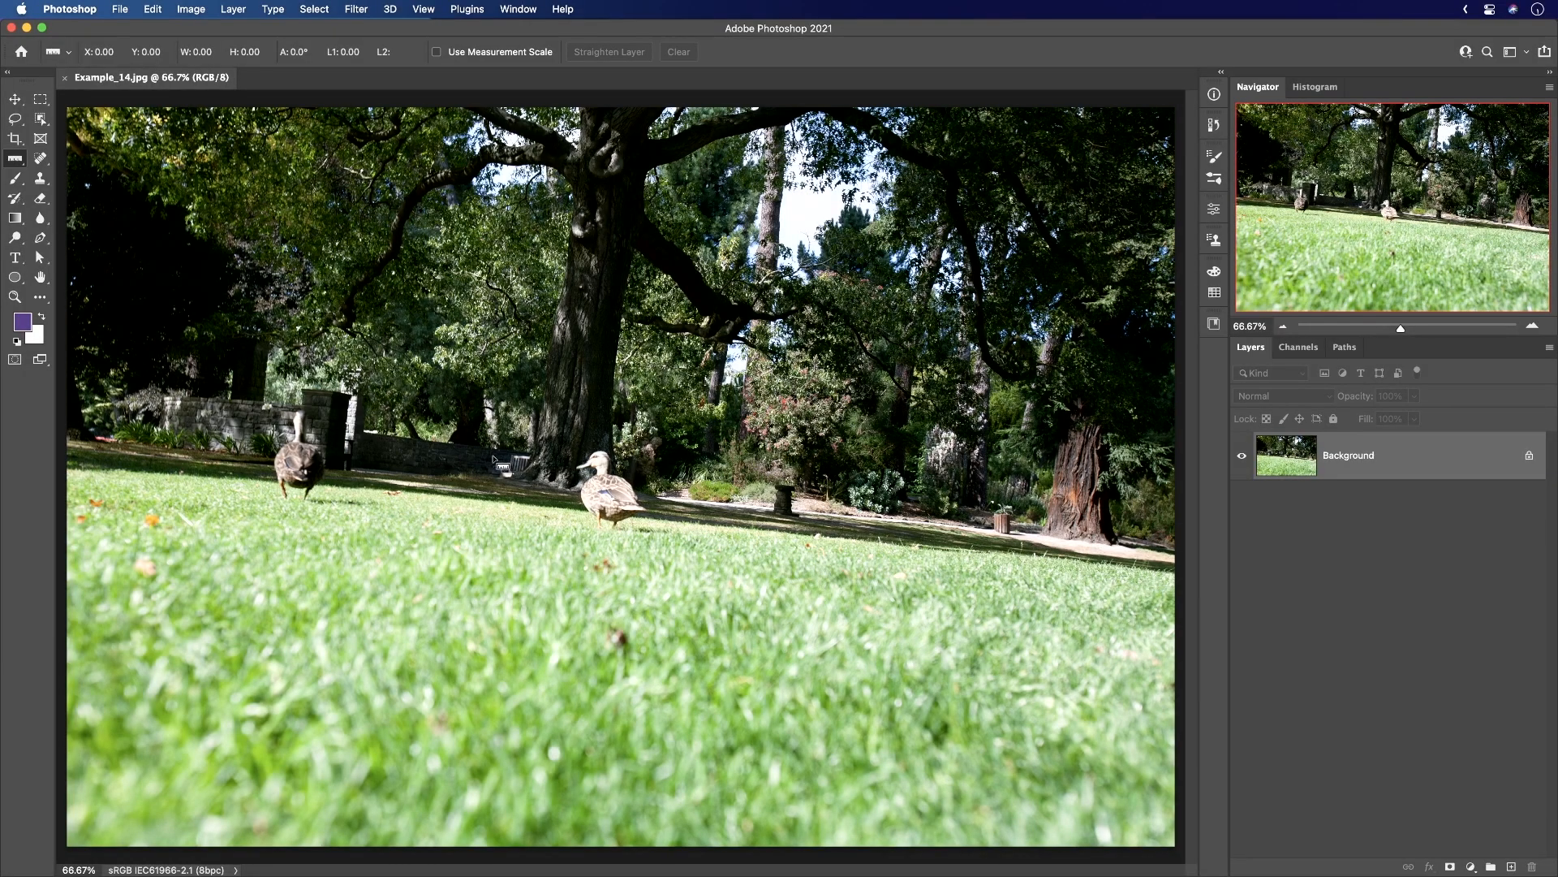
drag(437, 475, 875, 527)
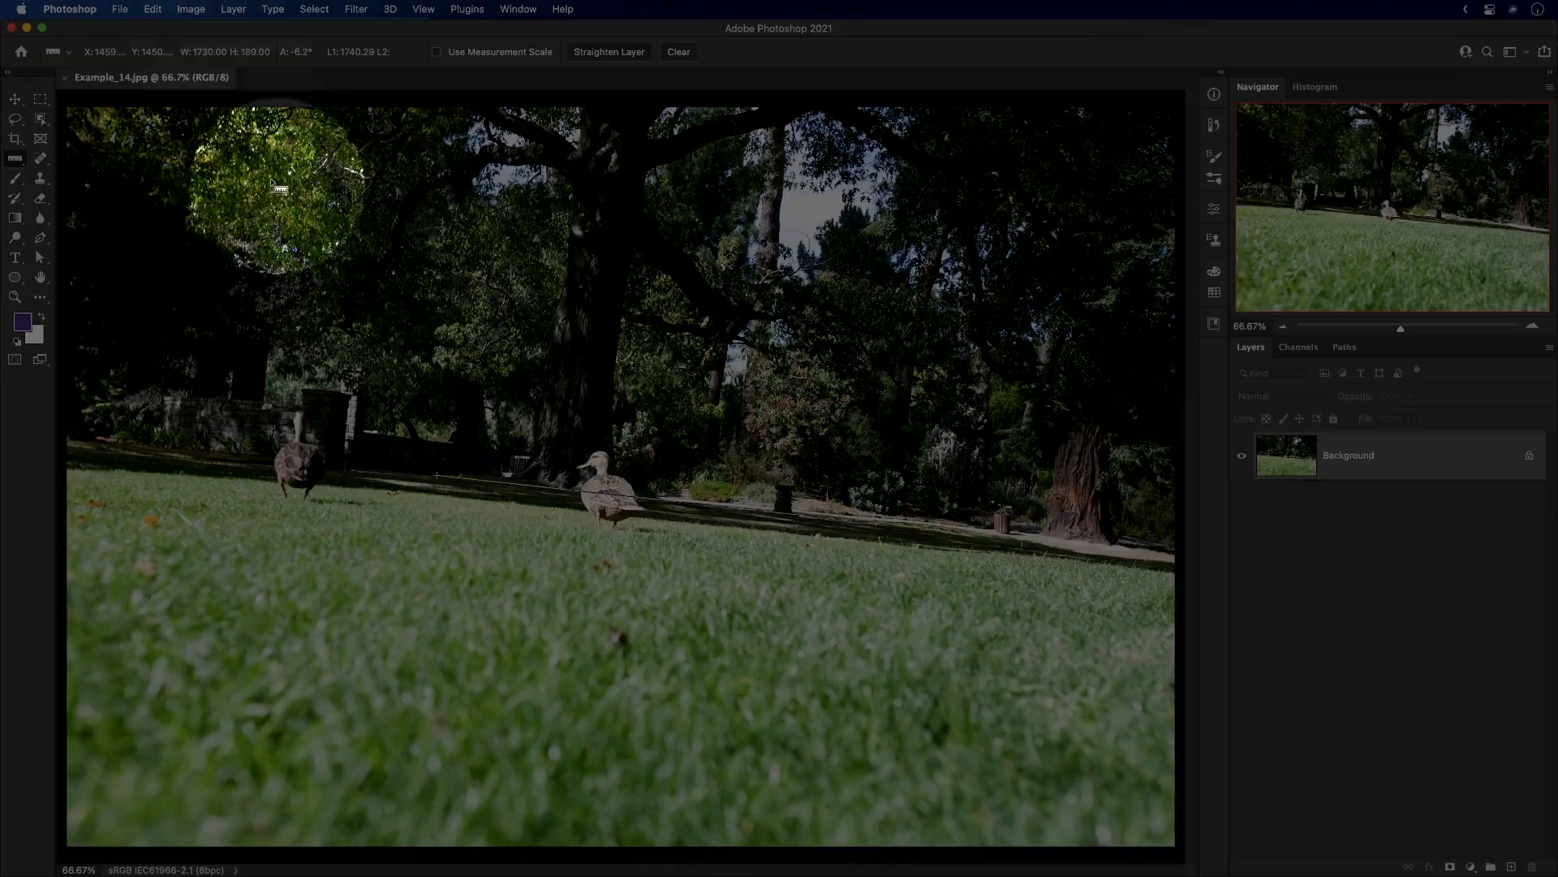
Apply an arbitrary canvas rotation of 6.23° counter clockwise to straighten the image.
click(194, 11)
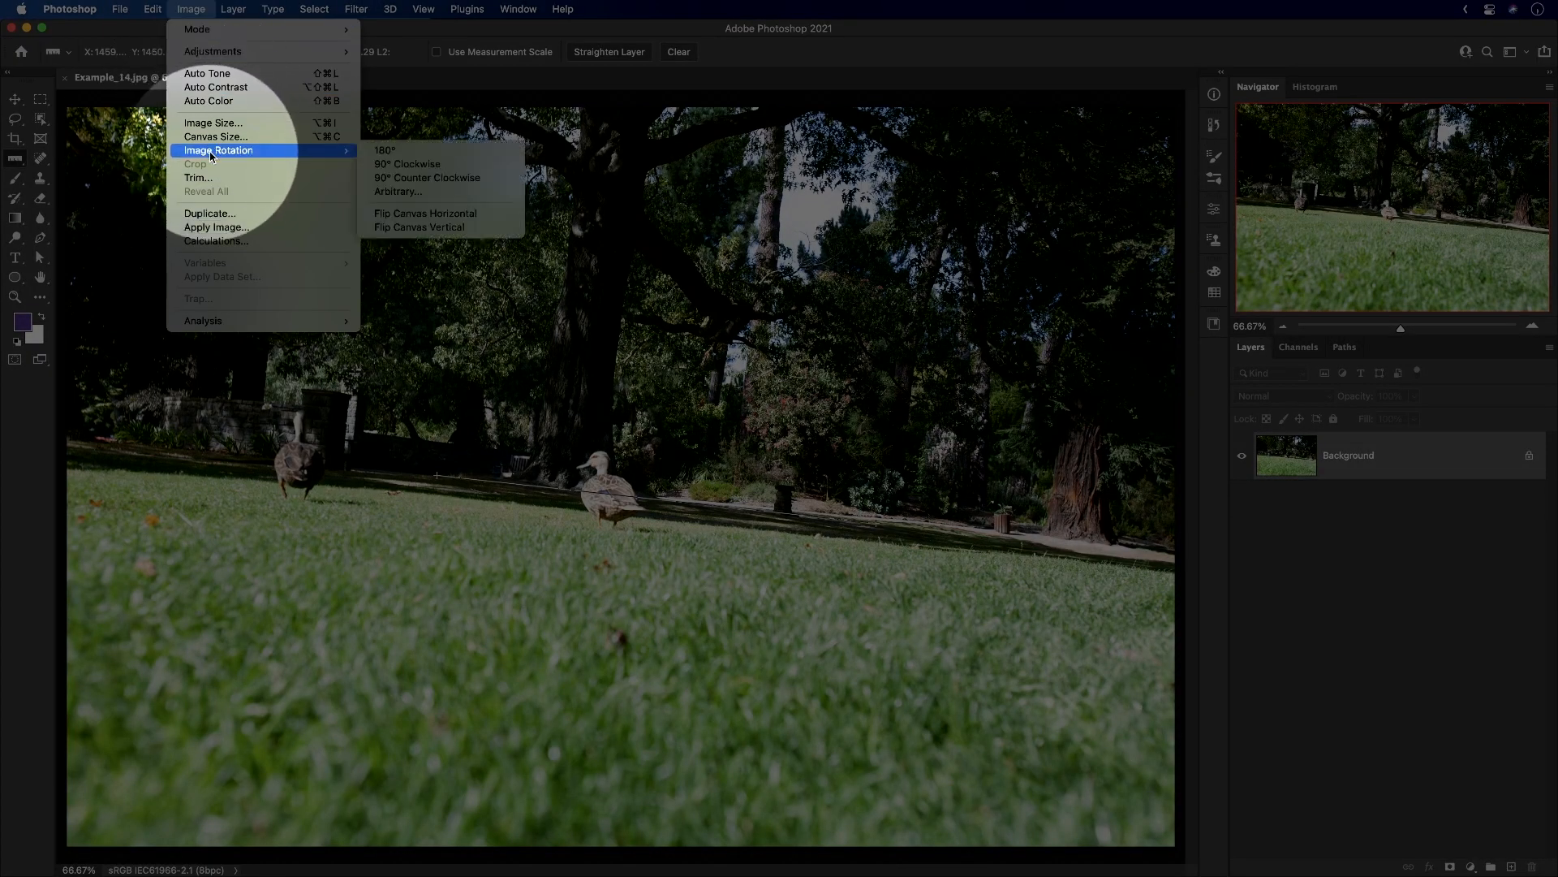
mouse_move(345, 160)
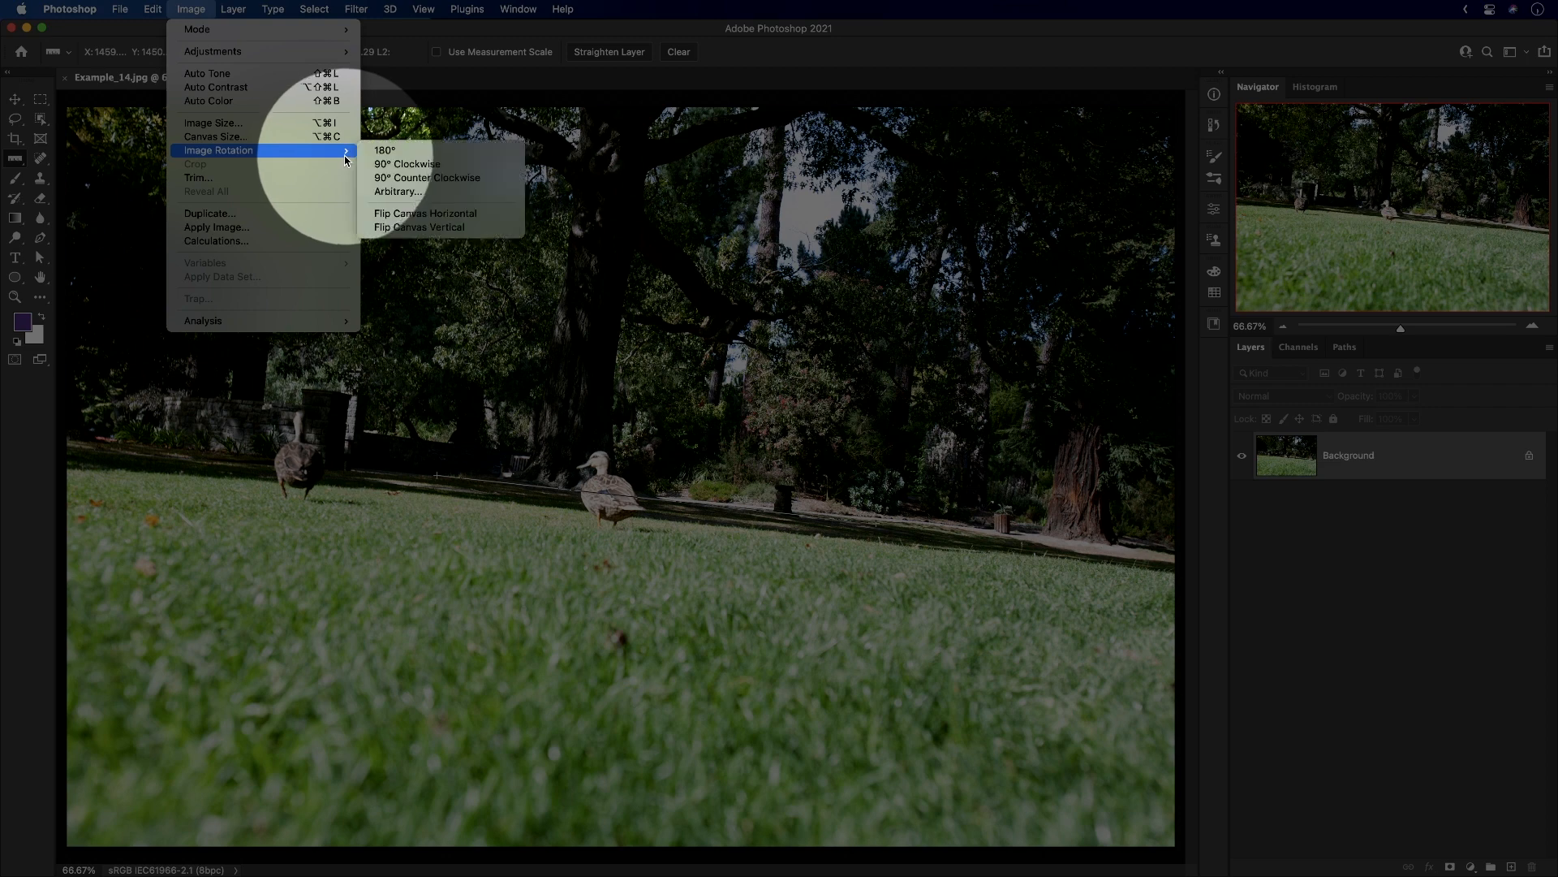
click(404, 192)
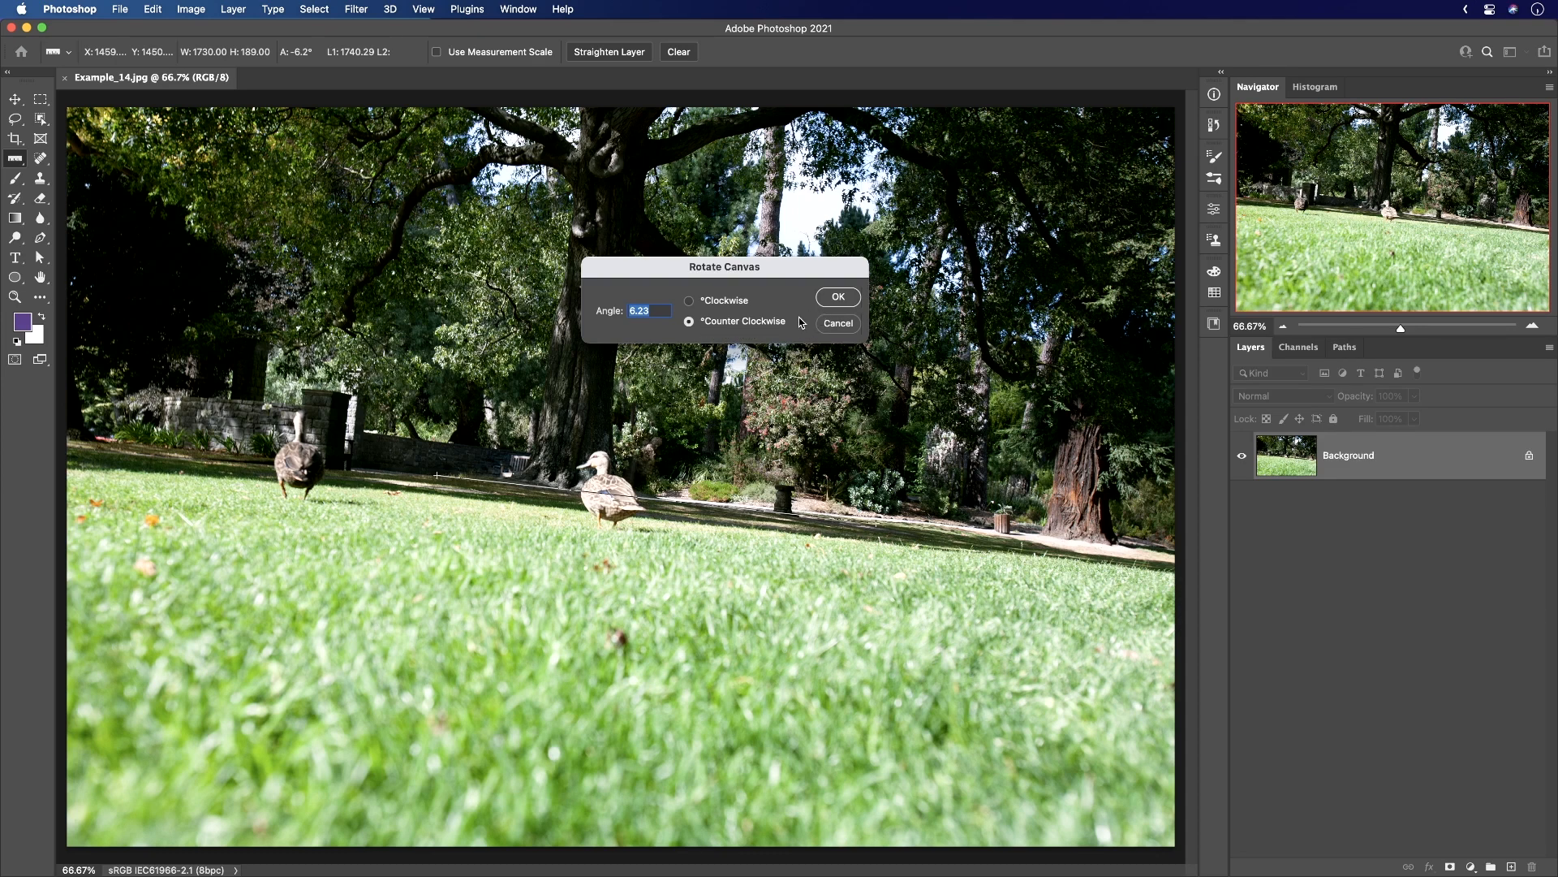
click(836, 303)
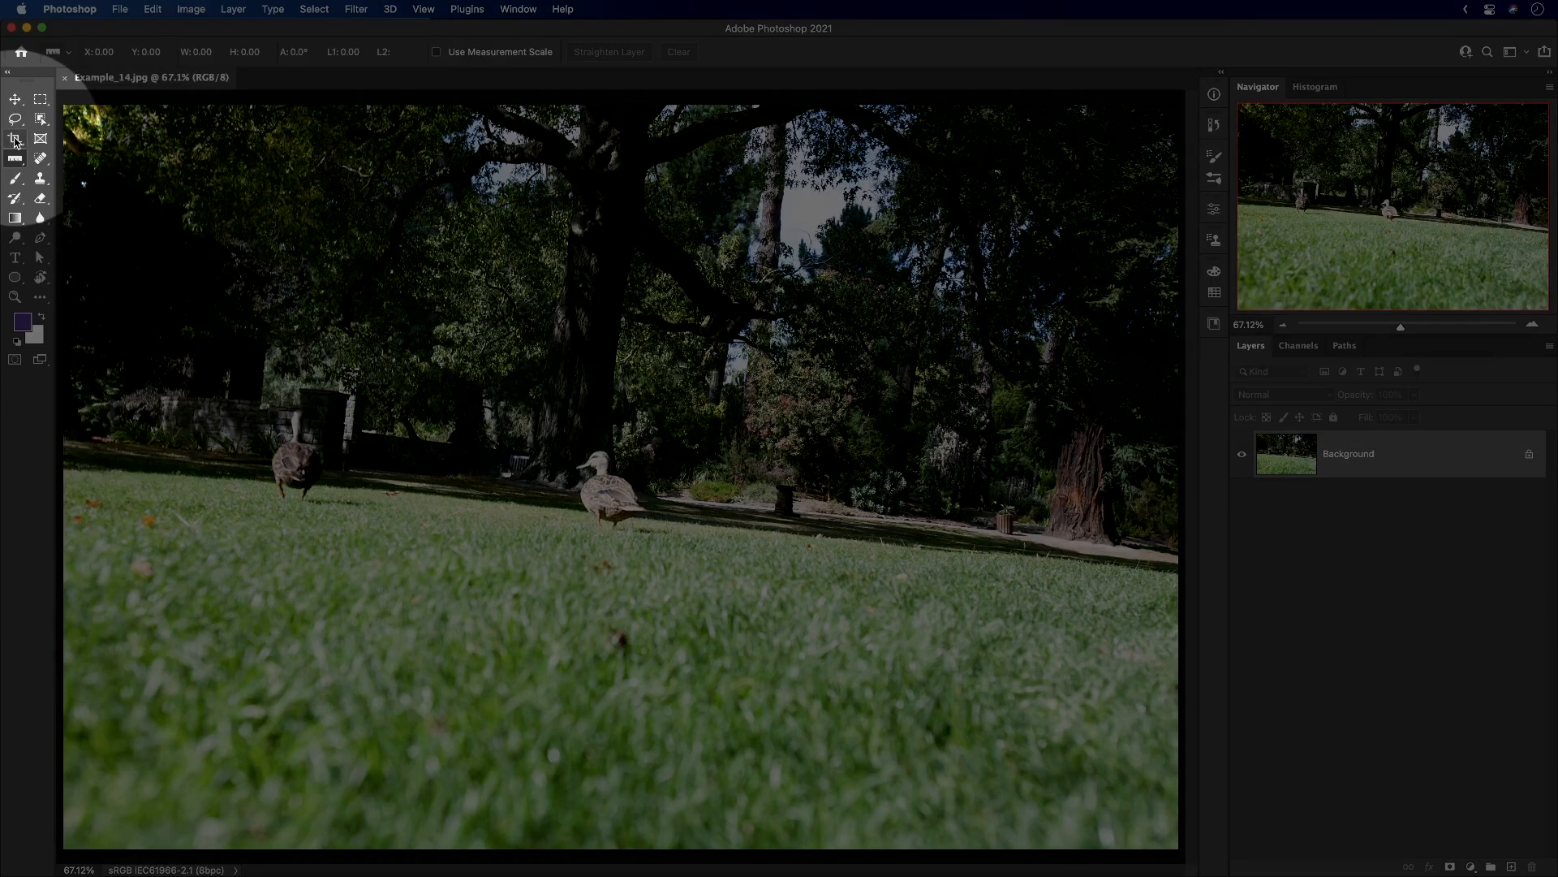
Crop Example_14.jpg with the Crop tool, rotating the image counterclockwise until the lawn is level and the crop excludes empty corners.
click(15, 138)
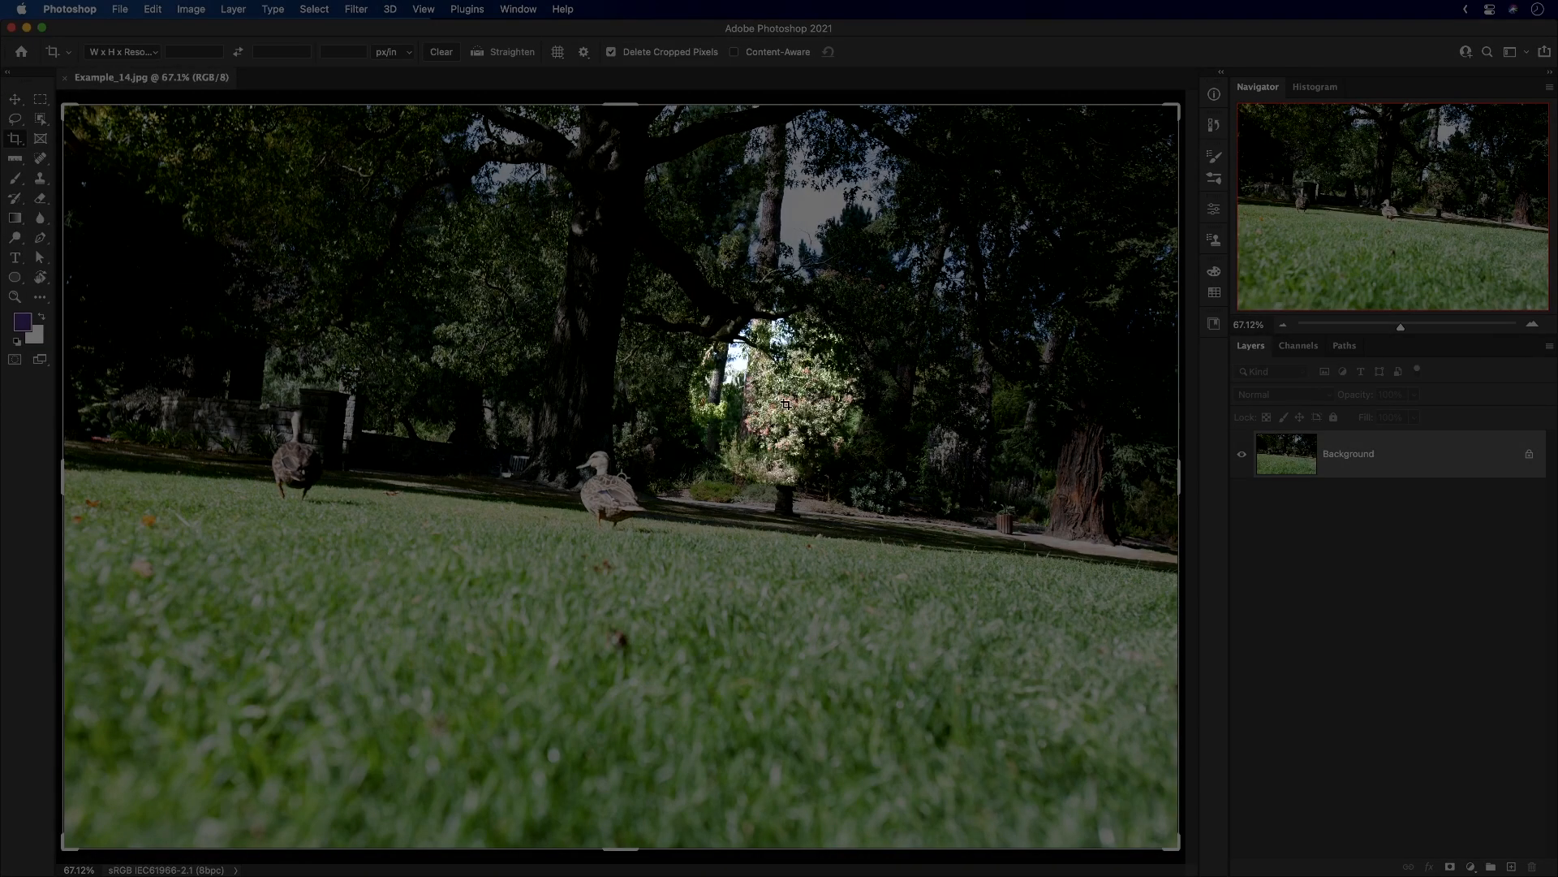
key(super+minus)
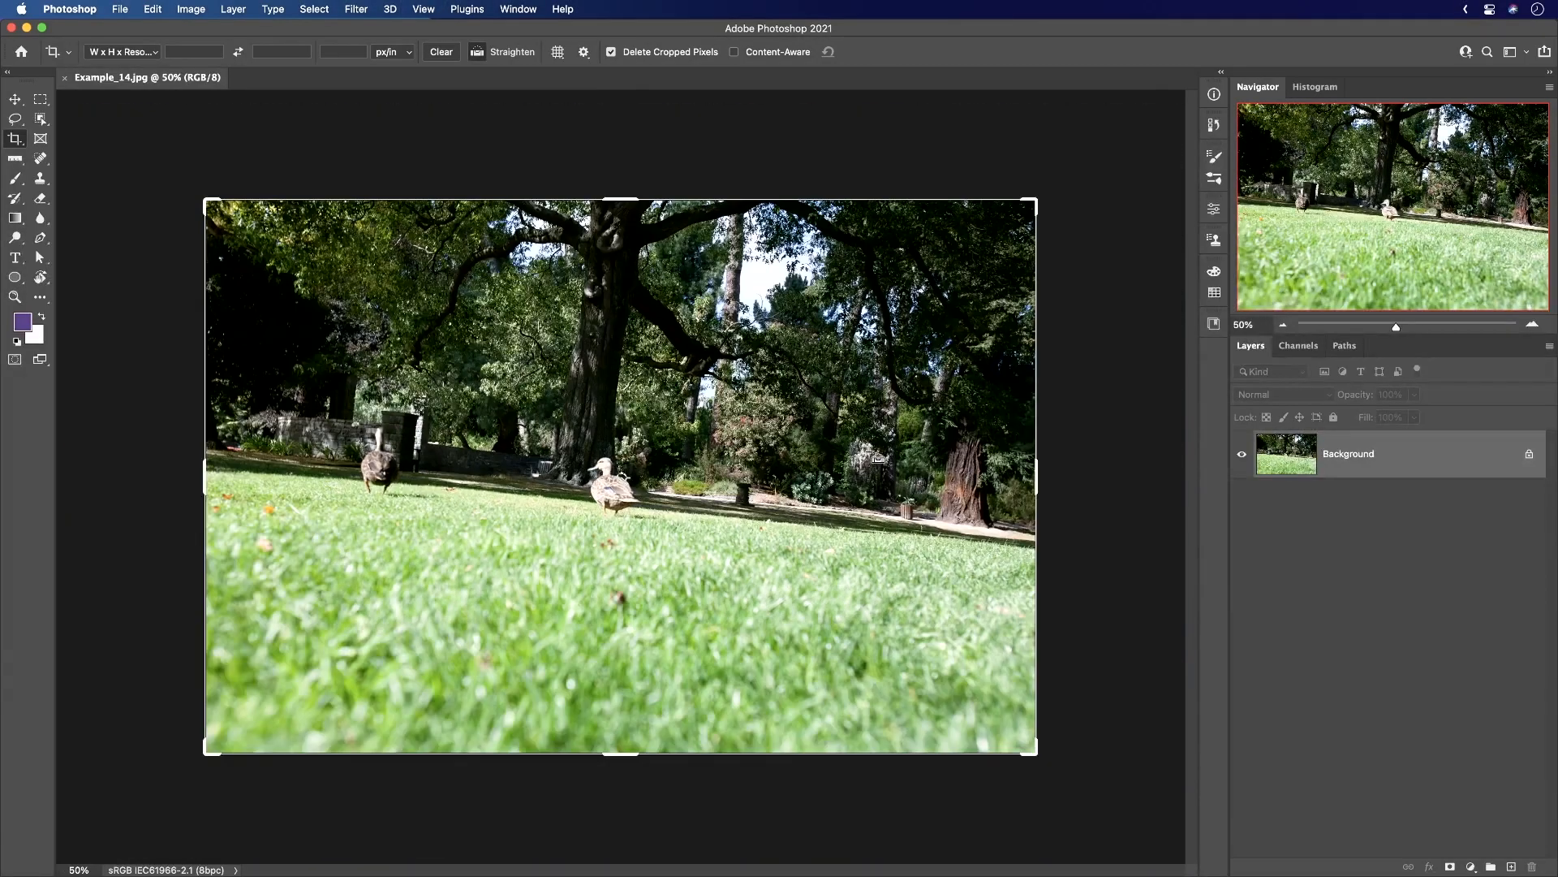
drag(1082, 469, 1080, 432)
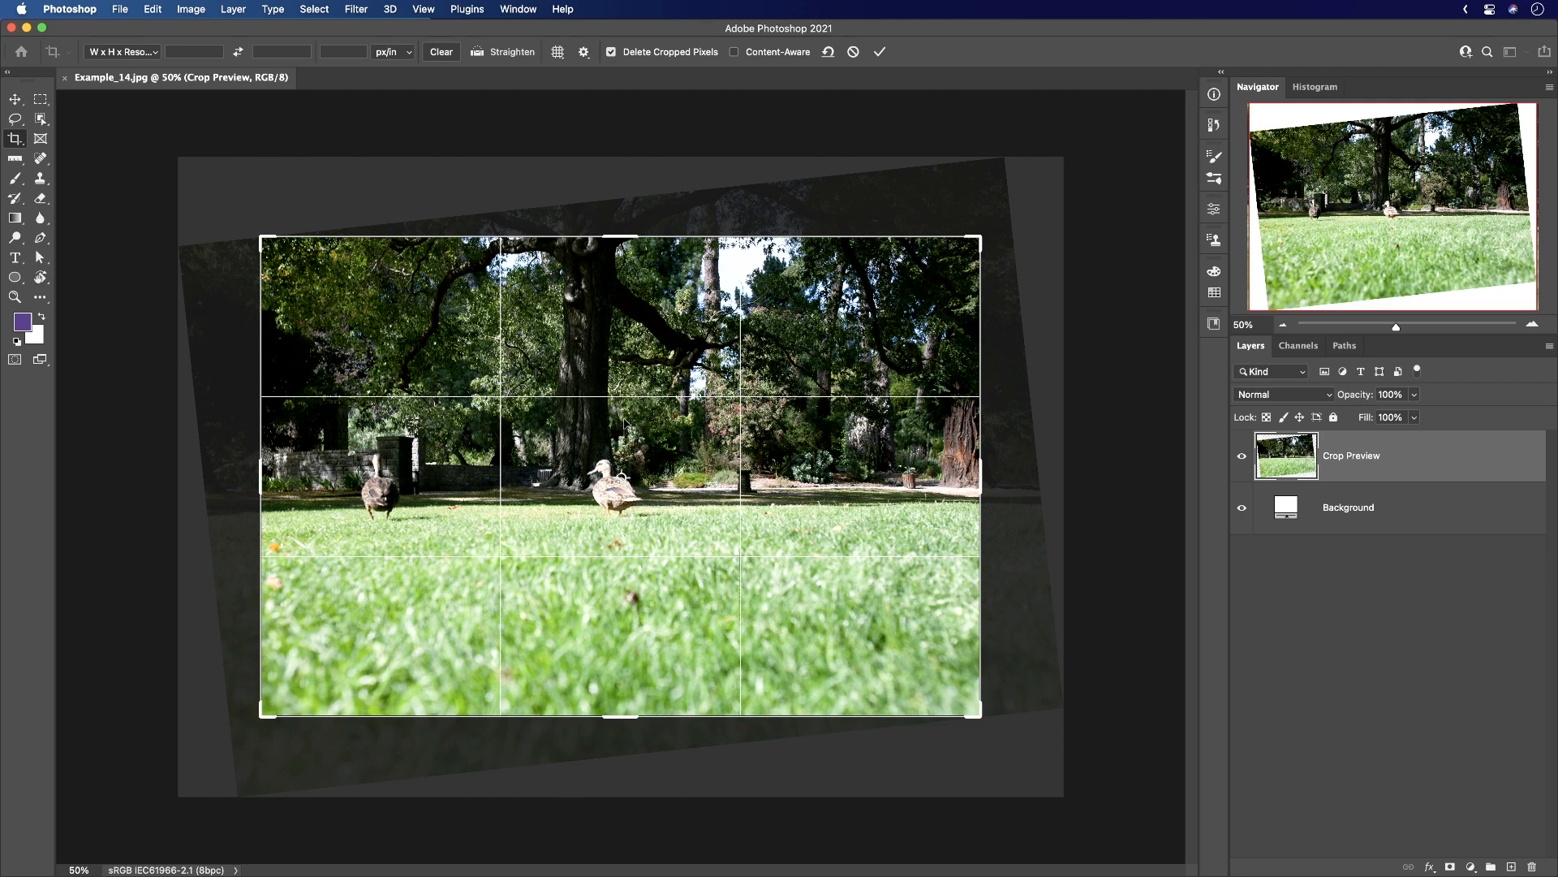
click(879, 52)
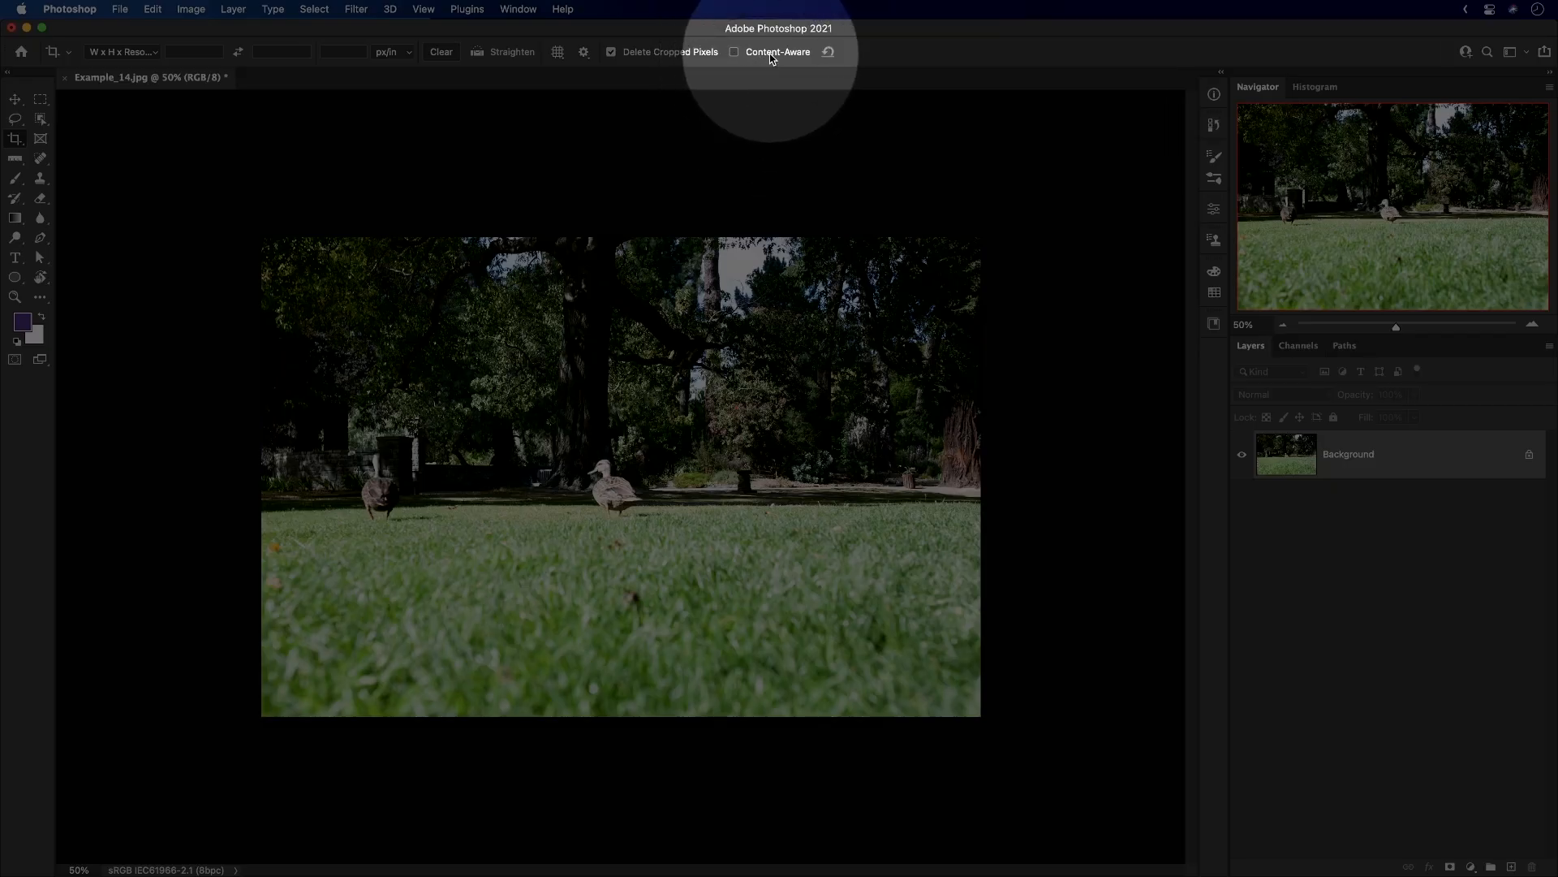
Undo the last crop and level the lawn again with a Content-Aware crop kept at the full image frame.
click(772, 54)
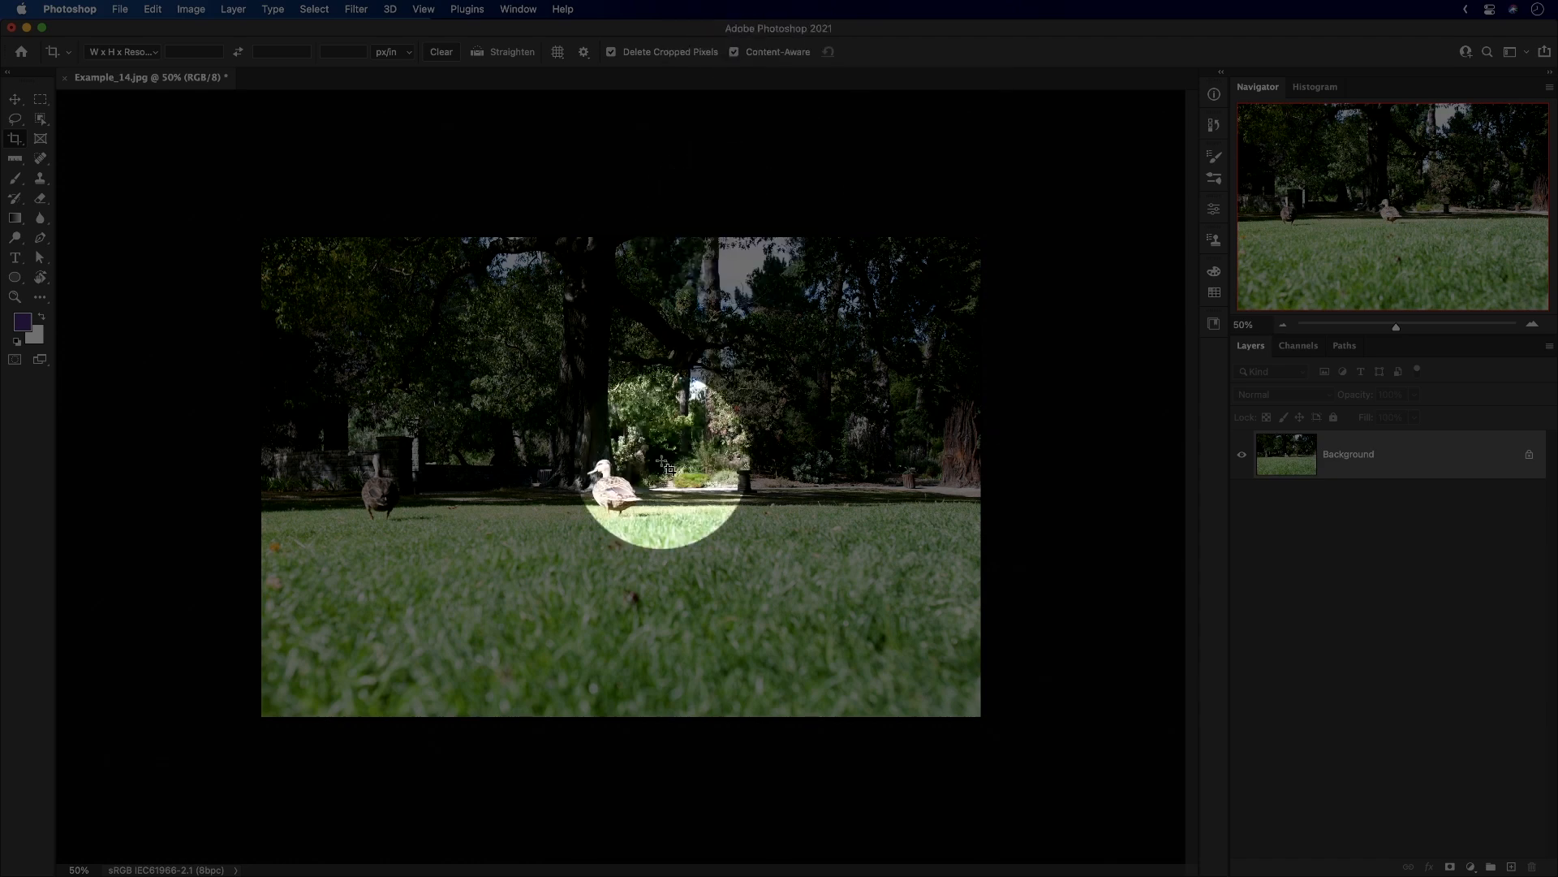
key(super+z)
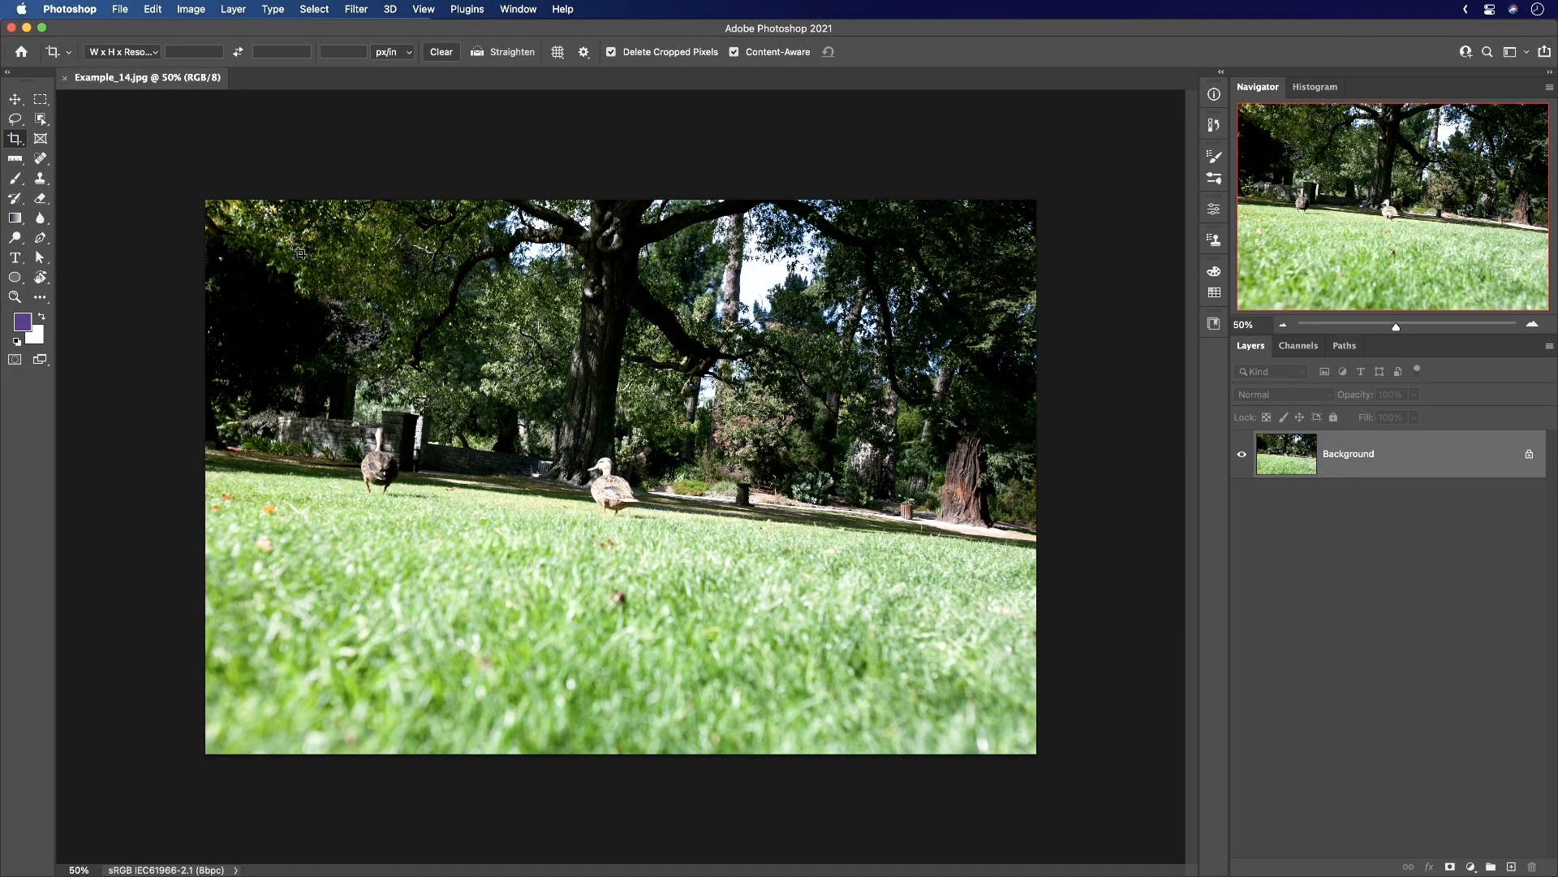
click(418, 341)
drag(1068, 490, 1068, 458)
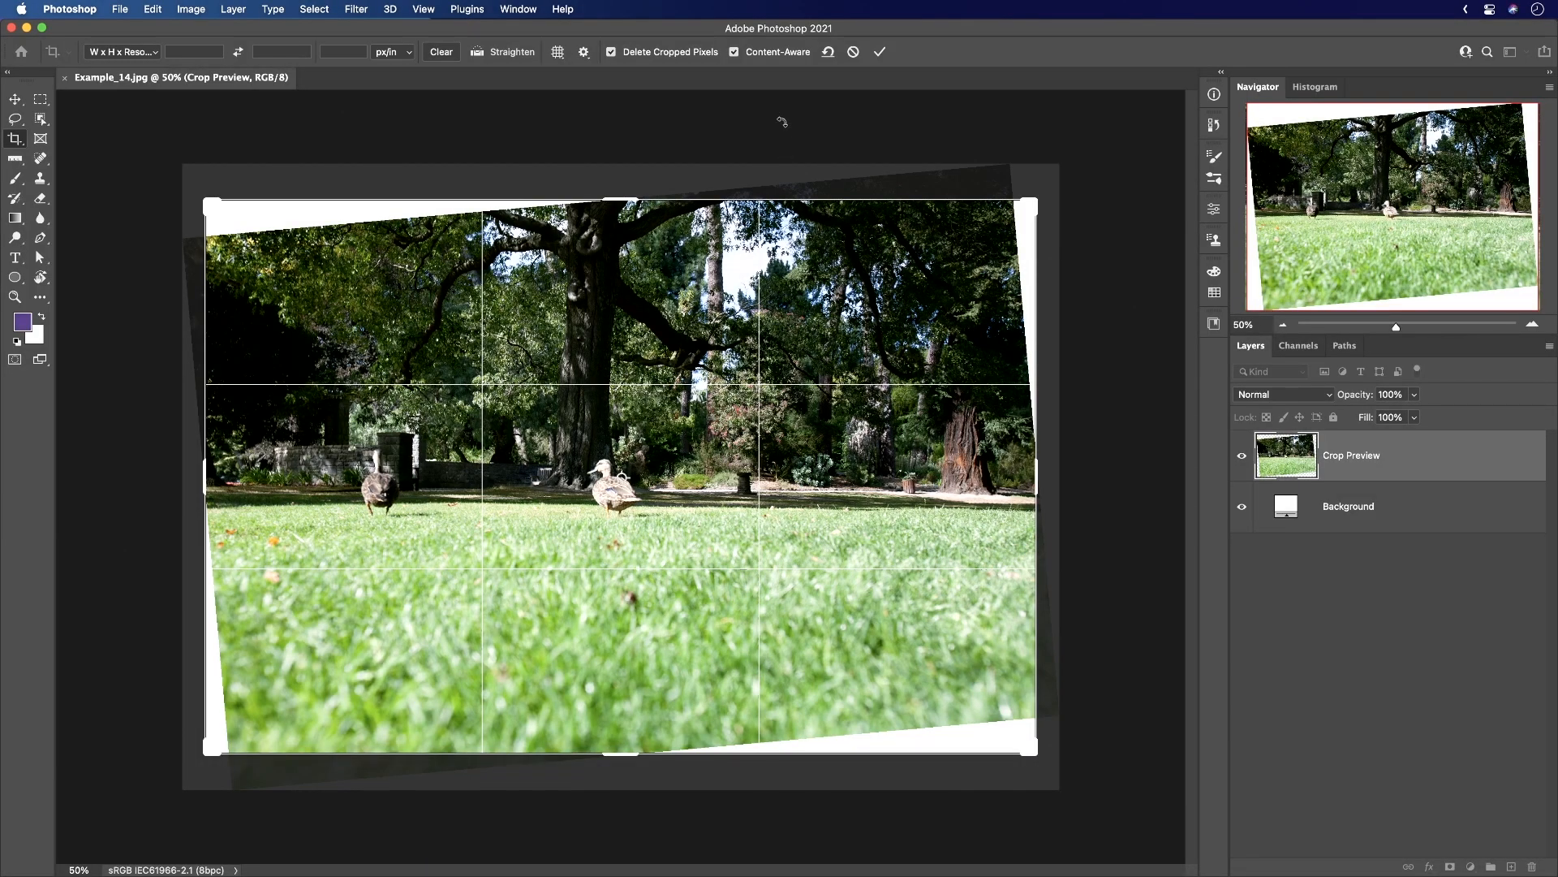
click(880, 51)
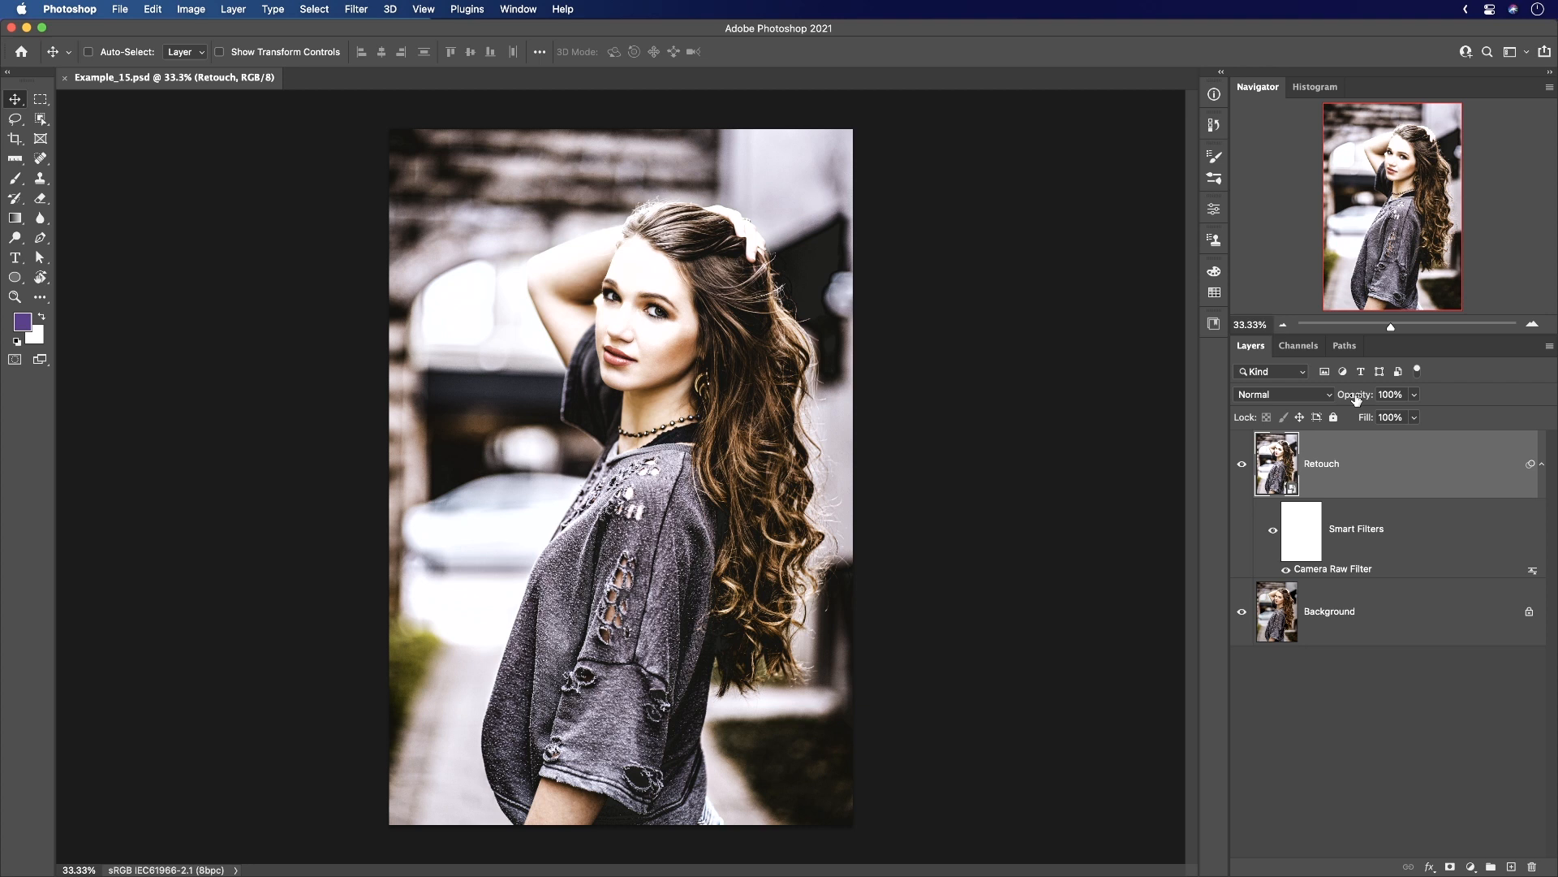
Vary the Retouch layer's opacity in Example_15.psd by scrubbing the value, and return it to 100%.
mouse_move(1357, 397)
mouse_down()
mouse_move(1225, 394)
mouse_move(1327, 398)
mouse_up()
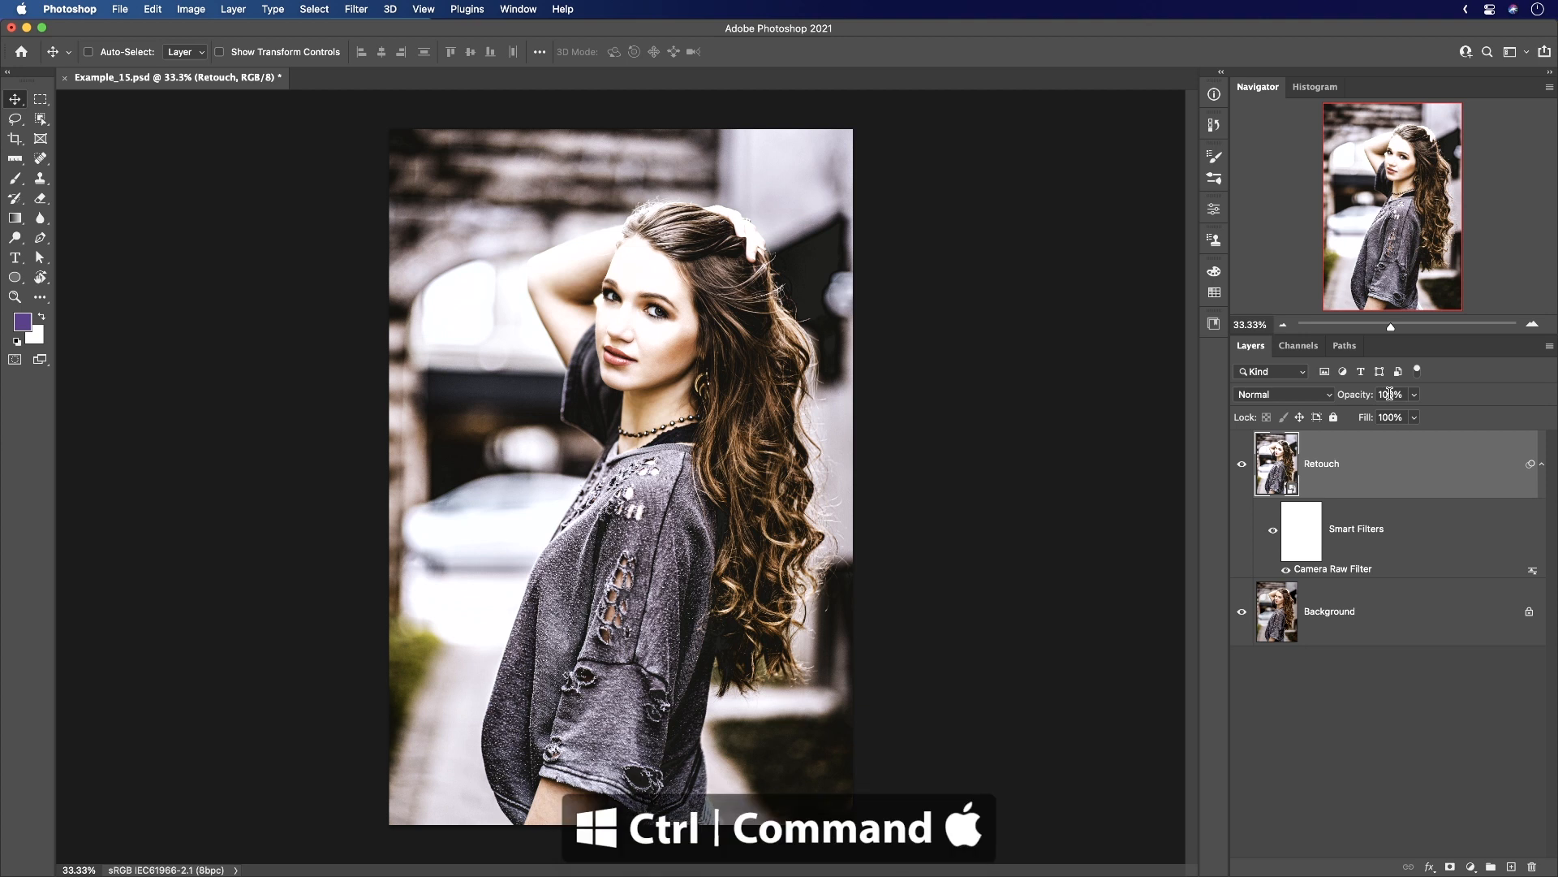
key(super)
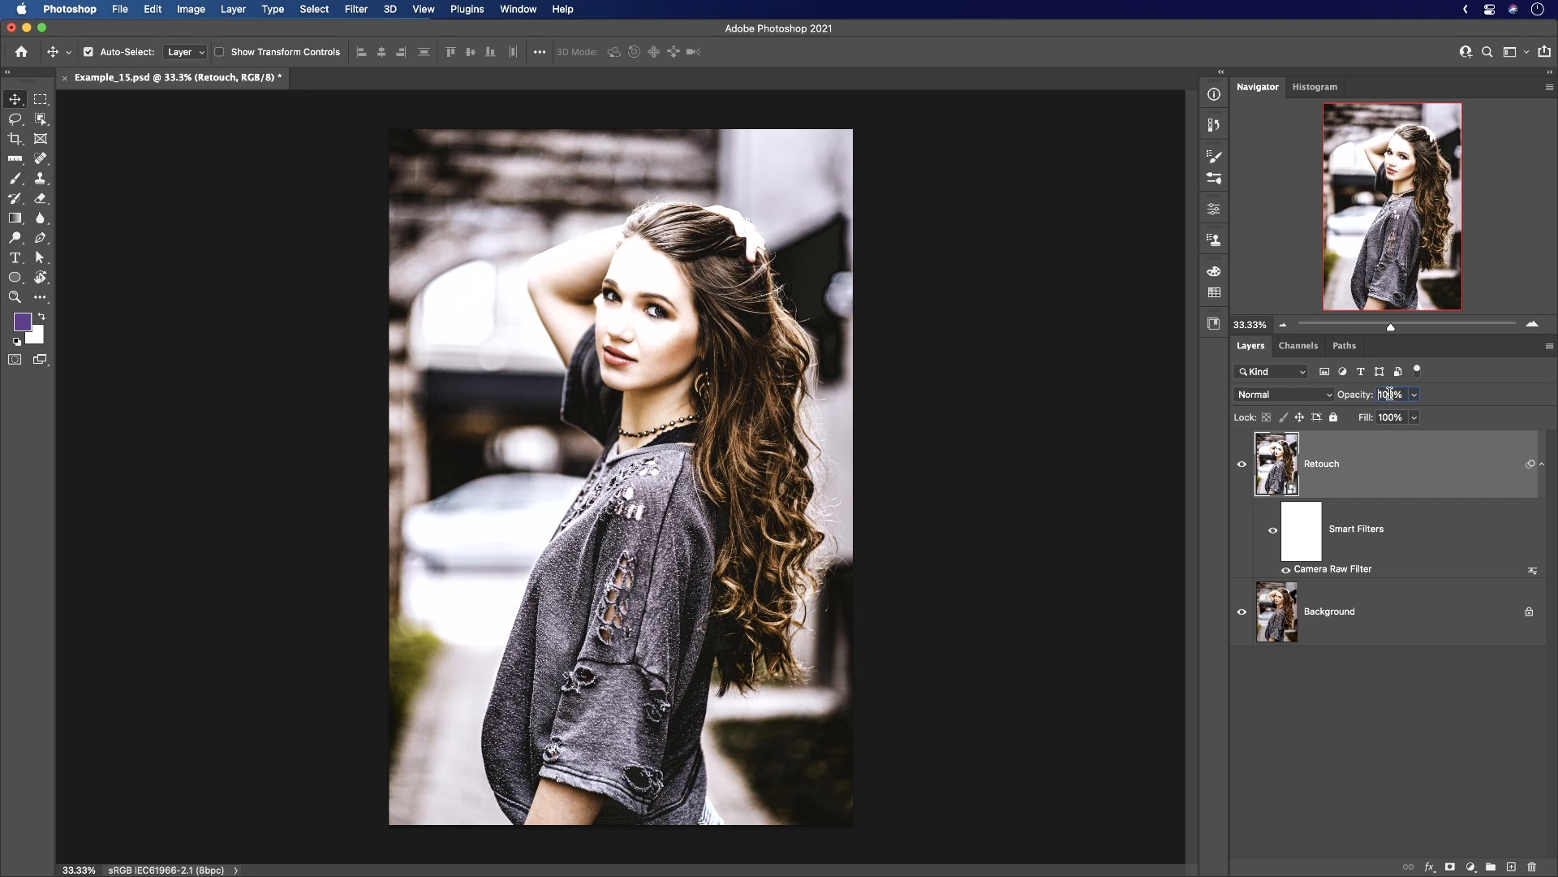
drag(1391, 396, 1426, 396)
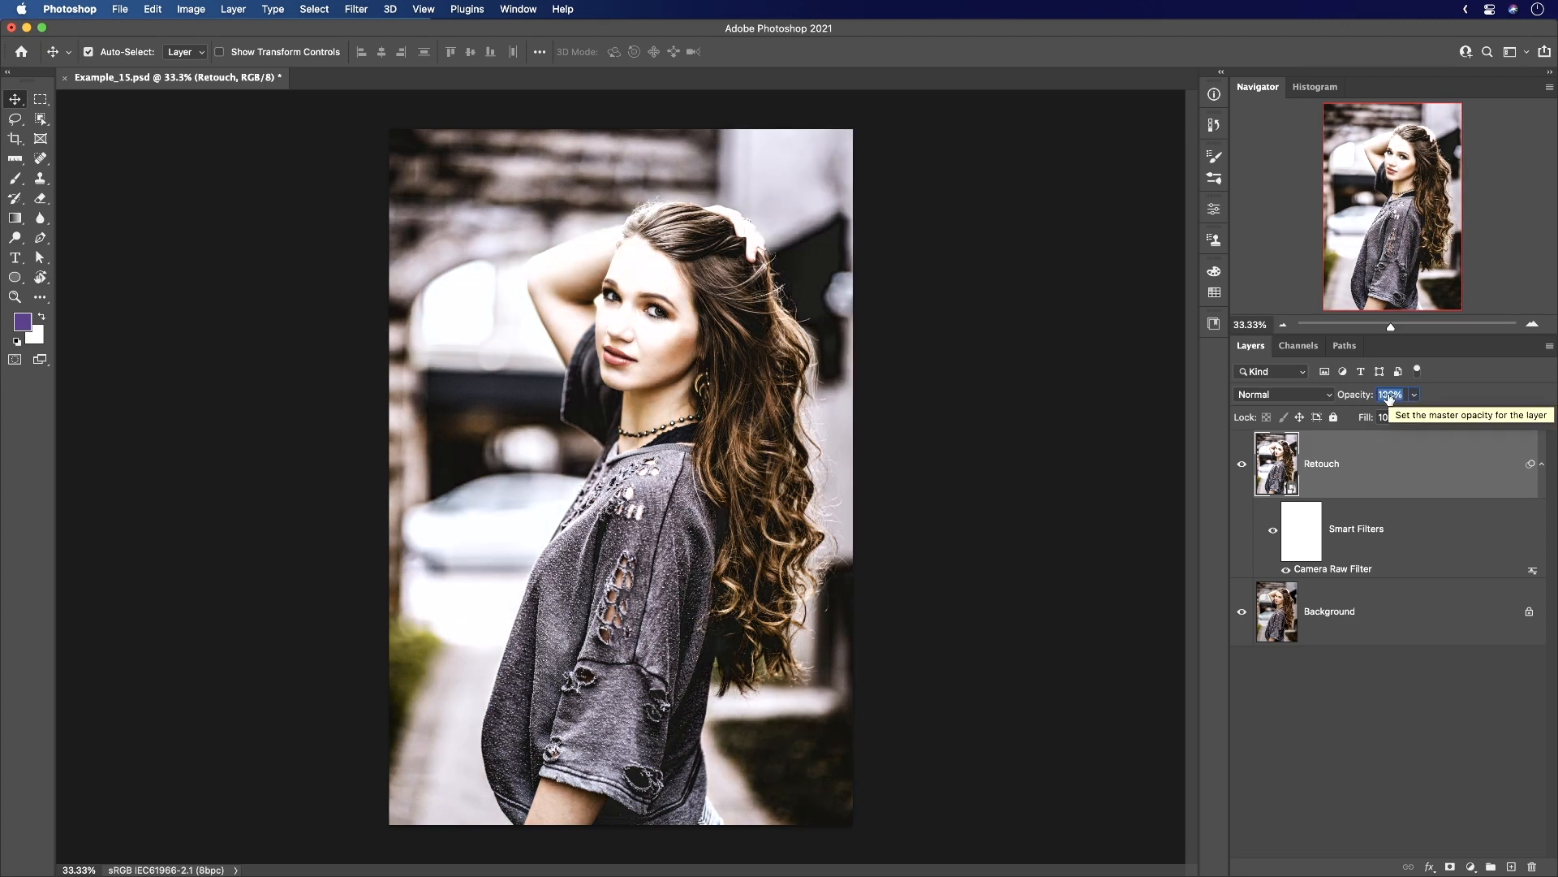
mouse_move(1390, 397)
mouse_down()
mouse_move(1347, 396)
mouse_move(1428, 396)
mouse_up()
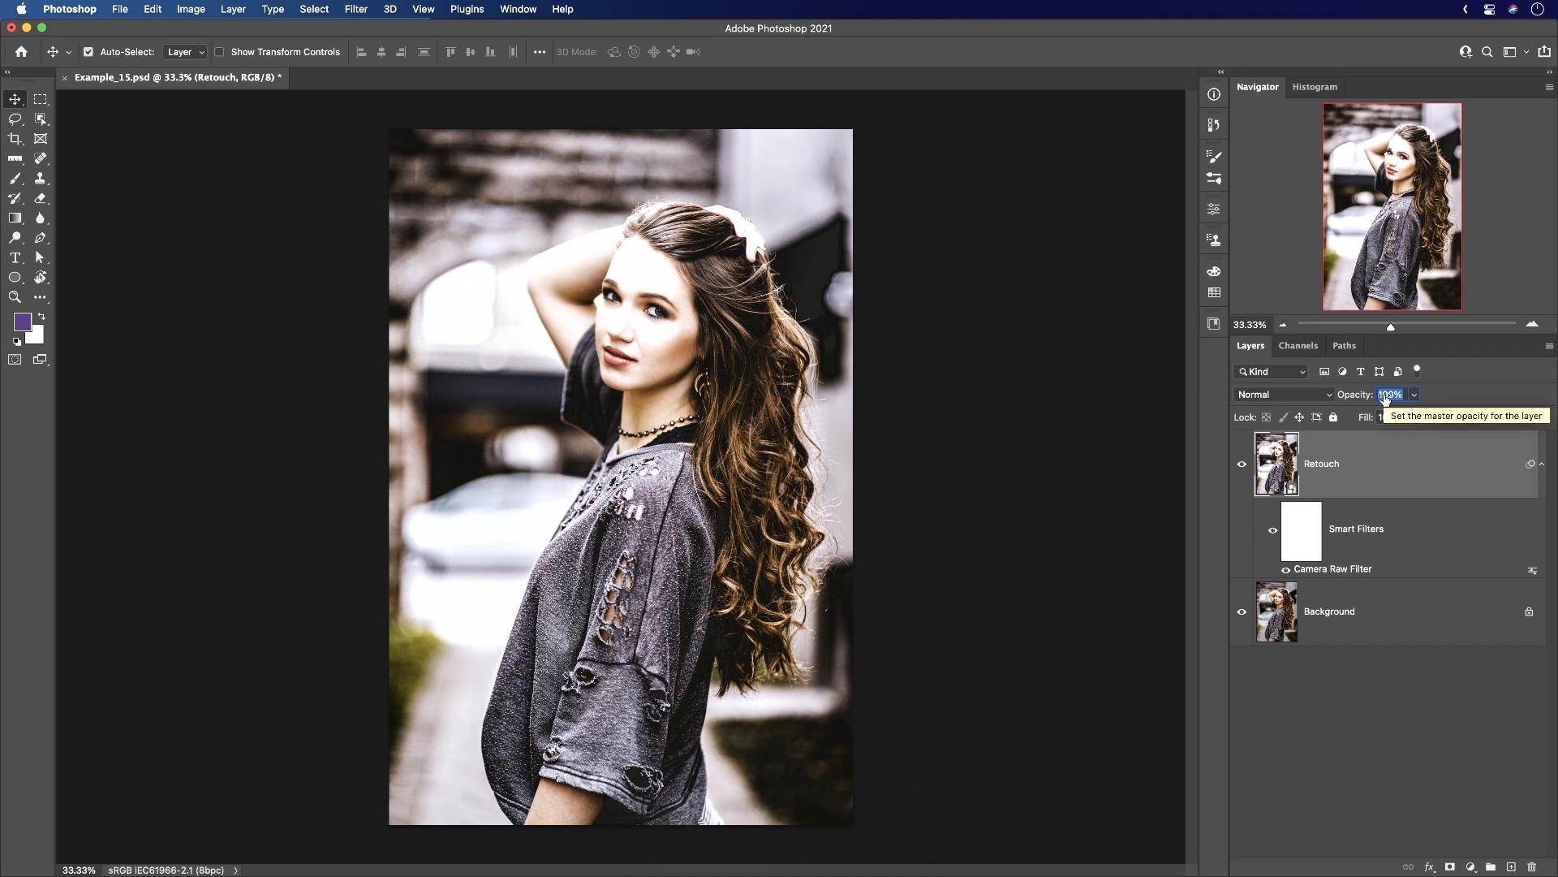
Lower the Retouch layer's opacity through 96% to 74%, and restore it to 100%.
text(82)
key(Return)
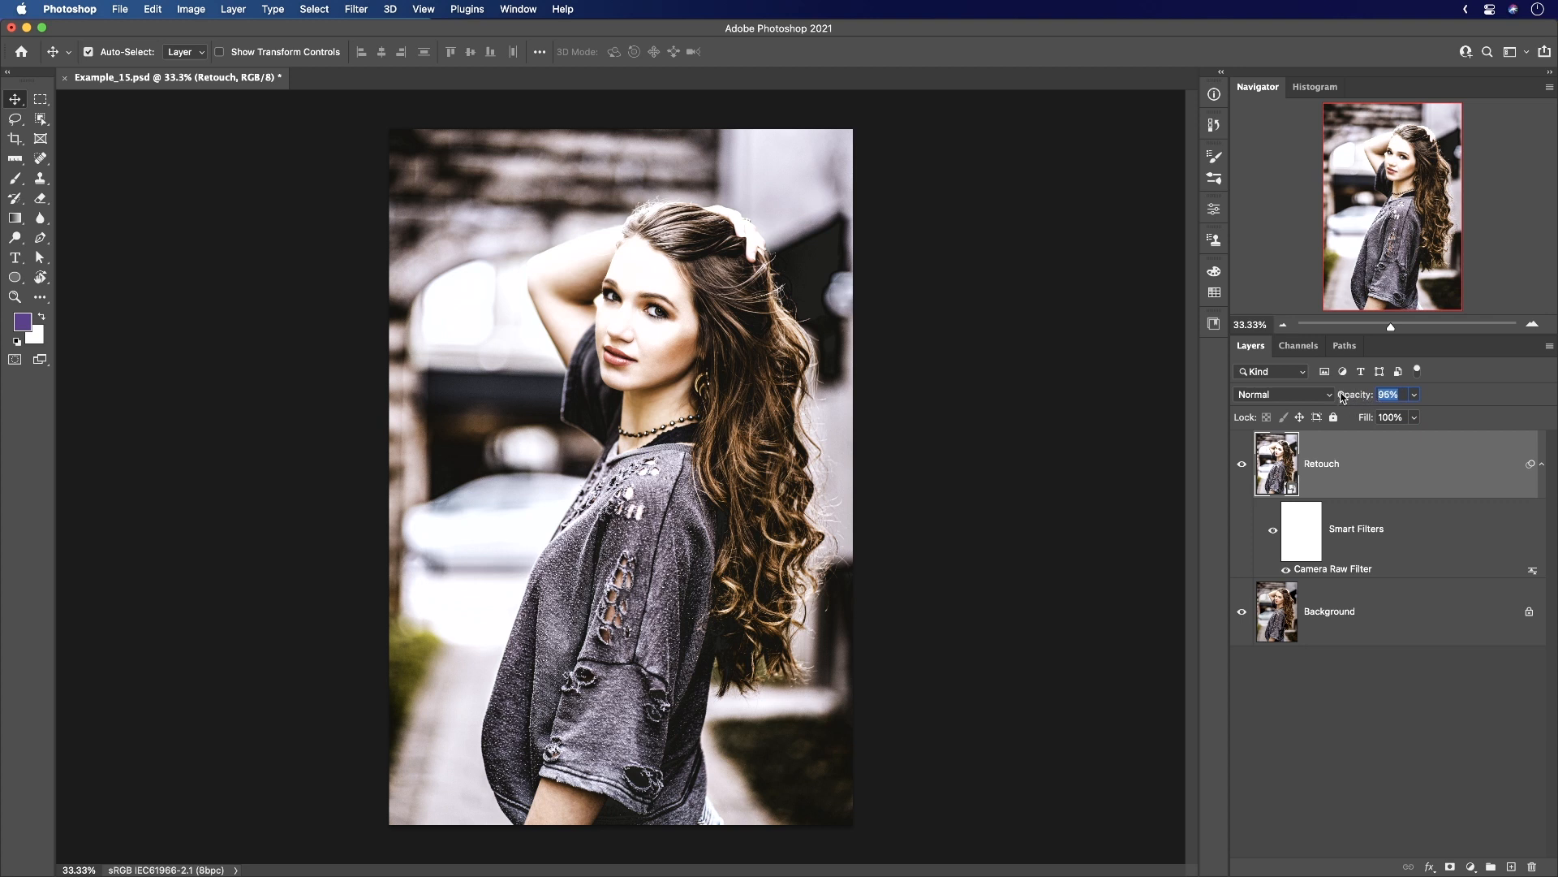
text(88)
key(Return)
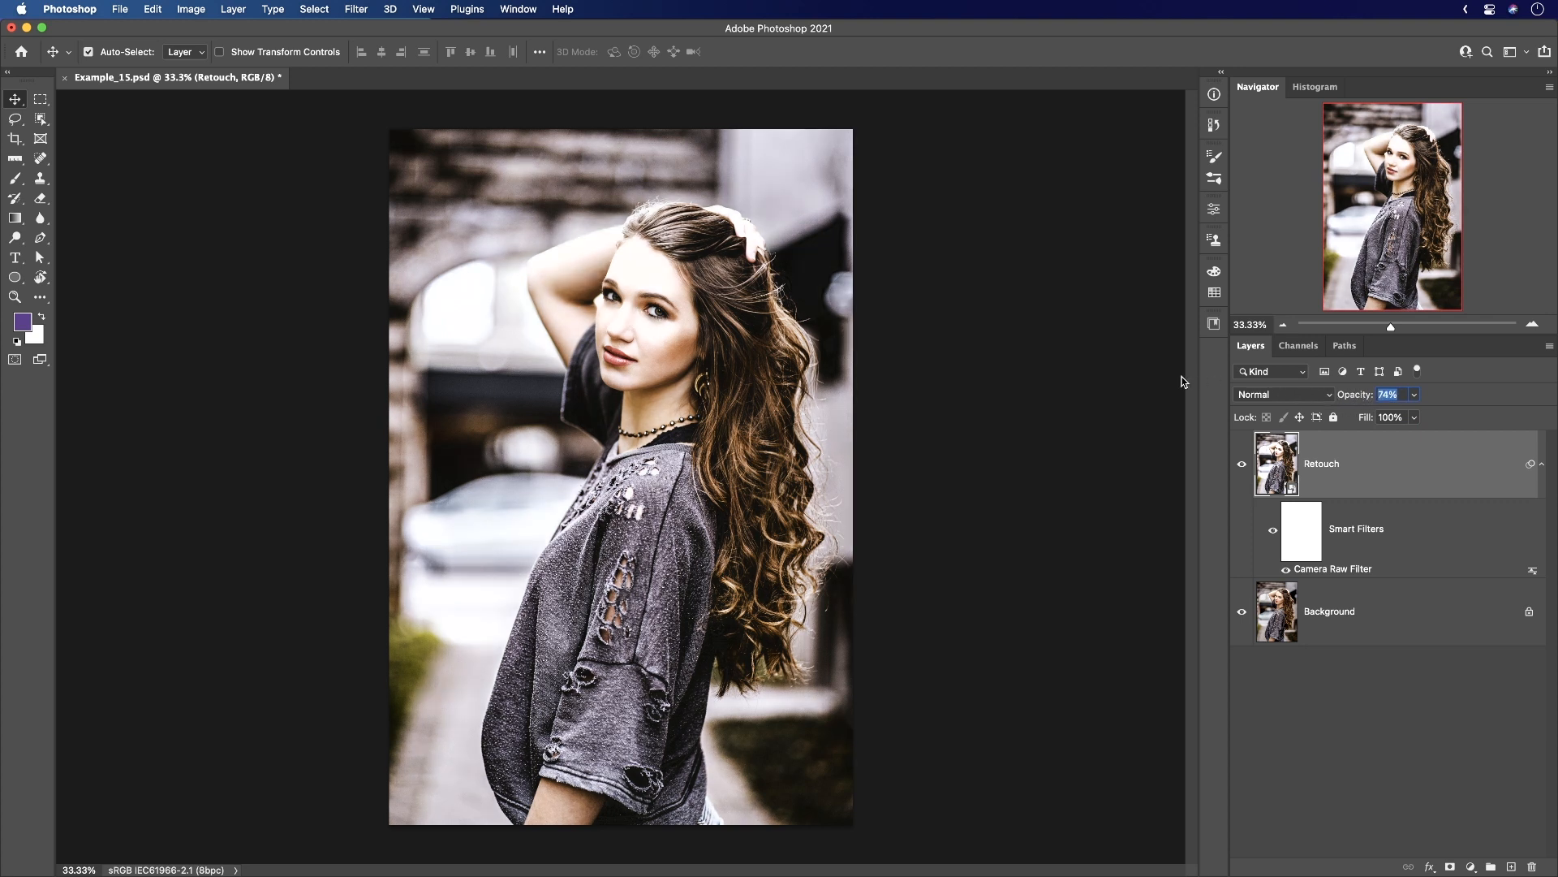
text(83)
key(Return)
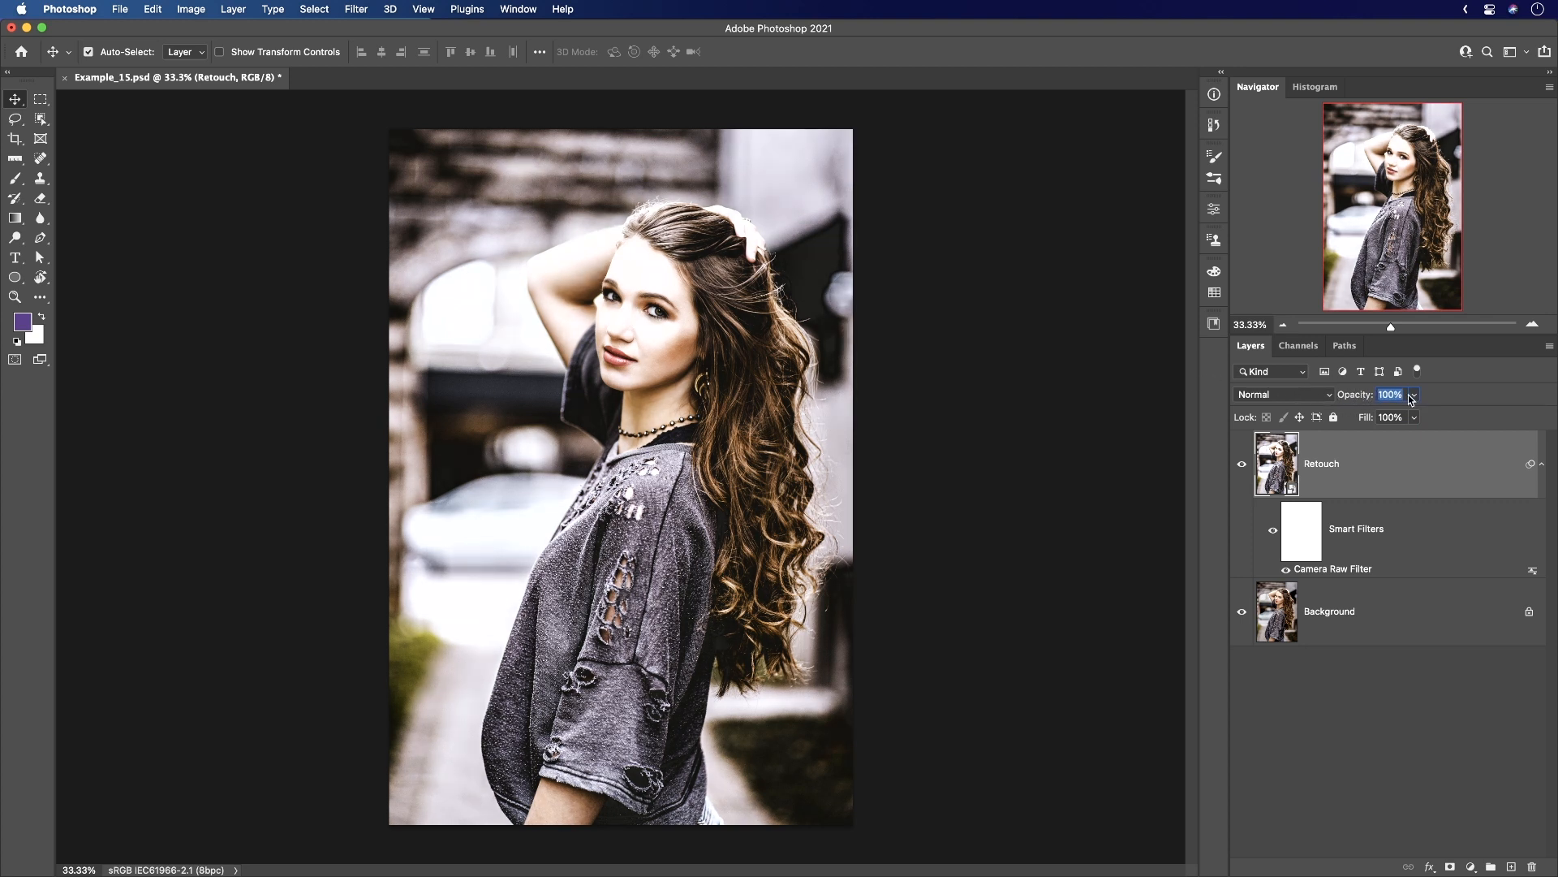
Lower the Retouch layer's opacity to 85%, raise it to 89%, and return it to 100%.
text(100)
key(Return)
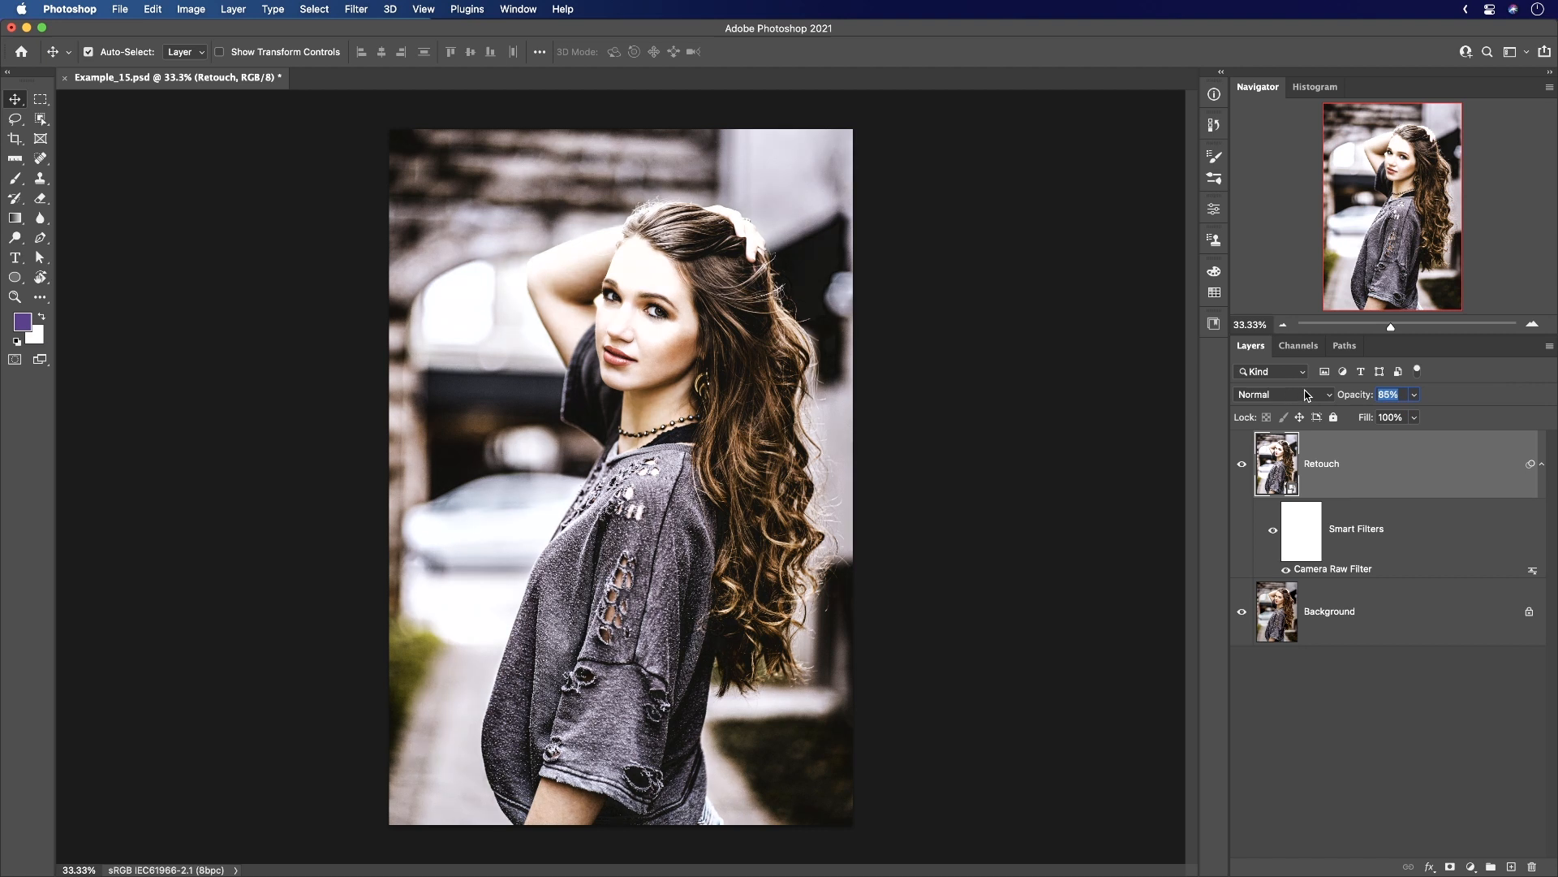
text(89)
key(Return)
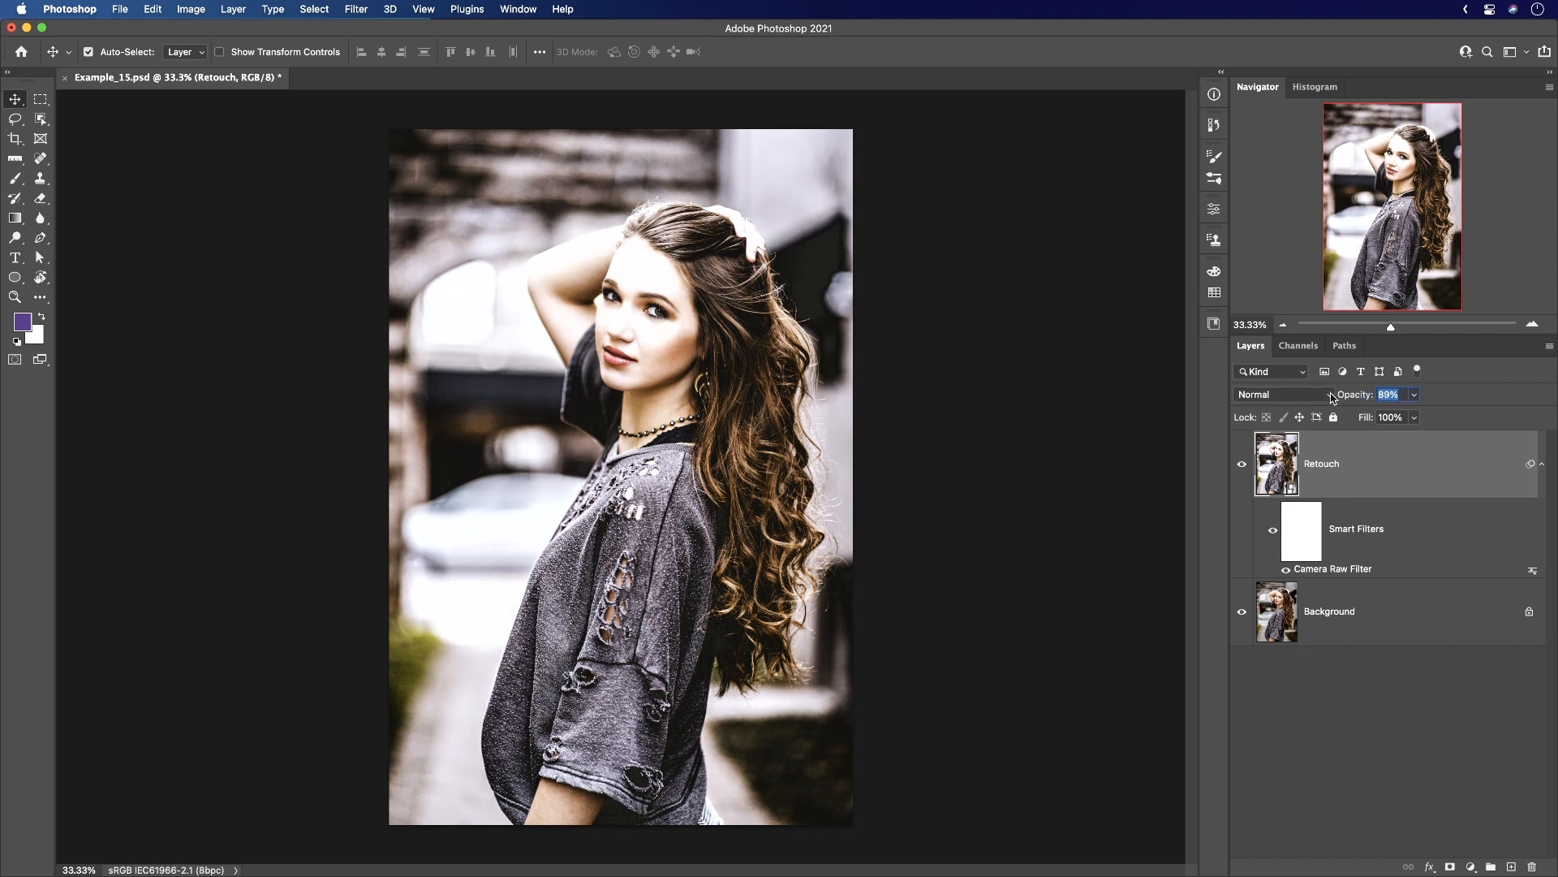
text(100)
key(Return)
key(shift)
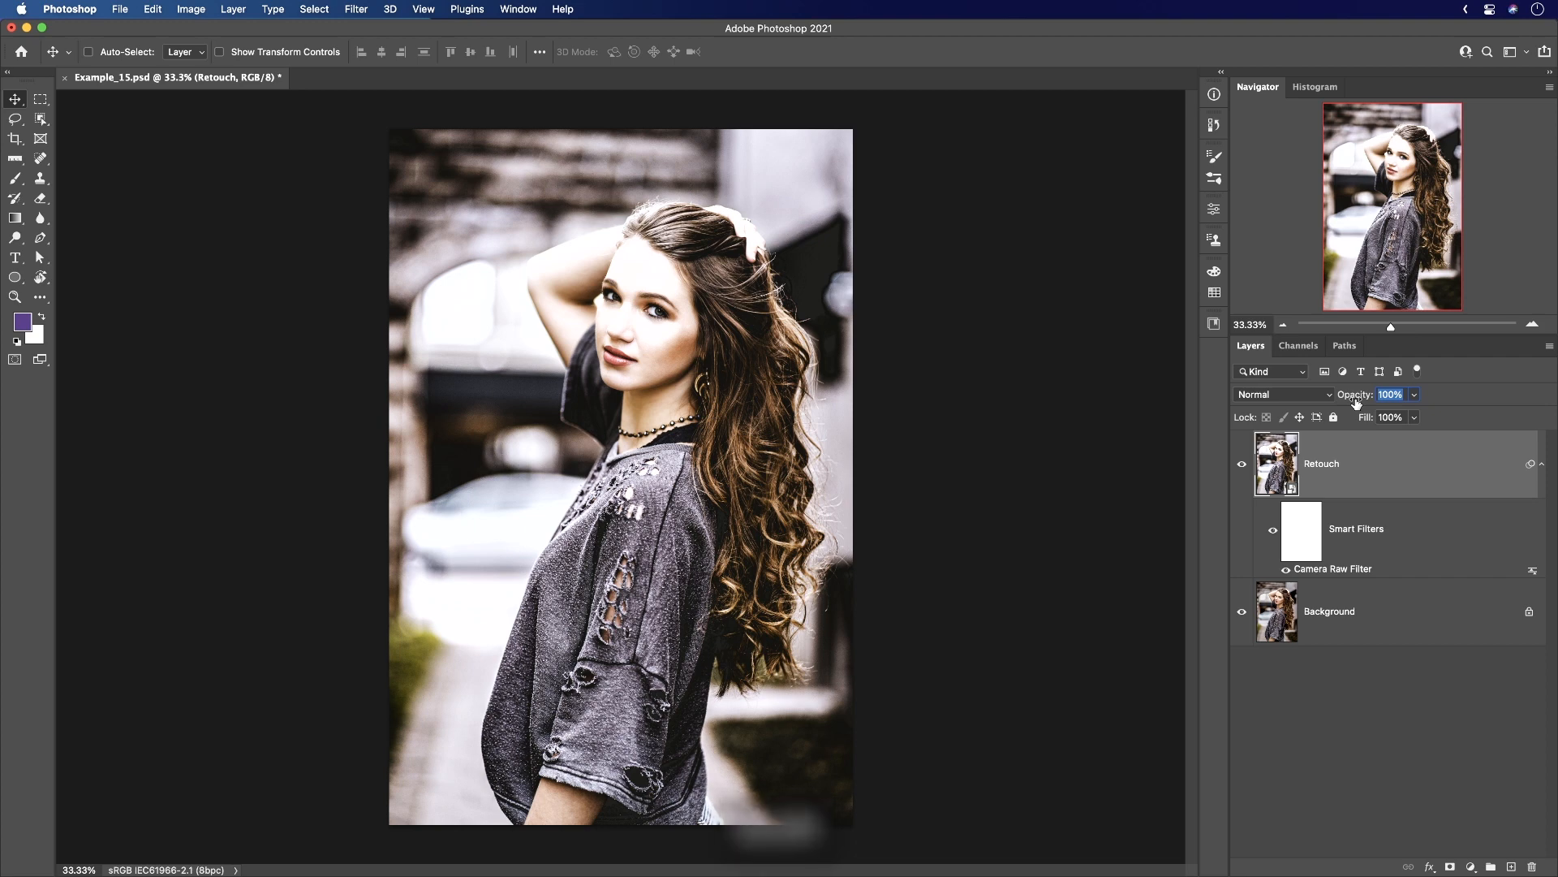
drag(1355, 403, 1359, 402)
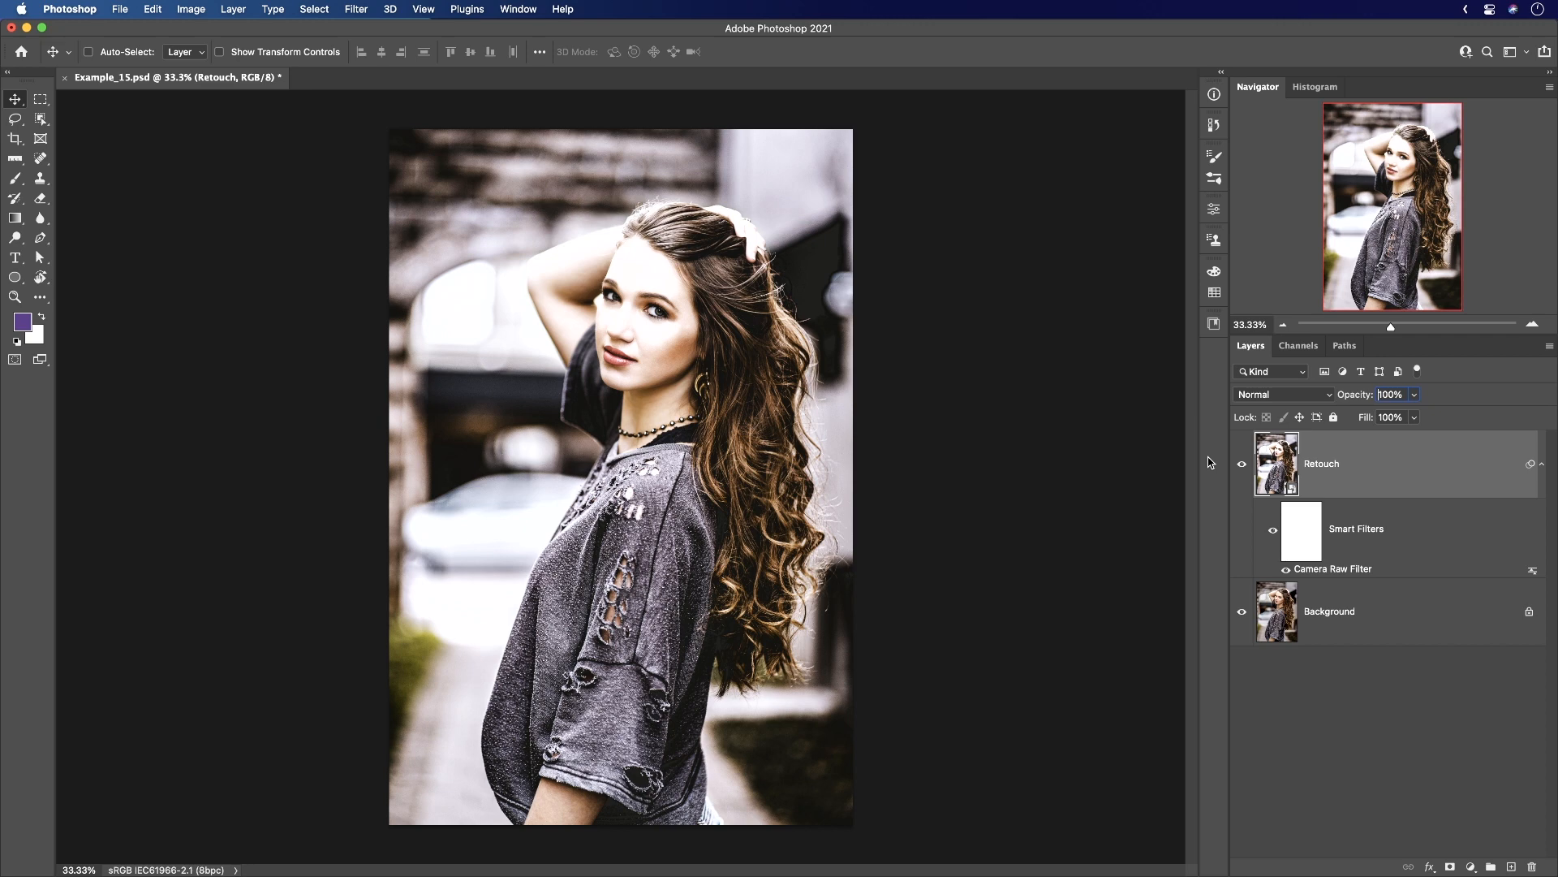
Set the Retouch layer's opacity successively to 10%, 20%, 40%, 15%, and 23%.
key(1)
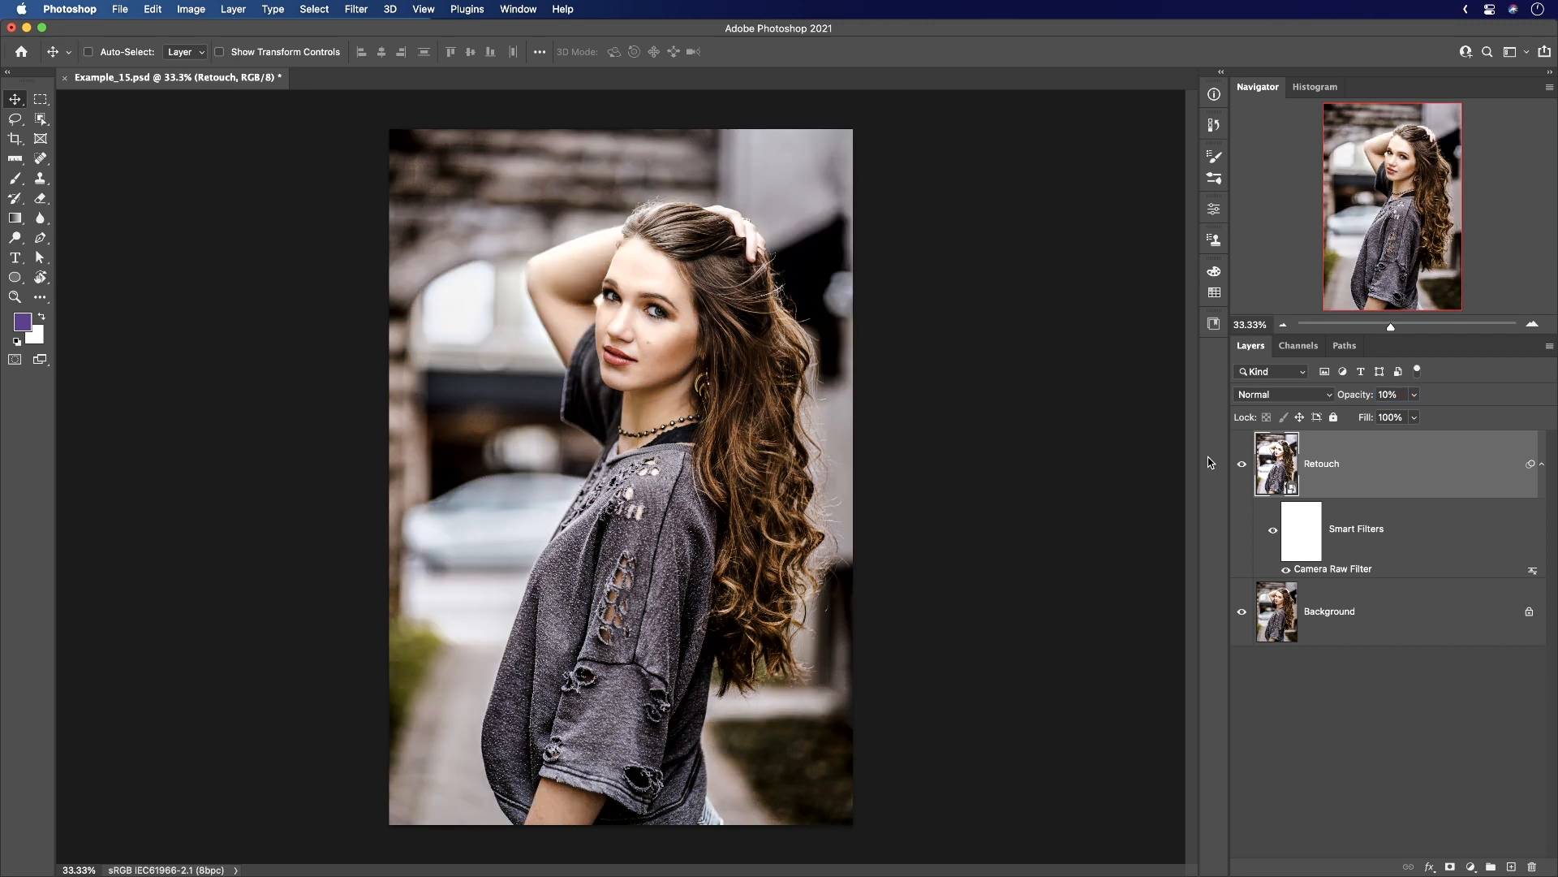
key(2)
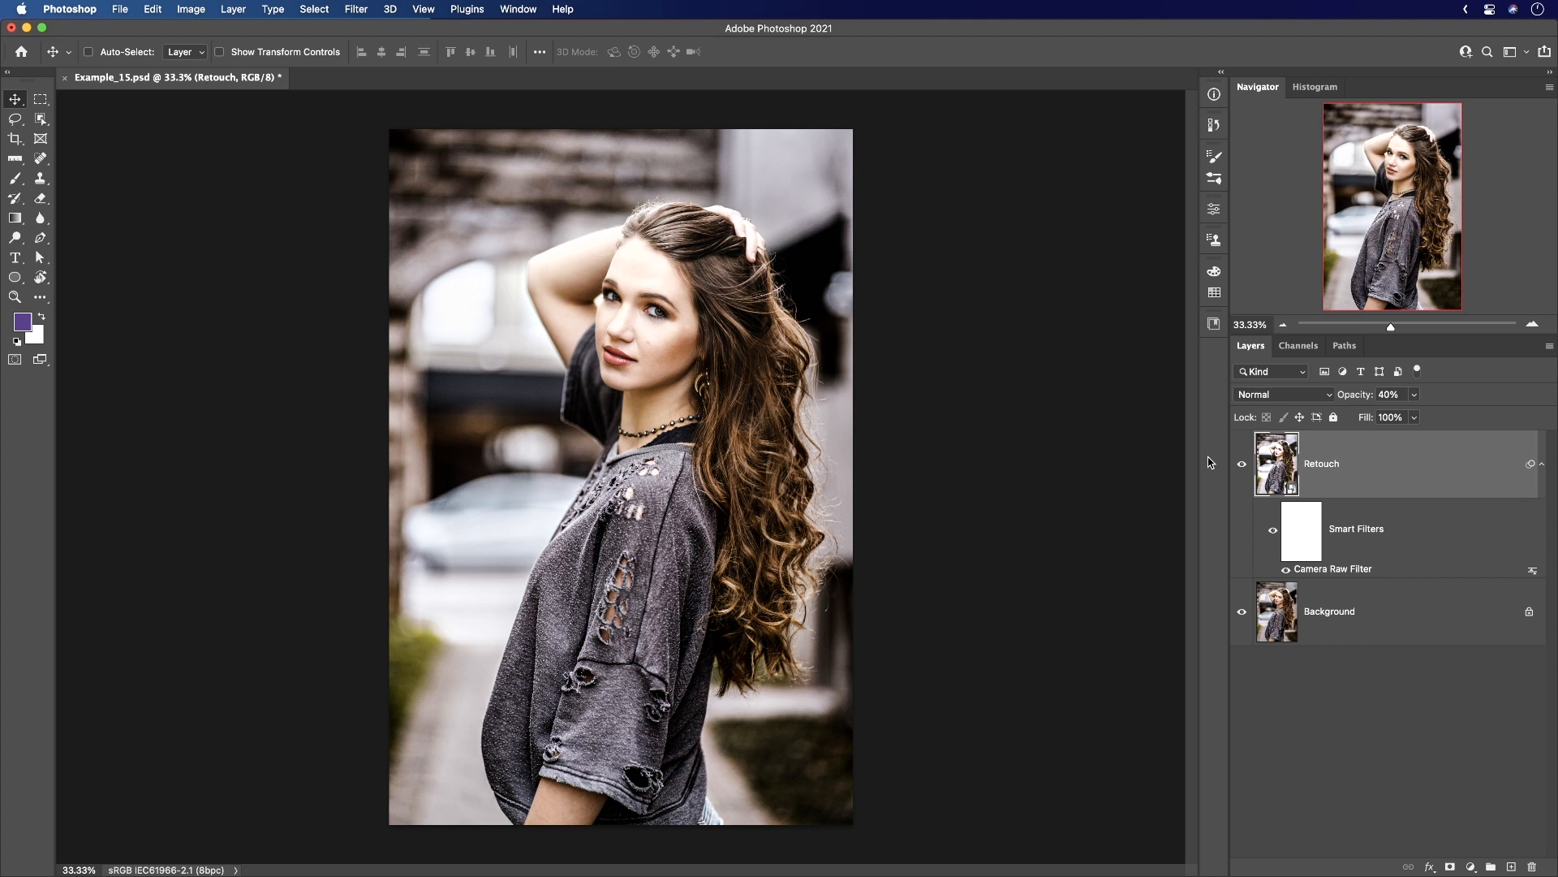
key(1)
key(5)
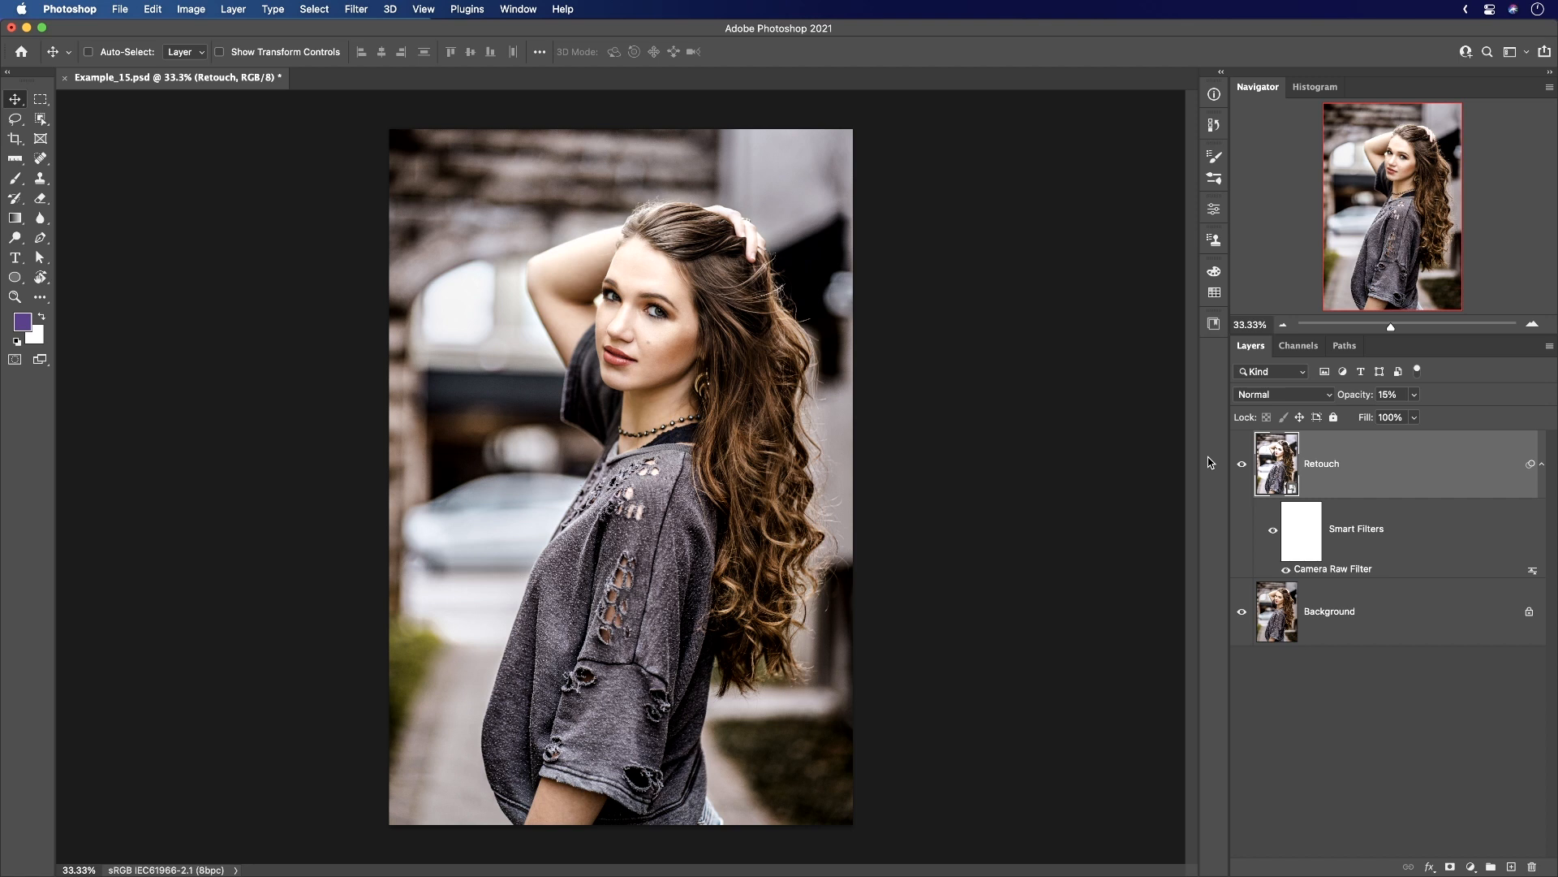
key(2)
Set the Retouch layer's fill to 10%.
key(shift)
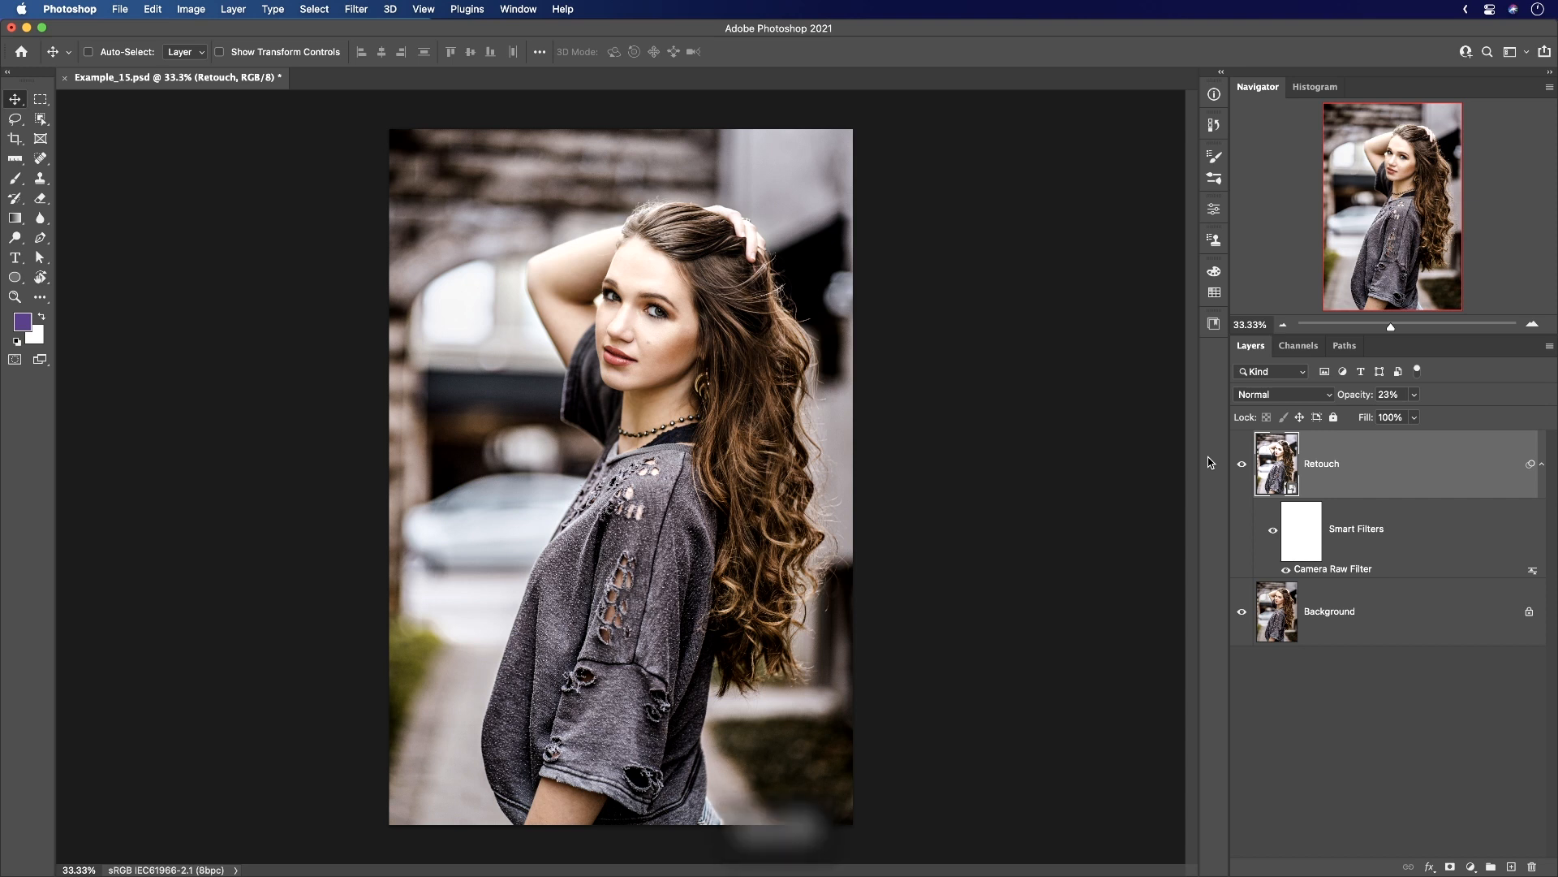
key(shift+1)
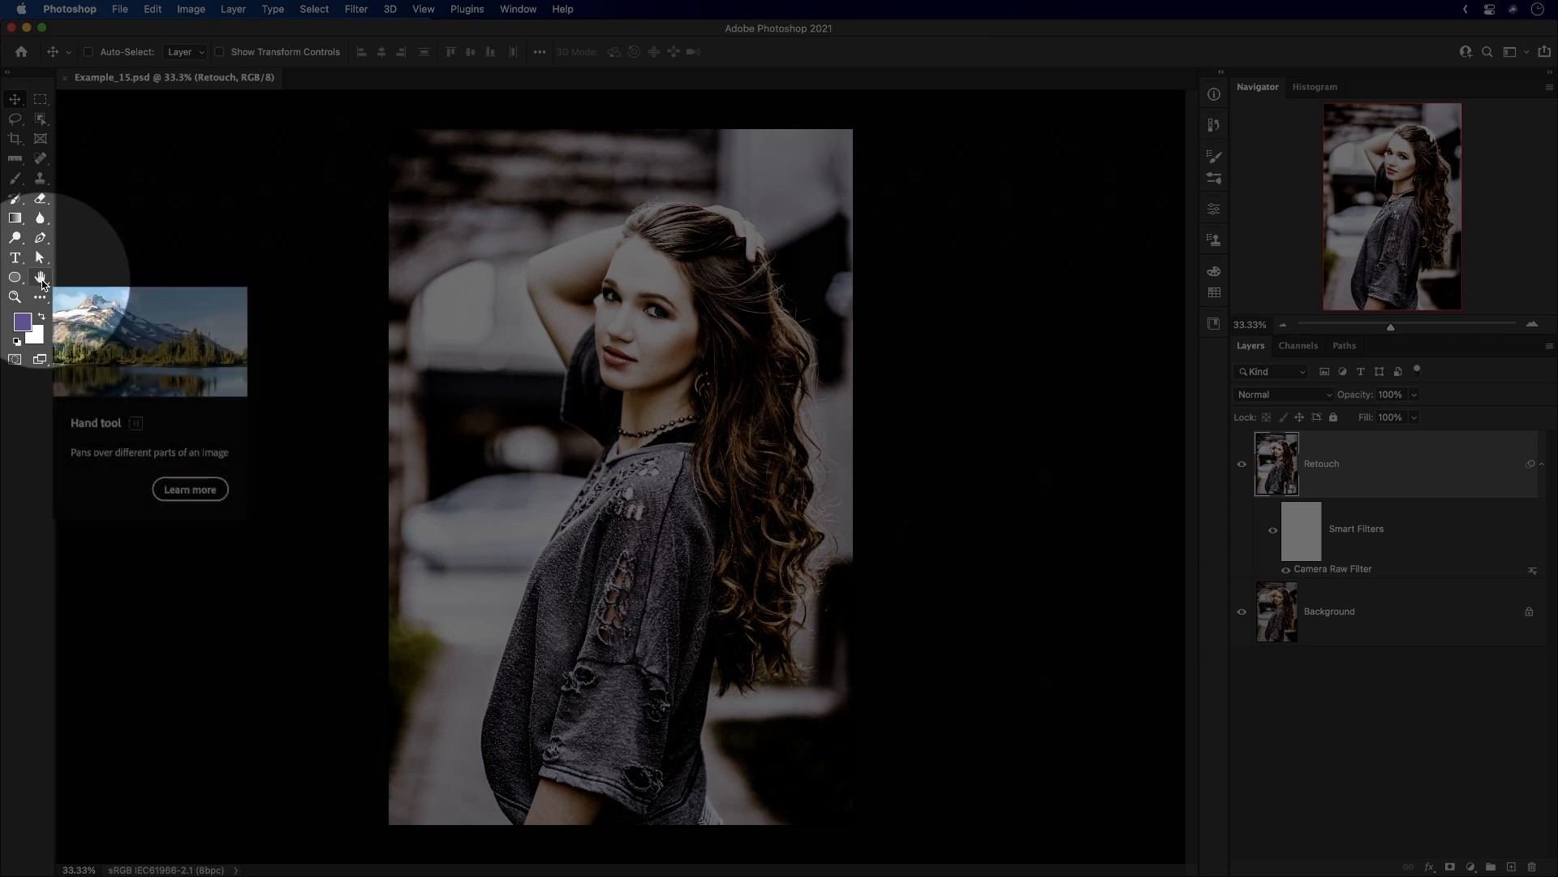
Rotate the canvas view to about -90° with the Rotate View tool, and reset the view.
drag(41, 281, 89, 296)
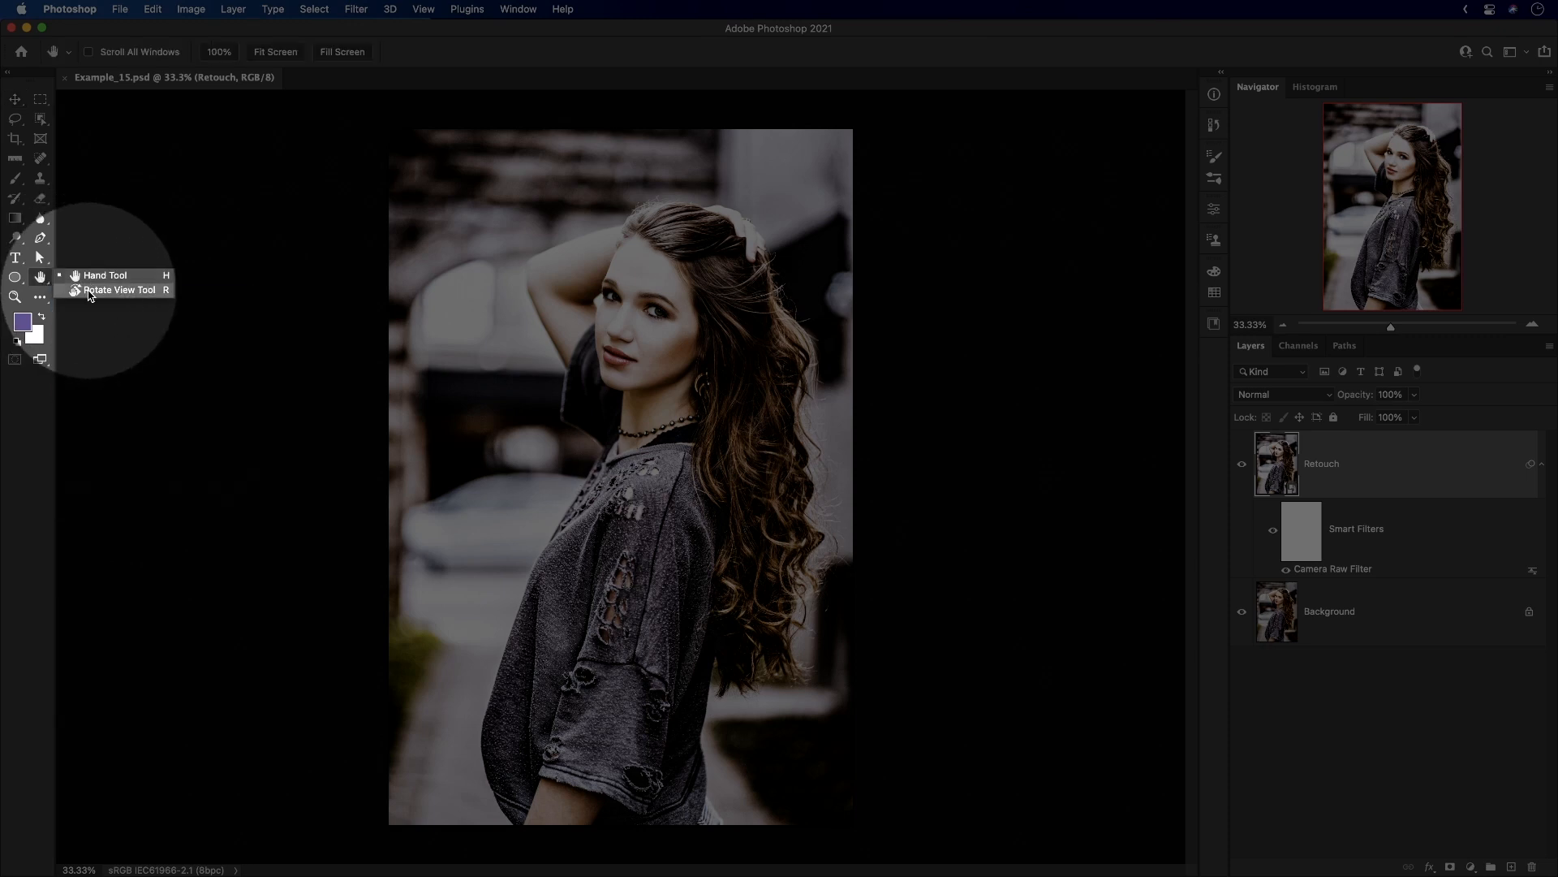
drag(89, 296, 88, 295)
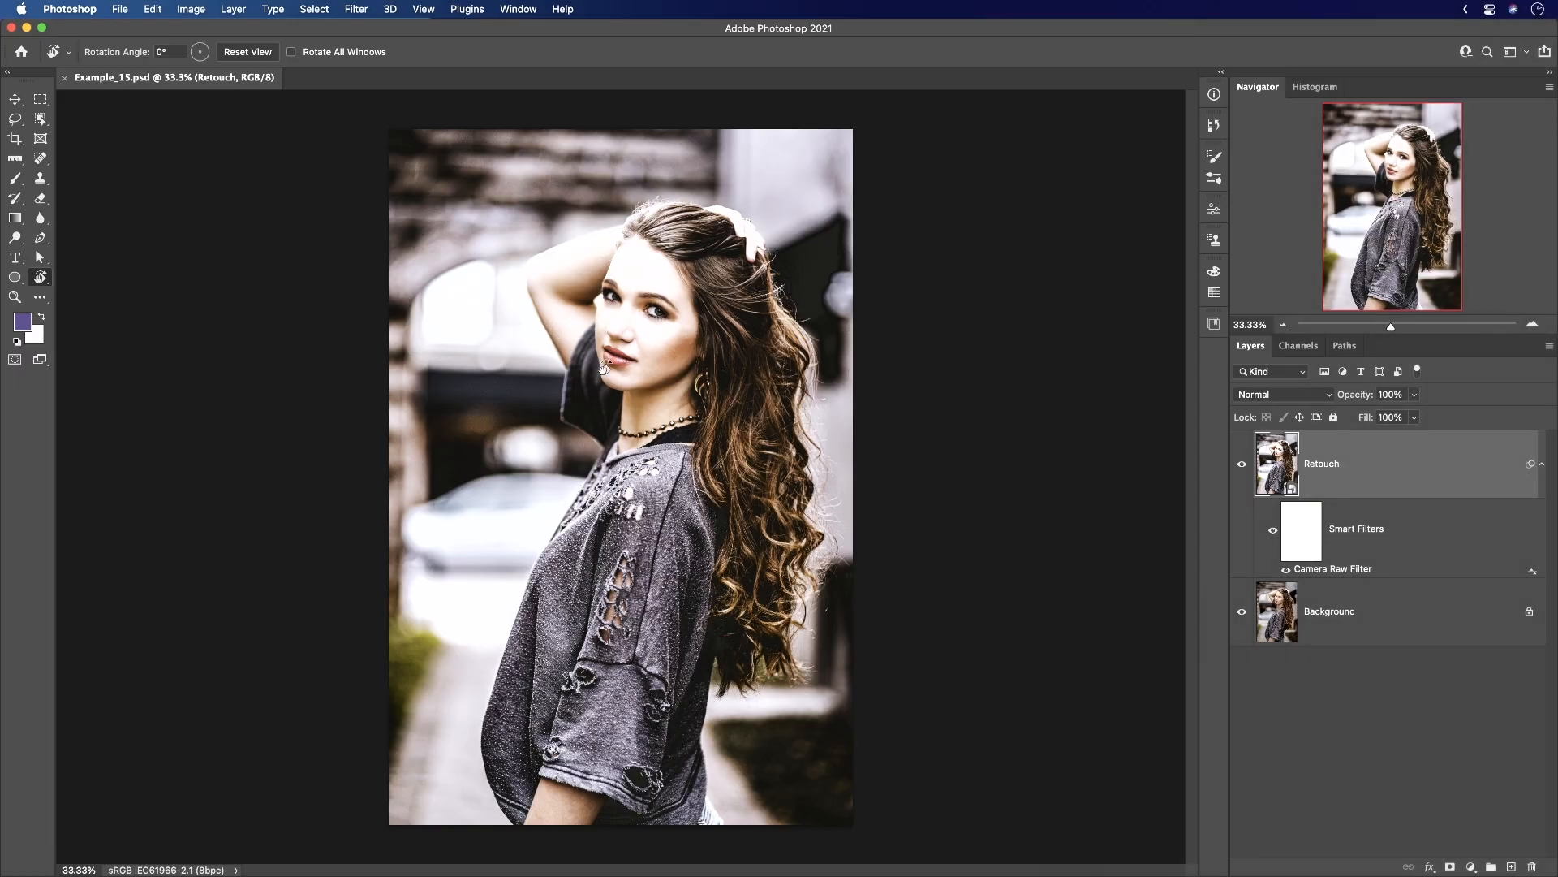
drag(645, 381, 515, 324)
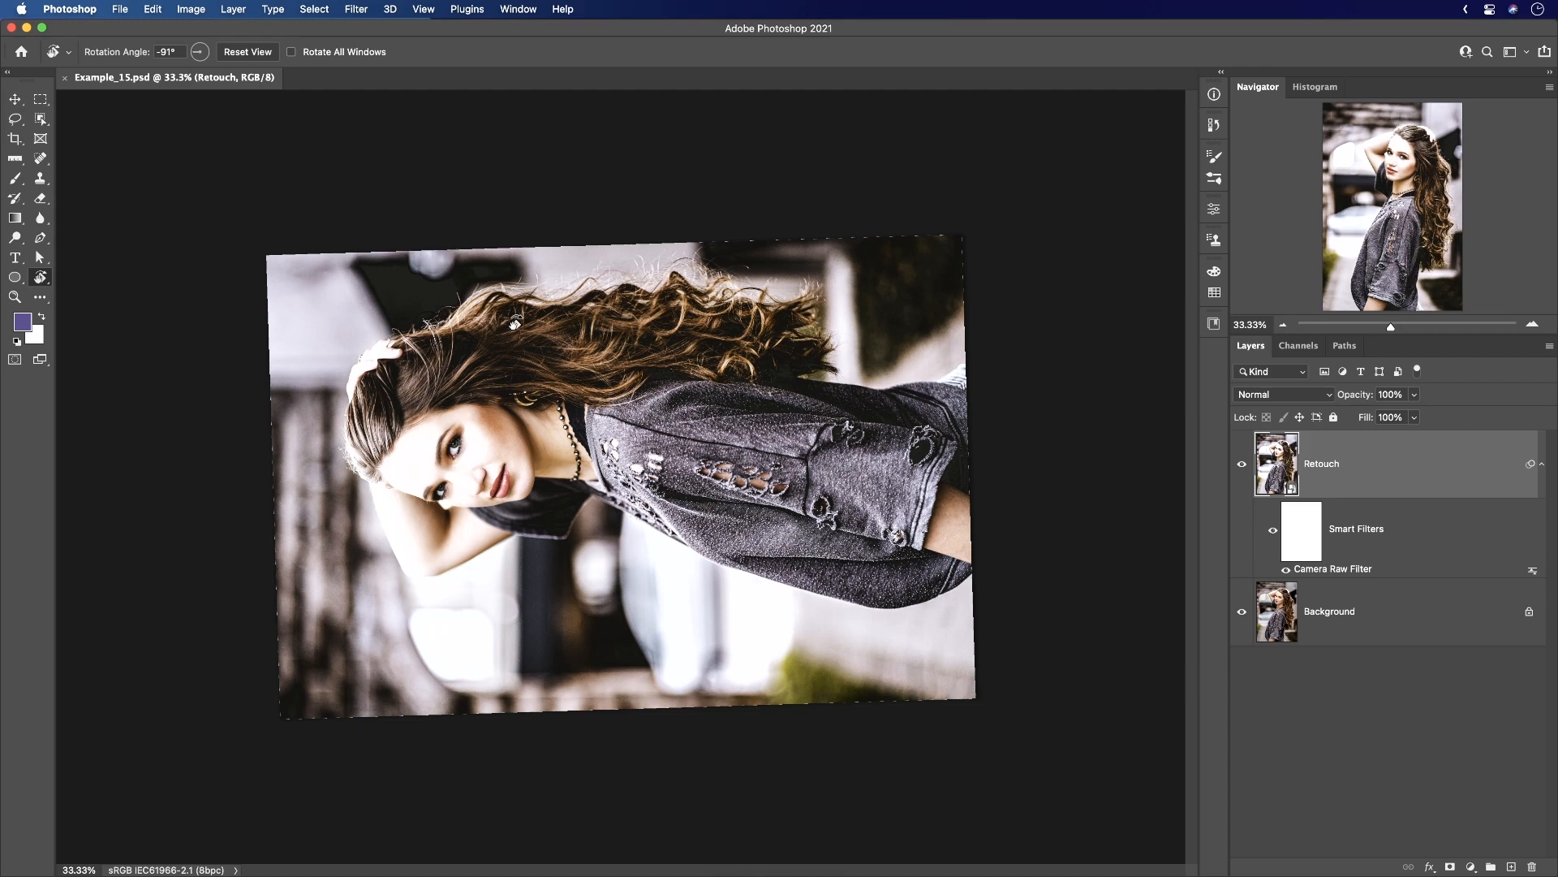
drag(515, 323, 621, 349)
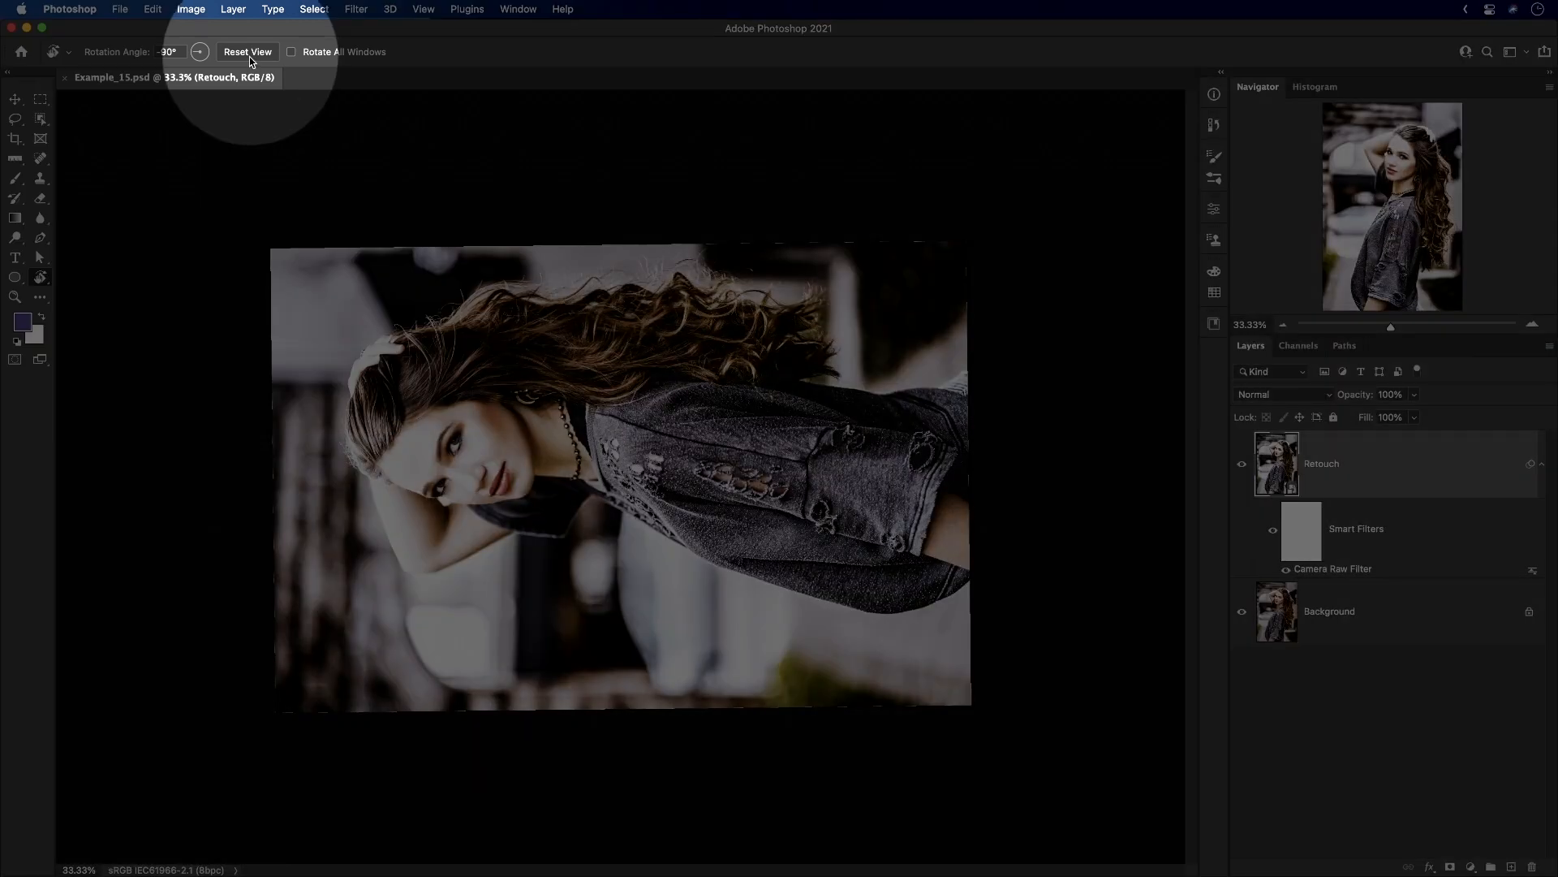
click(250, 57)
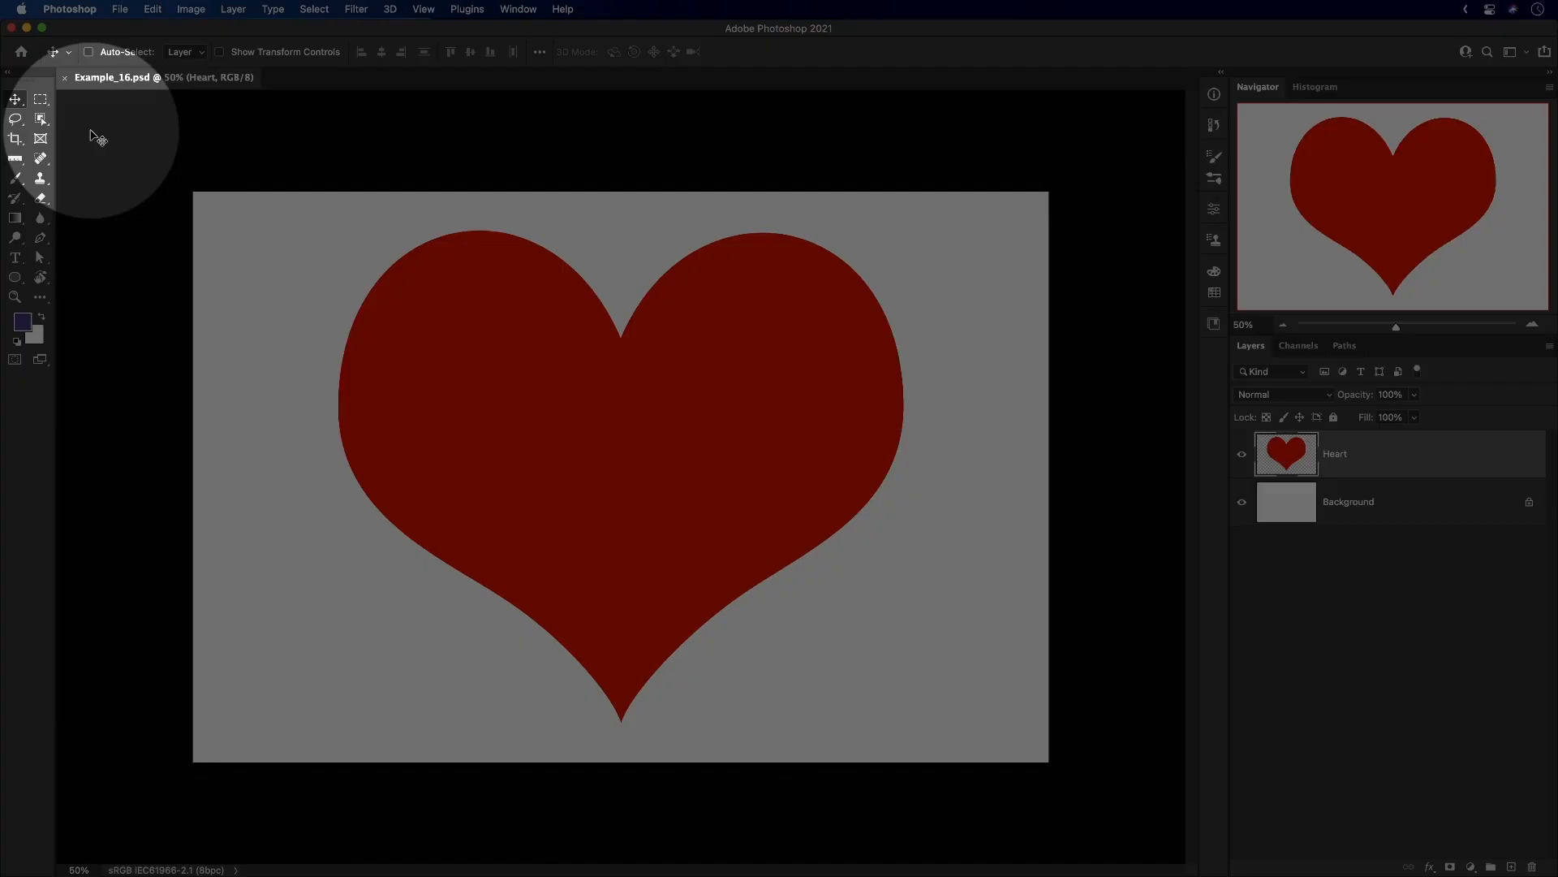
Draw a rectangular marquee selection in the middle of the heart, repositioning it while drawing.
click(41, 99)
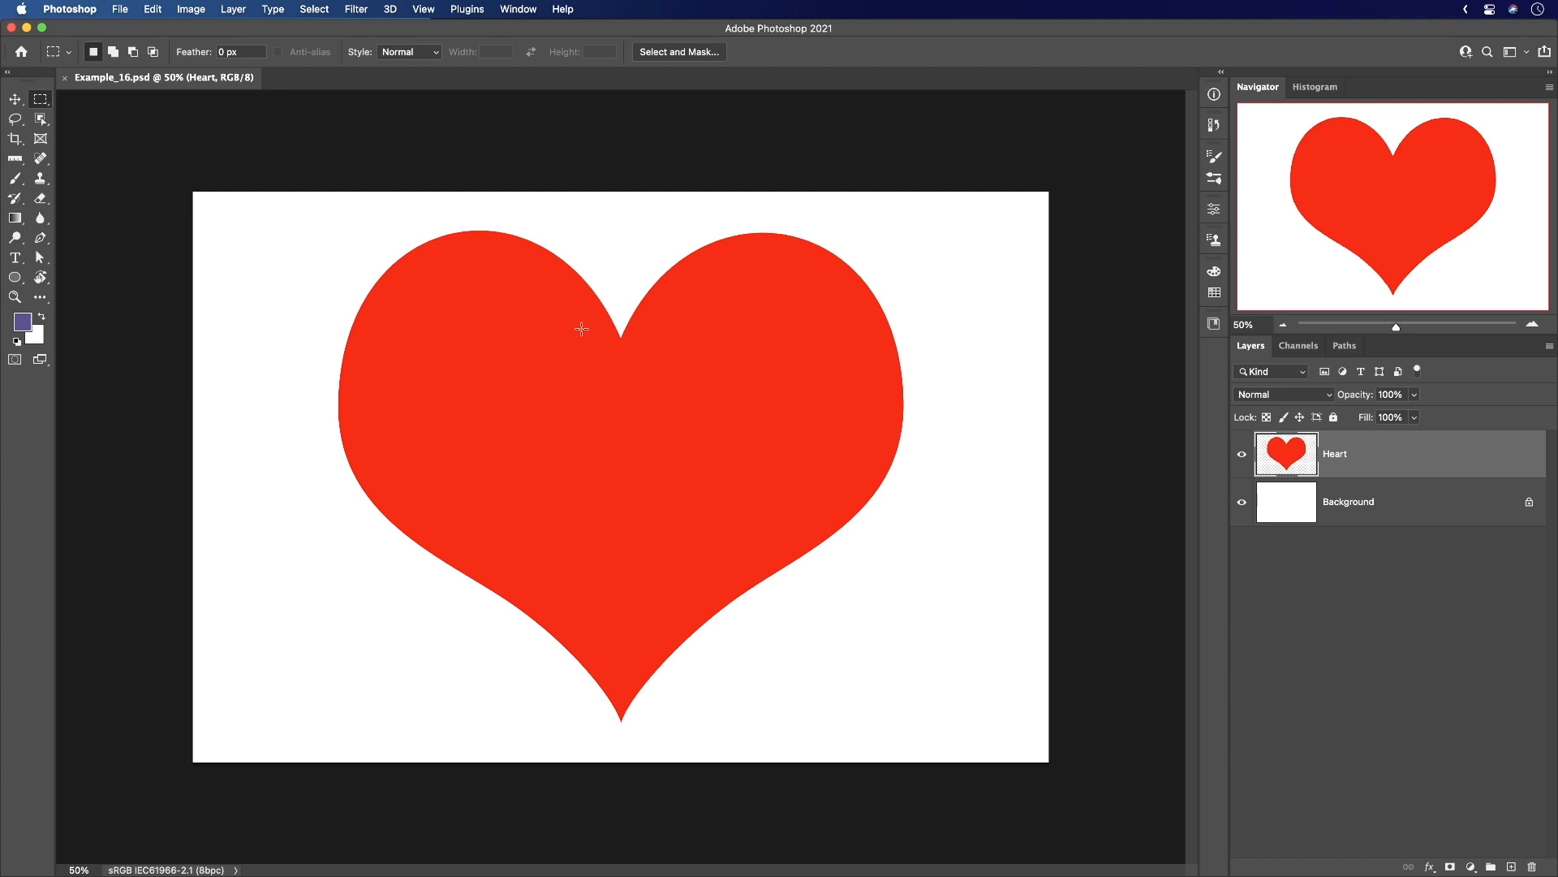
drag(444, 271, 728, 529)
key(space)
drag(634, 416, 602, 430)
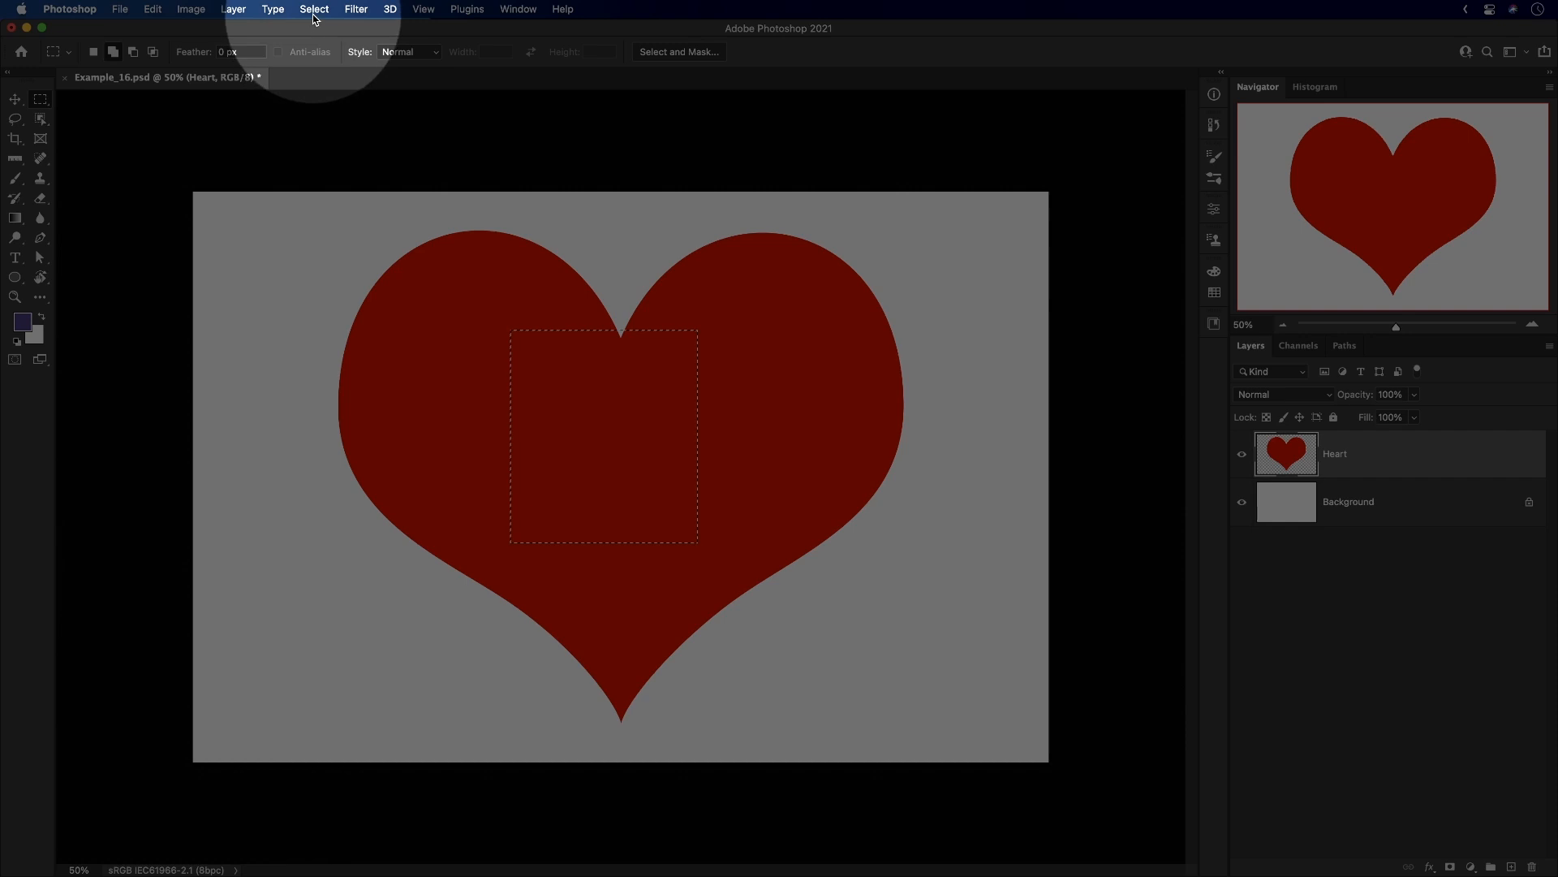
Resize the selection with Transform Selection, ending at about 115% width and 121% height.
click(314, 9)
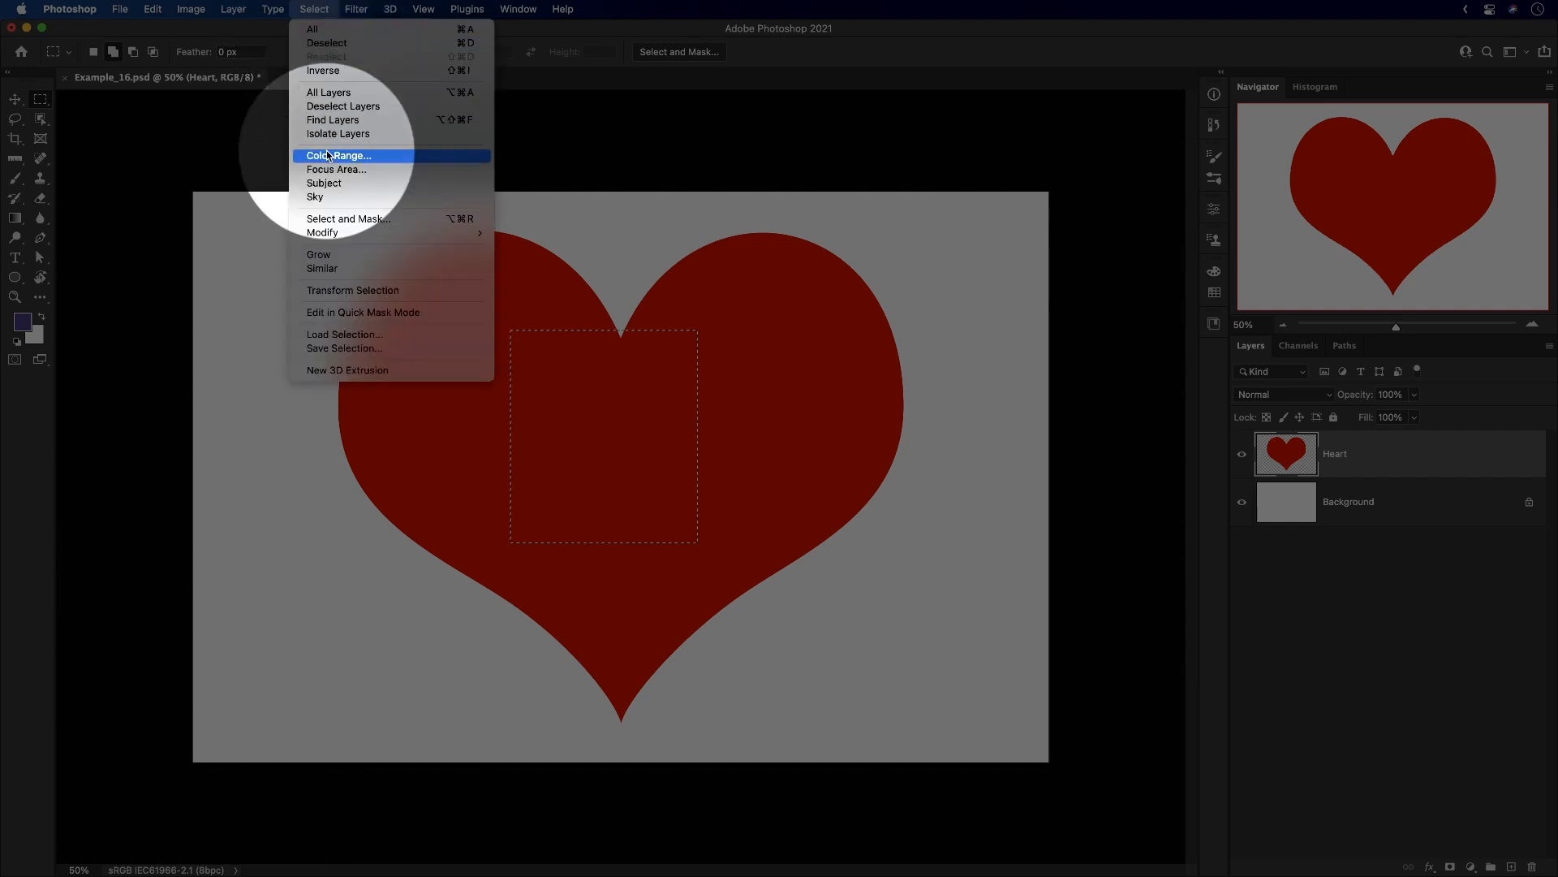
click(373, 292)
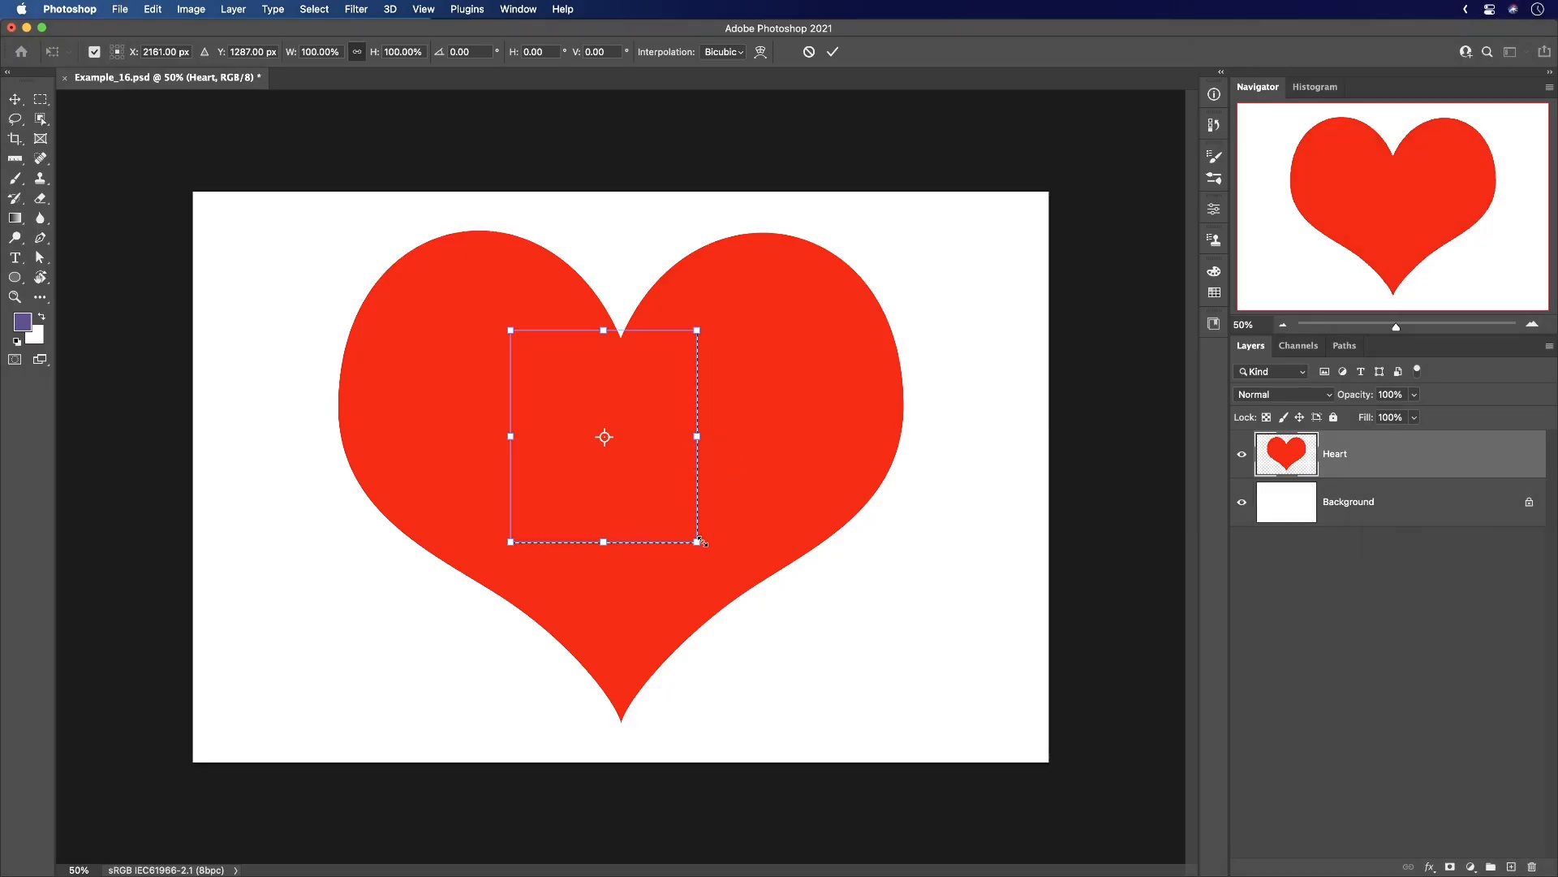
drag(703, 538, 647, 487)
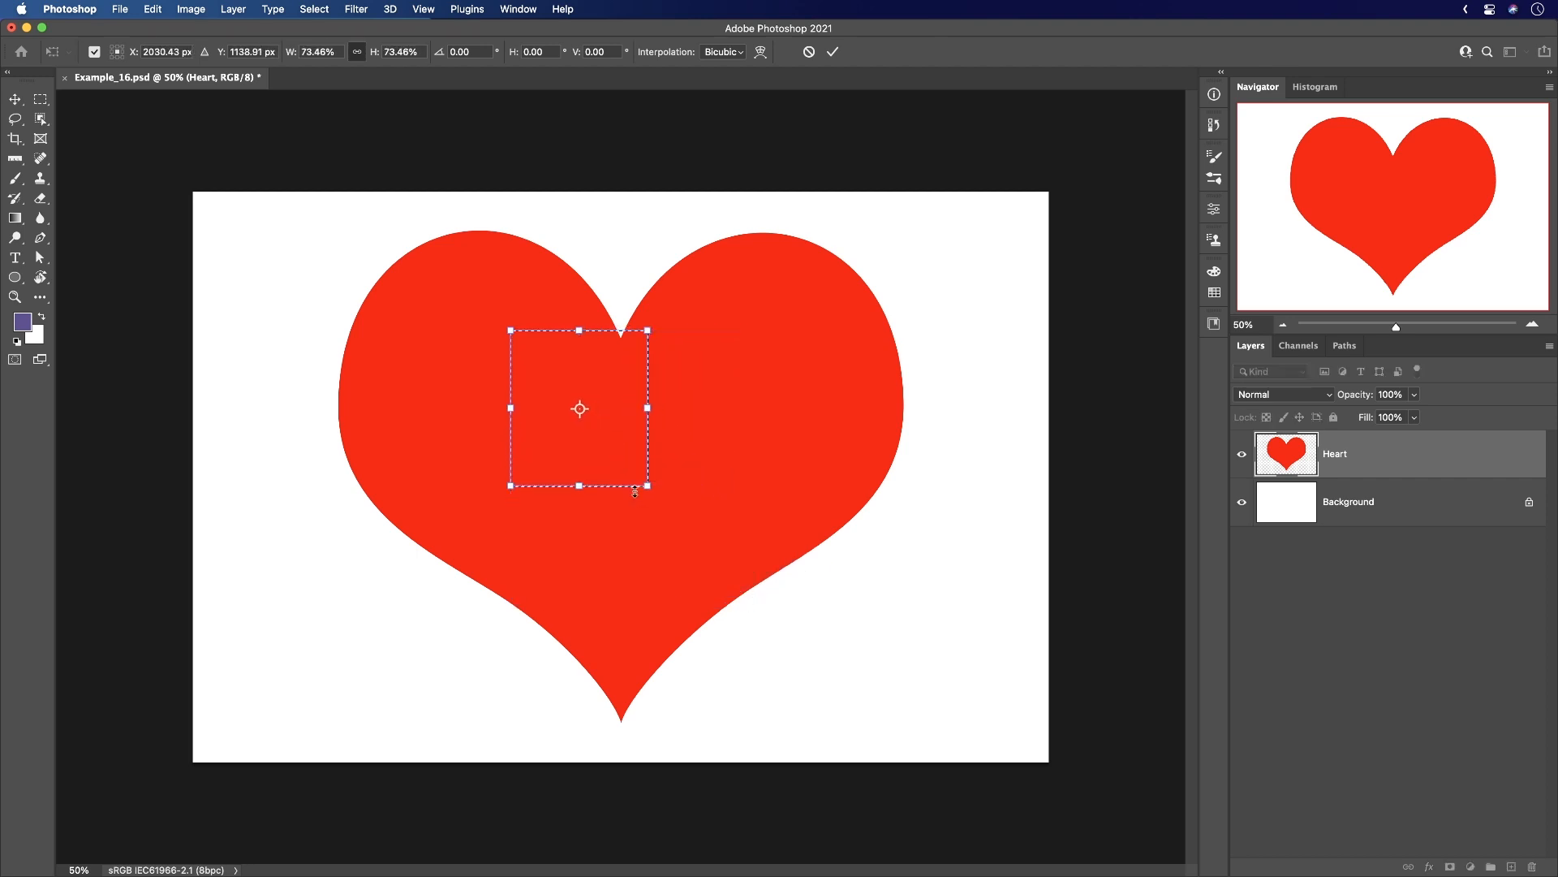
drag(646, 408, 669, 483)
key(shift)
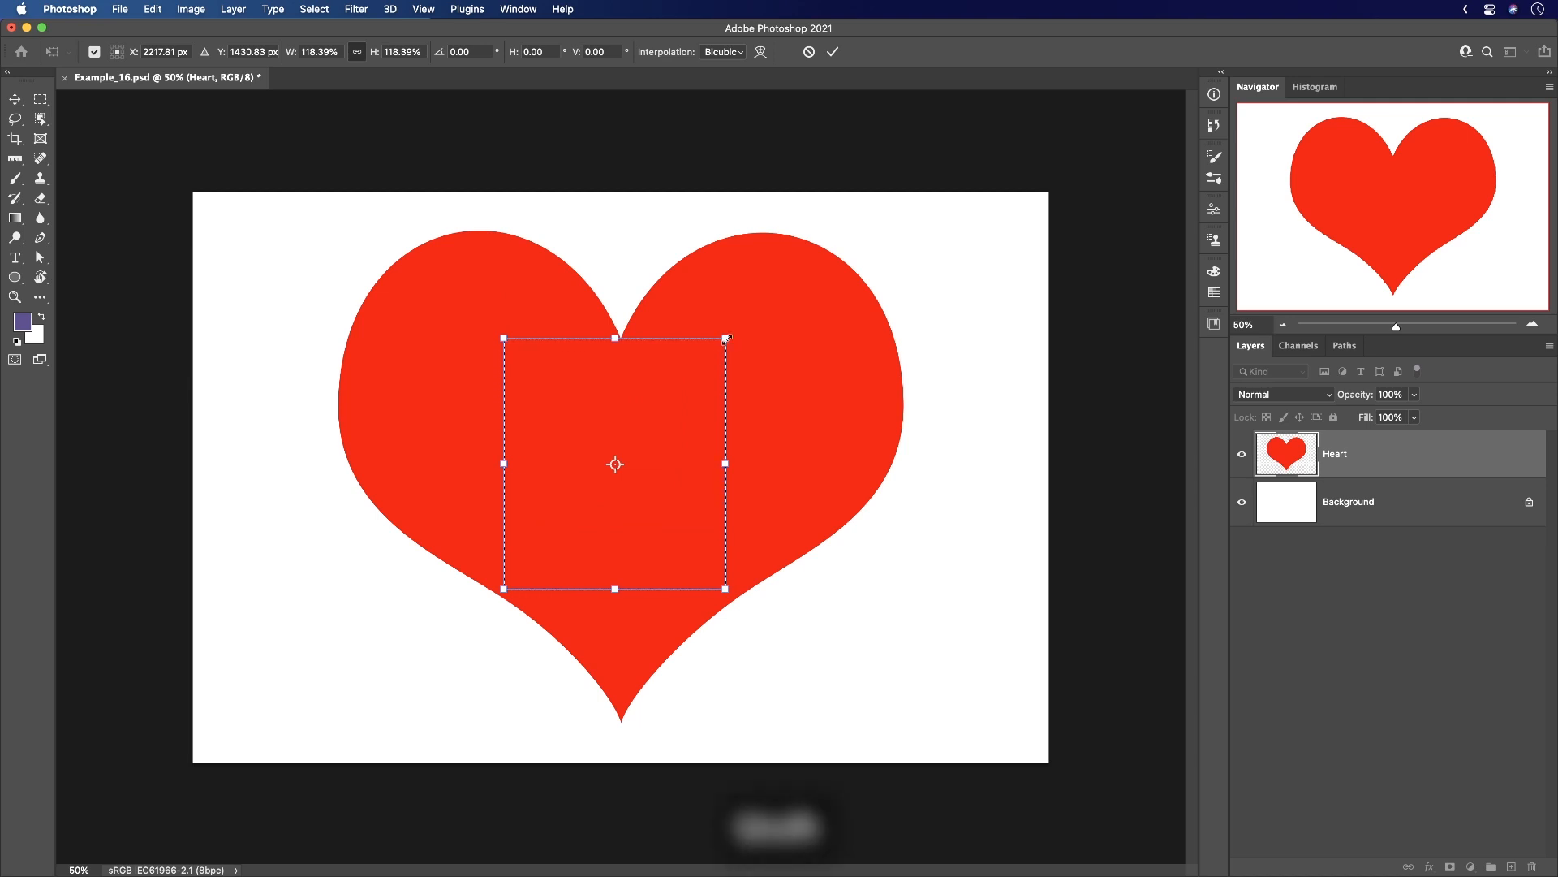
mouse_move(726, 337)
mouse_down()
mouse_move(727, 313)
mouse_move(572, 372)
mouse_move(788, 354)
mouse_move(579, 284)
mouse_move(729, 422)
mouse_move(610, 278)
mouse_move(764, 380)
mouse_move(578, 276)
mouse_move(751, 302)
mouse_move(629, 349)
mouse_move(765, 285)
mouse_move(621, 382)
mouse_move(775, 300)
mouse_move(568, 341)
mouse_move(793, 351)
mouse_move(720, 332)
mouse_up()
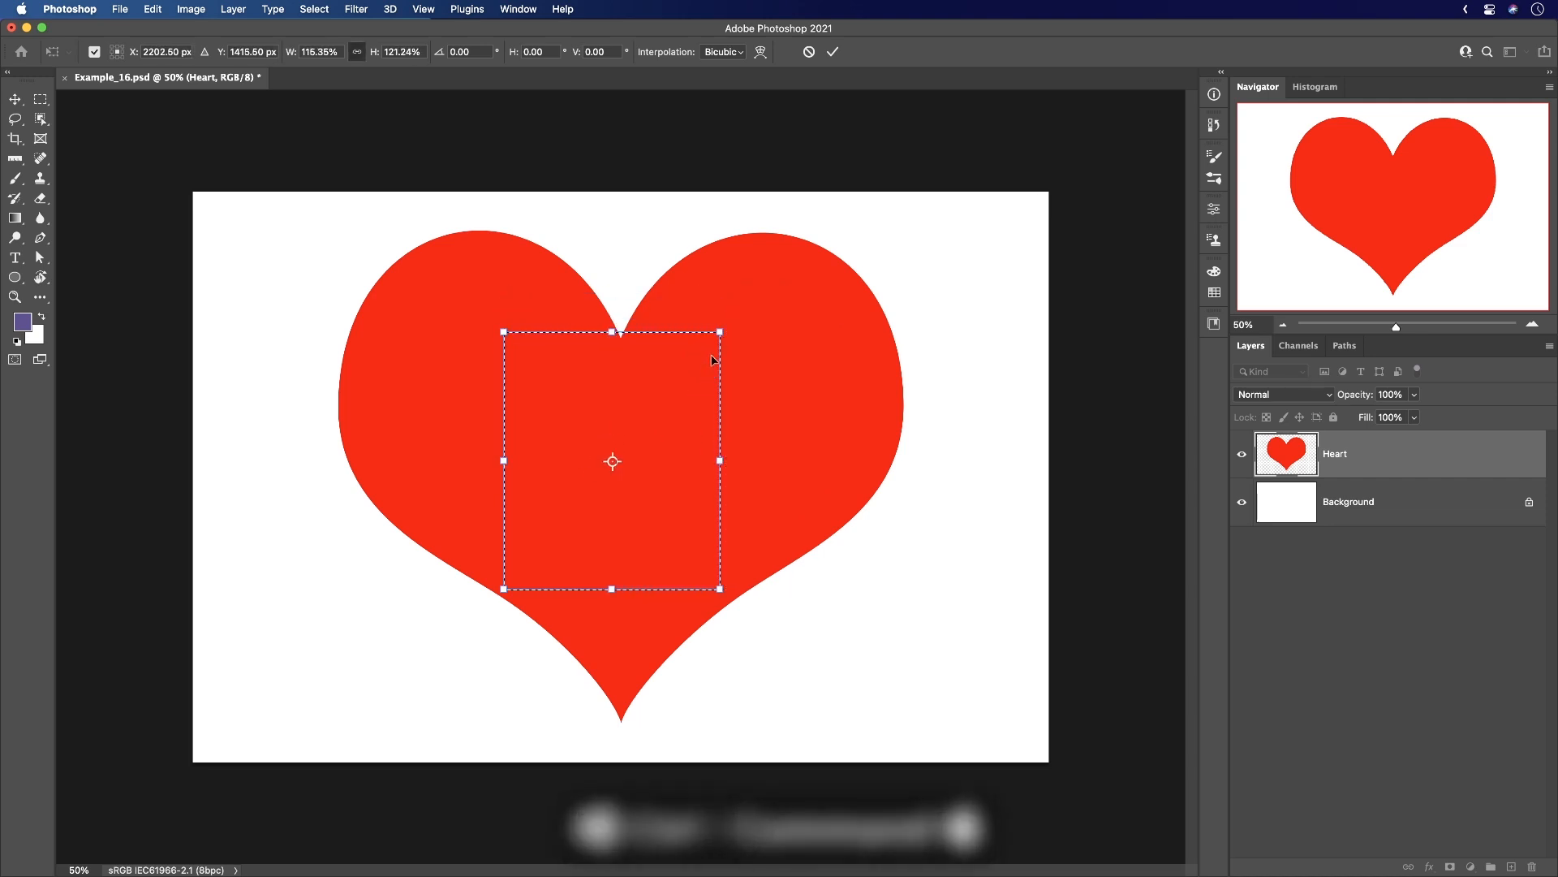
Distort the selection into an irregular quadrilateral by moving each of its four corners independently.
drag(722, 331, 658, 342)
drag(505, 332, 557, 352)
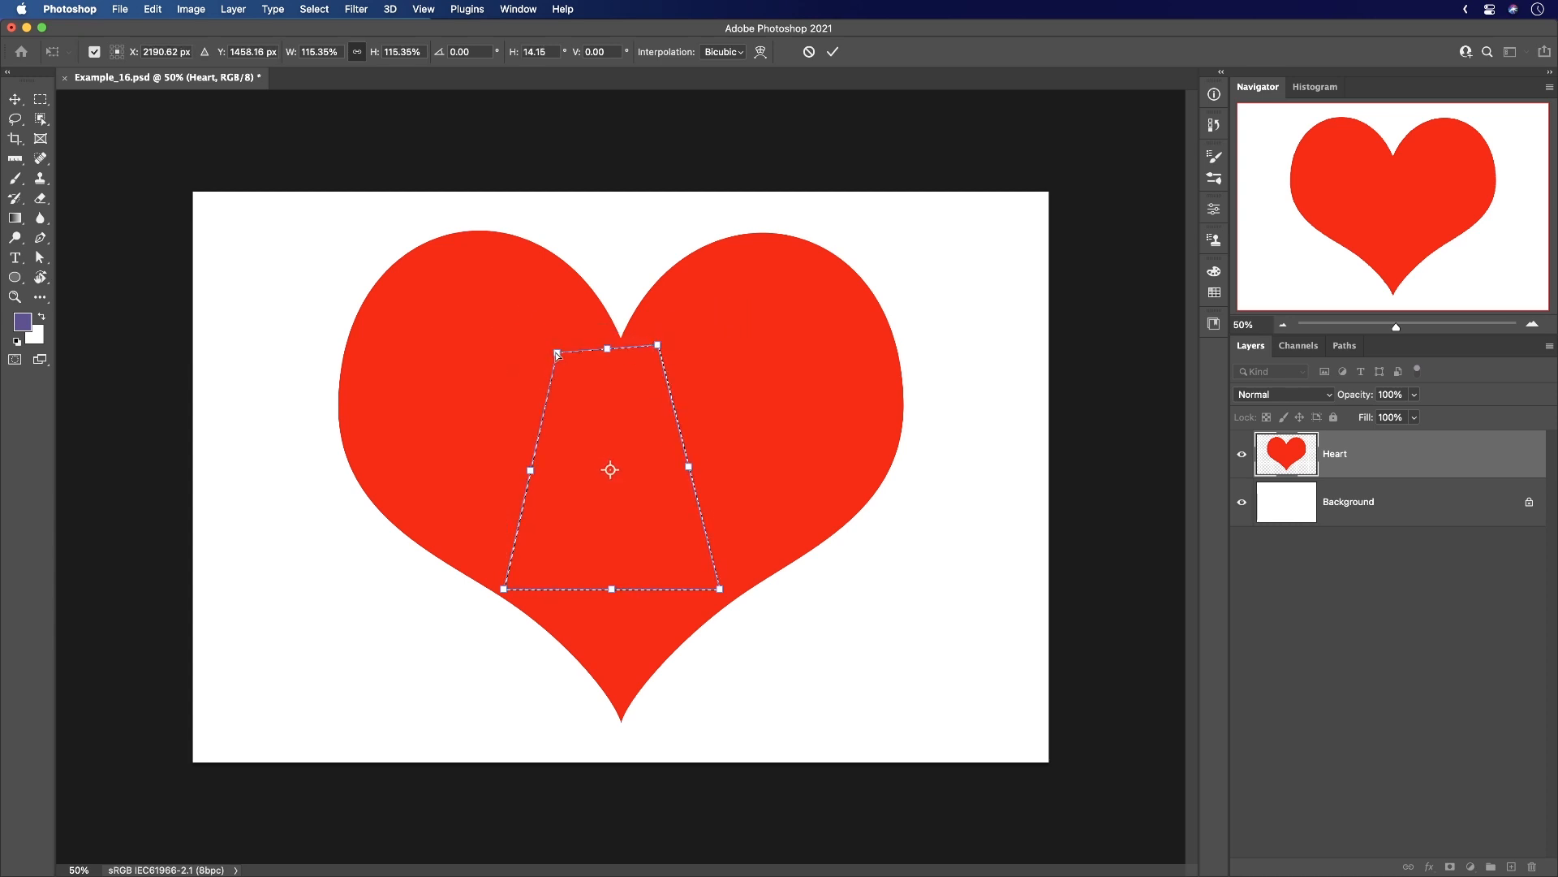
drag(720, 589, 837, 533)
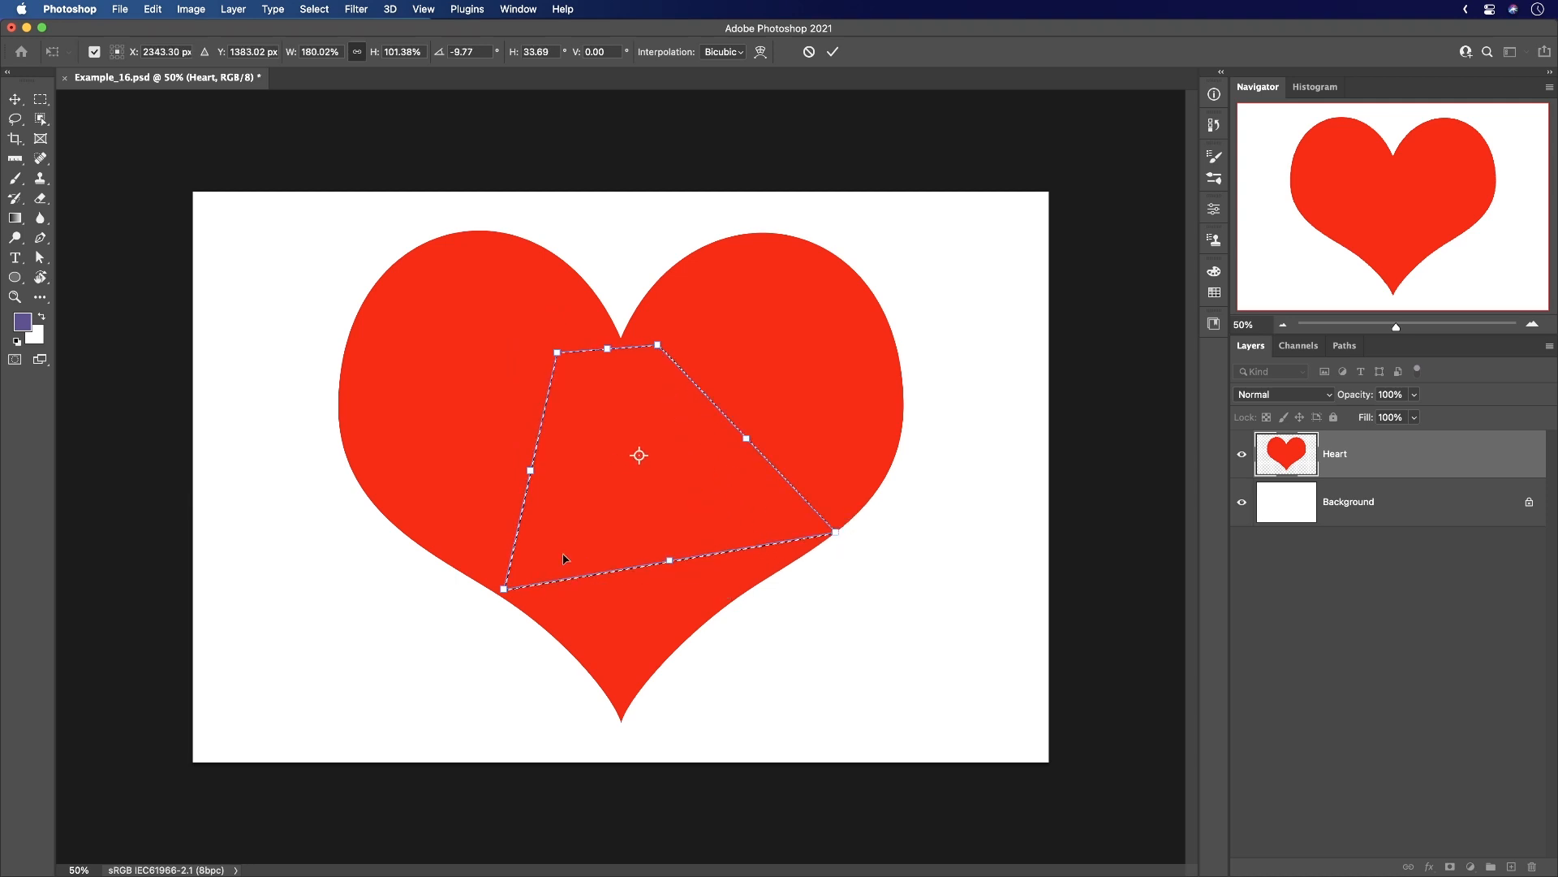
drag(504, 588, 452, 493)
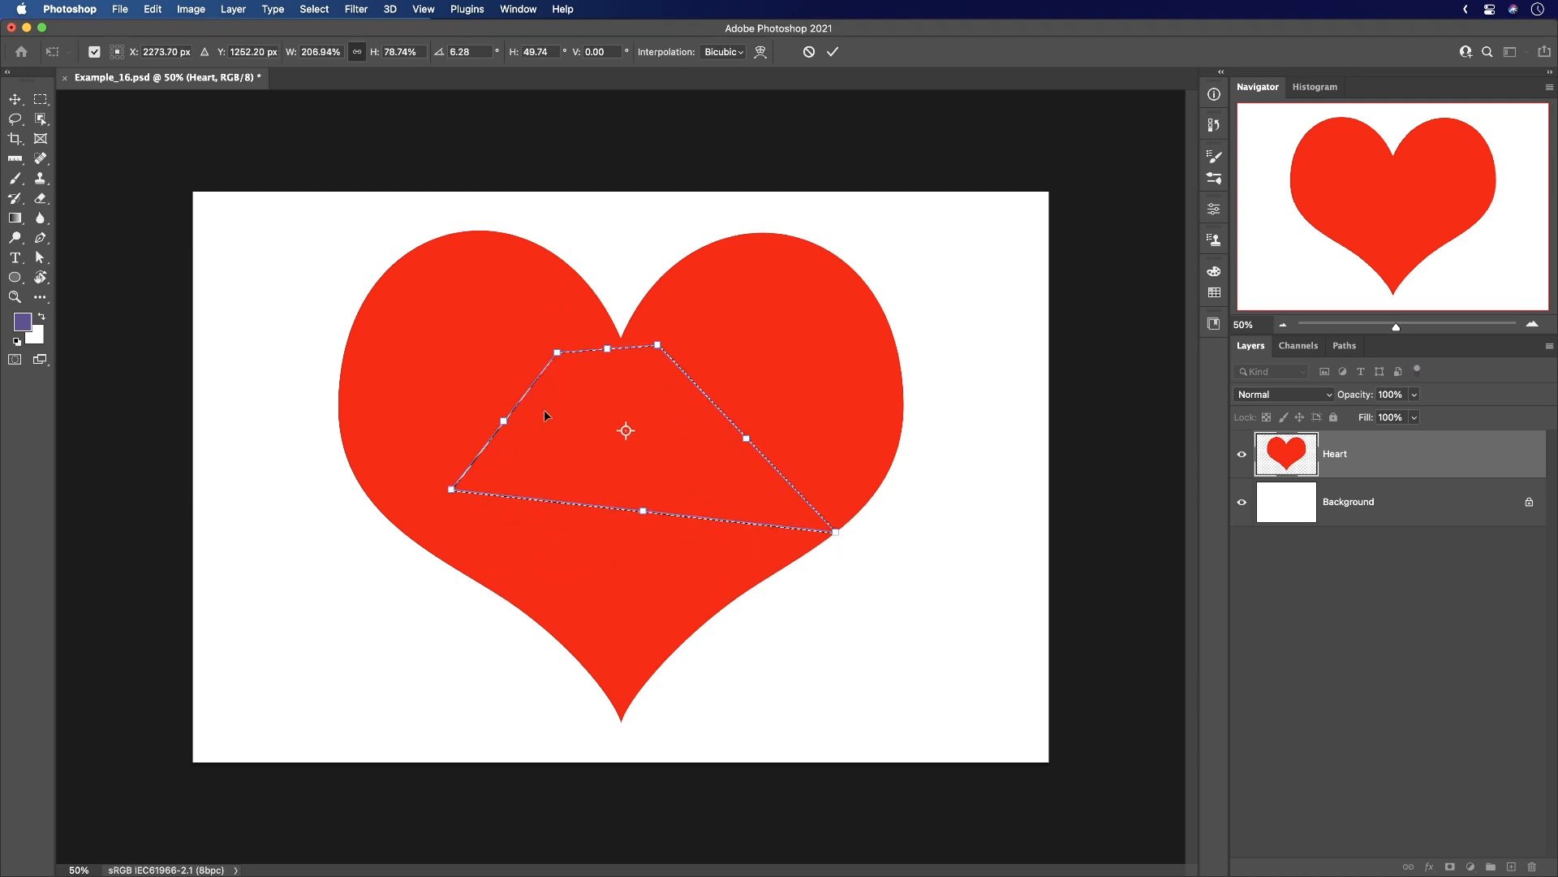
Skew the selection's left side, narrow and reshape its lower corners, and apply the transformation.
mouse_move(505, 422)
mouse_down()
mouse_move(583, 452)
mouse_move(528, 437)
mouse_up()
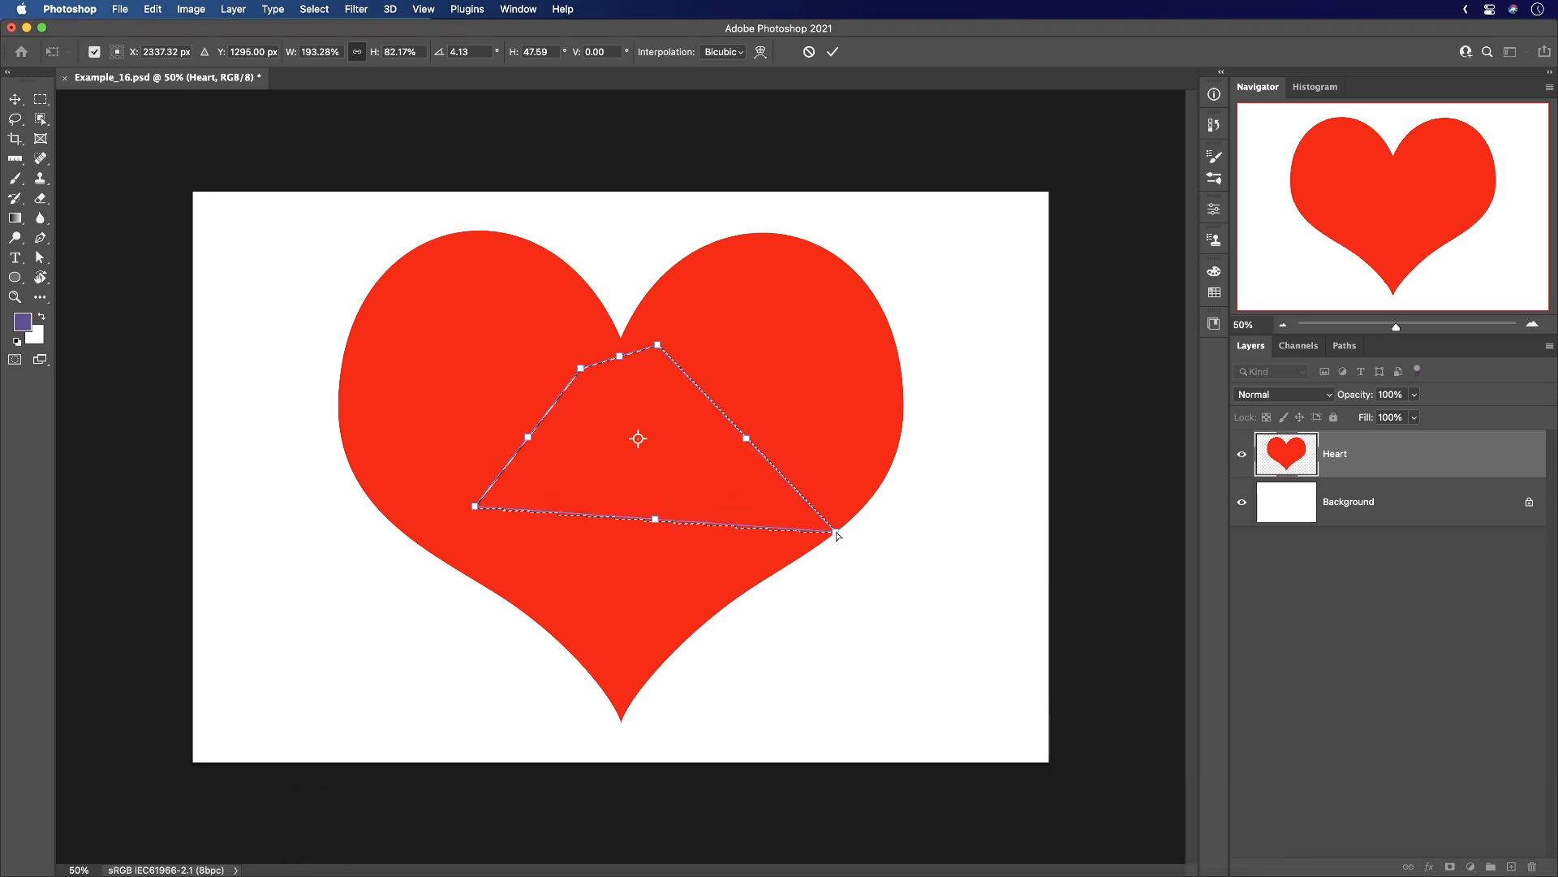
drag(836, 534, 735, 524)
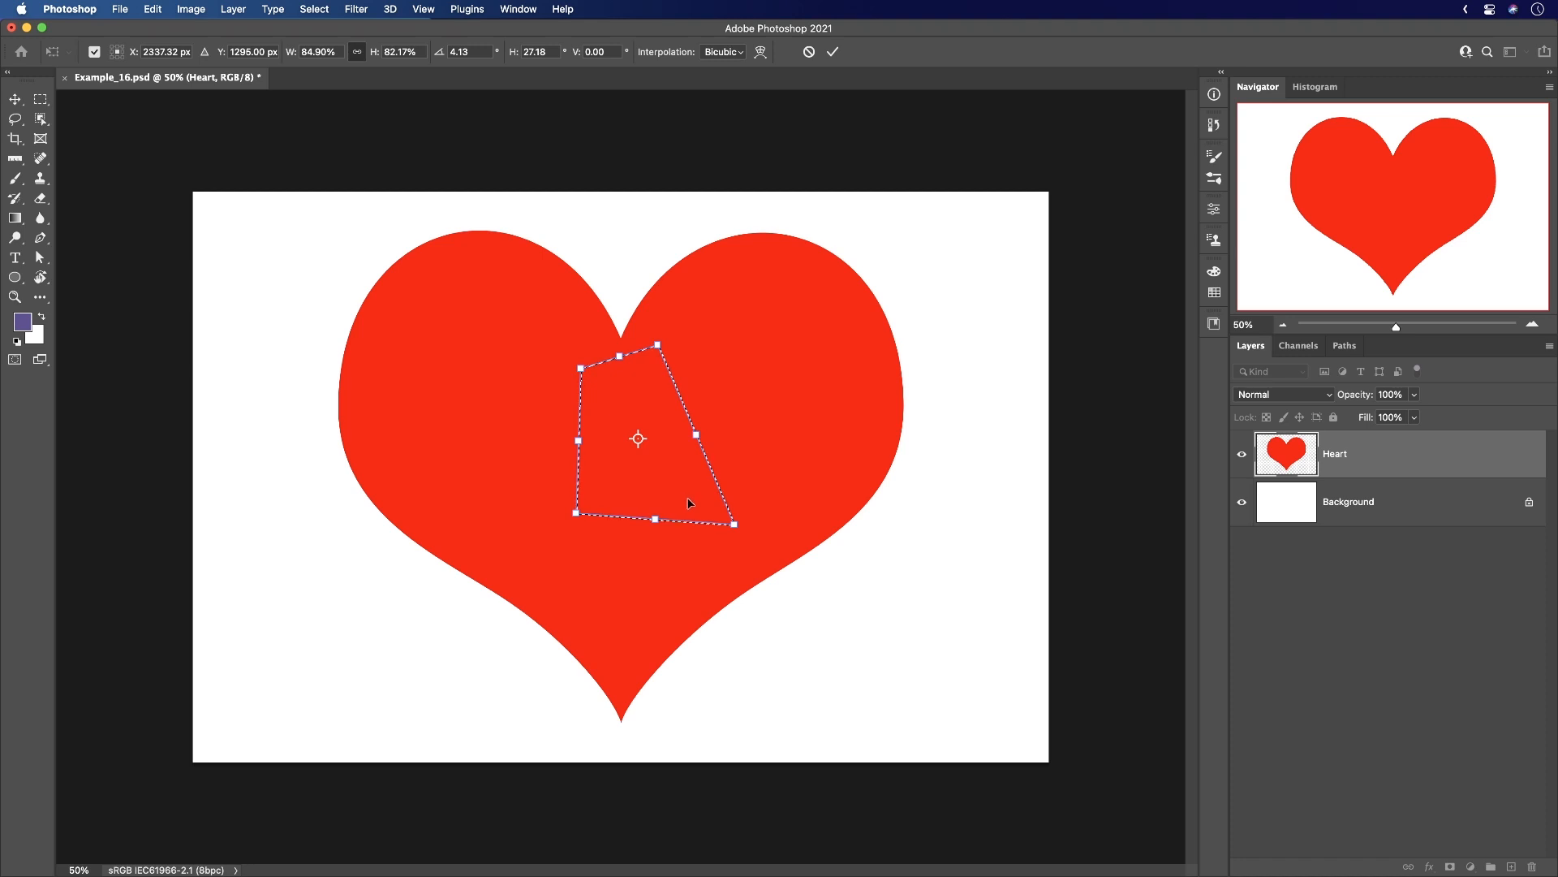
drag(734, 524, 657, 566)
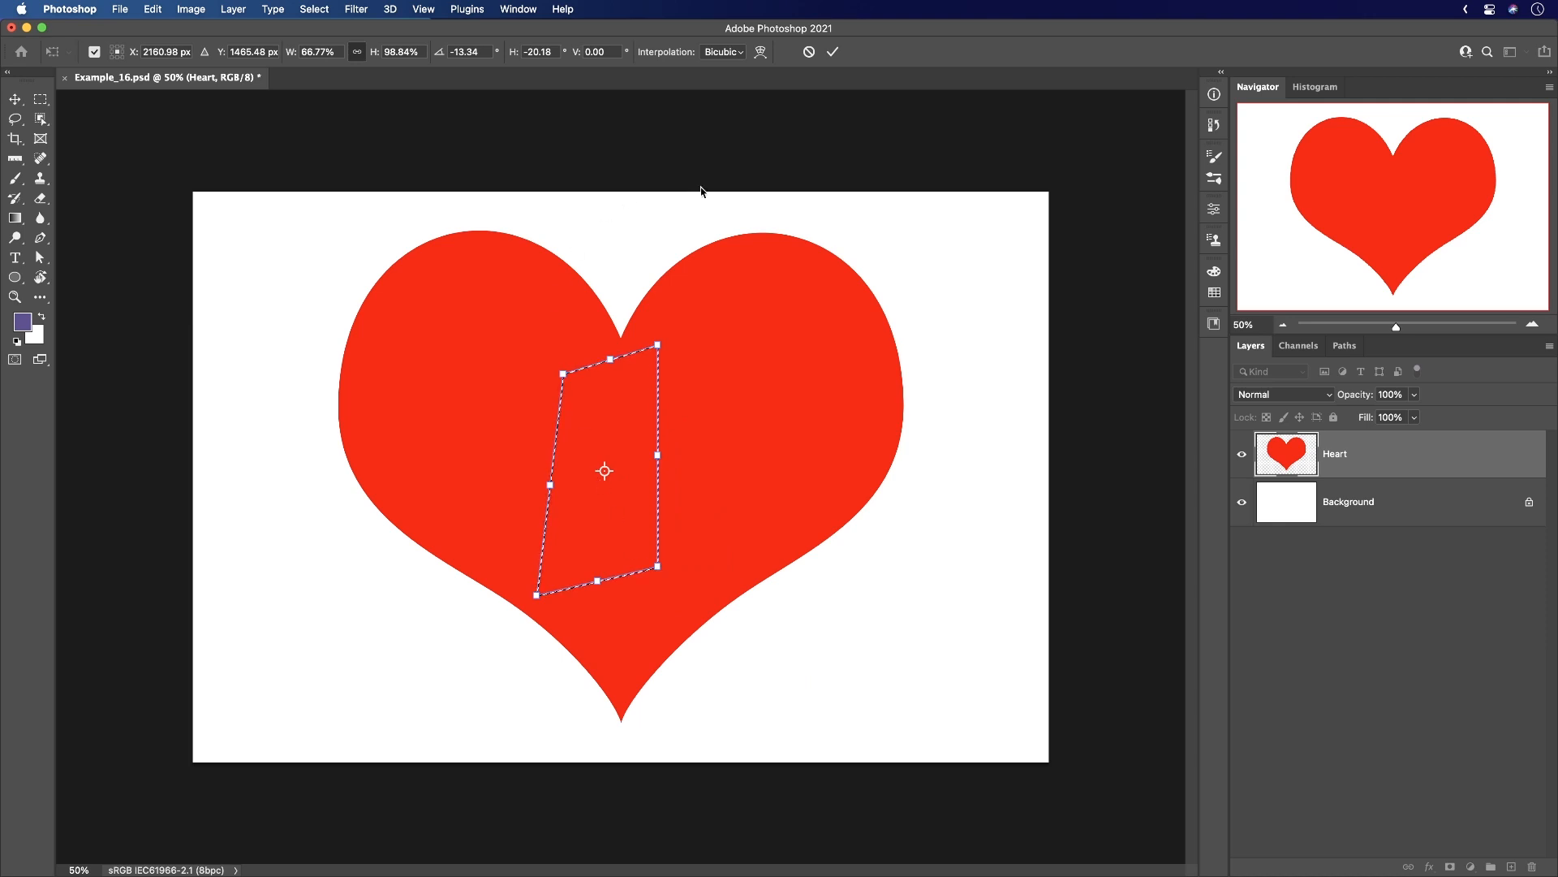
click(833, 51)
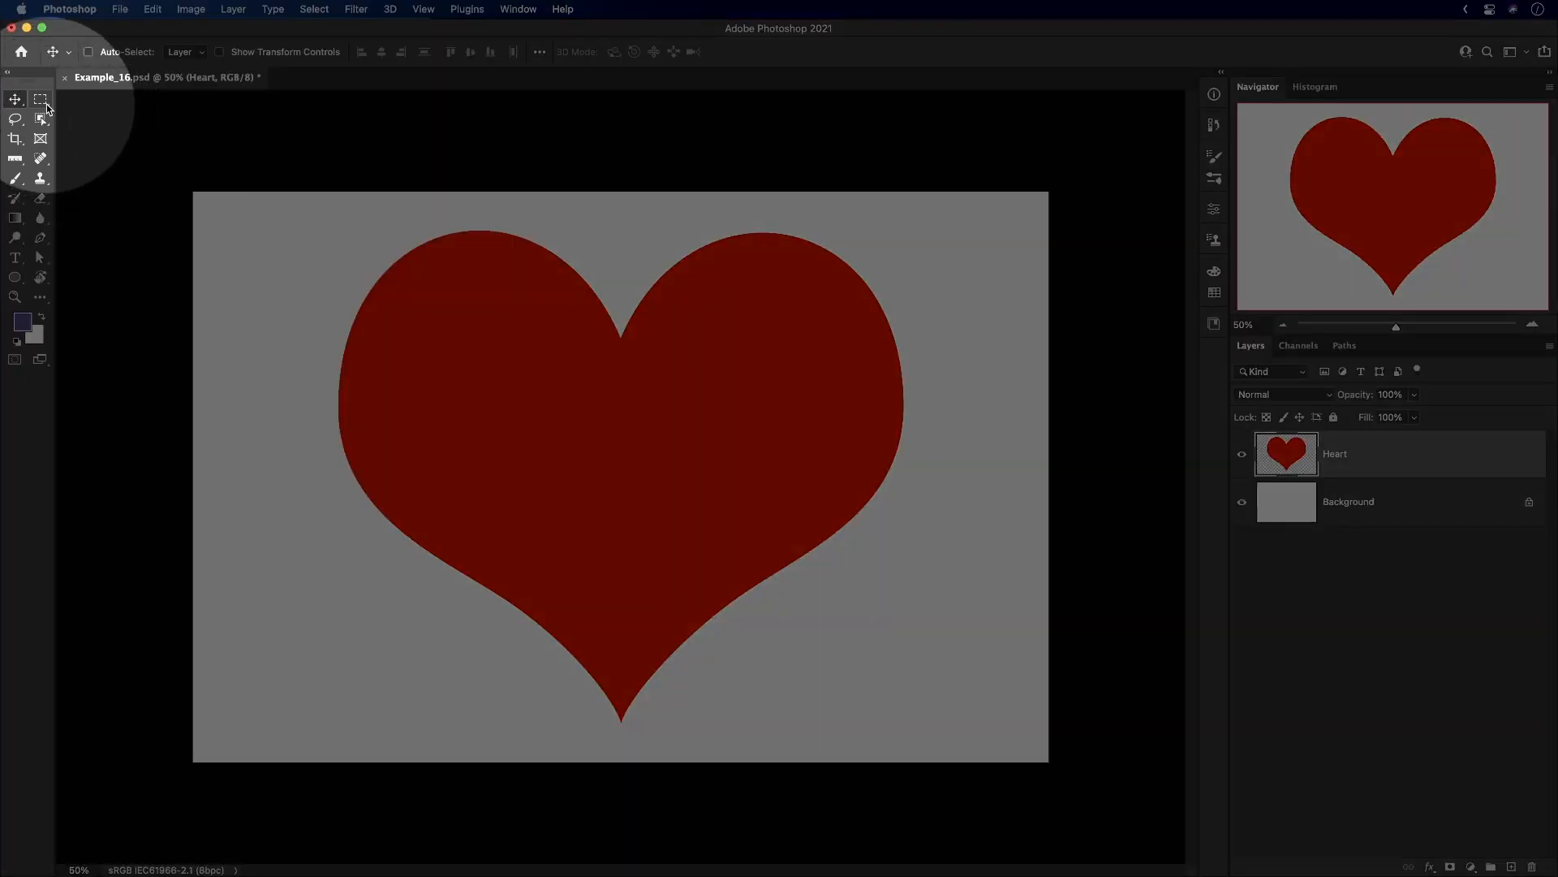
Select the left half of the heart with a rectangular marquee and cut it to a new layer.
click(41, 99)
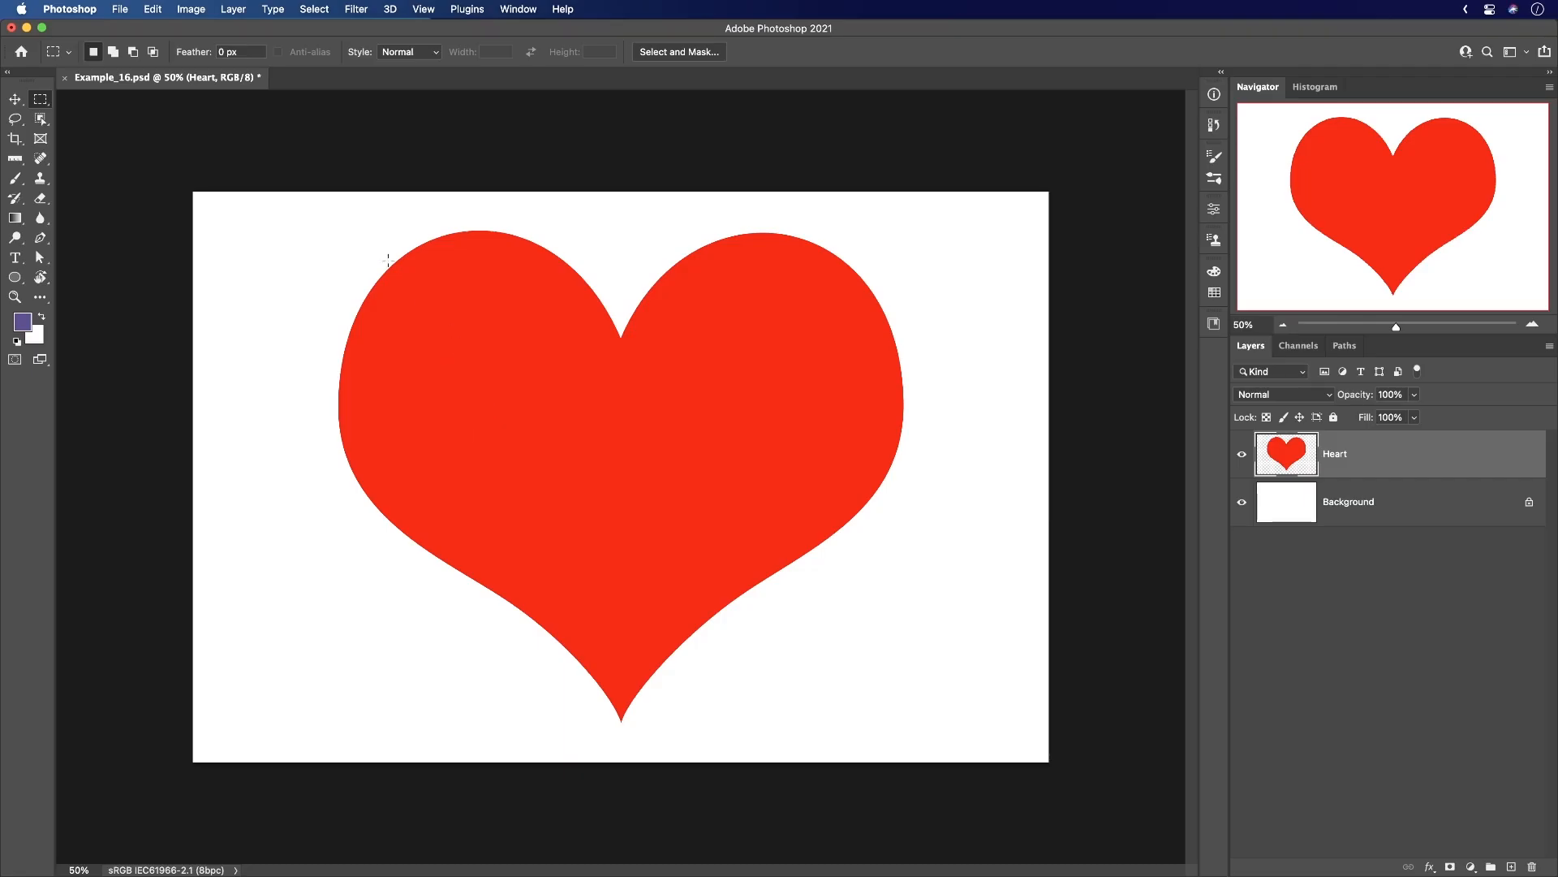
drag(182, 185, 619, 821)
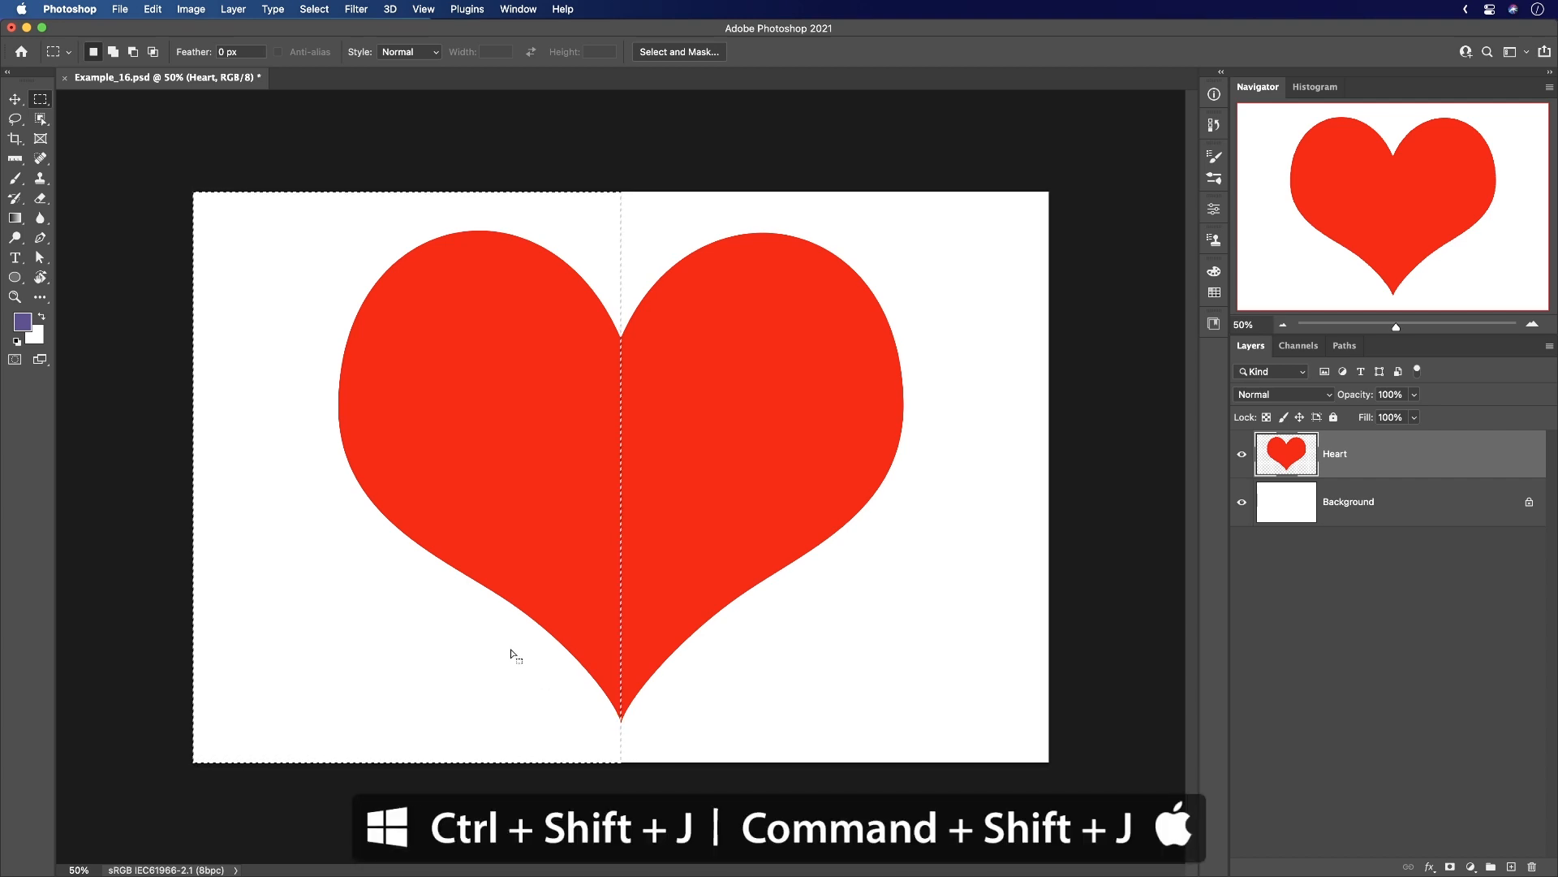
key(super+shift+j)
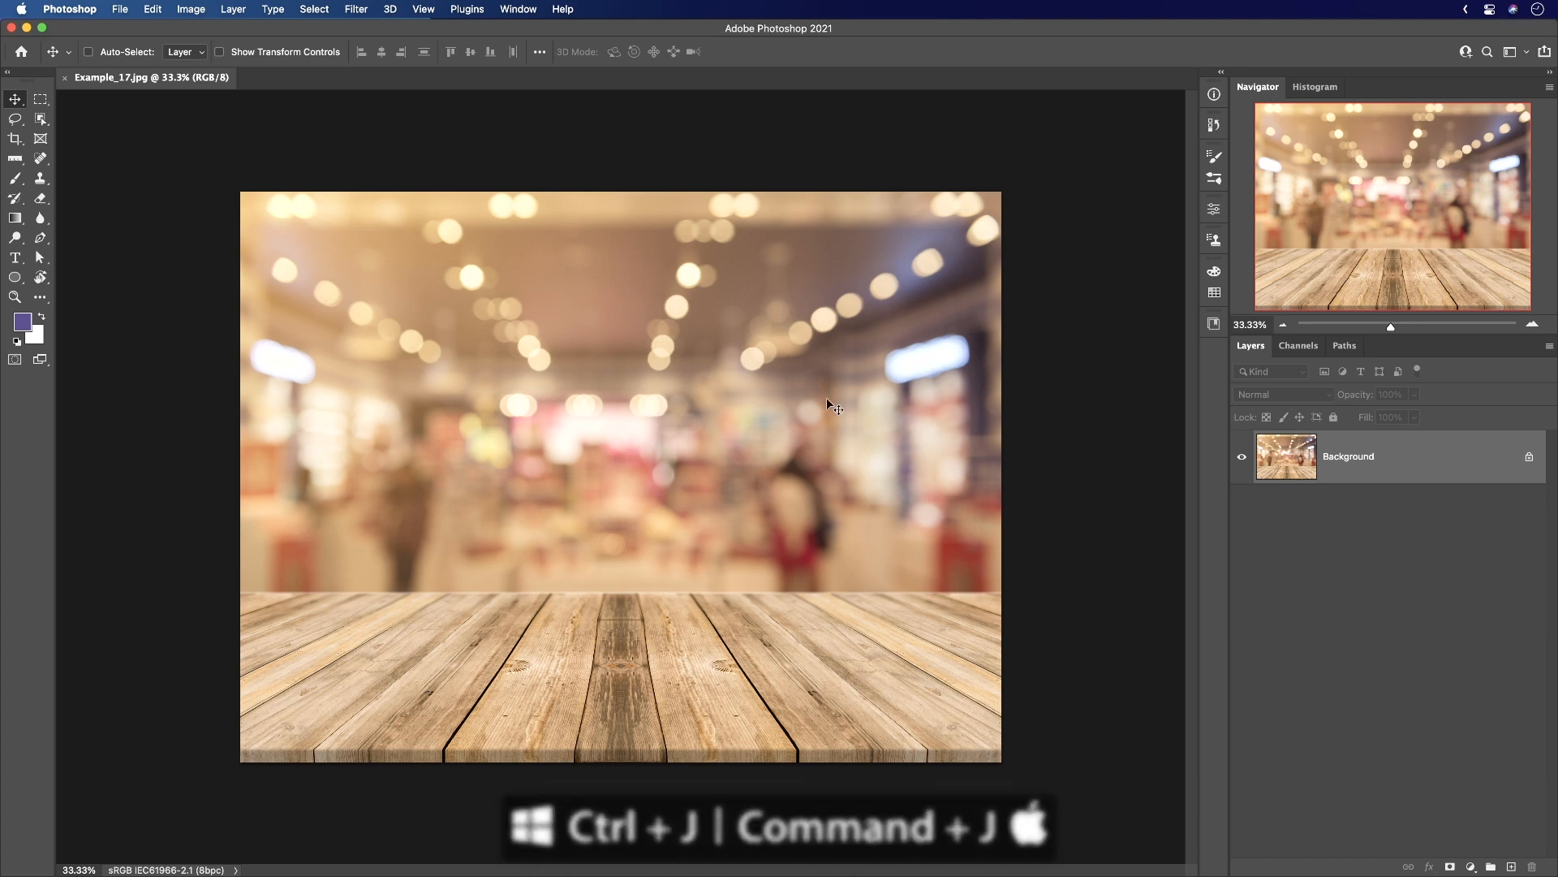
Duplicate the Background layer of Example_17.jpg and apply the Average blur filter to the copy.
key(super+j)
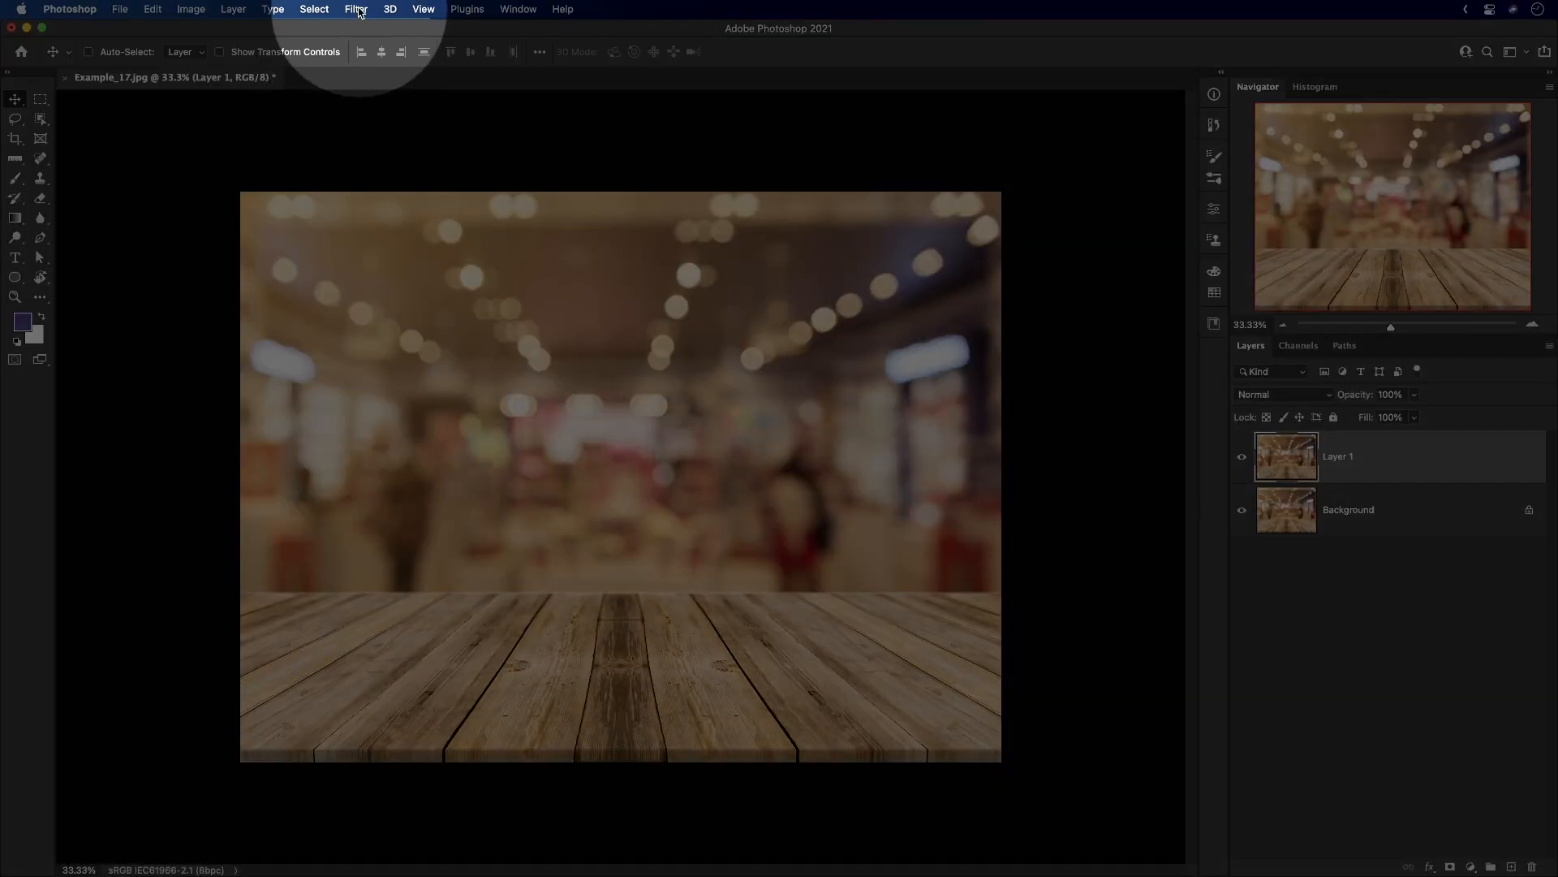
click(357, 9)
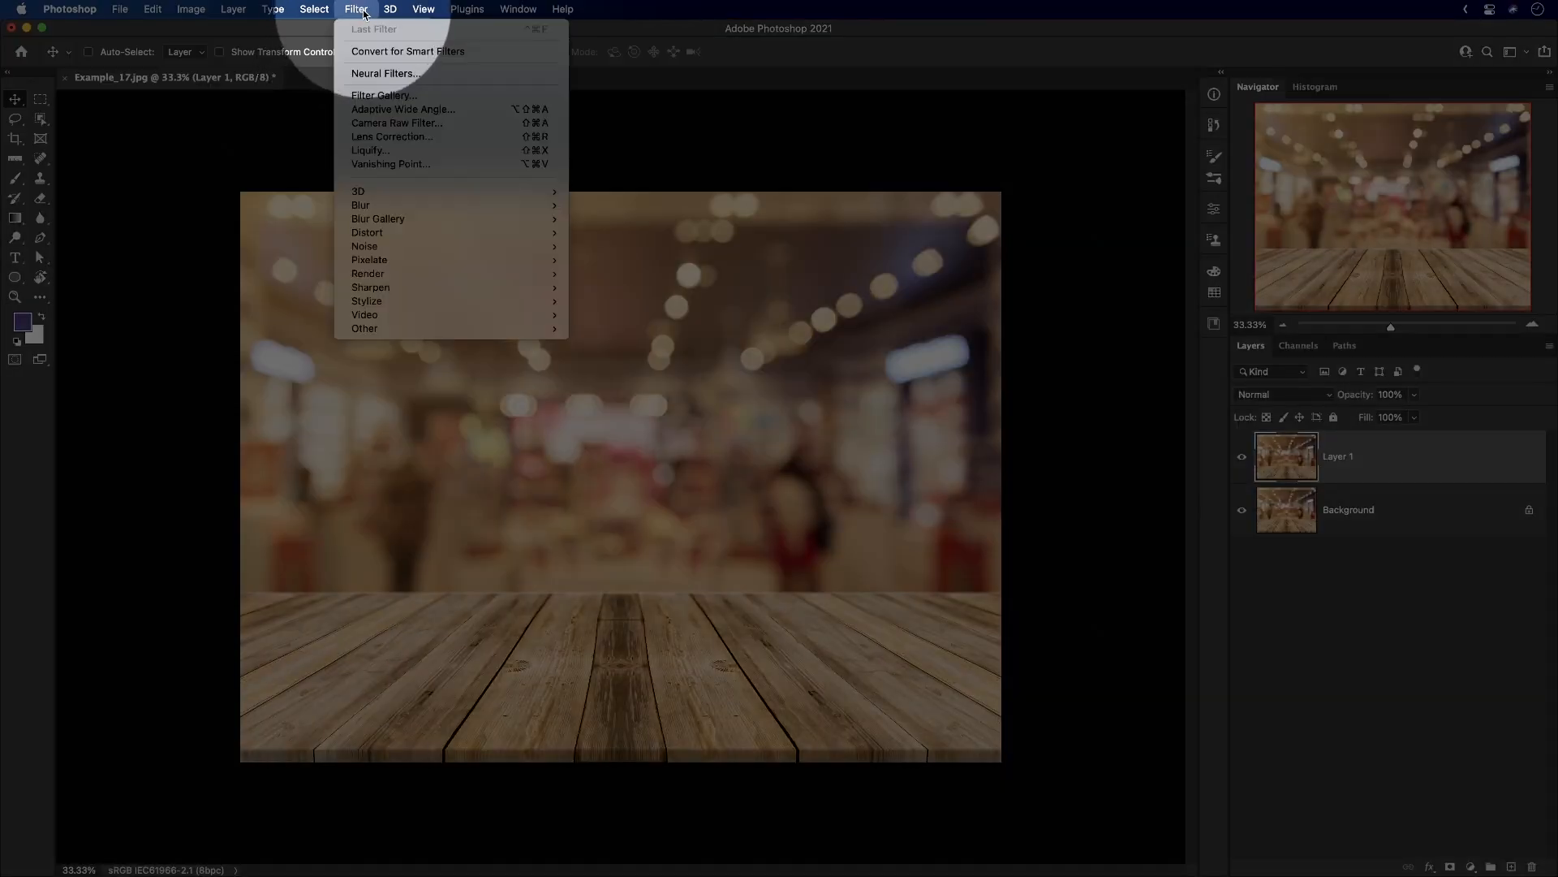
mouse_move(394, 199)
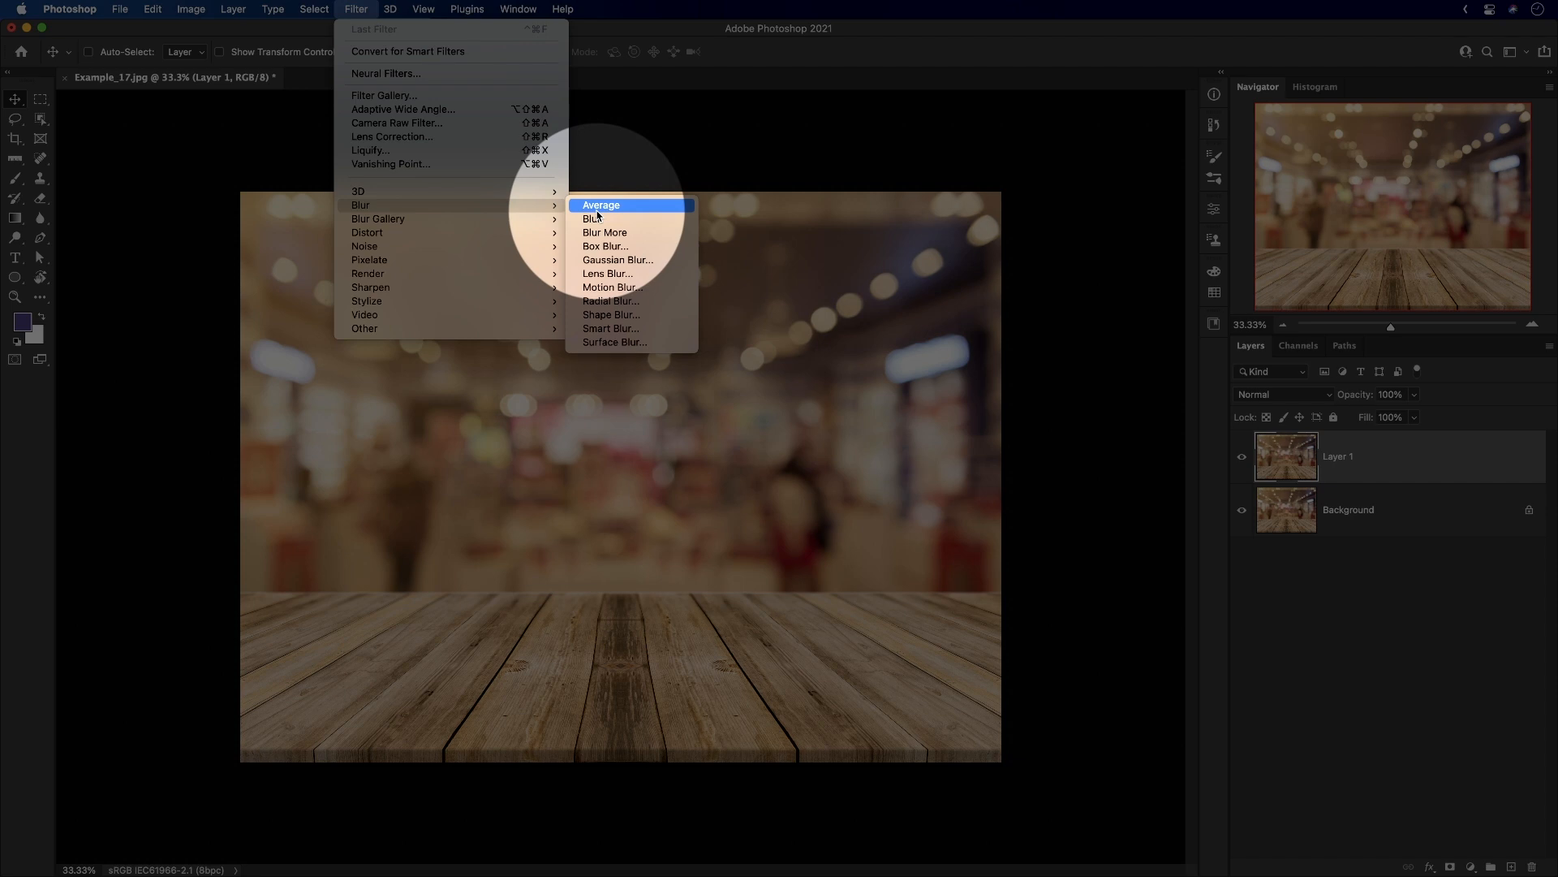
click(598, 213)
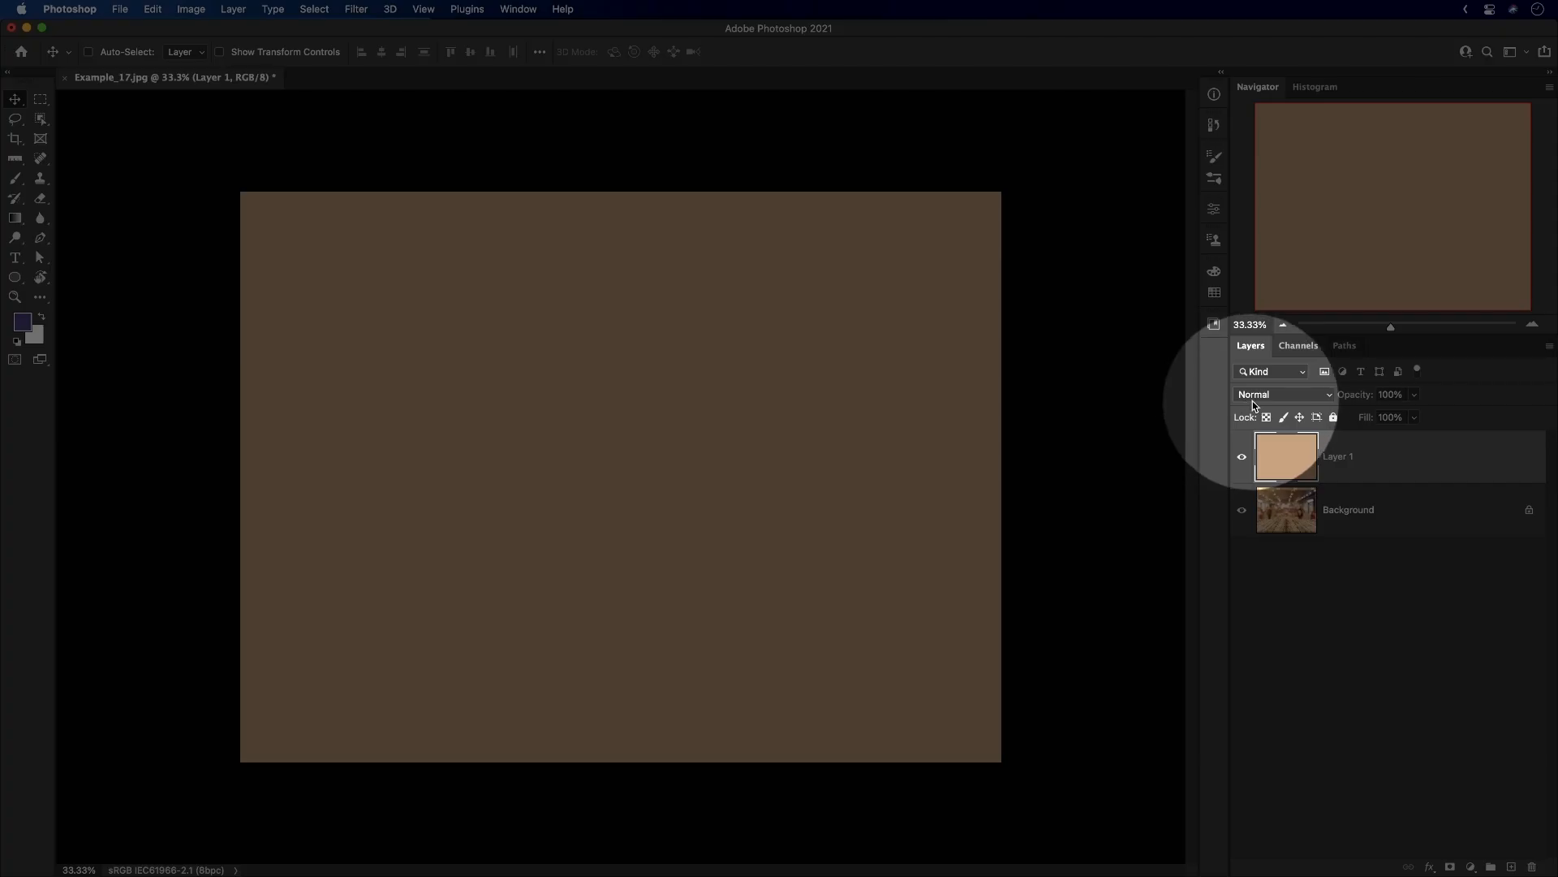
Blend the inverted Layer 1 in Color mode at 27% opacity, and delete the layer.
click(1254, 395)
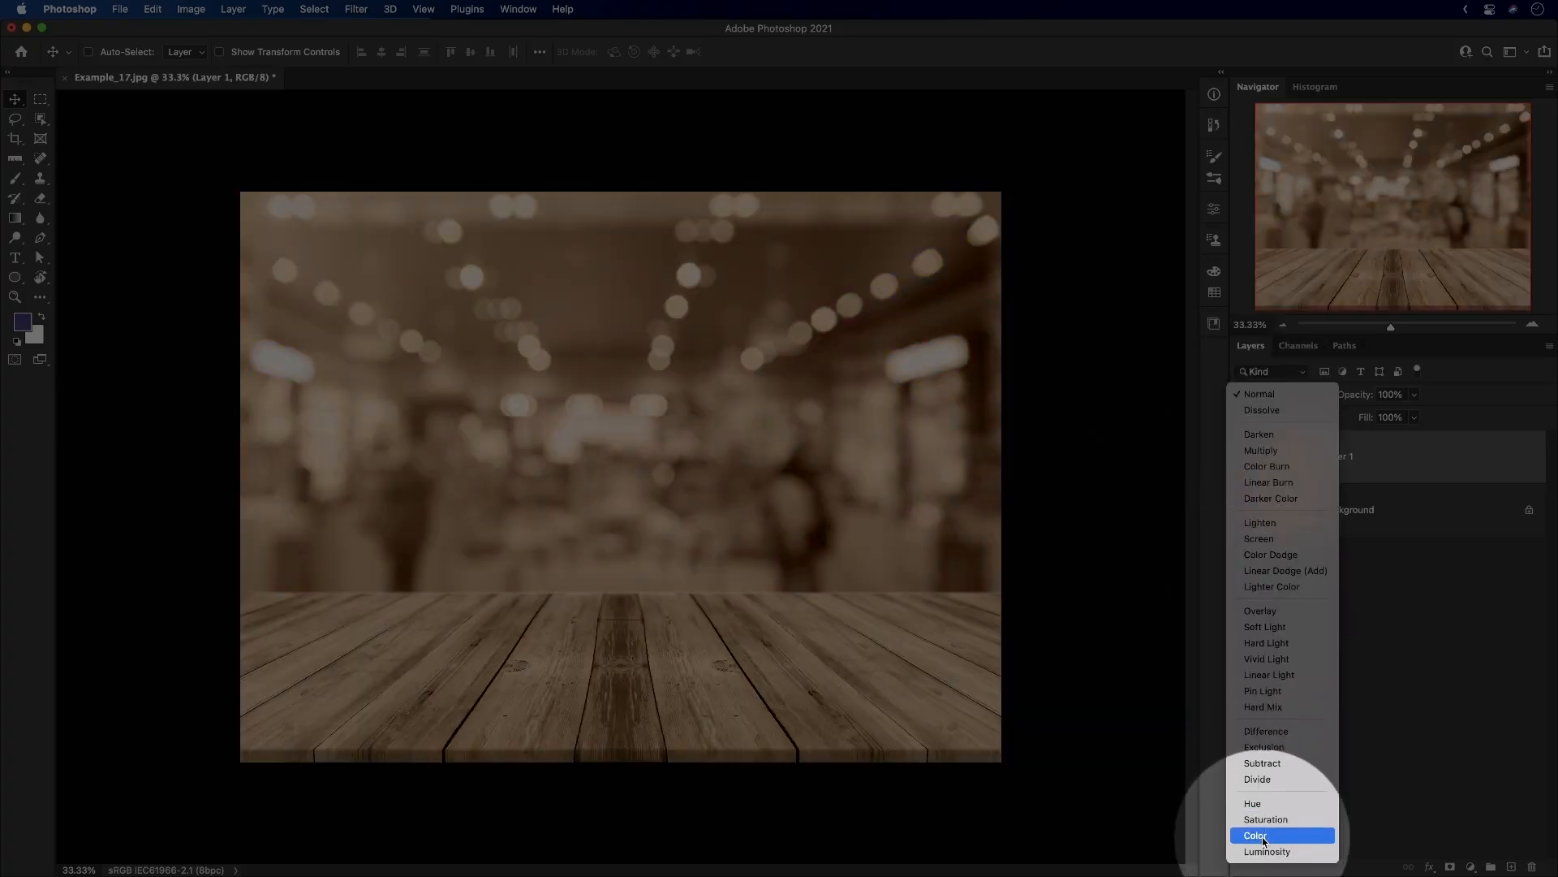
click(1263, 836)
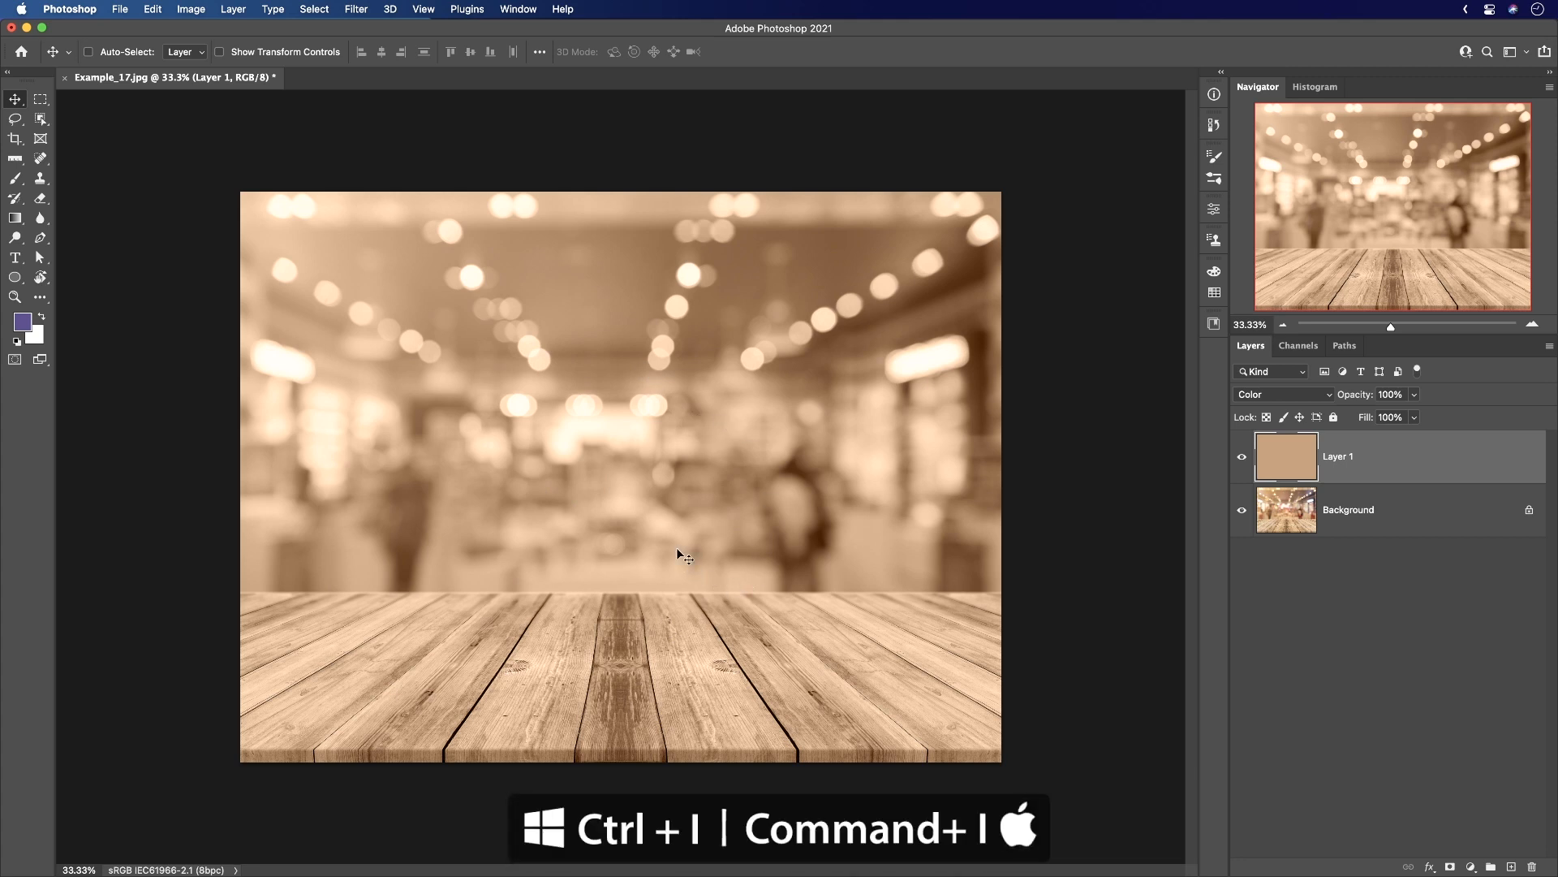
key(super+i)
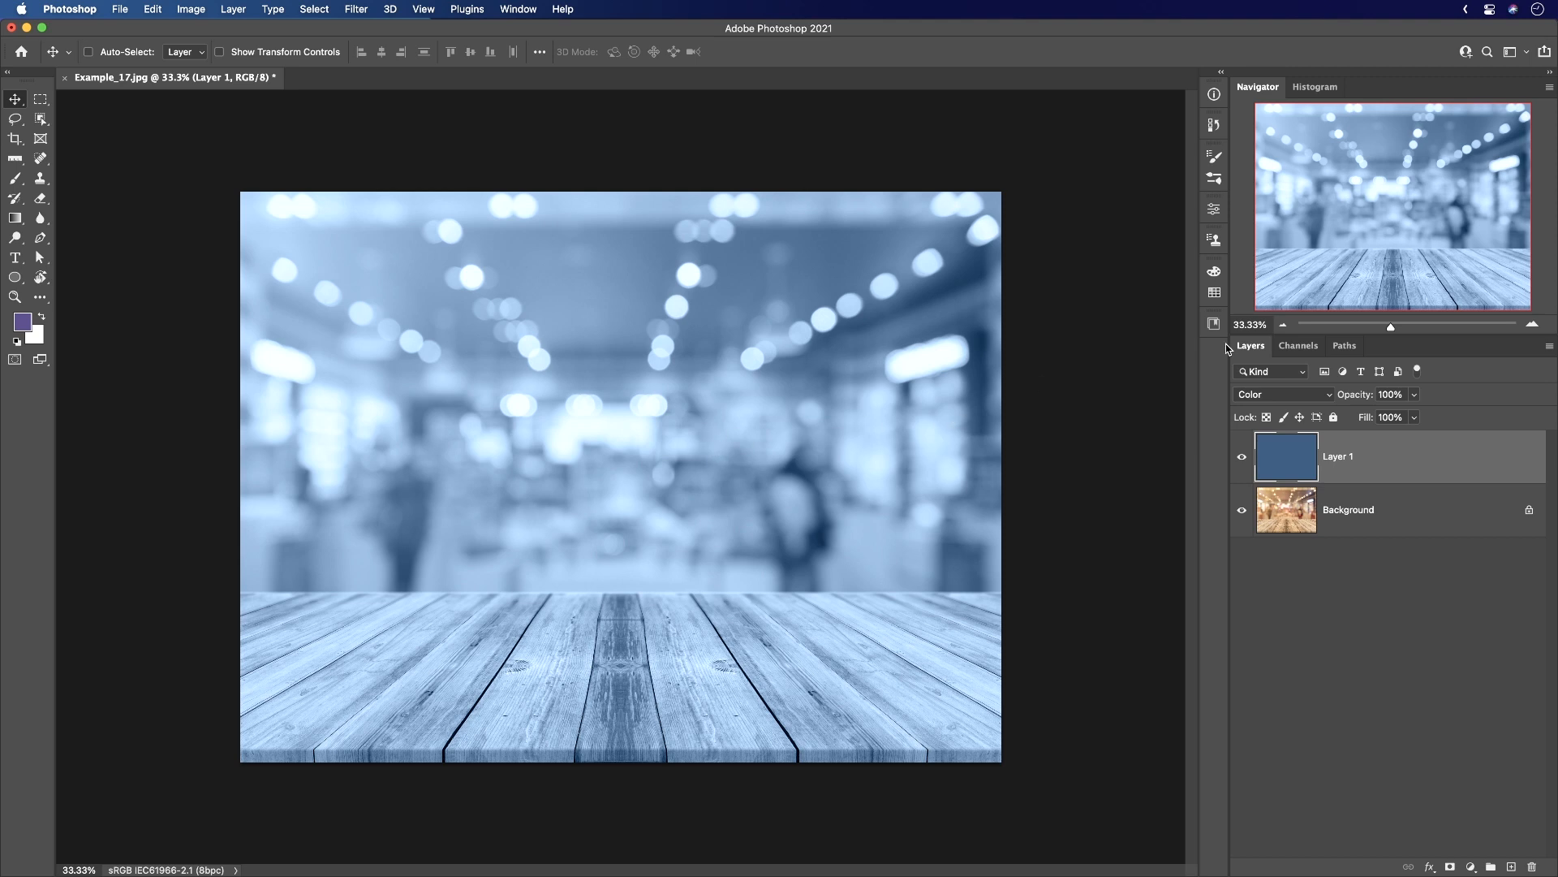
drag(1364, 399, 1307, 396)
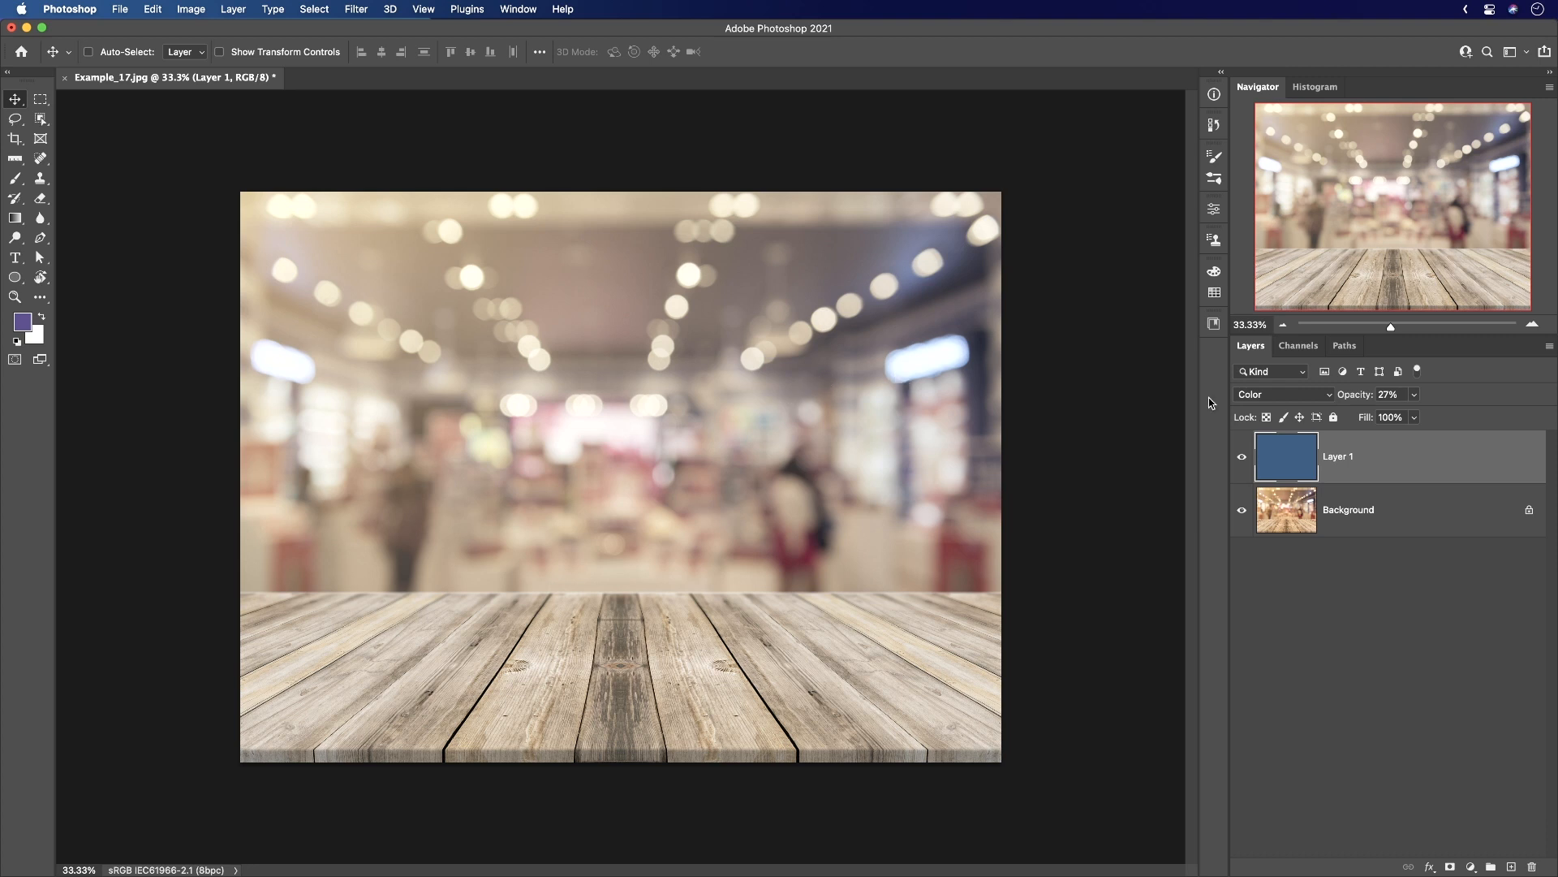
drag(1283, 455, 1532, 866)
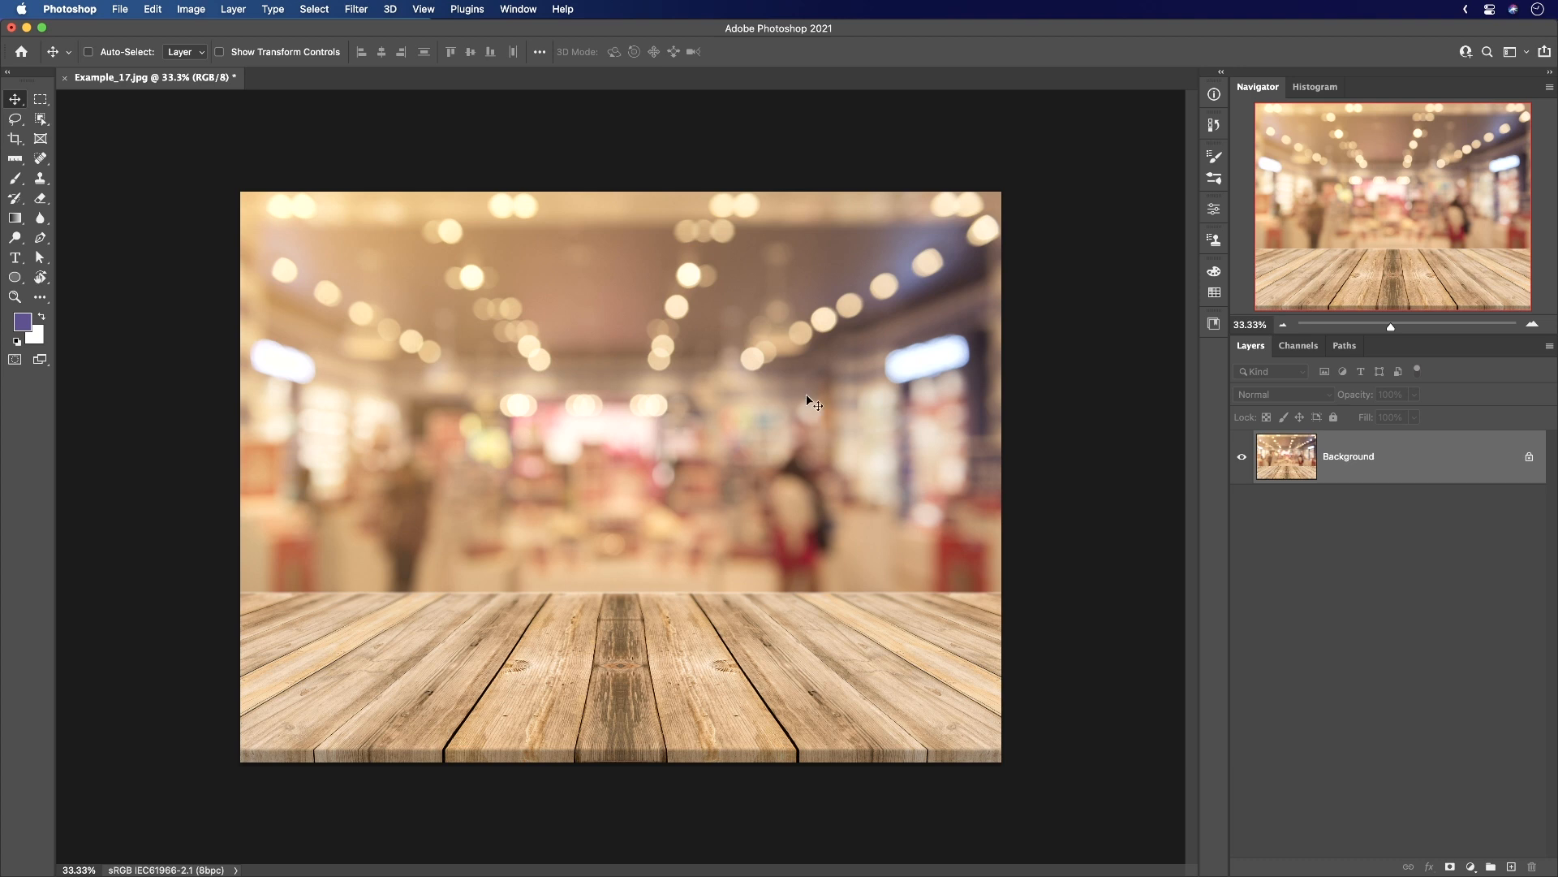
Select the blurred shop area above the wooden table and copy it to a new layer.
click(39, 99)
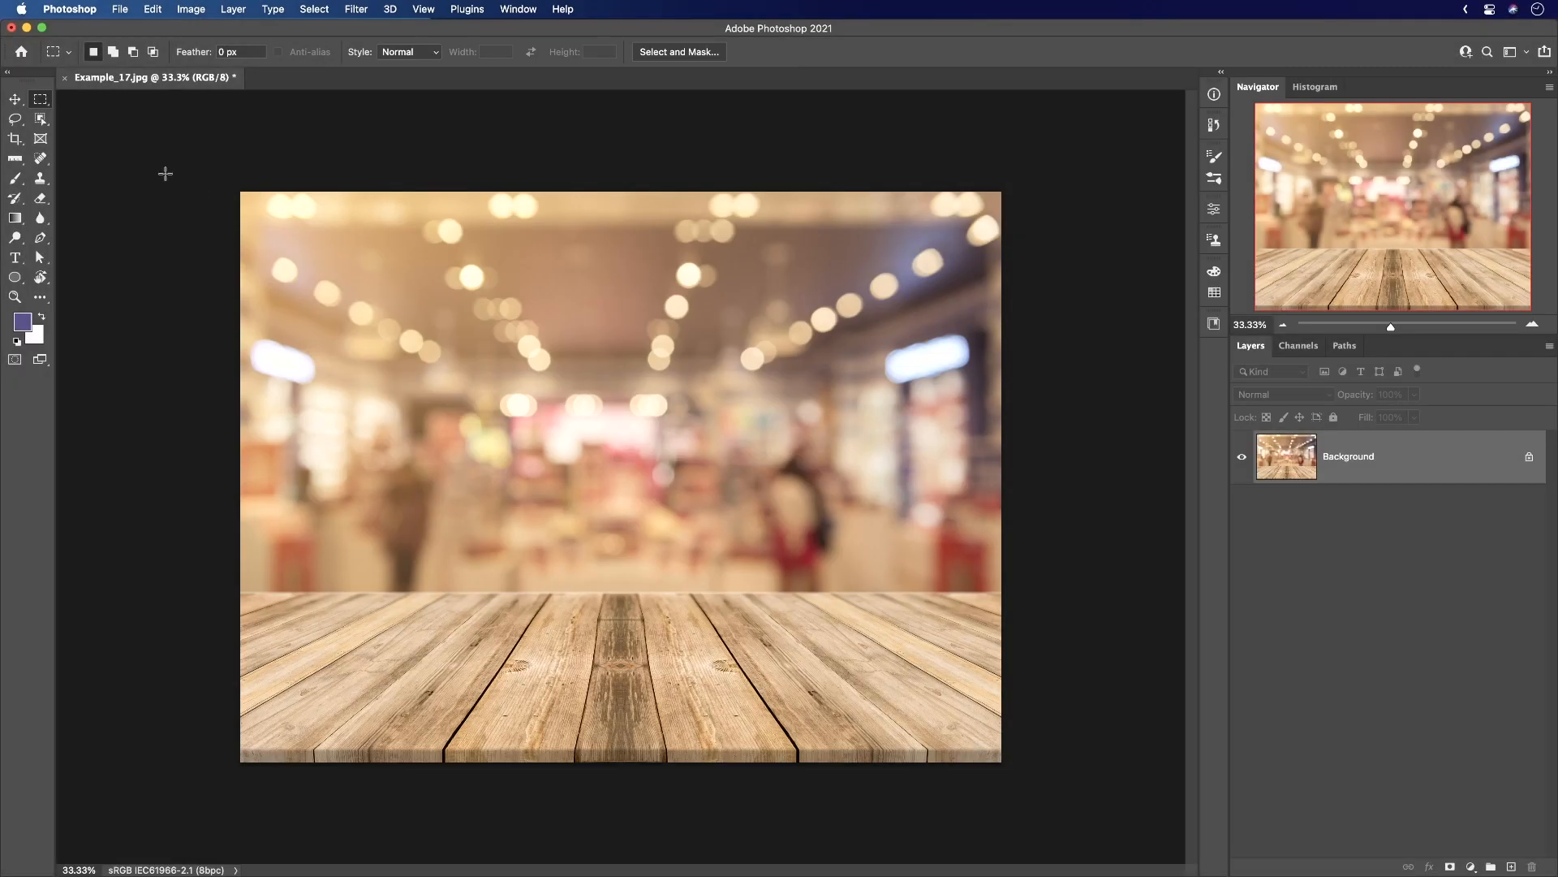
drag(166, 174, 1099, 590)
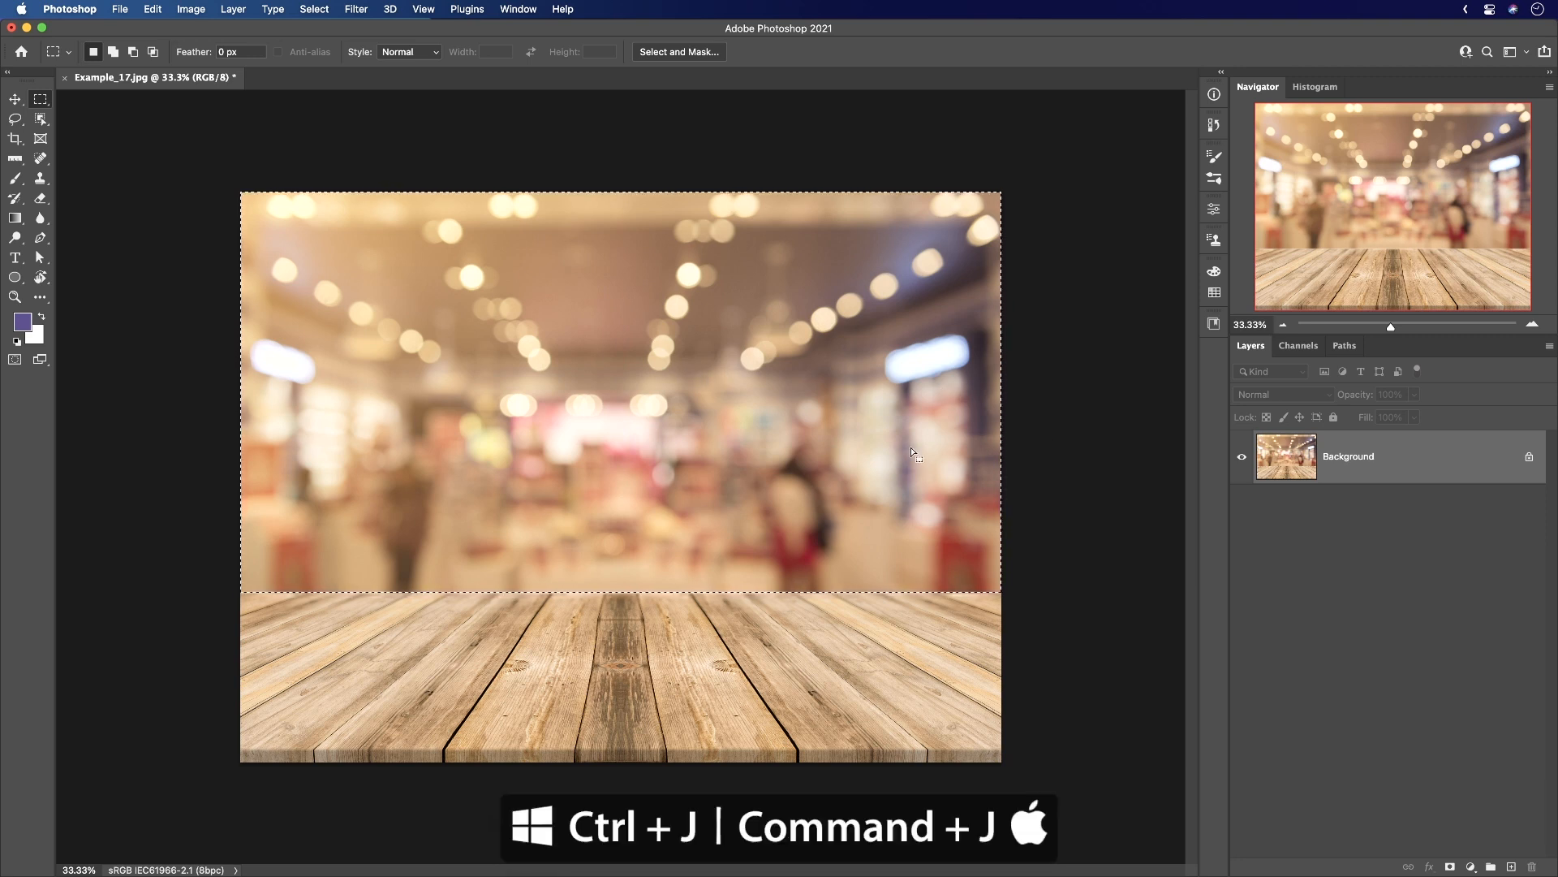
key(super+j)
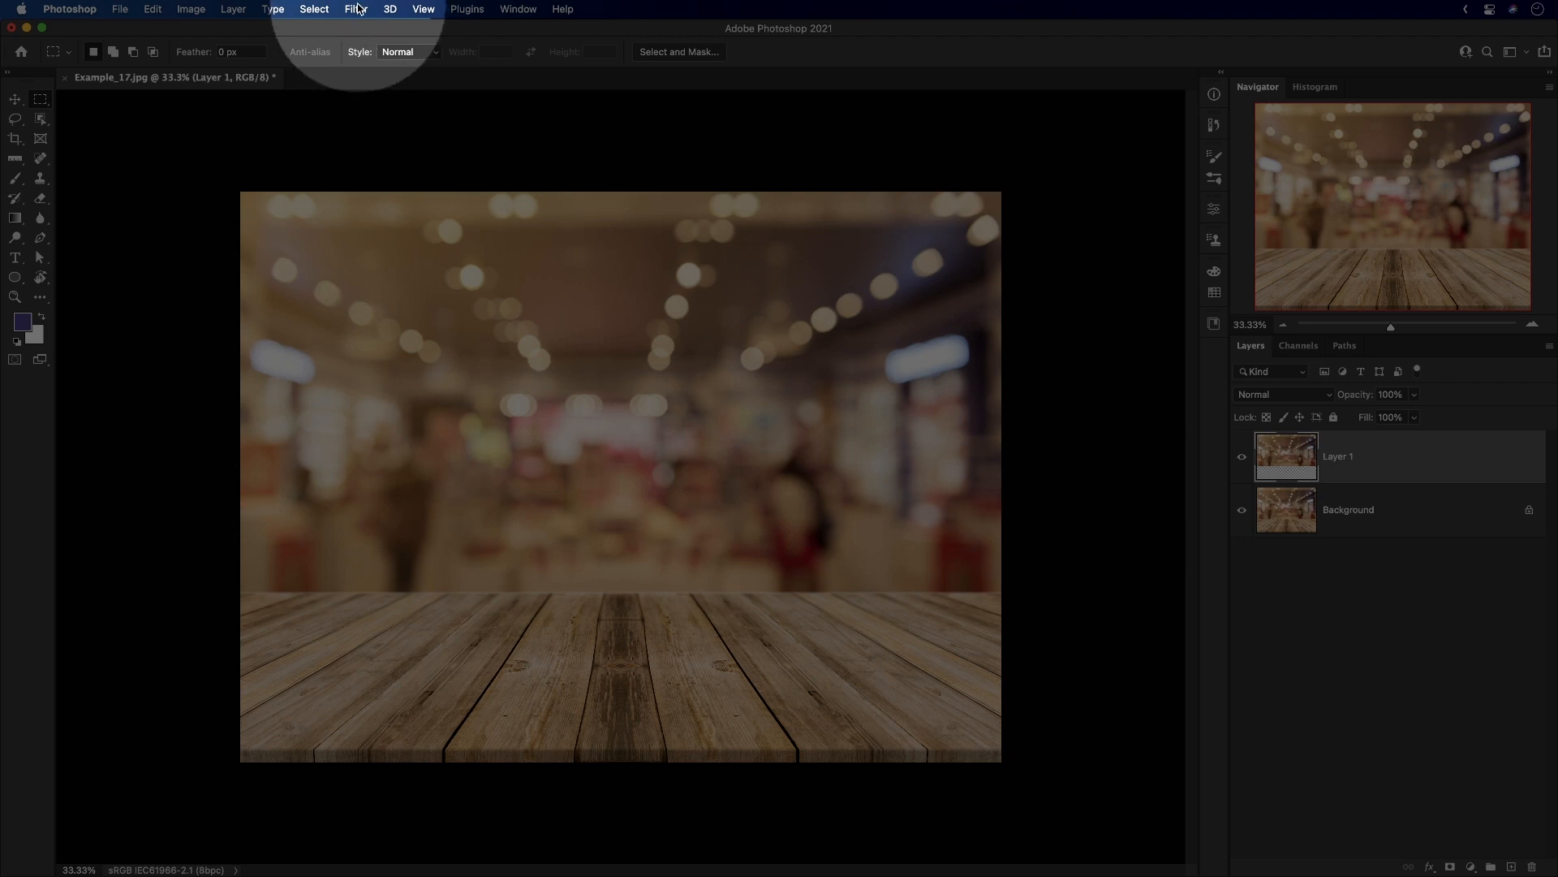
Apply the Average blur filter to Layer 1, the copied shop area above the table.
click(356, 9)
mouse_move(390, 207)
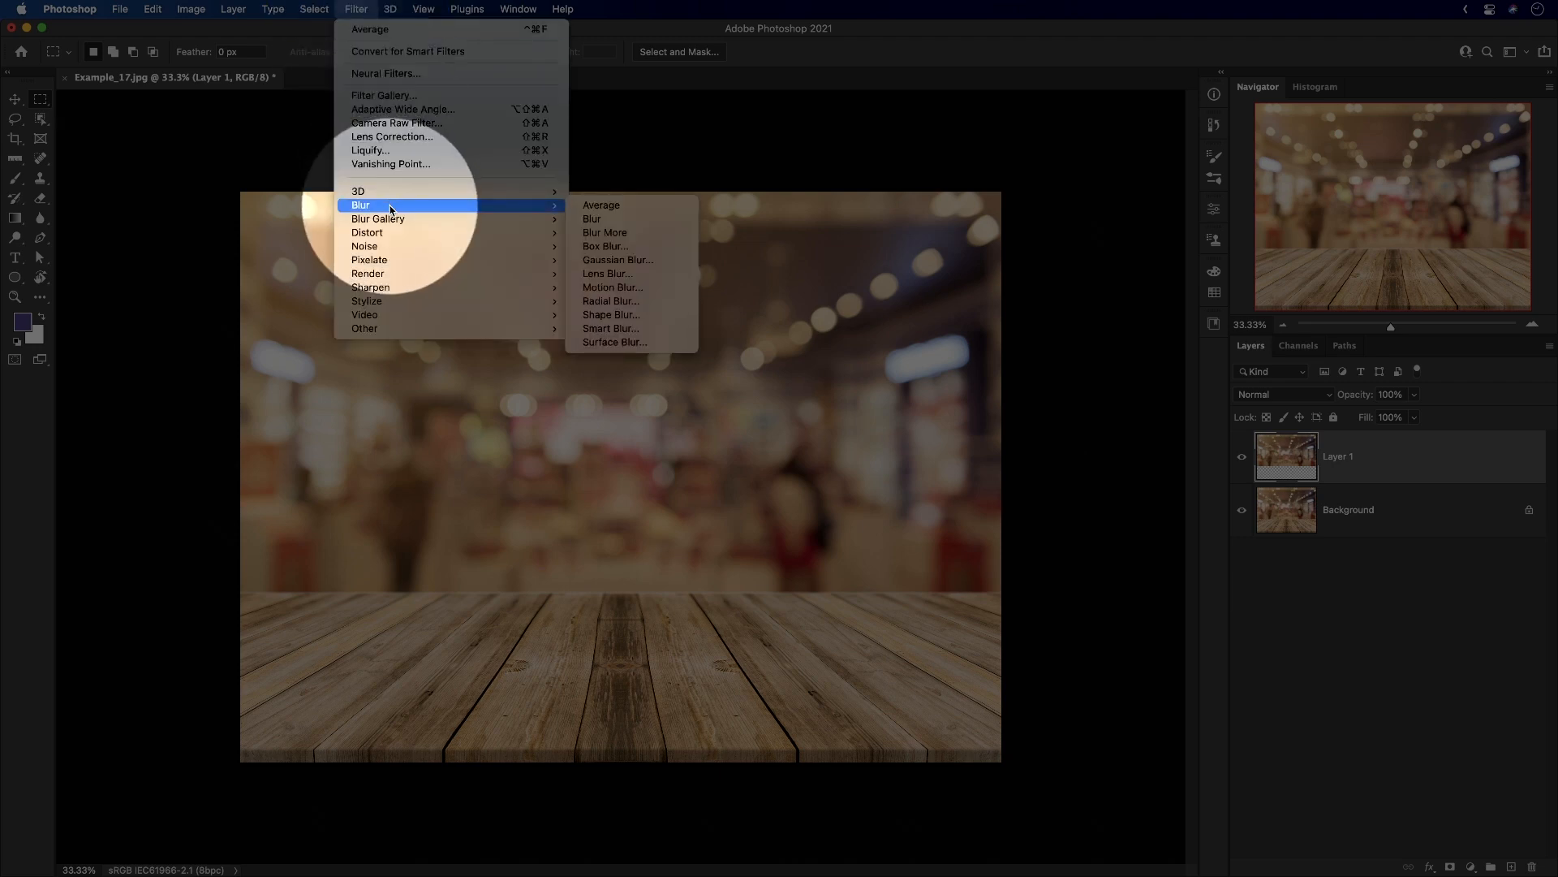
click(608, 205)
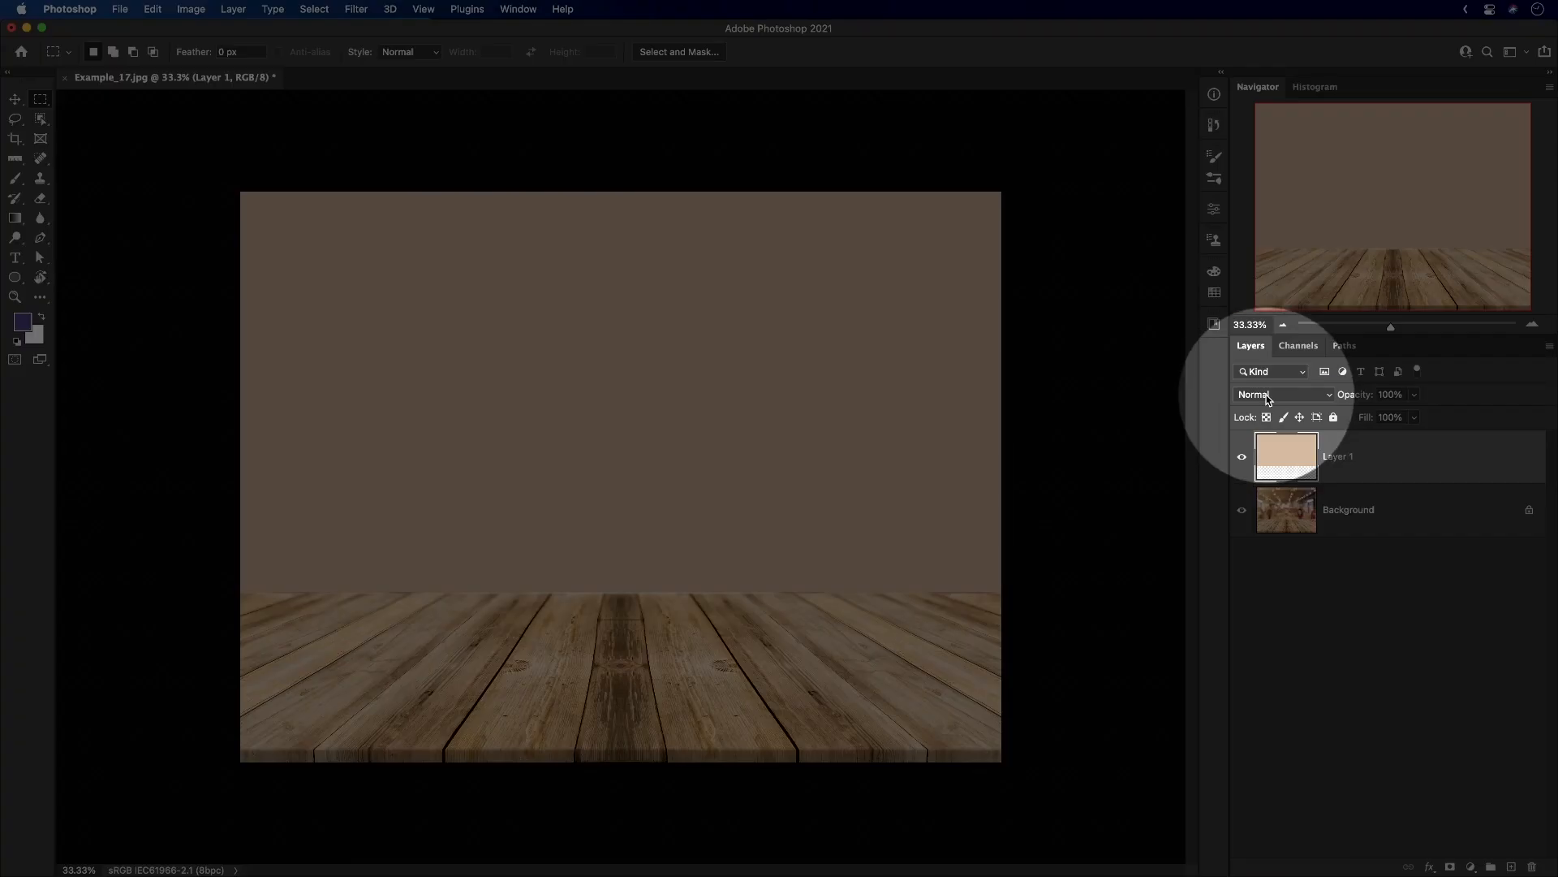
Set Layer 1's blend mode to Color and invert its colors.
click(1266, 395)
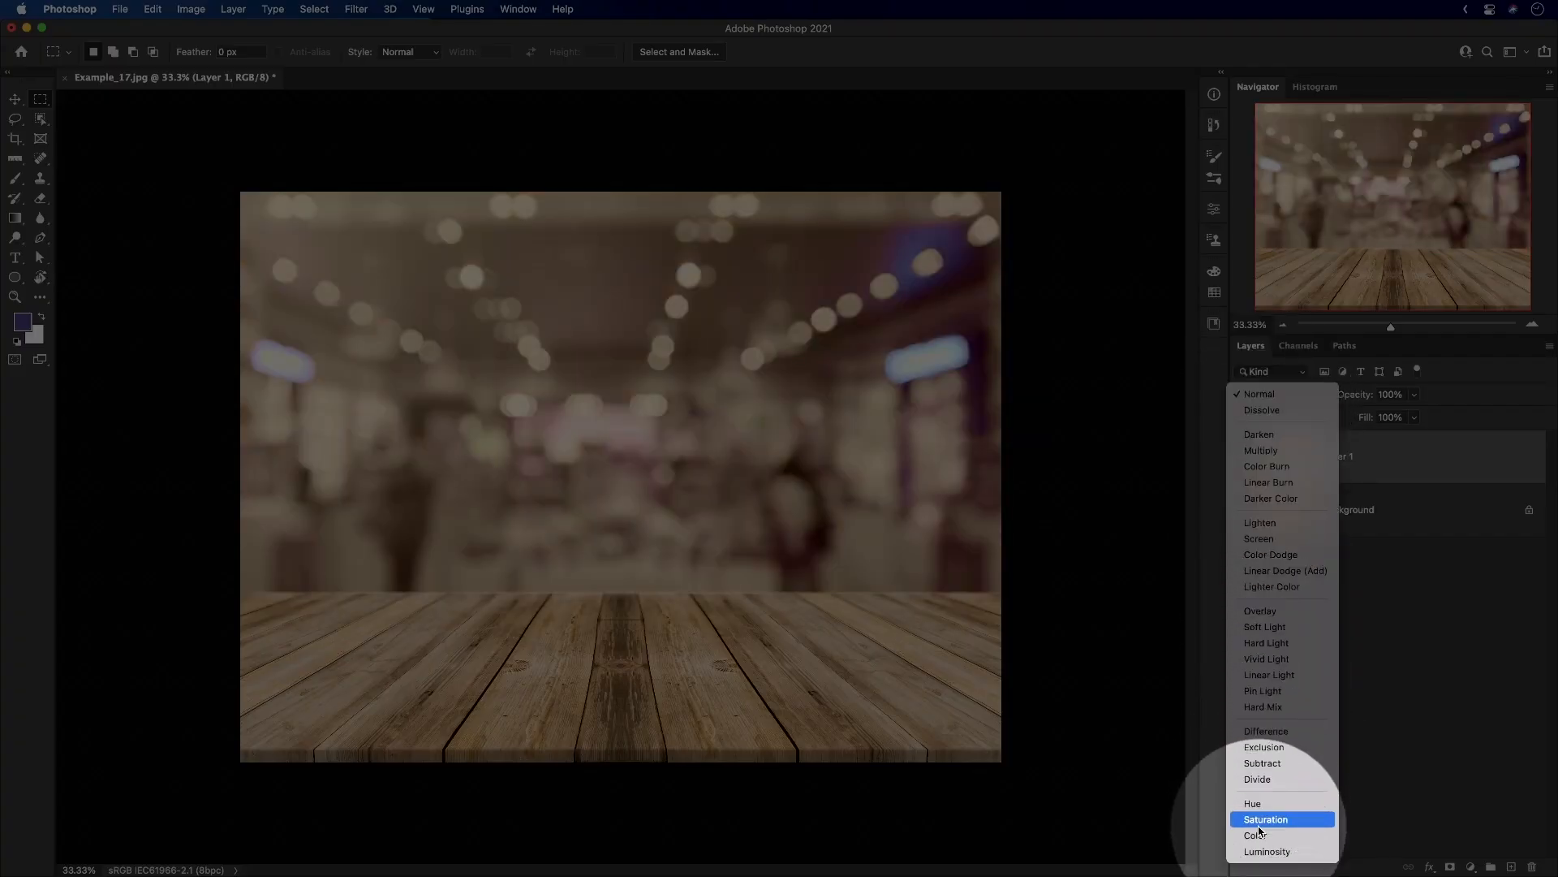
click(1256, 835)
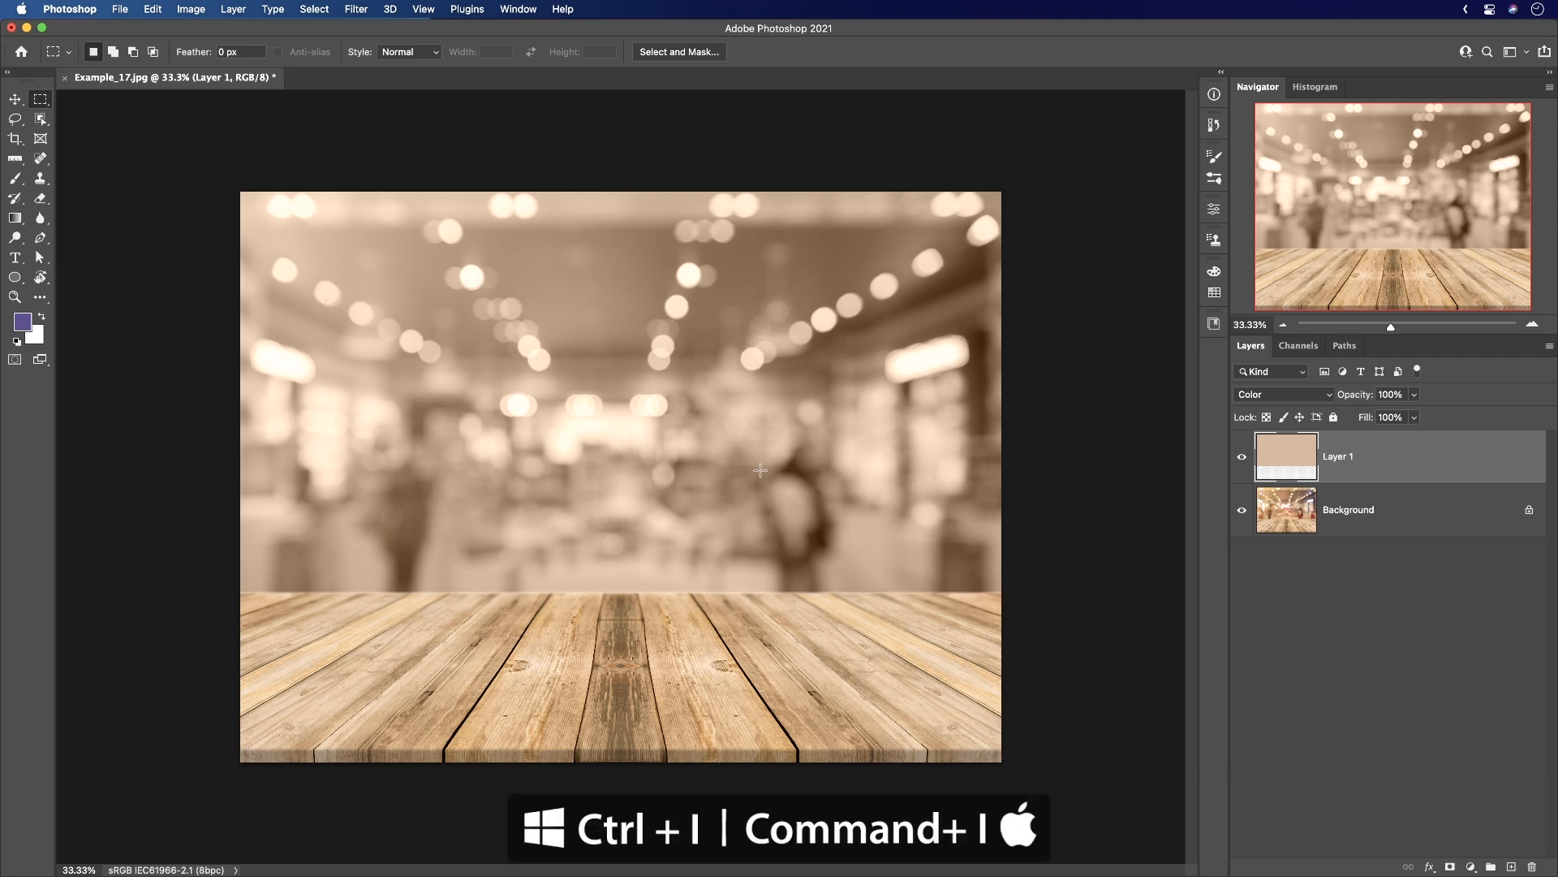
key(super+i)
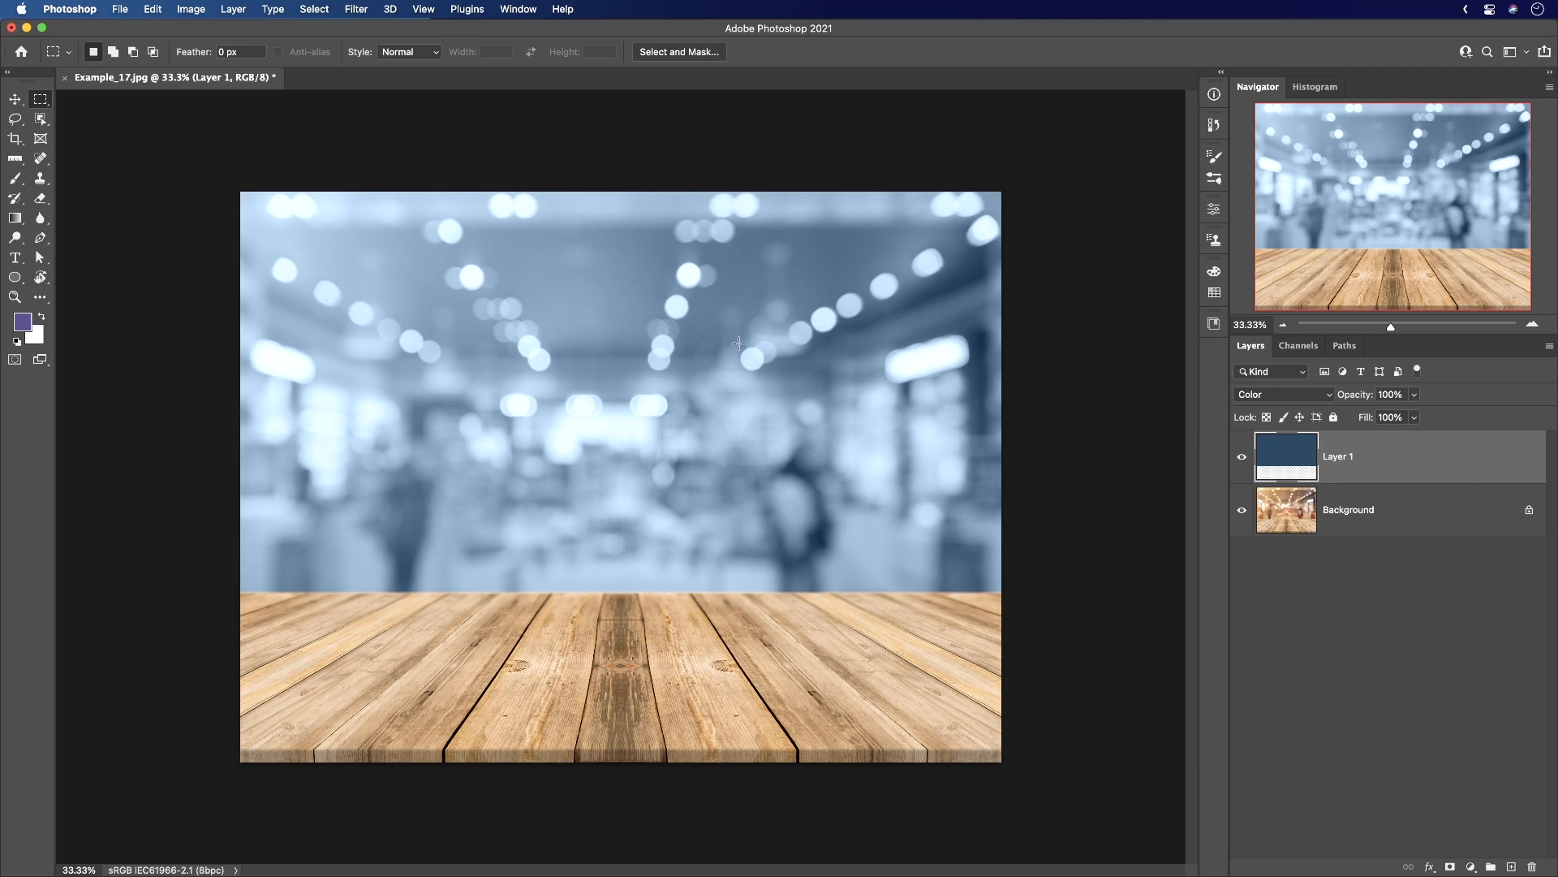
Reduce Layer 1's opacity to about 30%, toggling its visibility to compare the color correction.
drag(1364, 399, 1309, 395)
click(1242, 457)
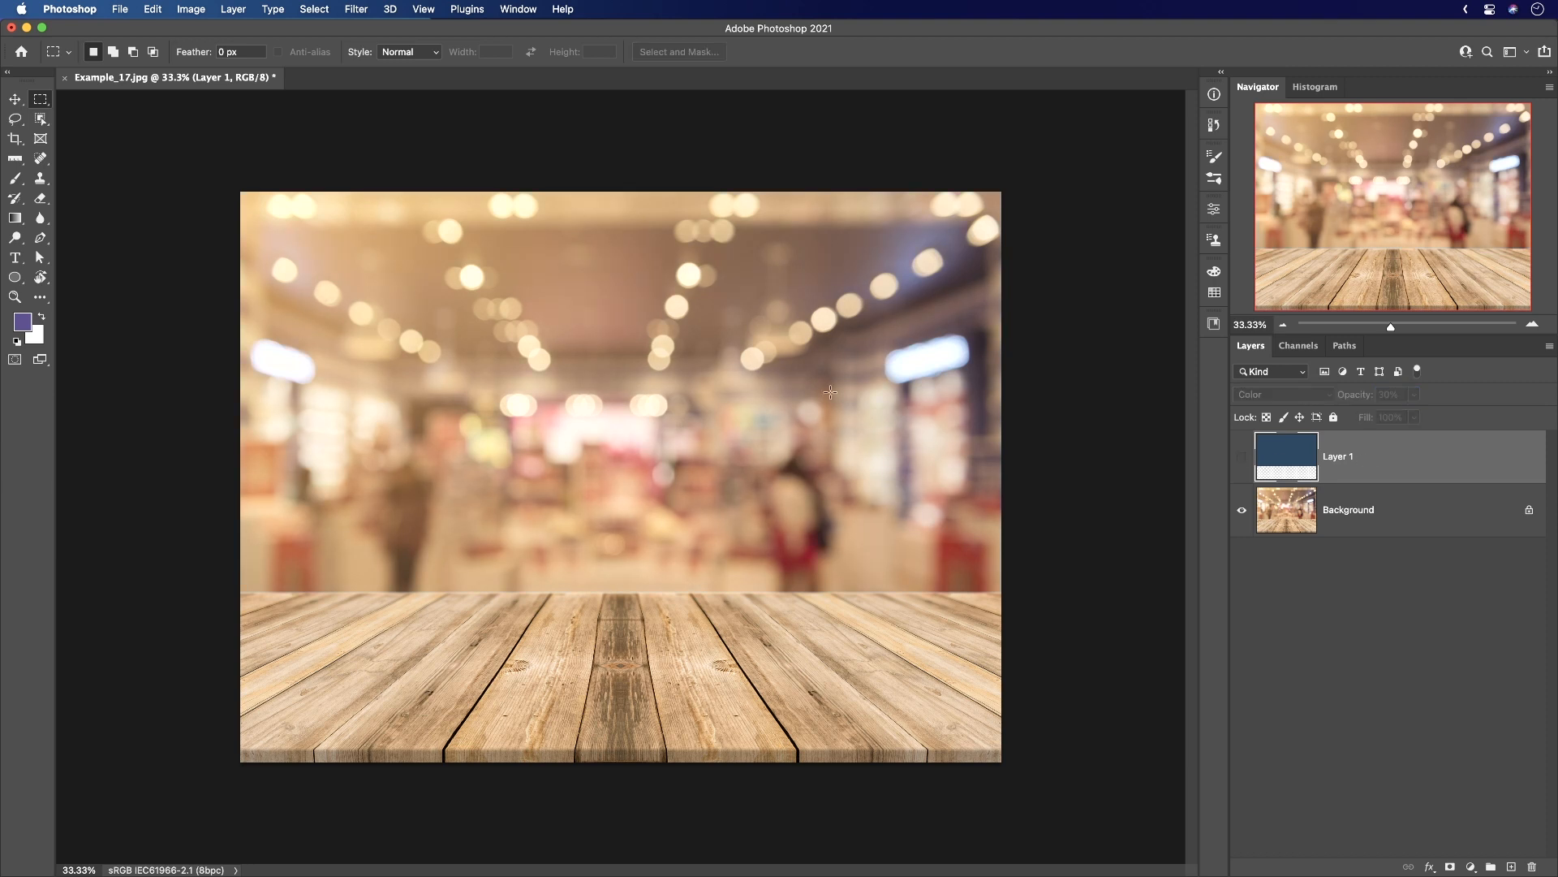
click(1242, 457)
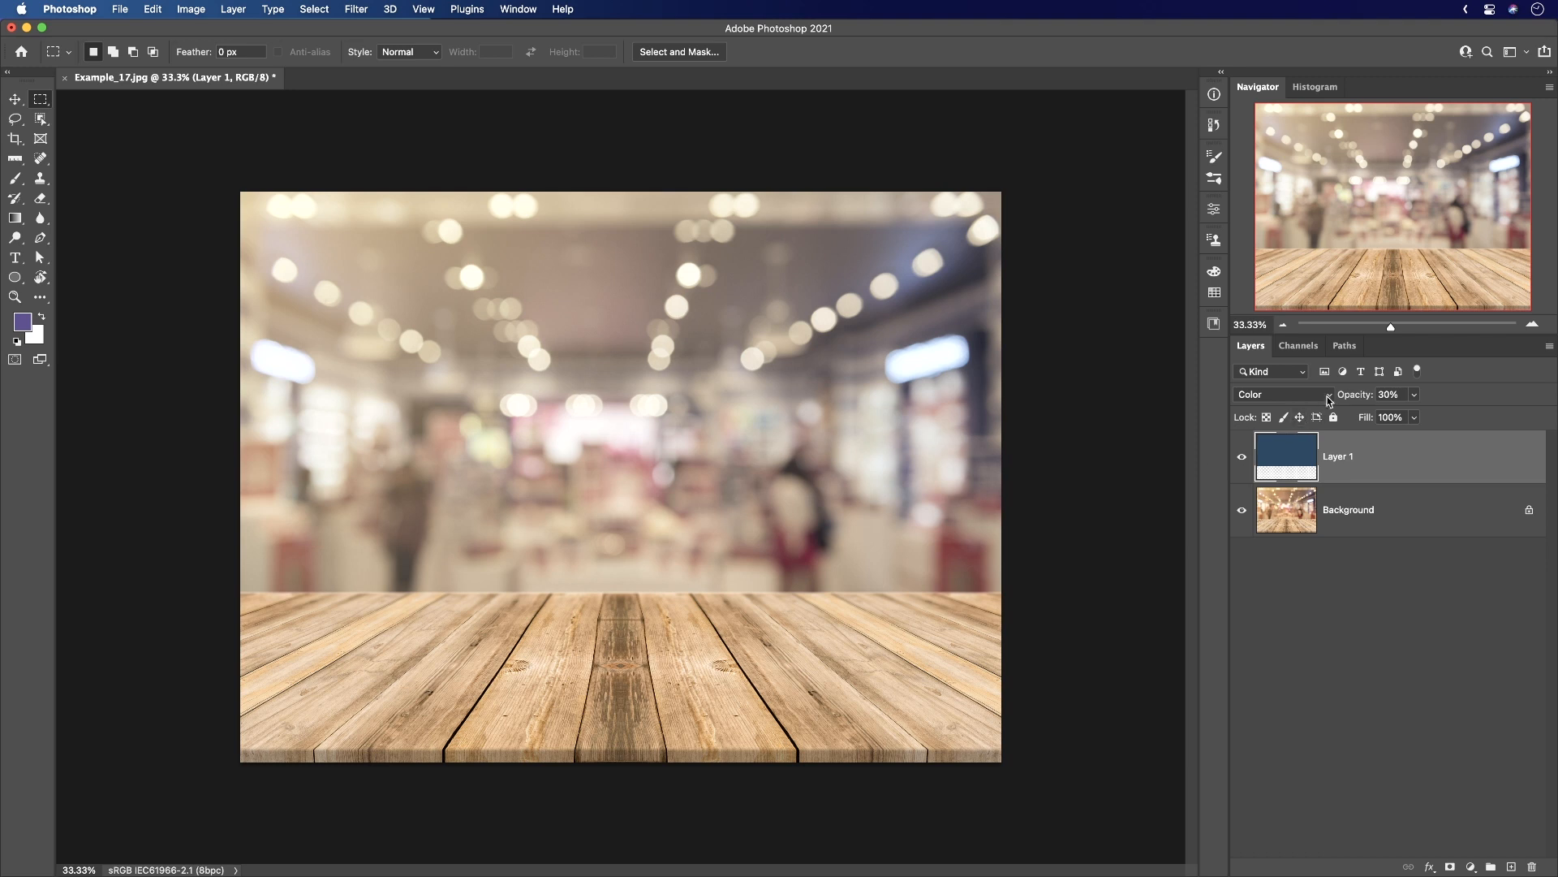
drag(1356, 399, 1348, 401)
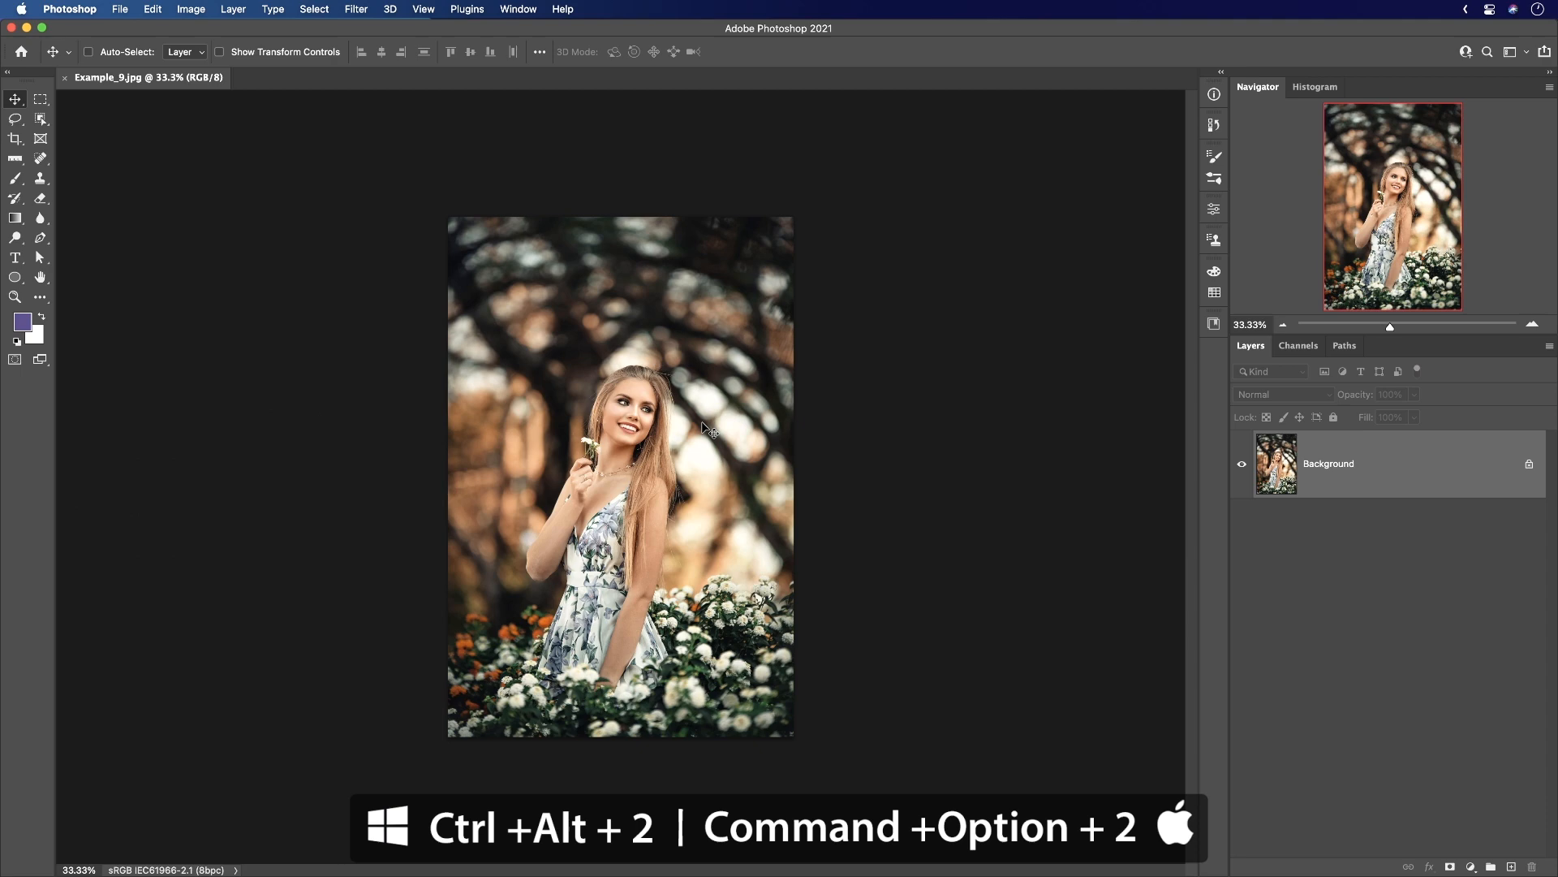
Load the luminosity of Example_9.jpg as a selection, and deselect it.
key(super)
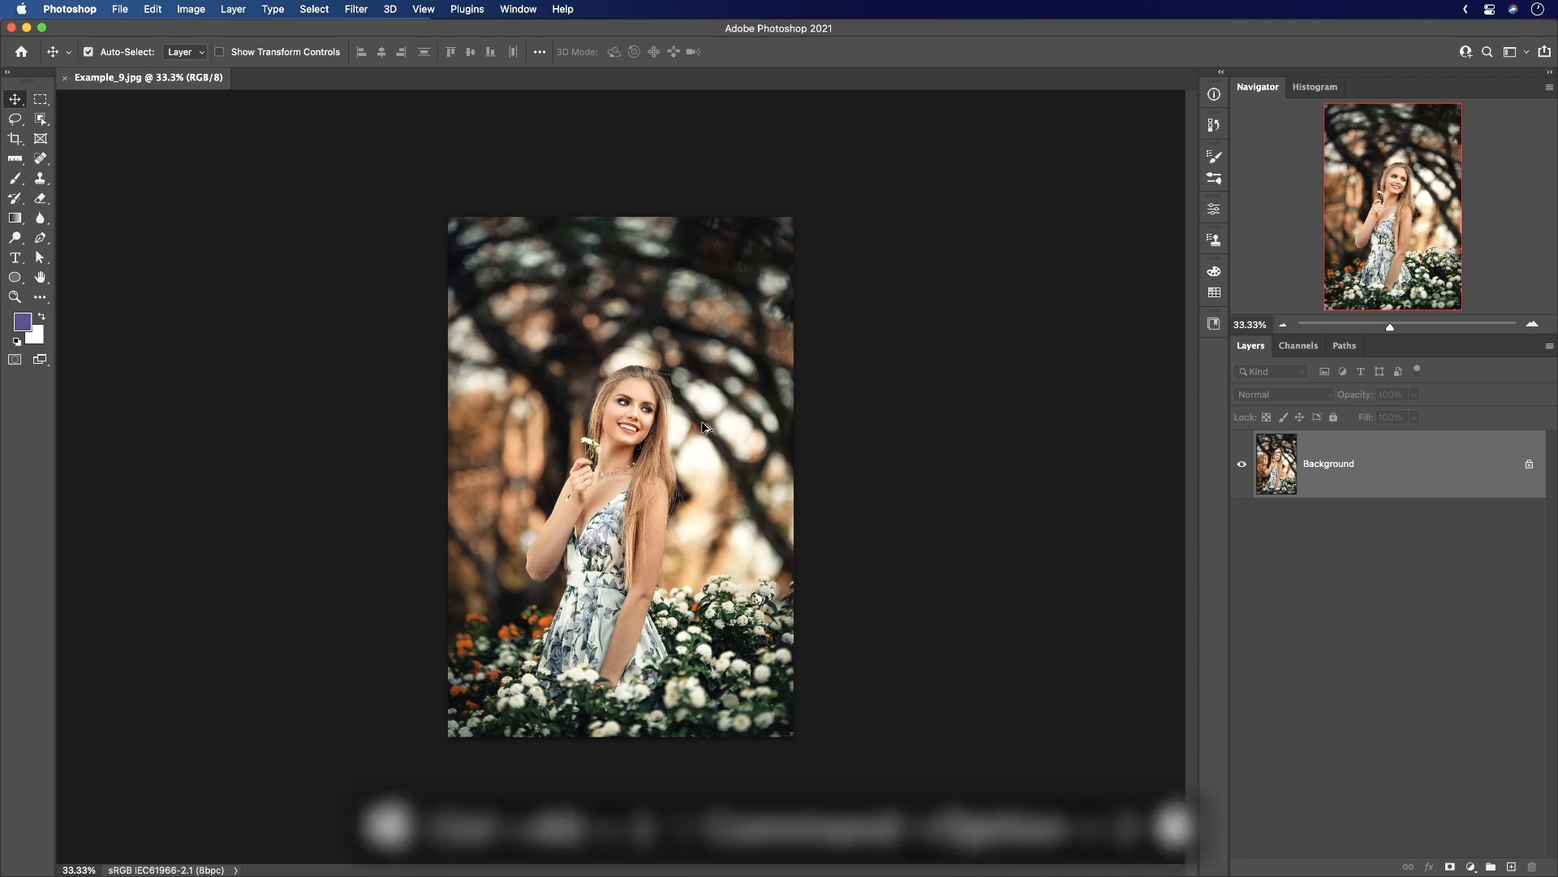
key(super+alt+2)
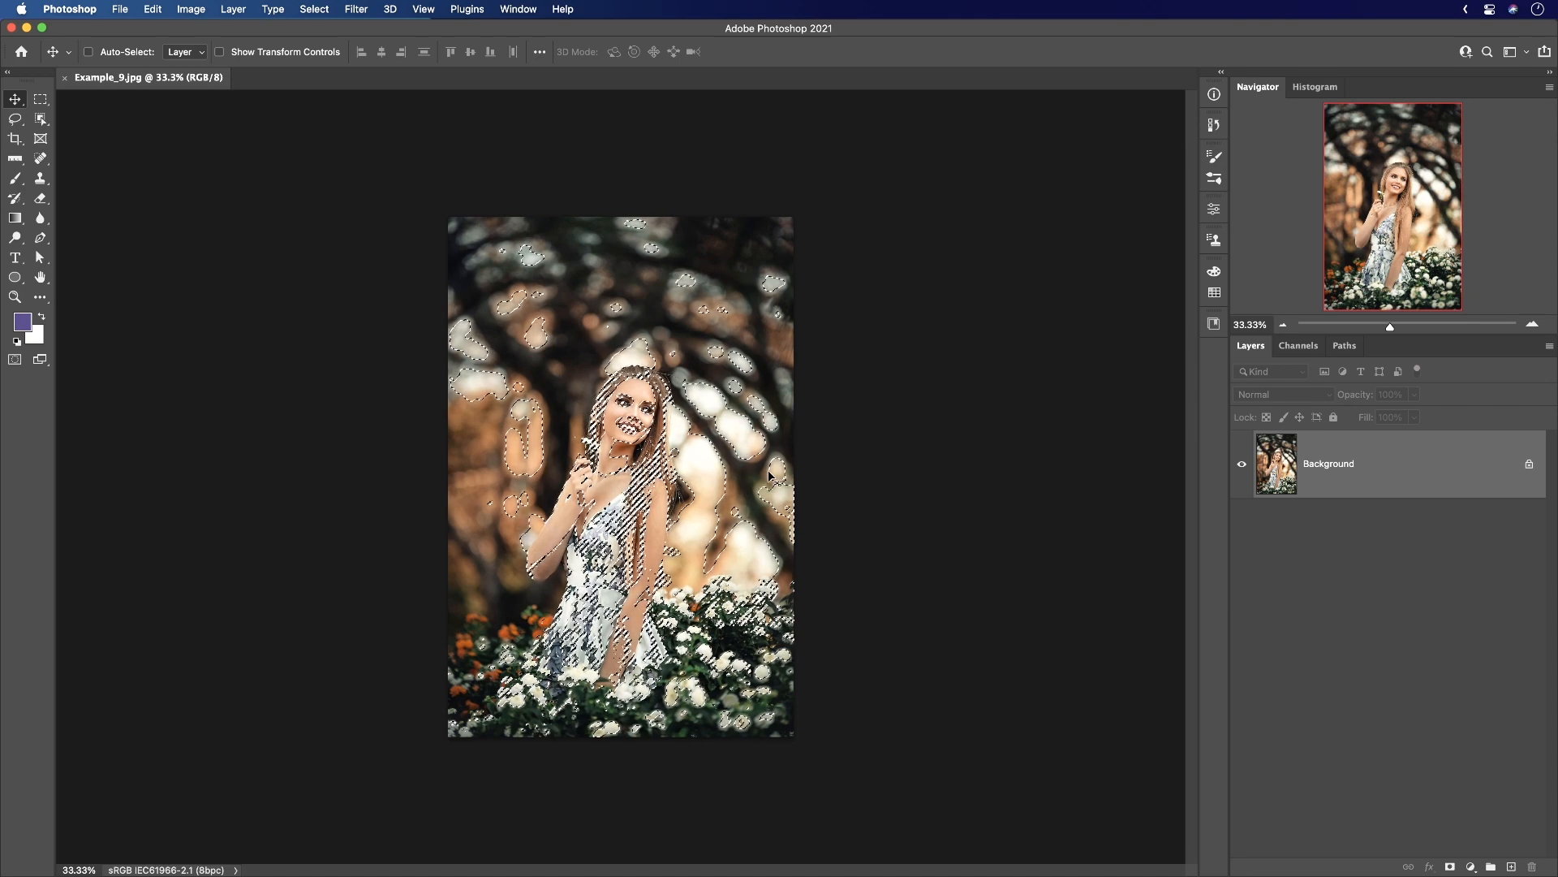
key(super+d)
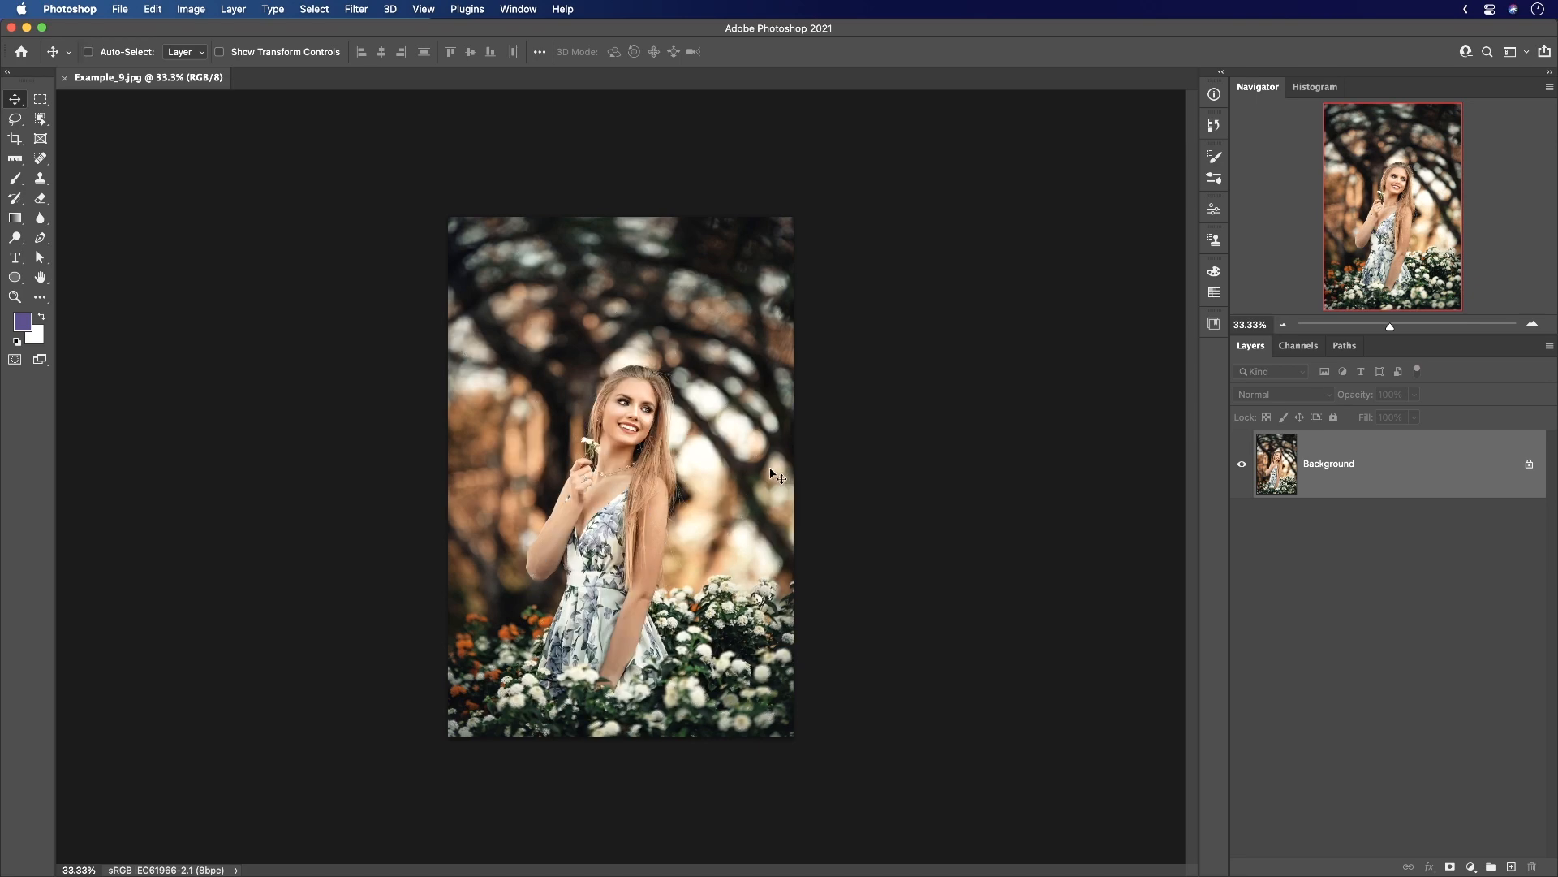
Load the RGB composite channel's bright areas as a selection.
click(1300, 351)
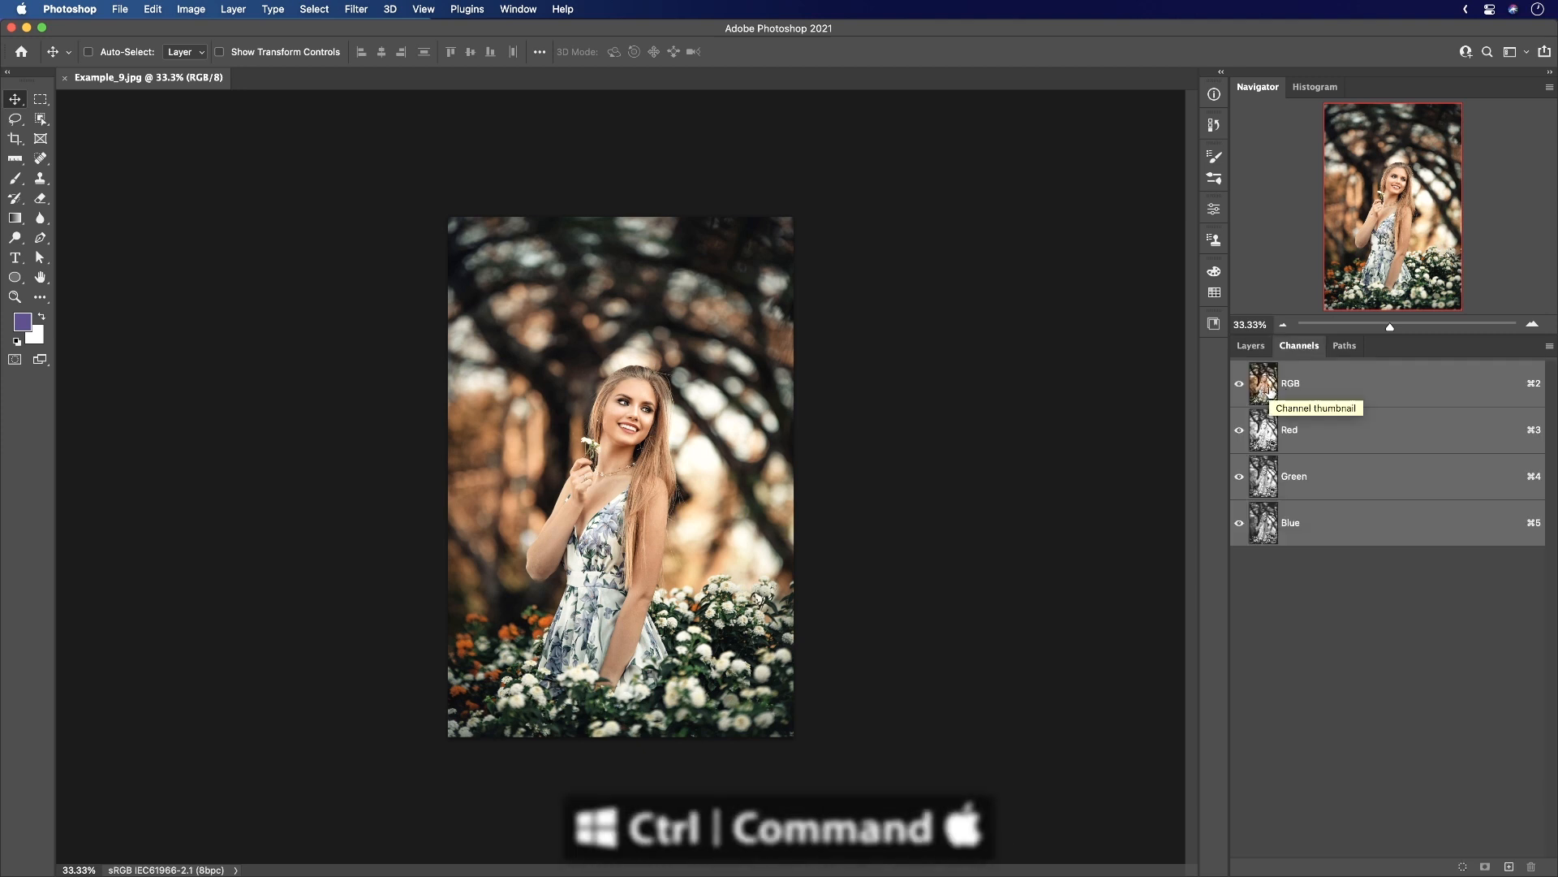
key(super)
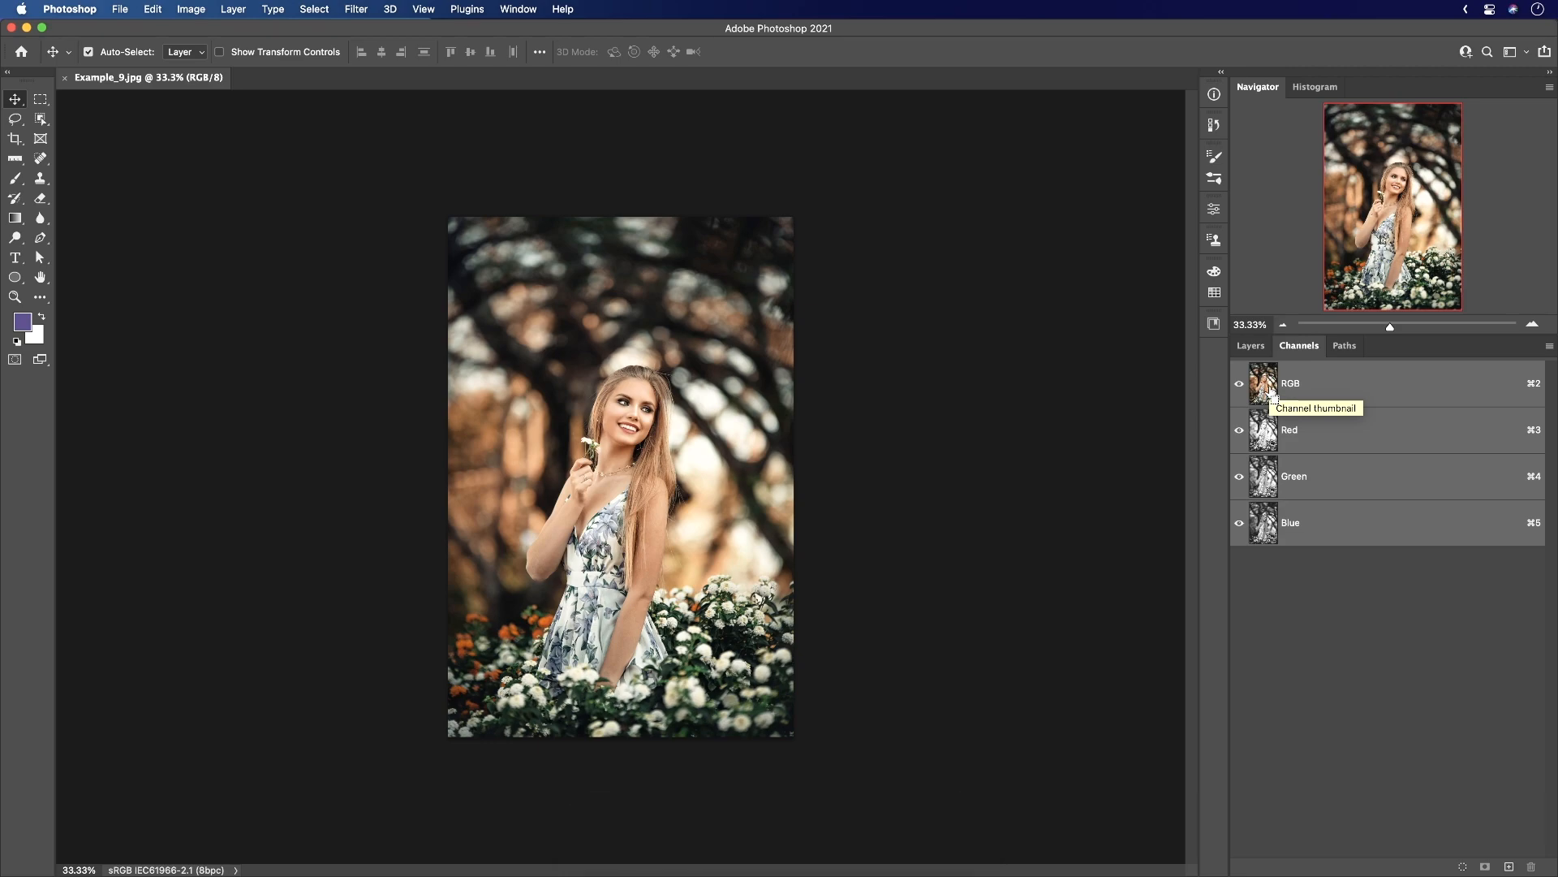
super+click(1271, 395)
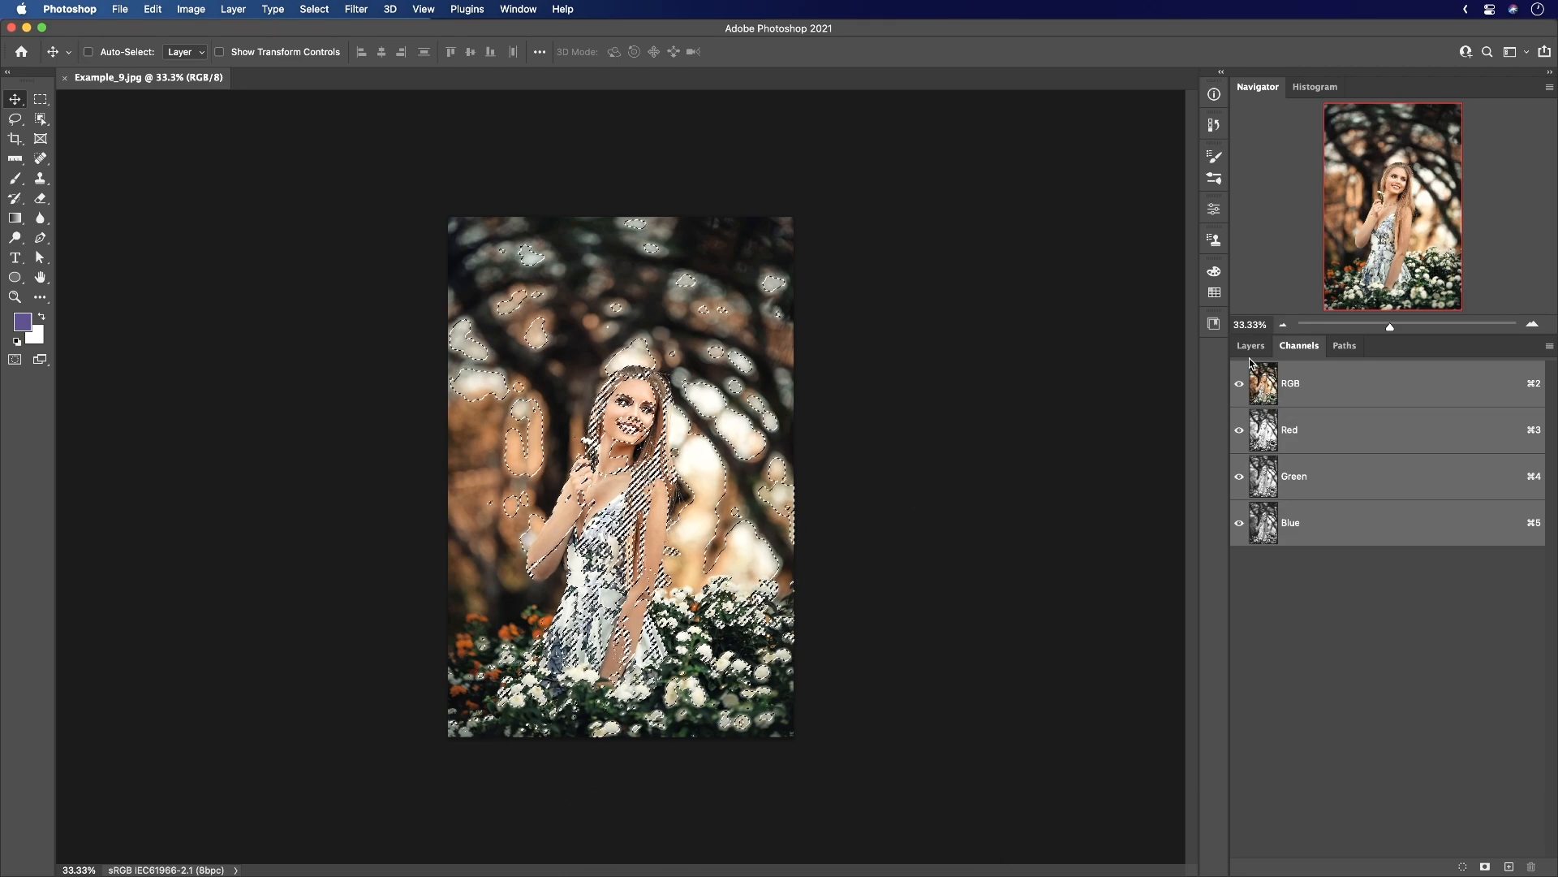
Add a Curves adjustment layer above the Background, masked by the luminosity selection.
click(1249, 347)
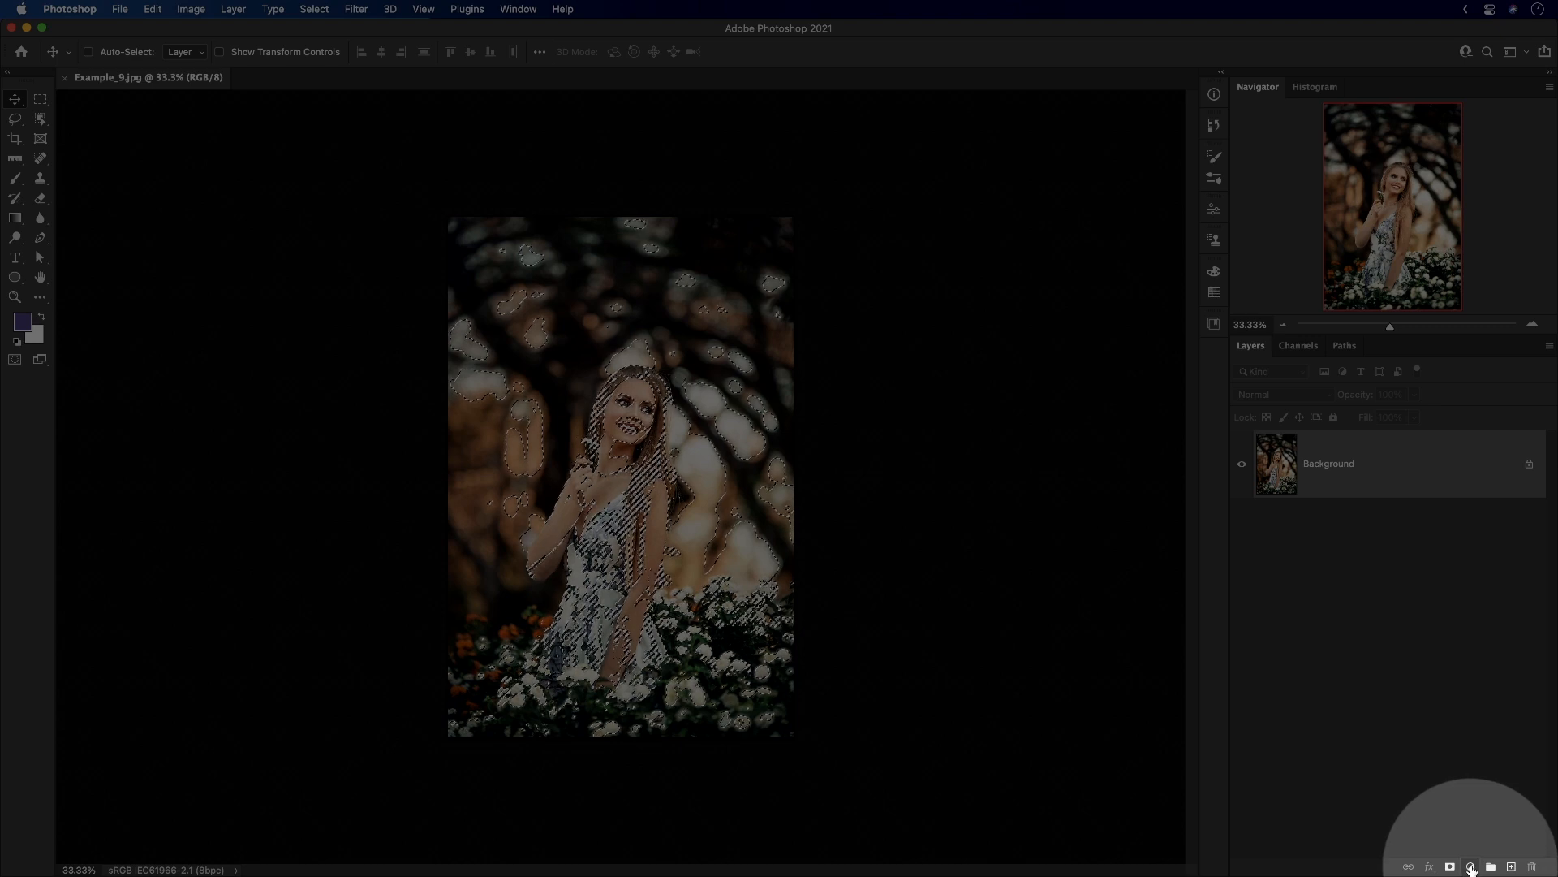
click(1469, 866)
click(1485, 610)
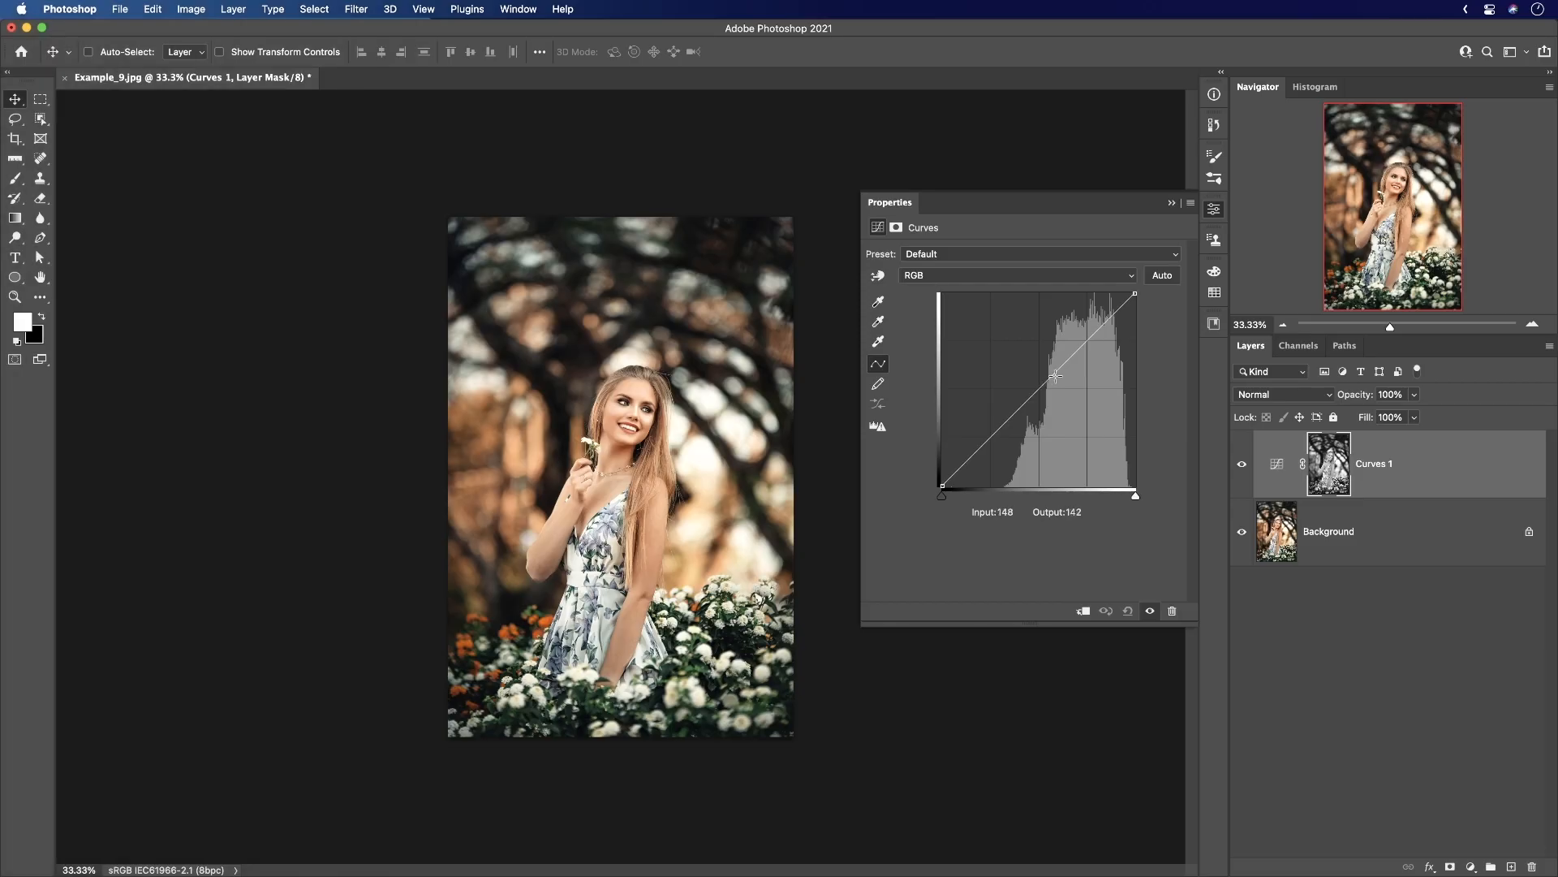
Shape an S-curve in Curves 1 with shadows at input 47, output 39, midtones at input 119, output 137, and raised highlights.
drag(1090, 336, 1089, 327)
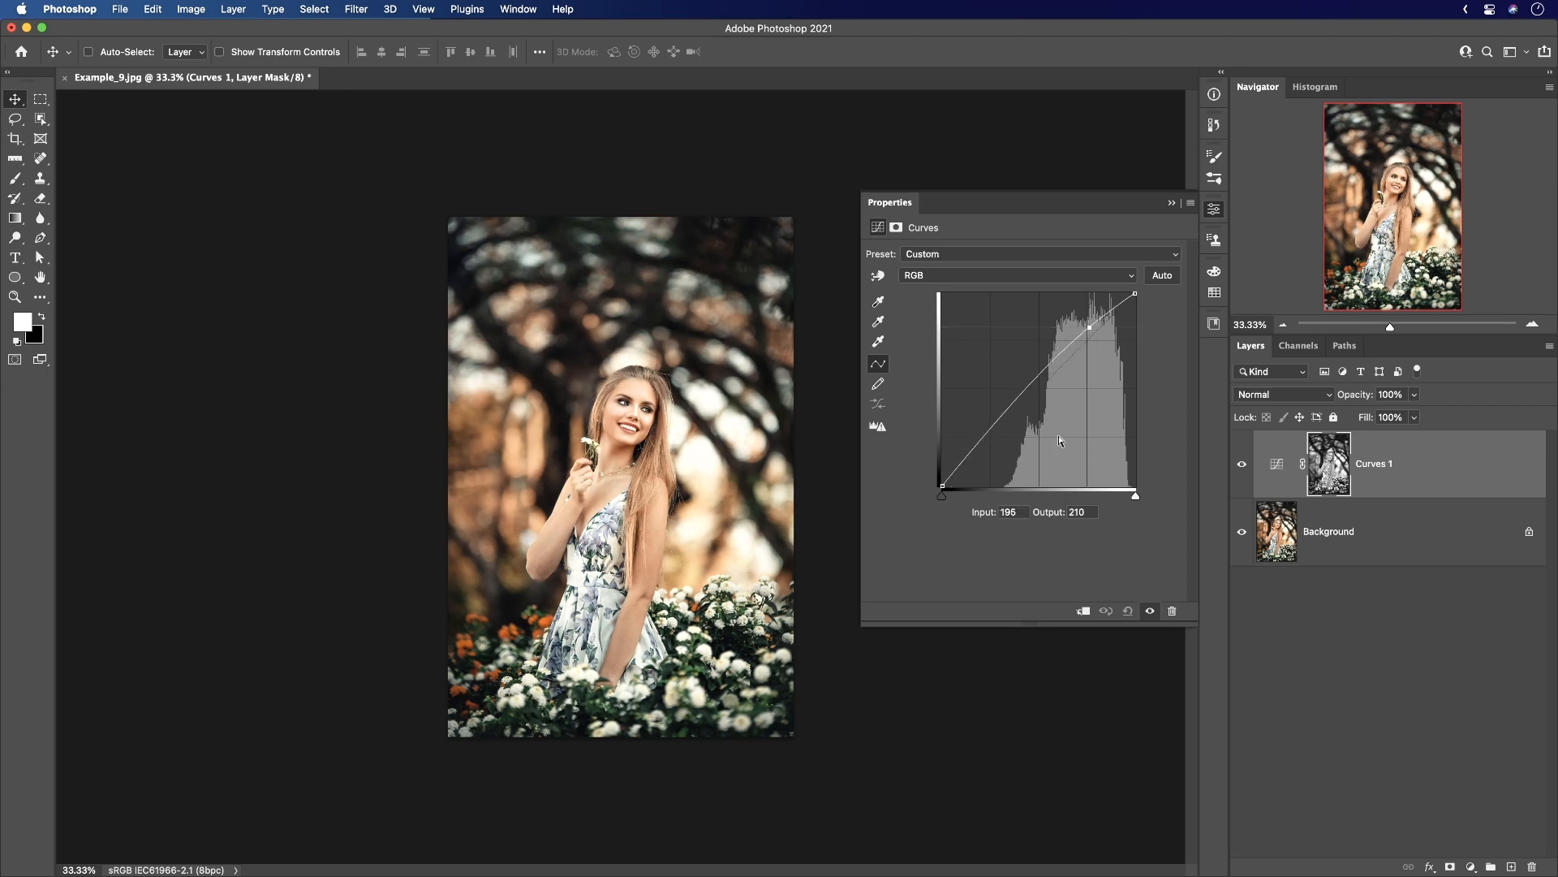
drag(976, 448, 982, 455)
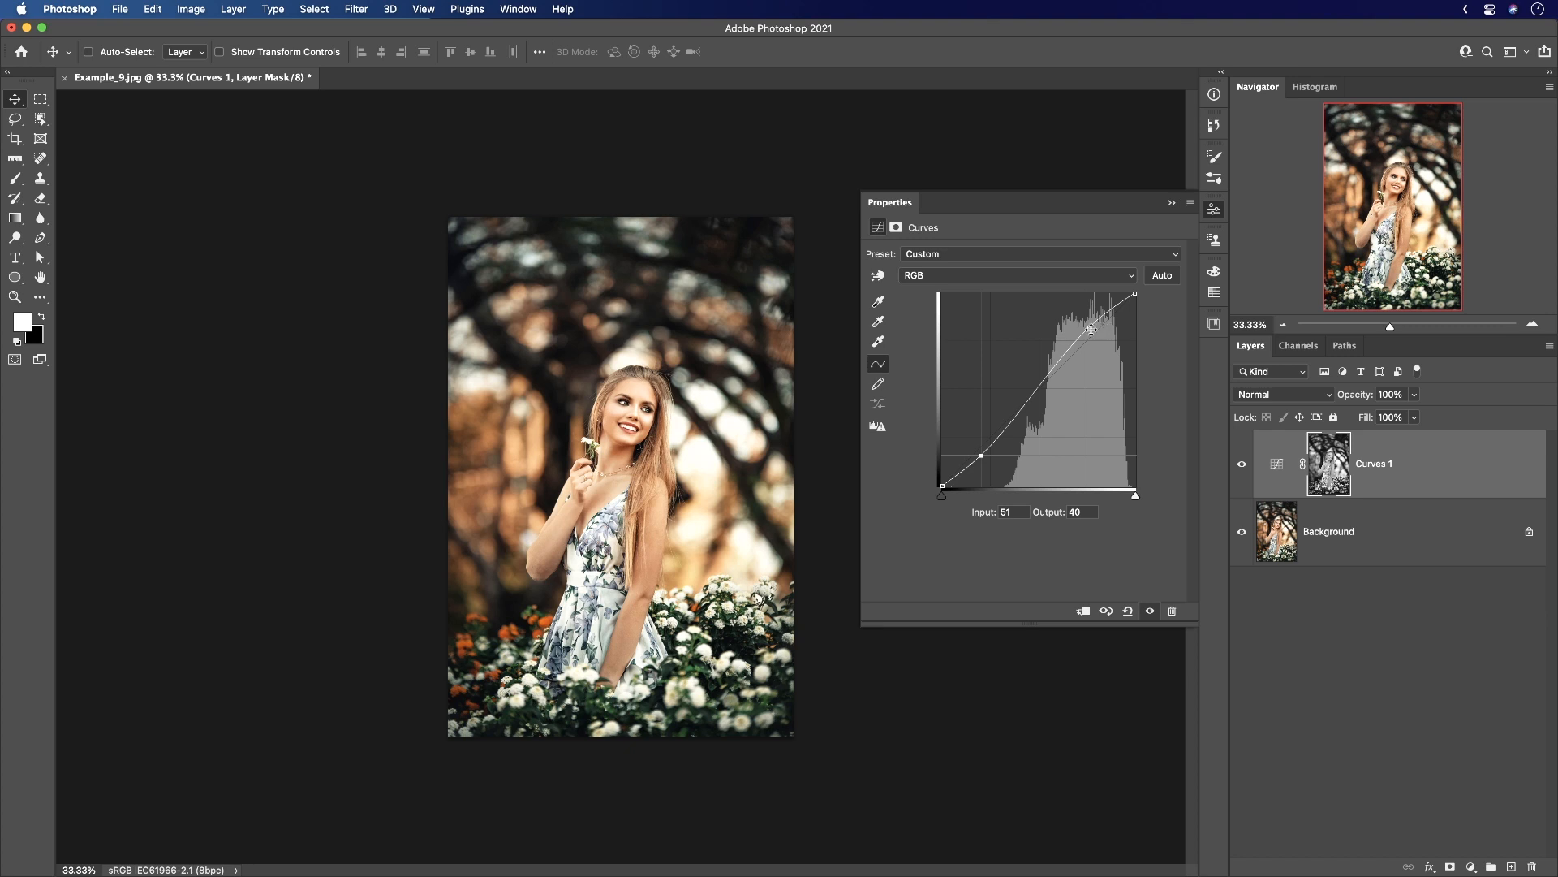
drag(1089, 327, 1090, 324)
drag(981, 455, 980, 456)
drag(1034, 389, 1032, 382)
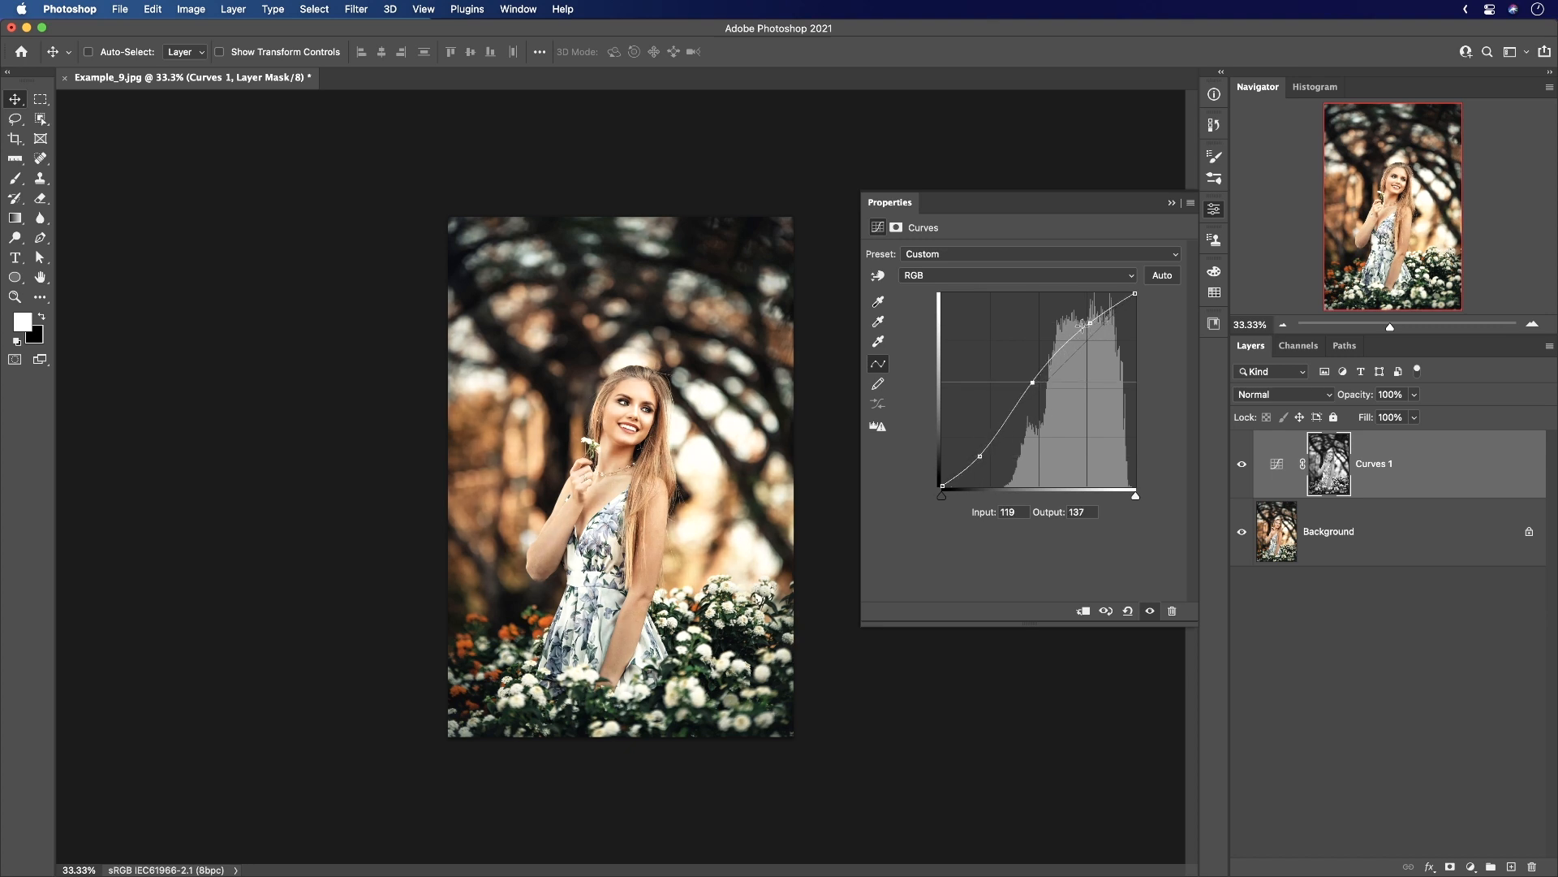
drag(1090, 323, 1090, 320)
drag(980, 456, 978, 456)
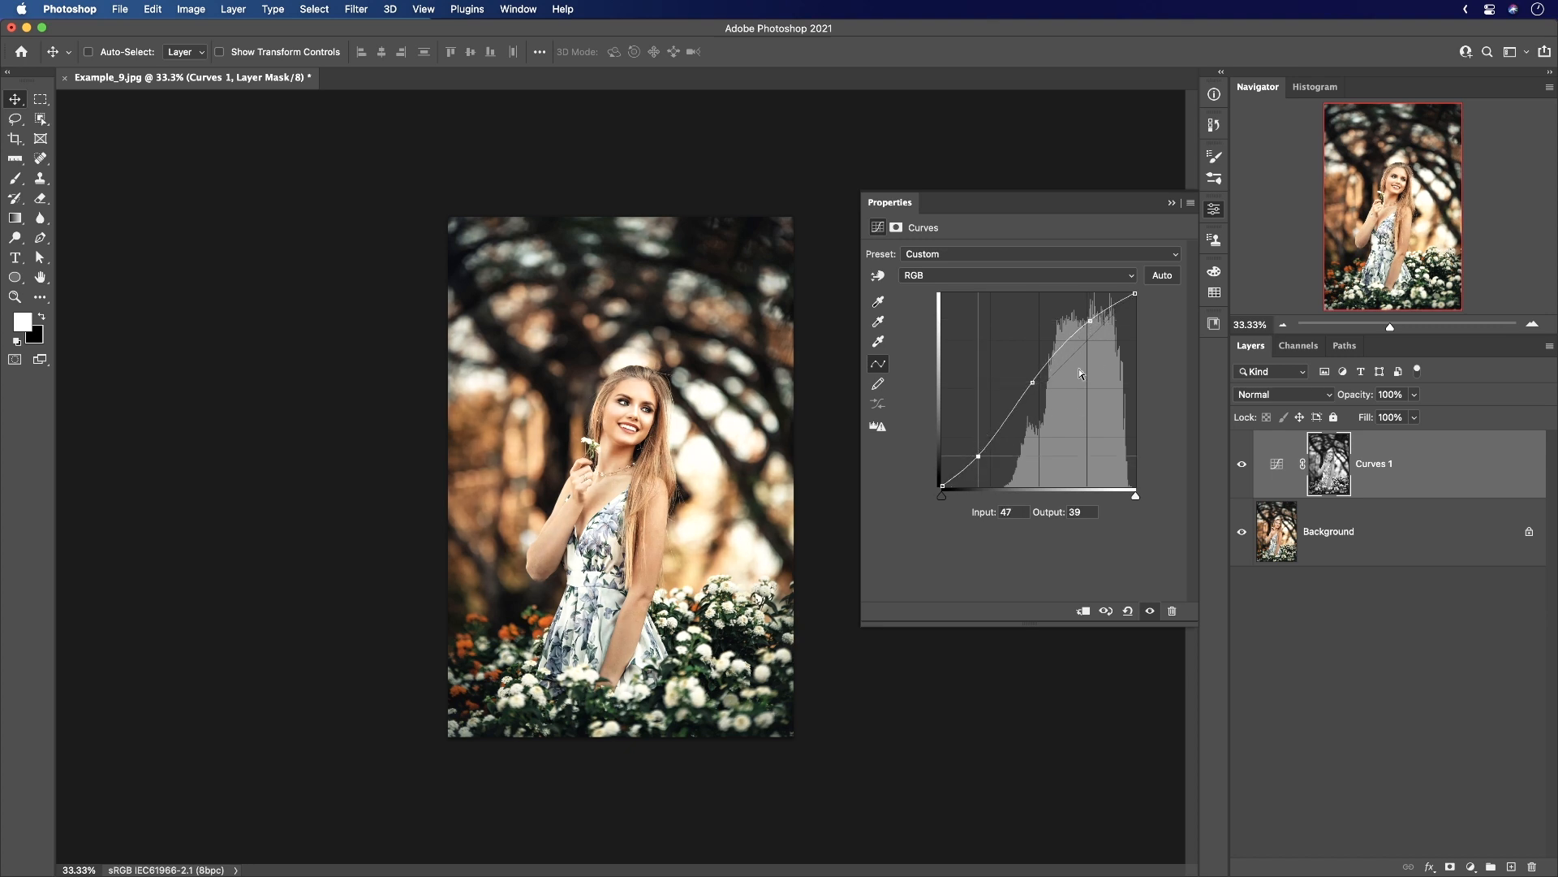
click(1224, 210)
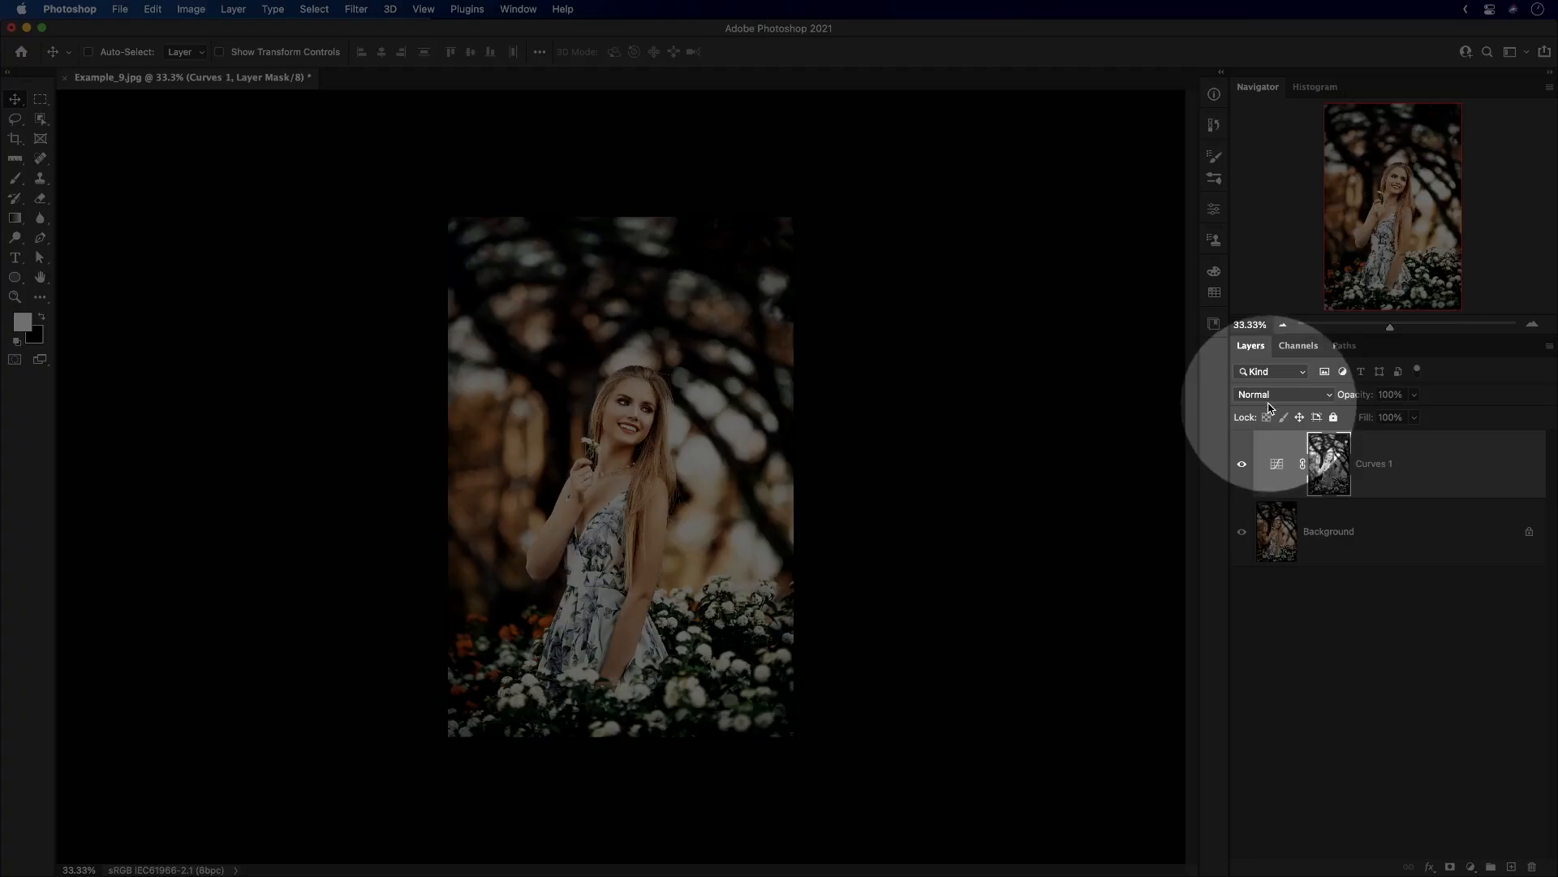
Set the Curves 1 layer's blend mode to Luminosity.
click(1282, 395)
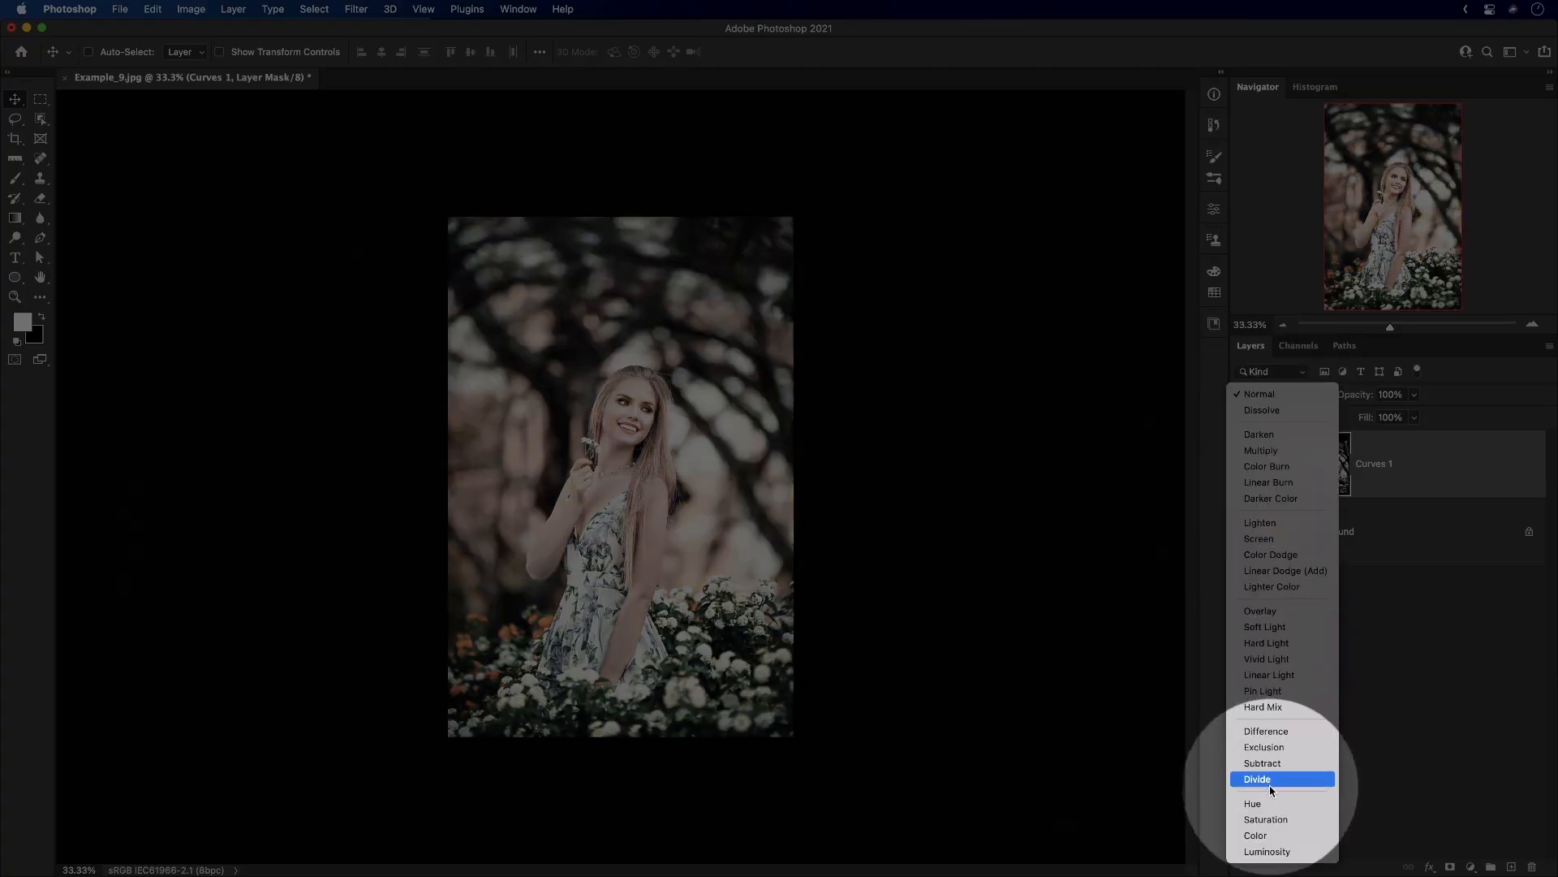
click(1270, 852)
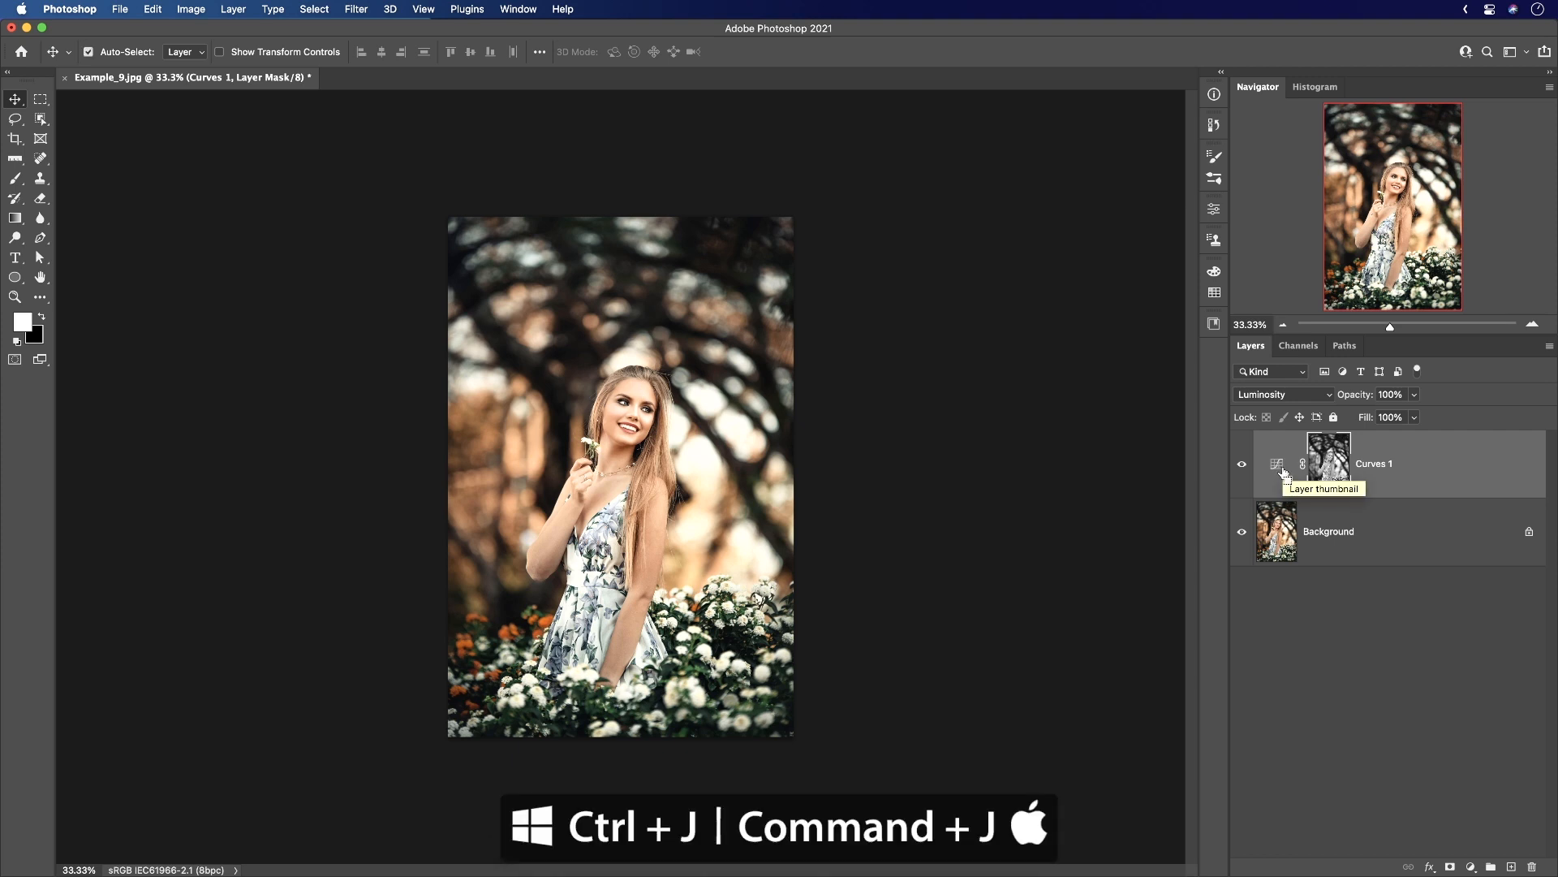
Duplicate the Curves 1 layer and invert the copy's layer mask to target the dark areas.
key(super+j)
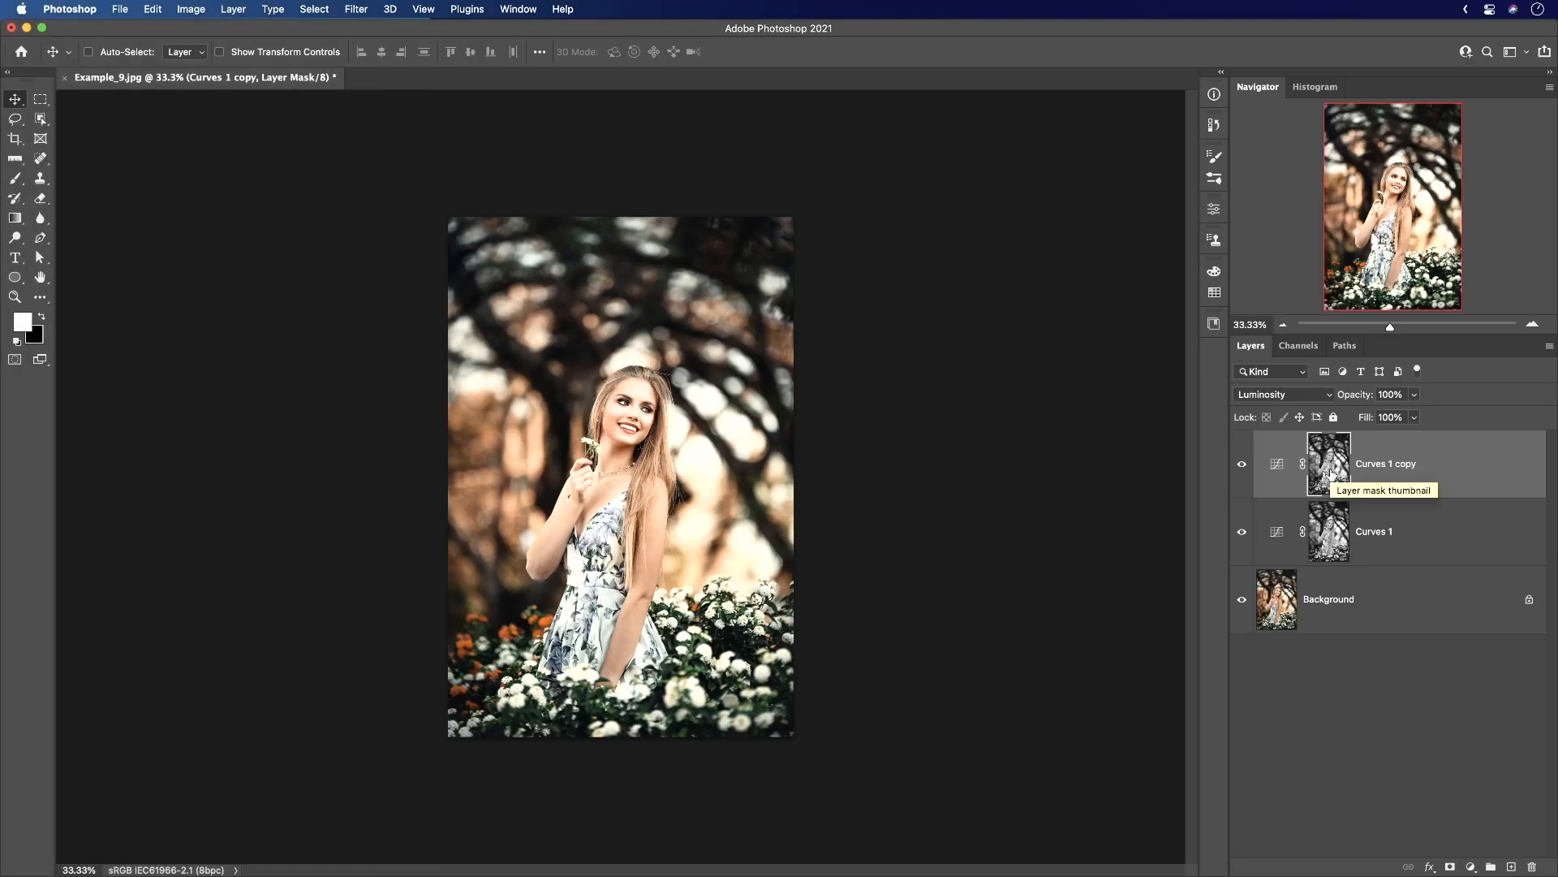
key(super)
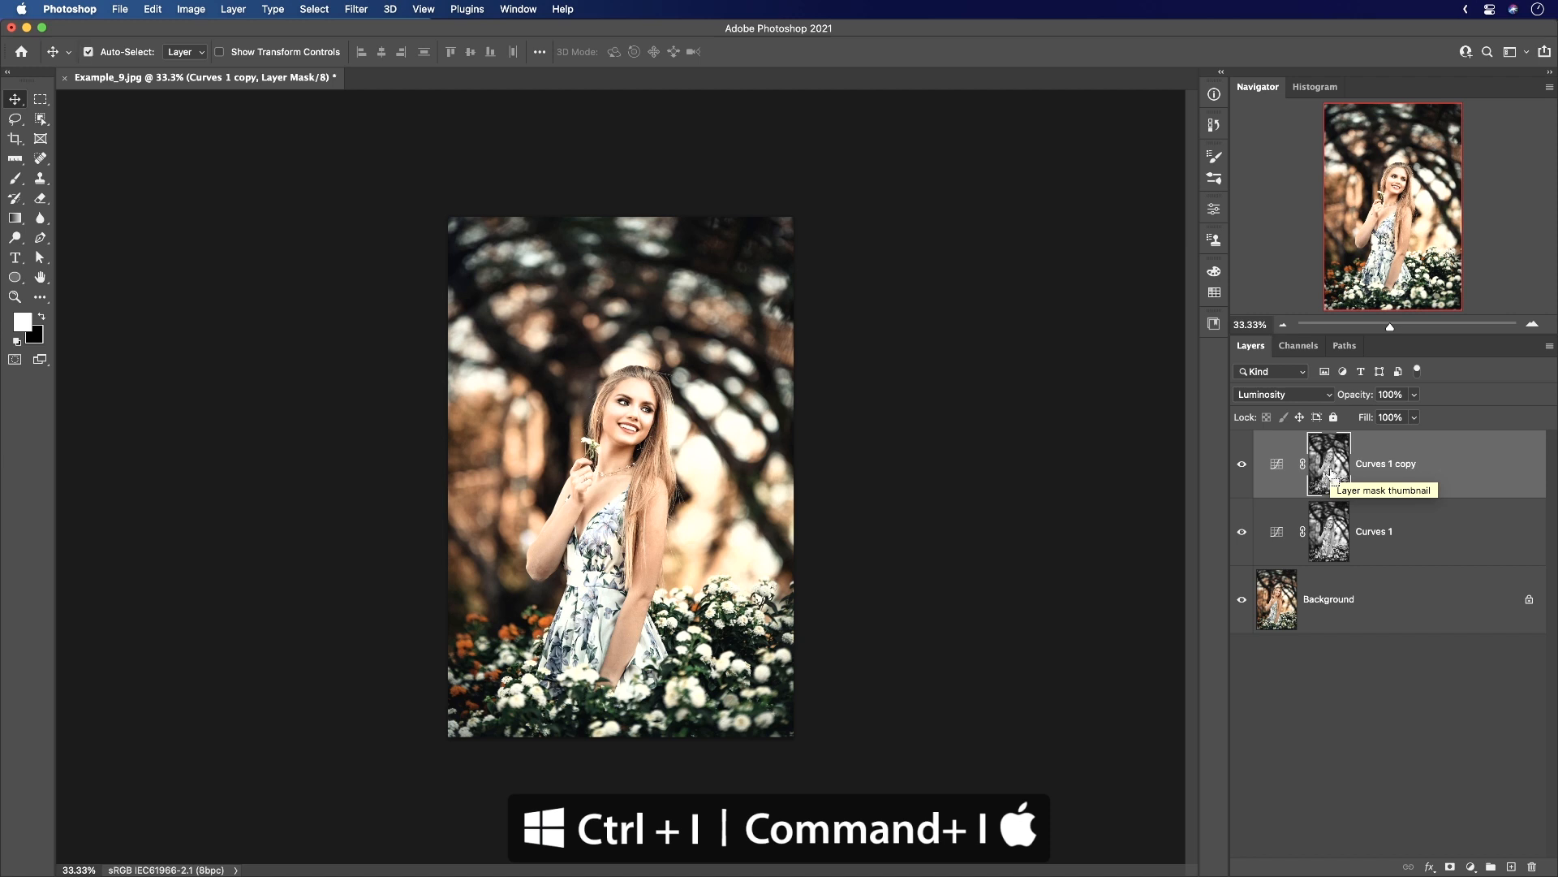
key(super+i)
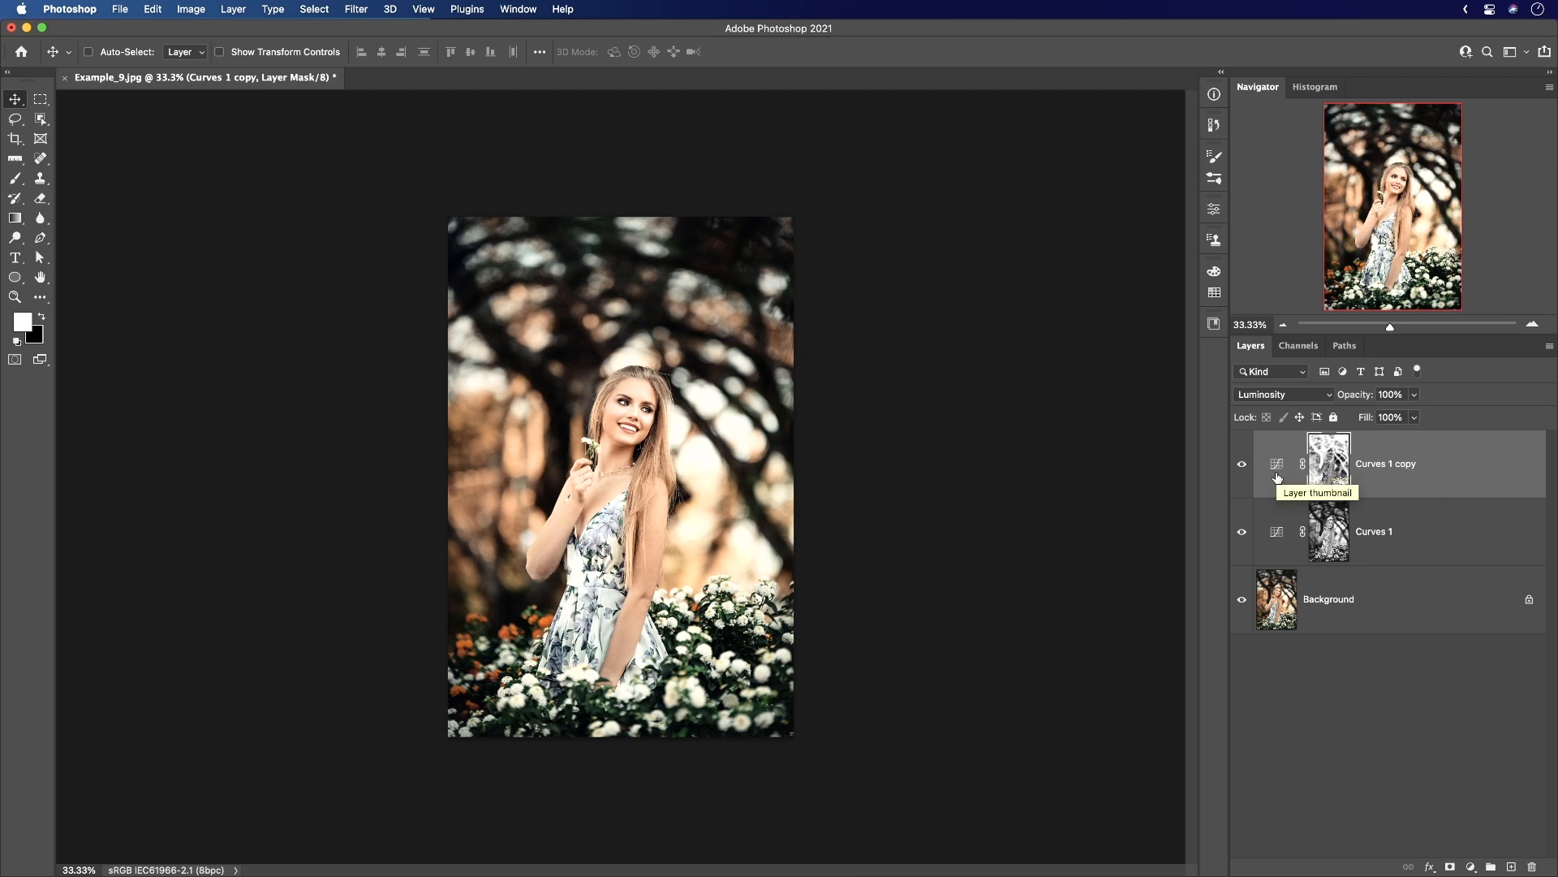
Reshape the Curves 1 copy by removing the midtone point, lowering the highlights and lifting the shadows to input 45, output 50.
double_click(1277, 476)
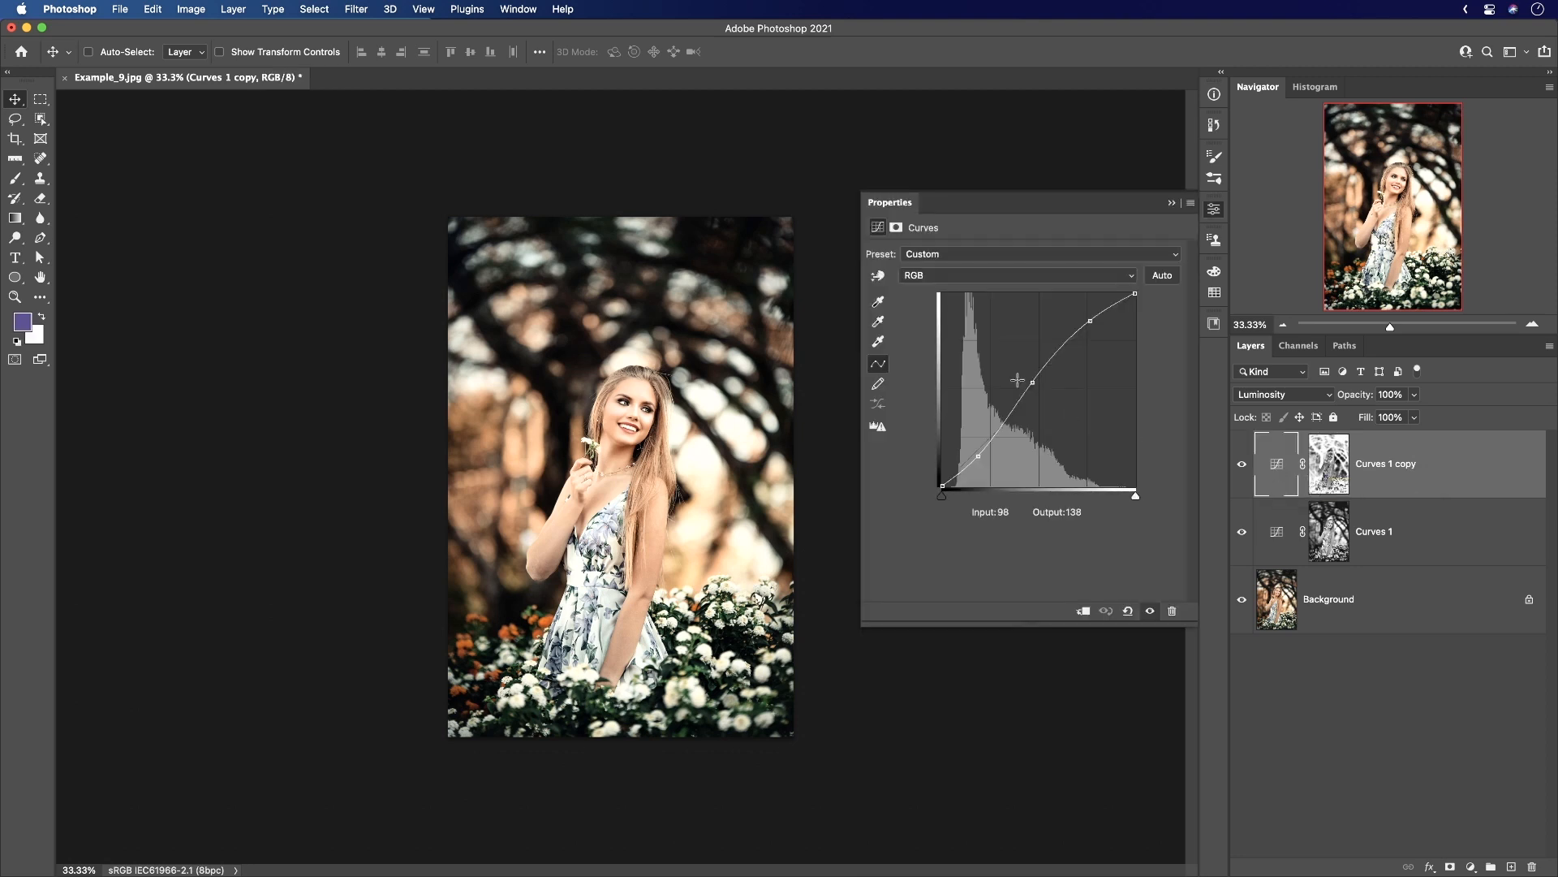
drag(1040, 376, 1040, 386)
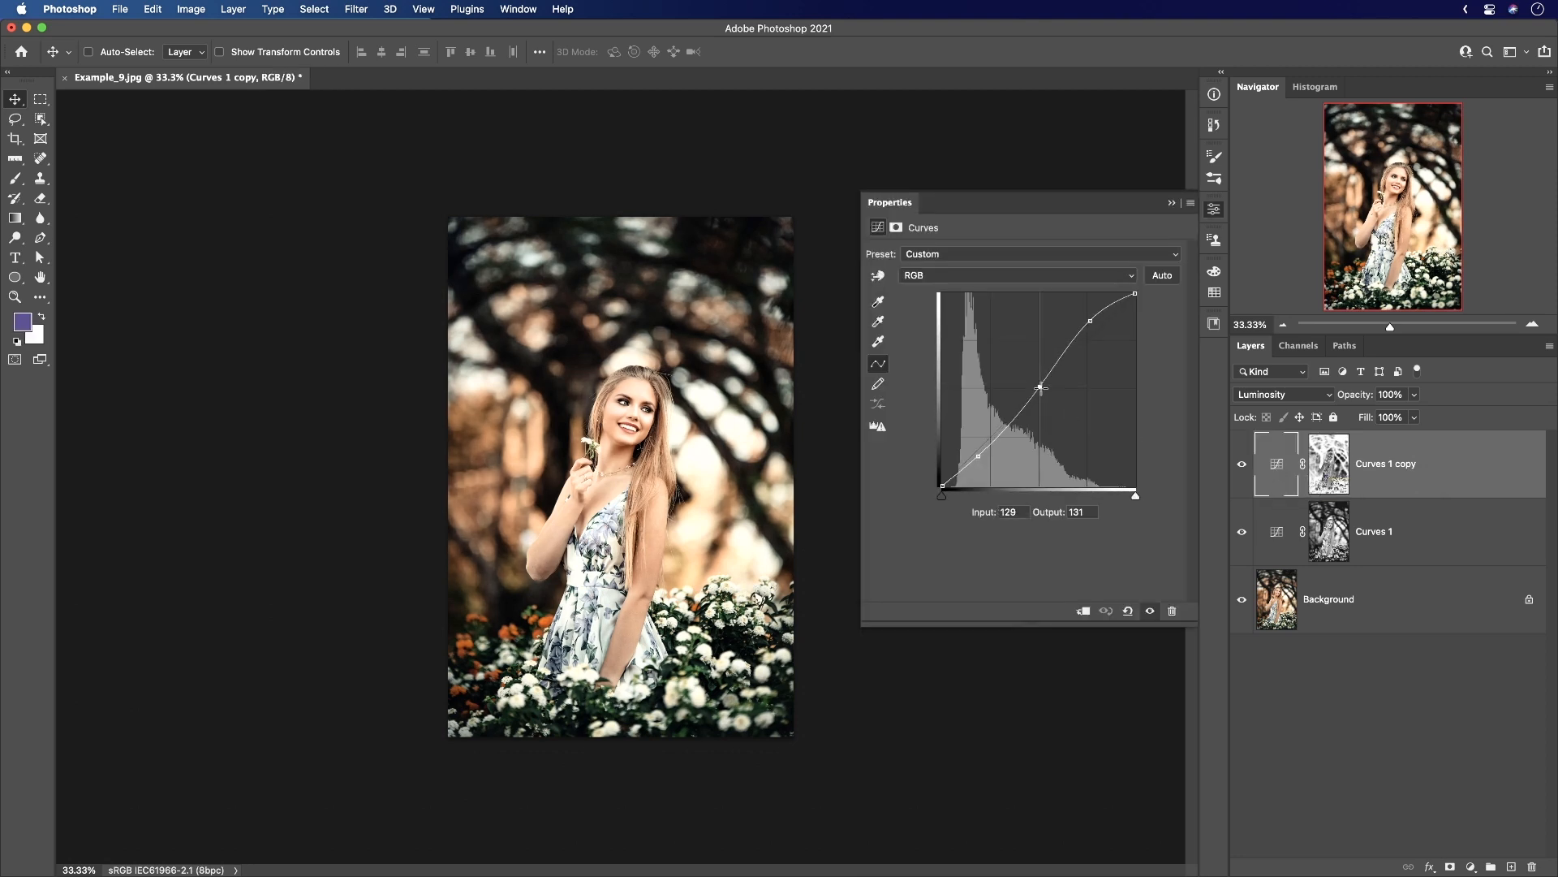
drag(1090, 321, 1103, 323)
drag(1040, 386, 1107, 323)
drag(978, 456, 974, 448)
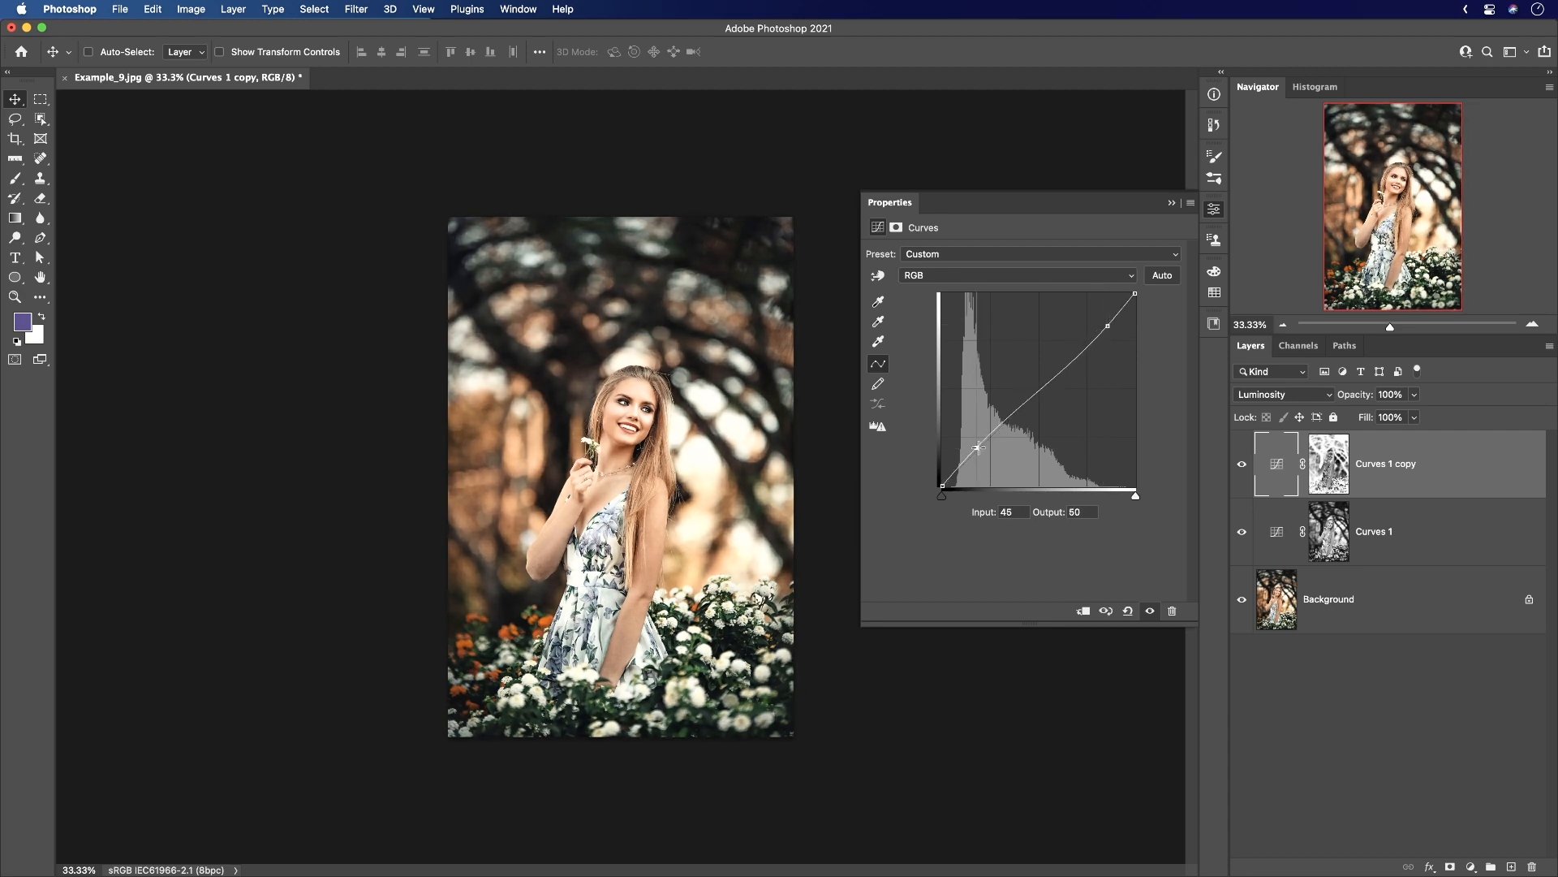
click(1215, 210)
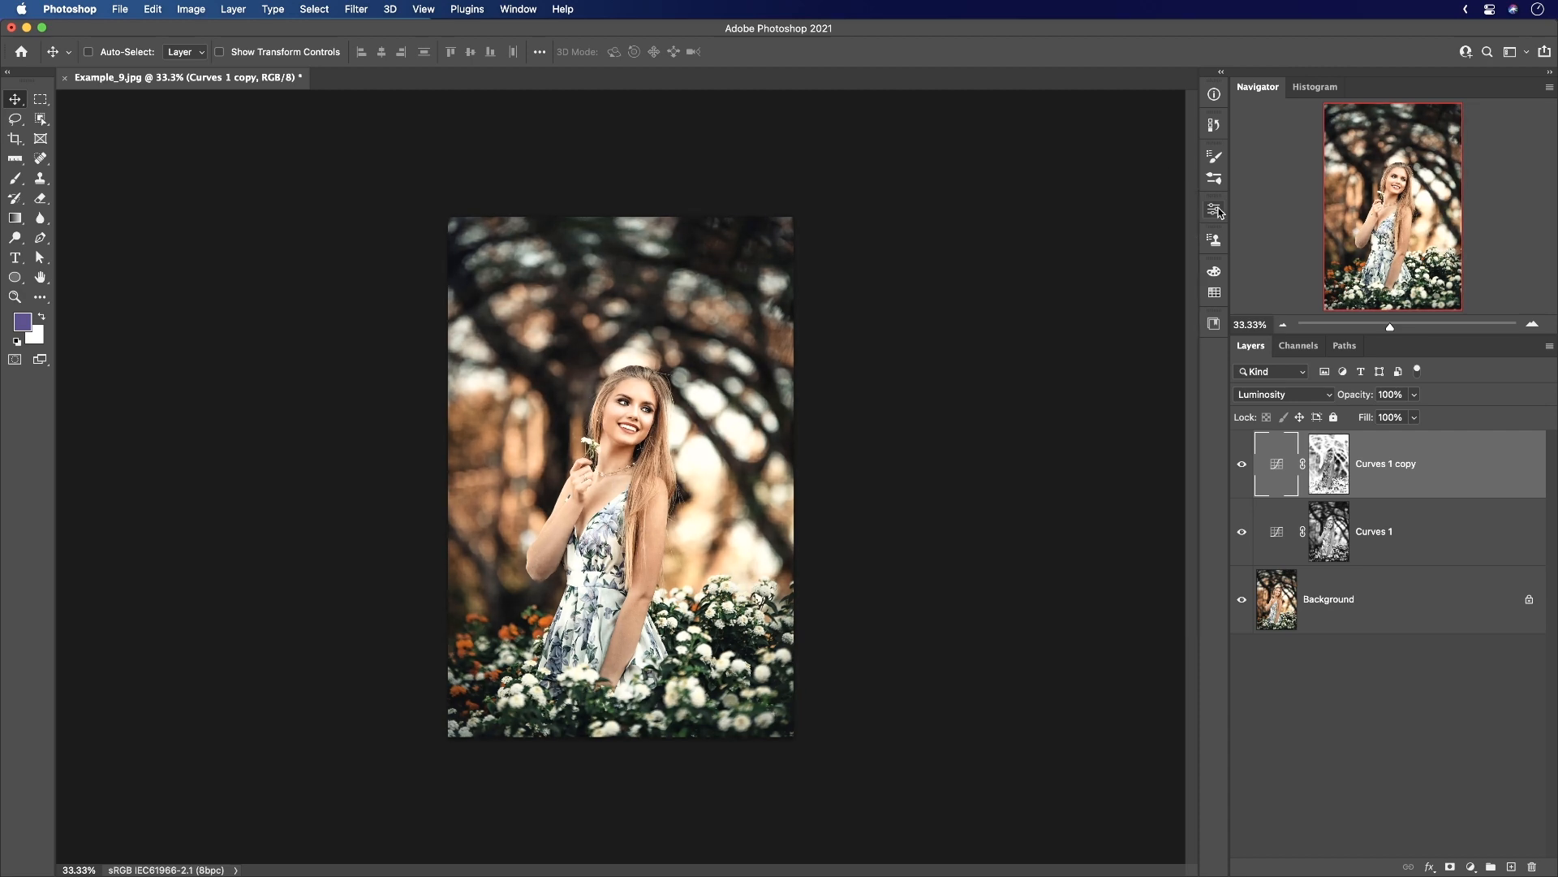
Compare the photo before and after the Curves adjustments by repeatedly isolating the Background layer's visibility.
alt+click(1242, 601)
alt+click(1242, 601)
alt+click(1242, 600)
alt+click(1242, 600)
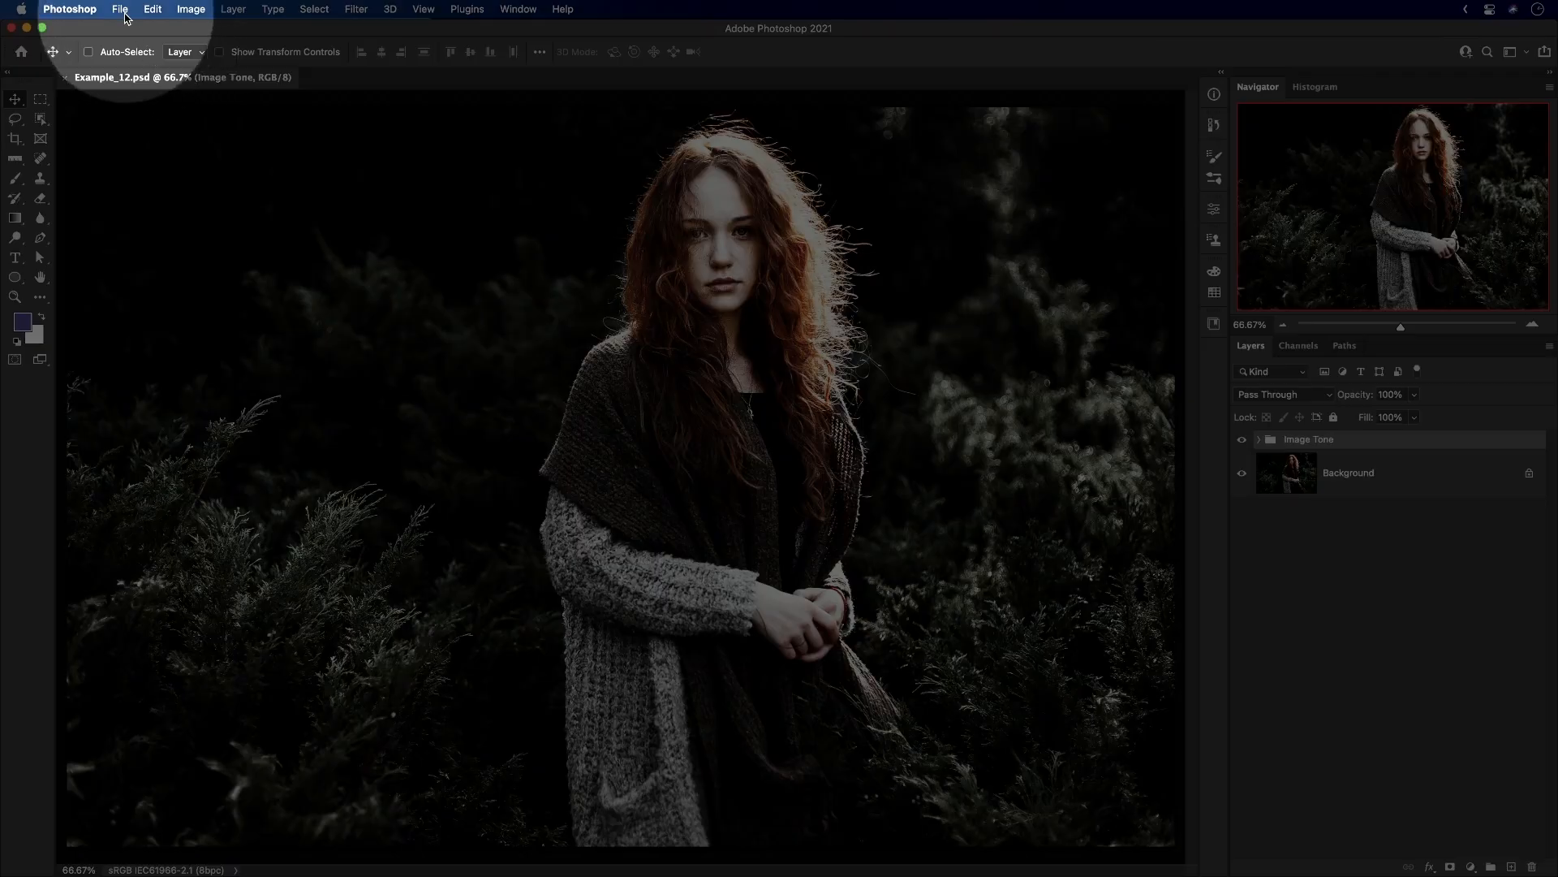
Examine the formats offered by Save As on the computer and the options in Save a Copy, without saving.
click(119, 9)
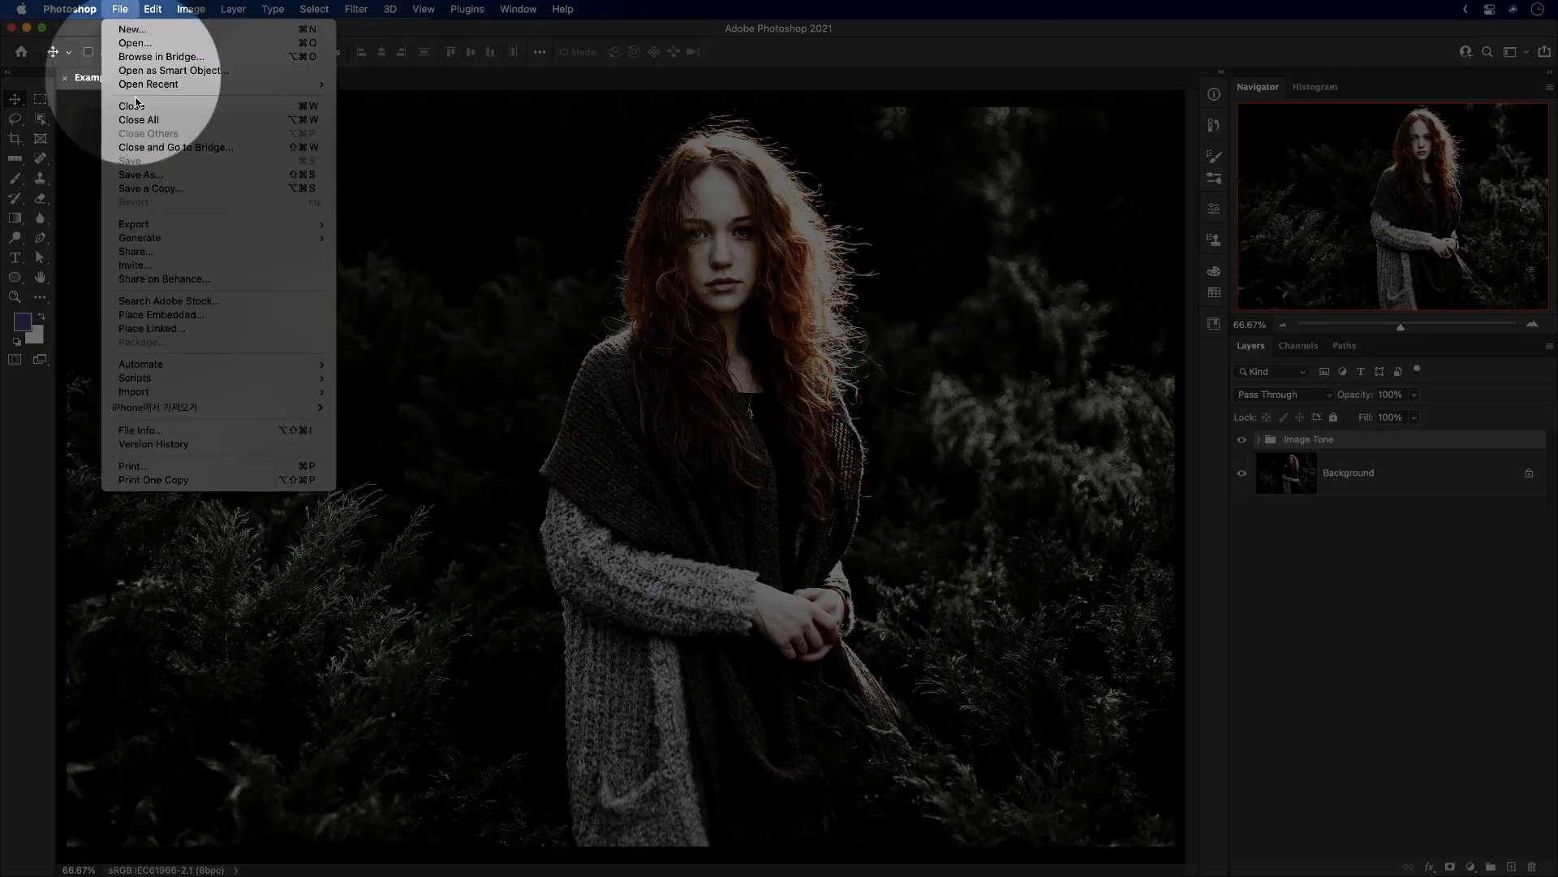
click(149, 174)
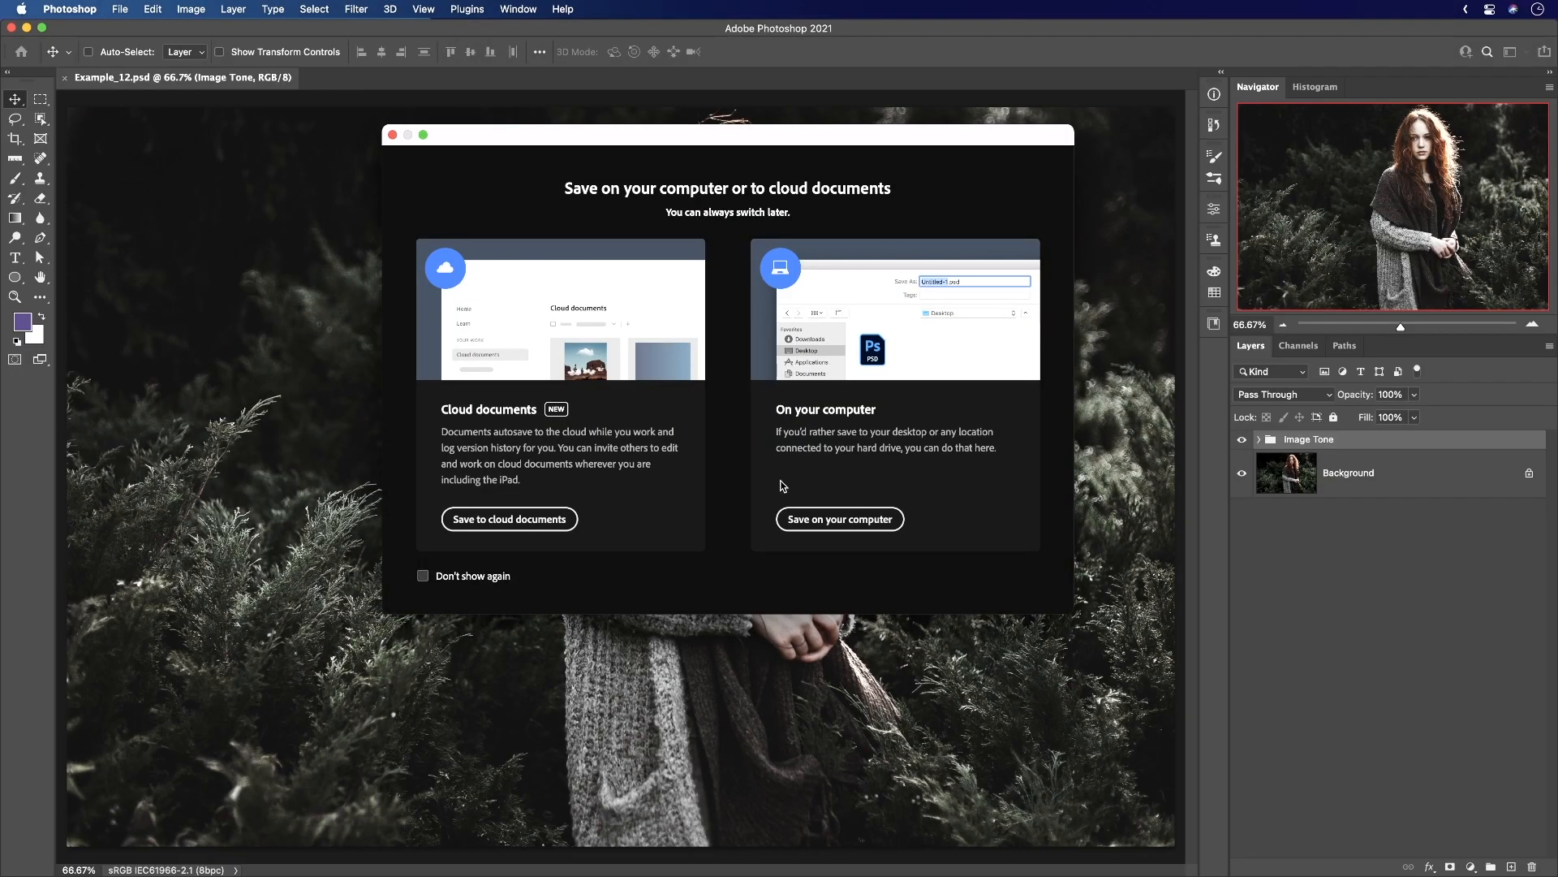
click(840, 519)
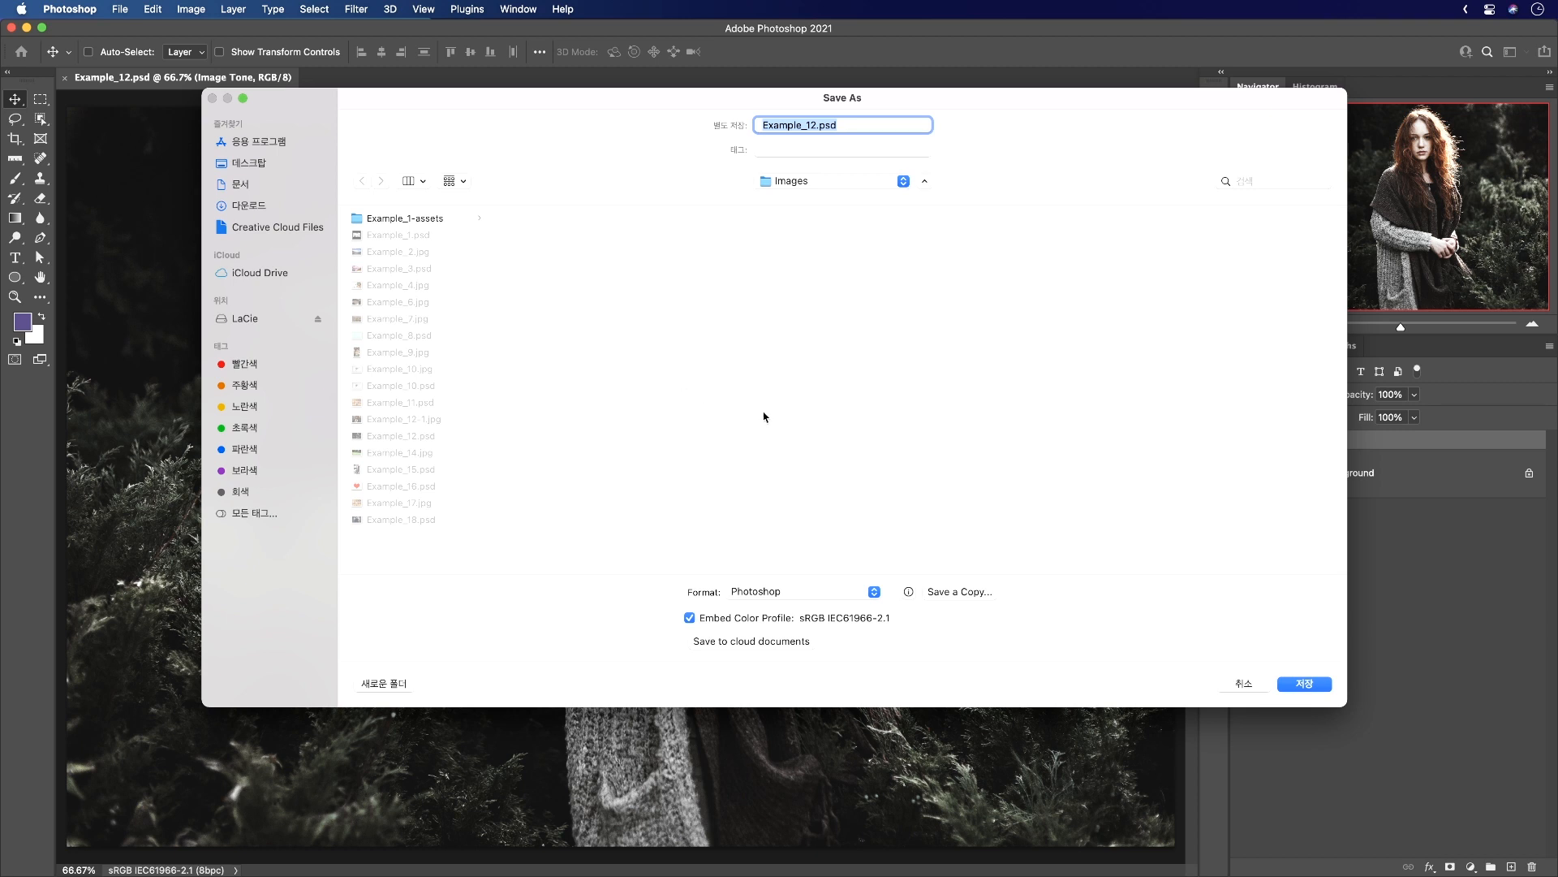
click(794, 594)
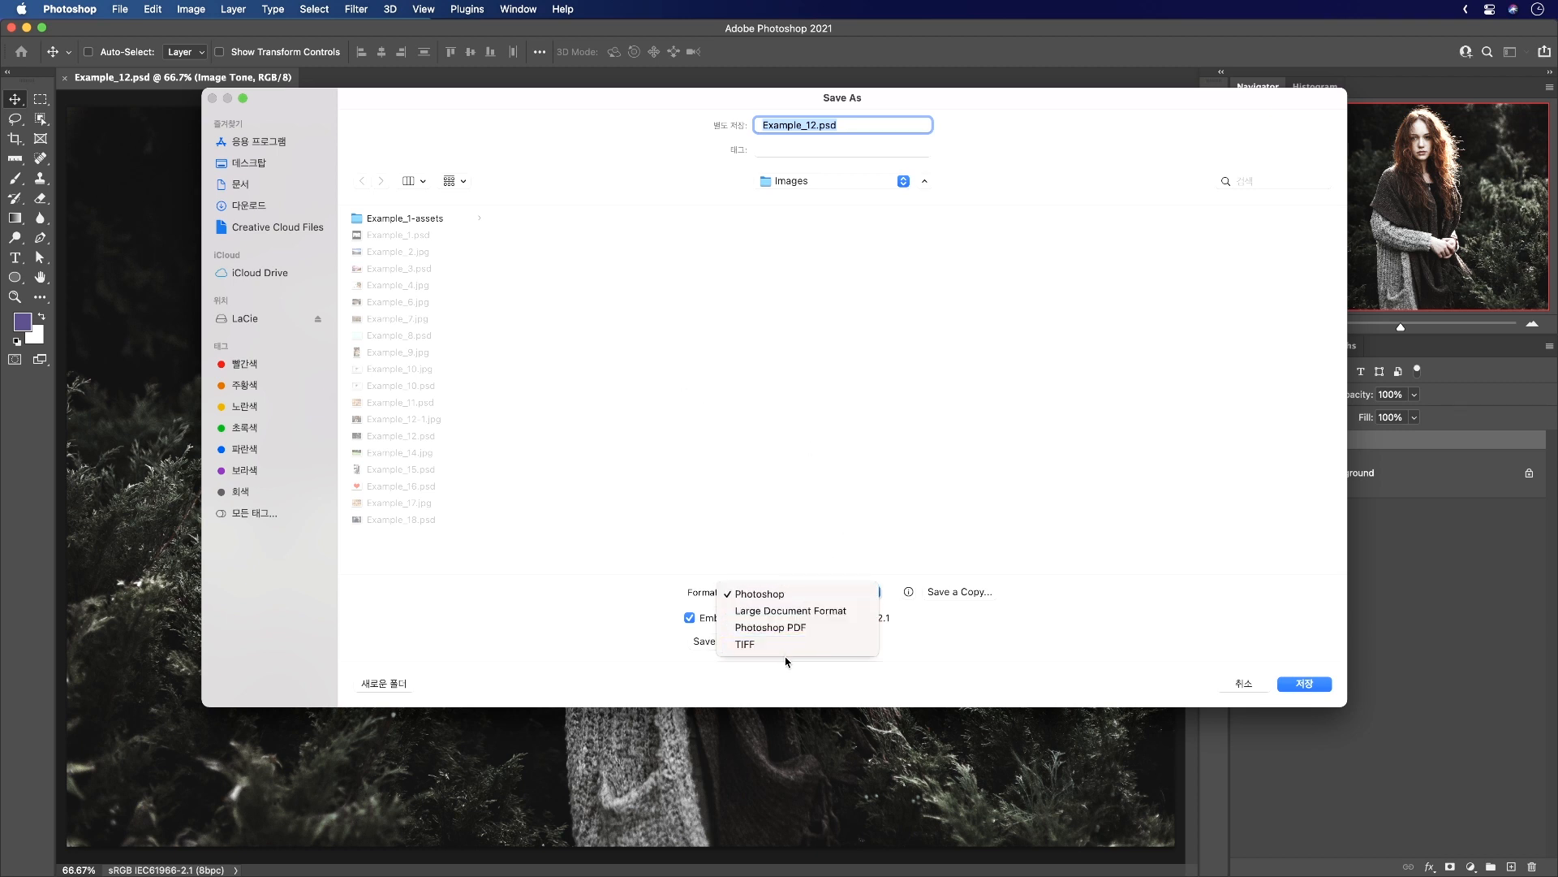
click(799, 487)
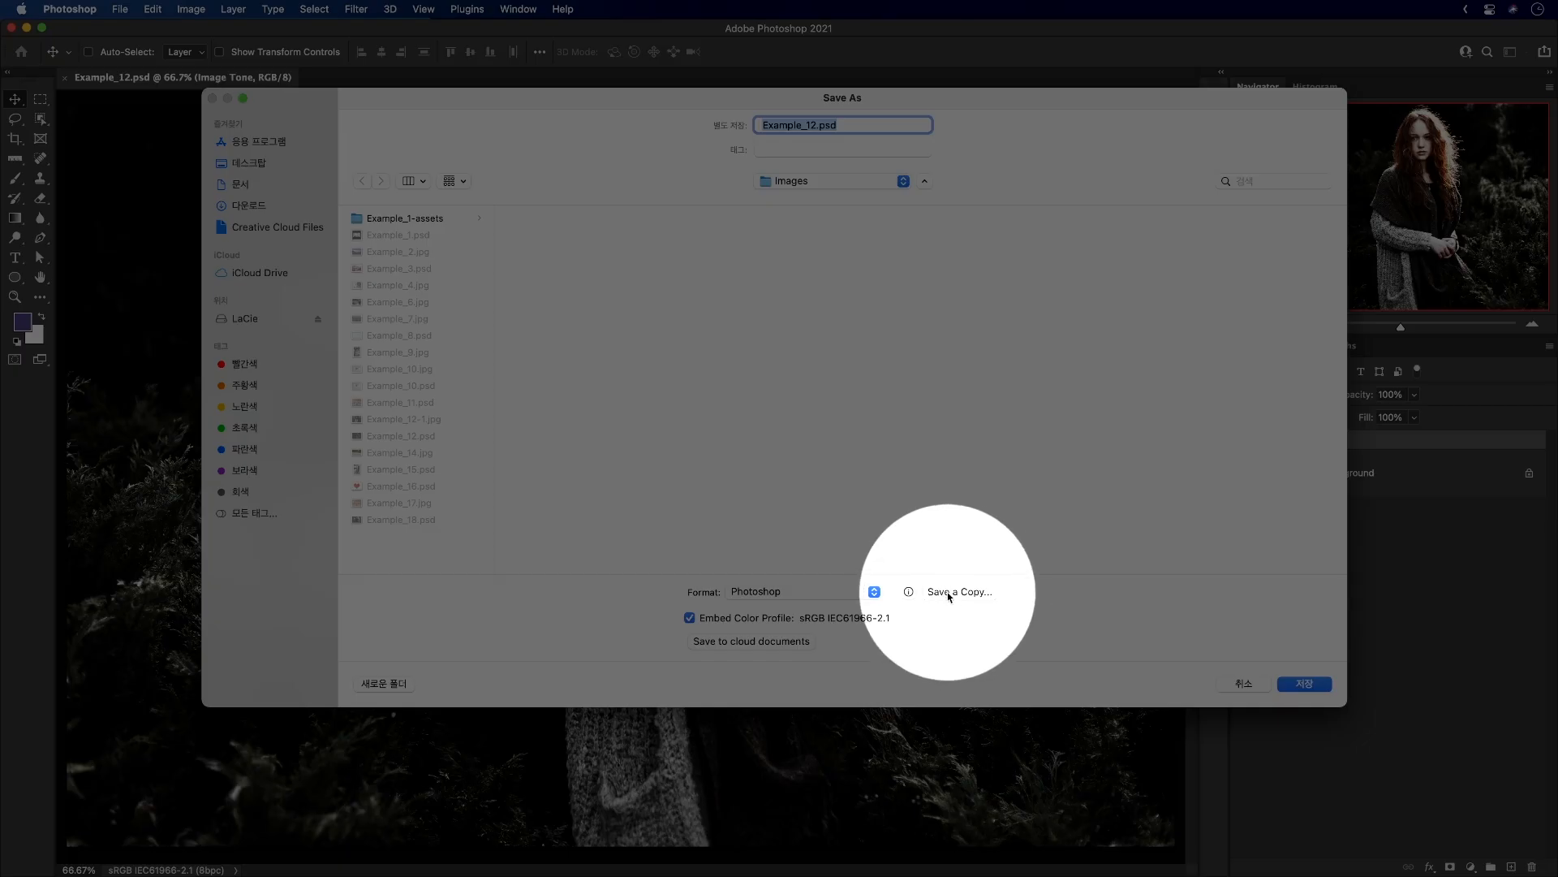
click(956, 593)
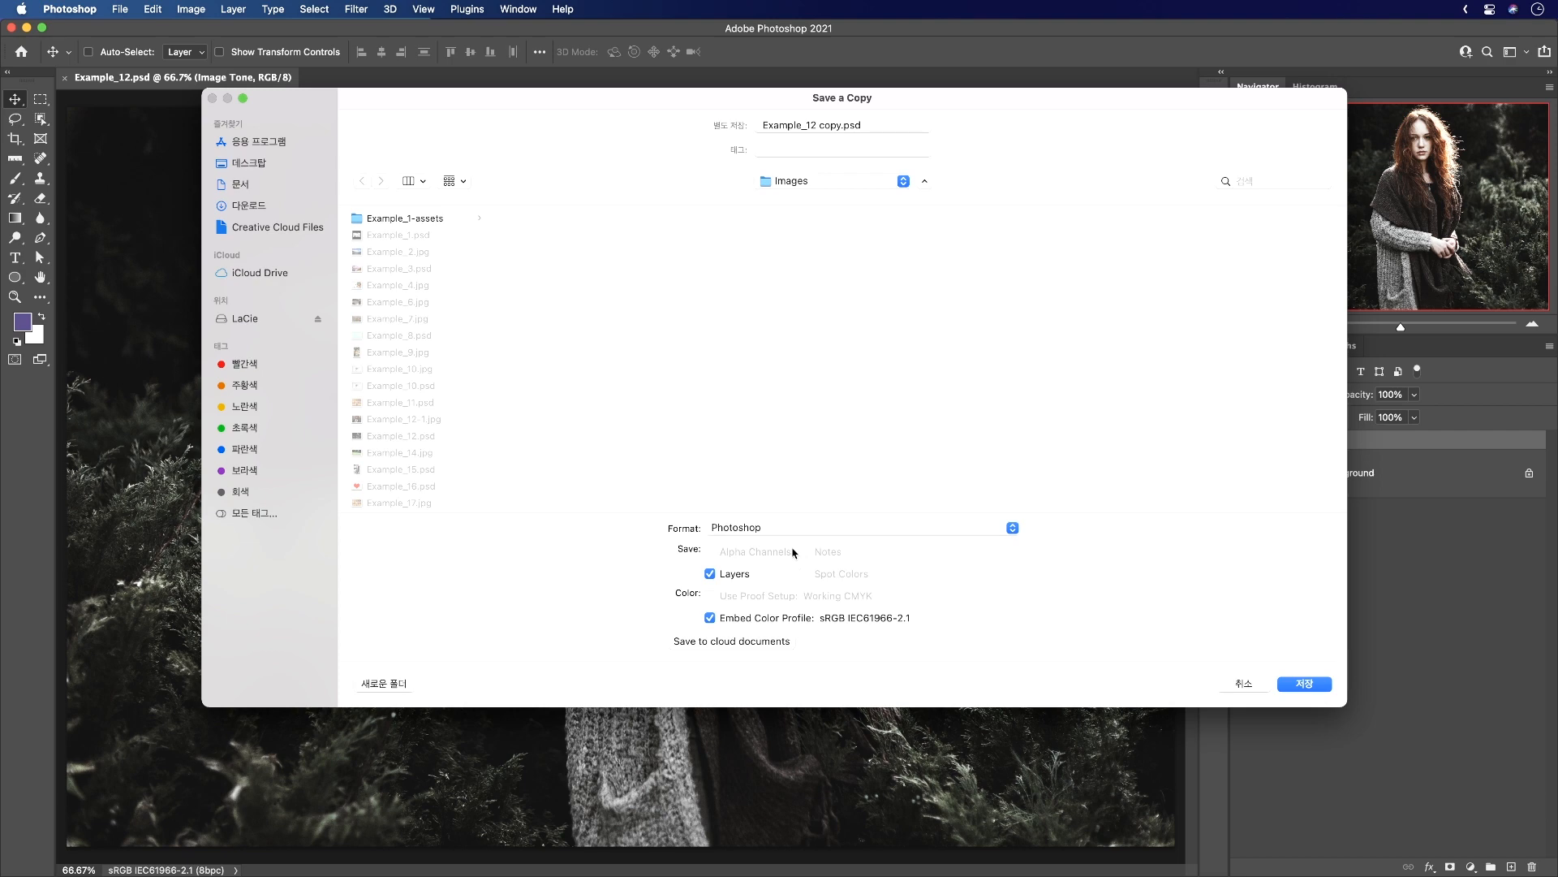
click(1244, 684)
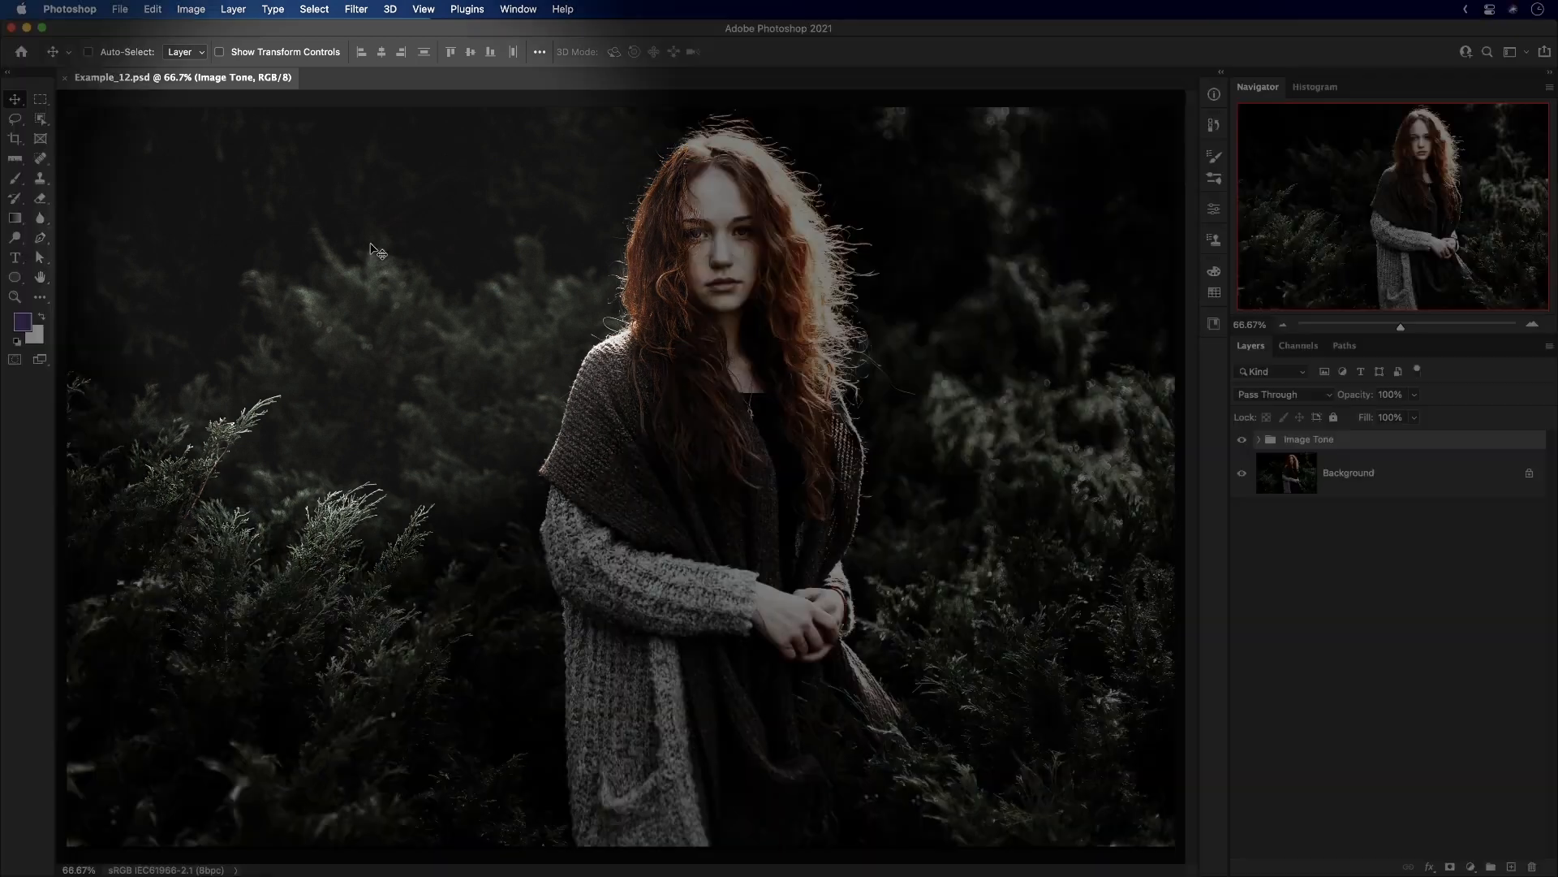
Open the Save a Copy dialog directly for saving on the computer and review its options.
click(120, 9)
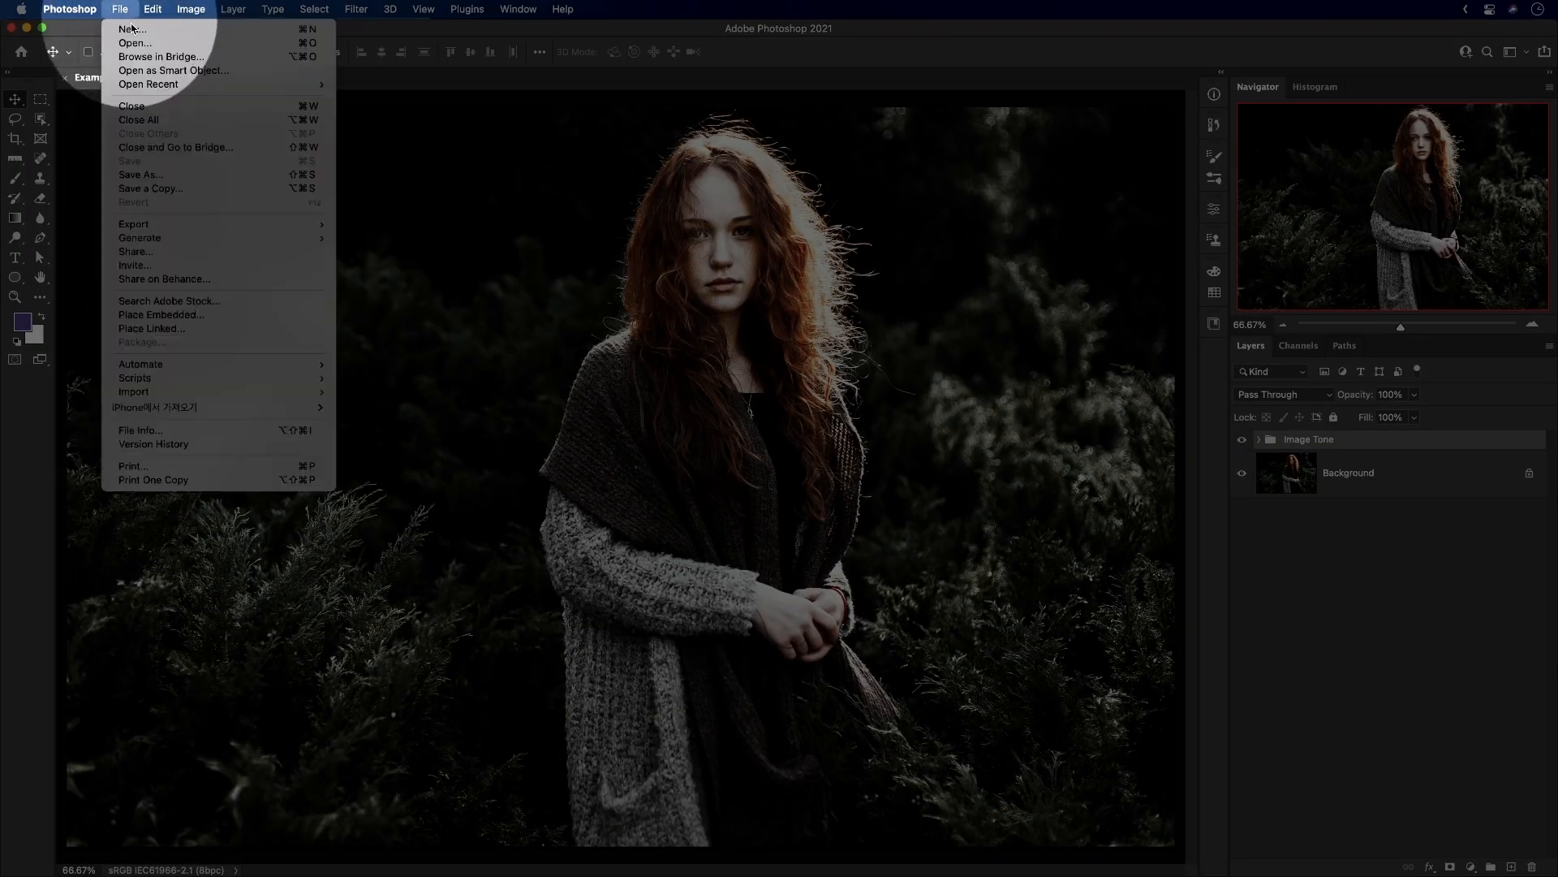
click(138, 191)
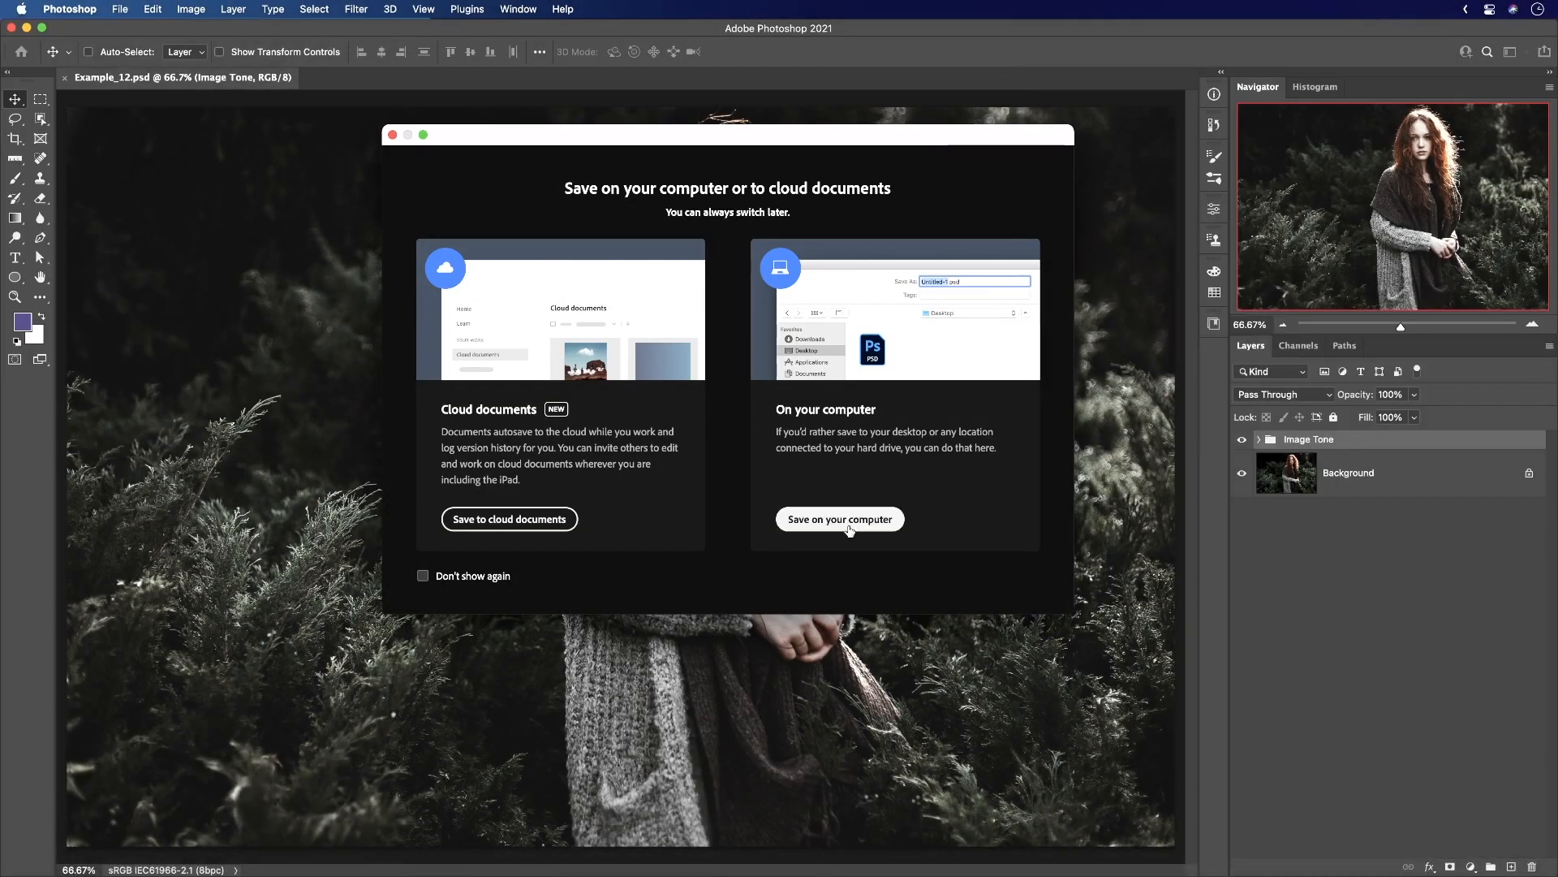
click(840, 519)
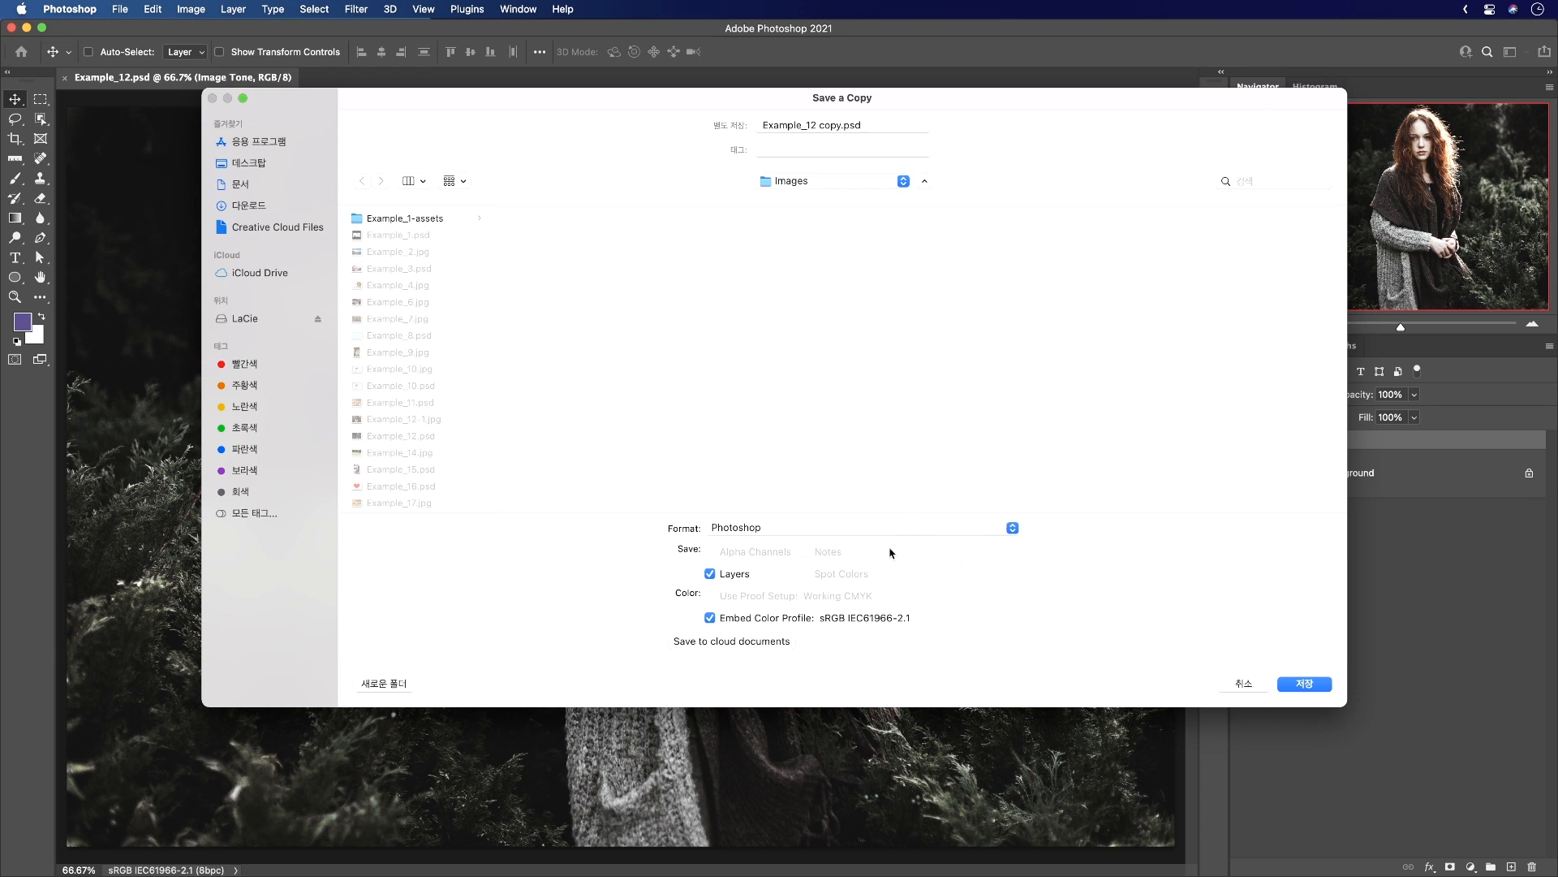
click(1302, 683)
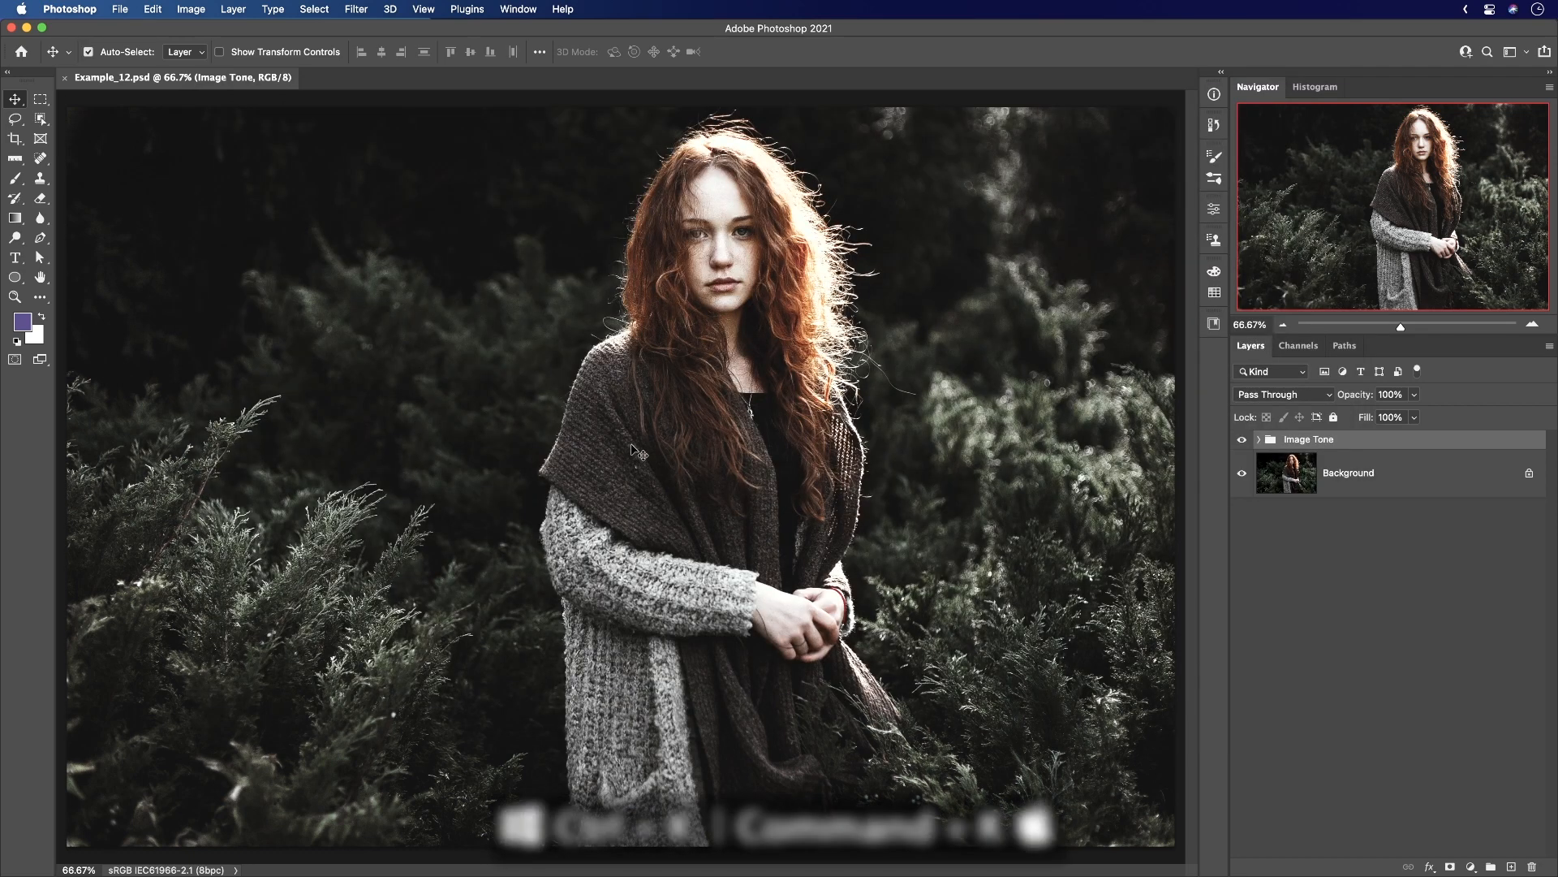
Enable legacy "Save As" in the File Handling preferences and return to the Move tool.
key(super+k)
drag(637, 210, 640, 174)
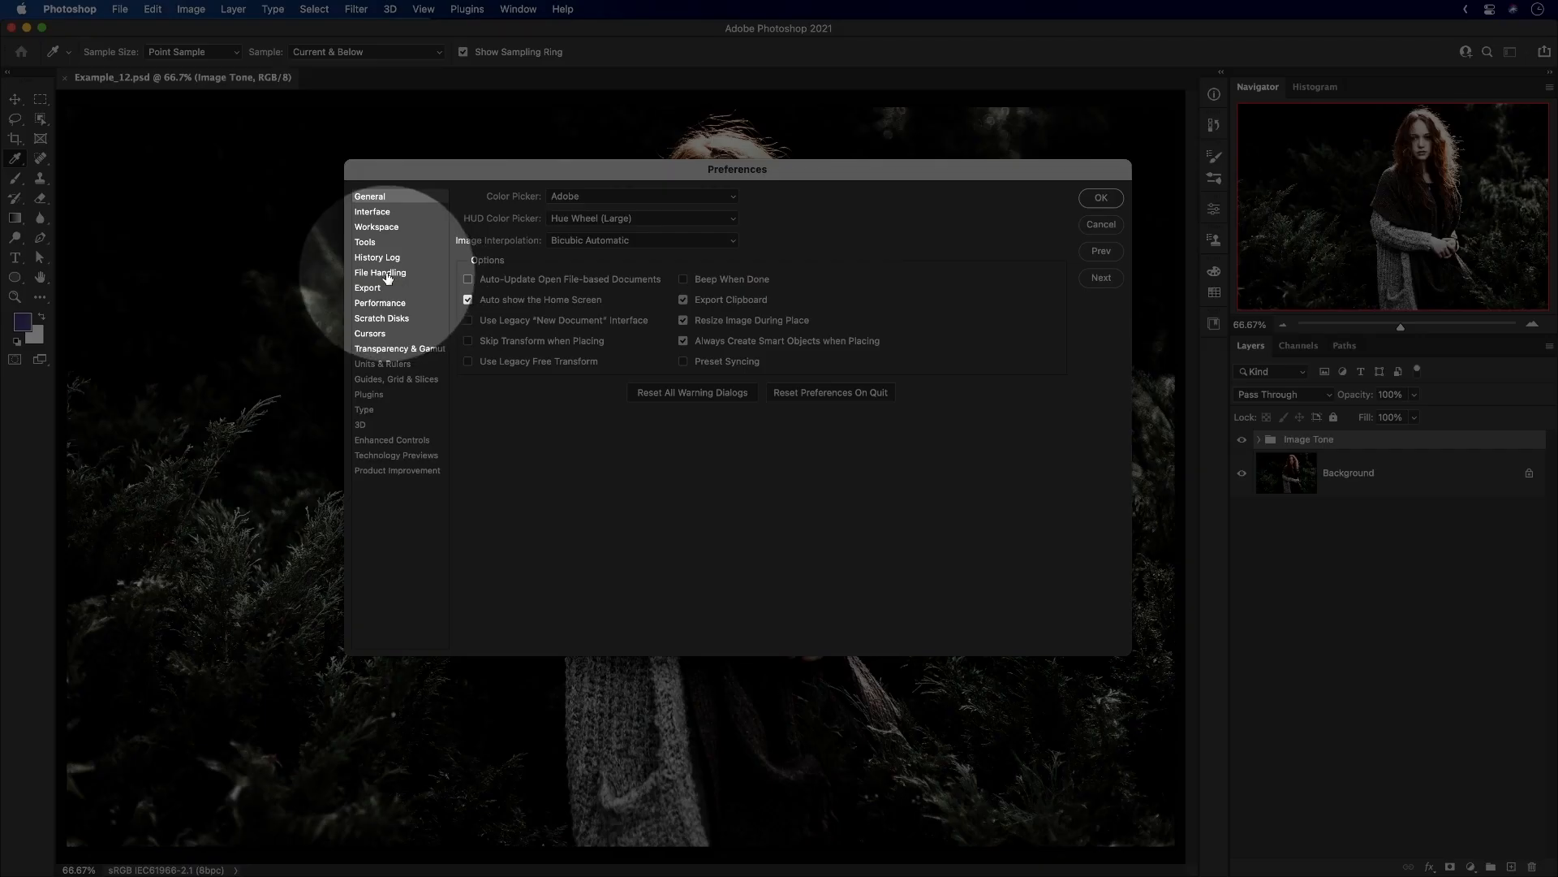
click(388, 275)
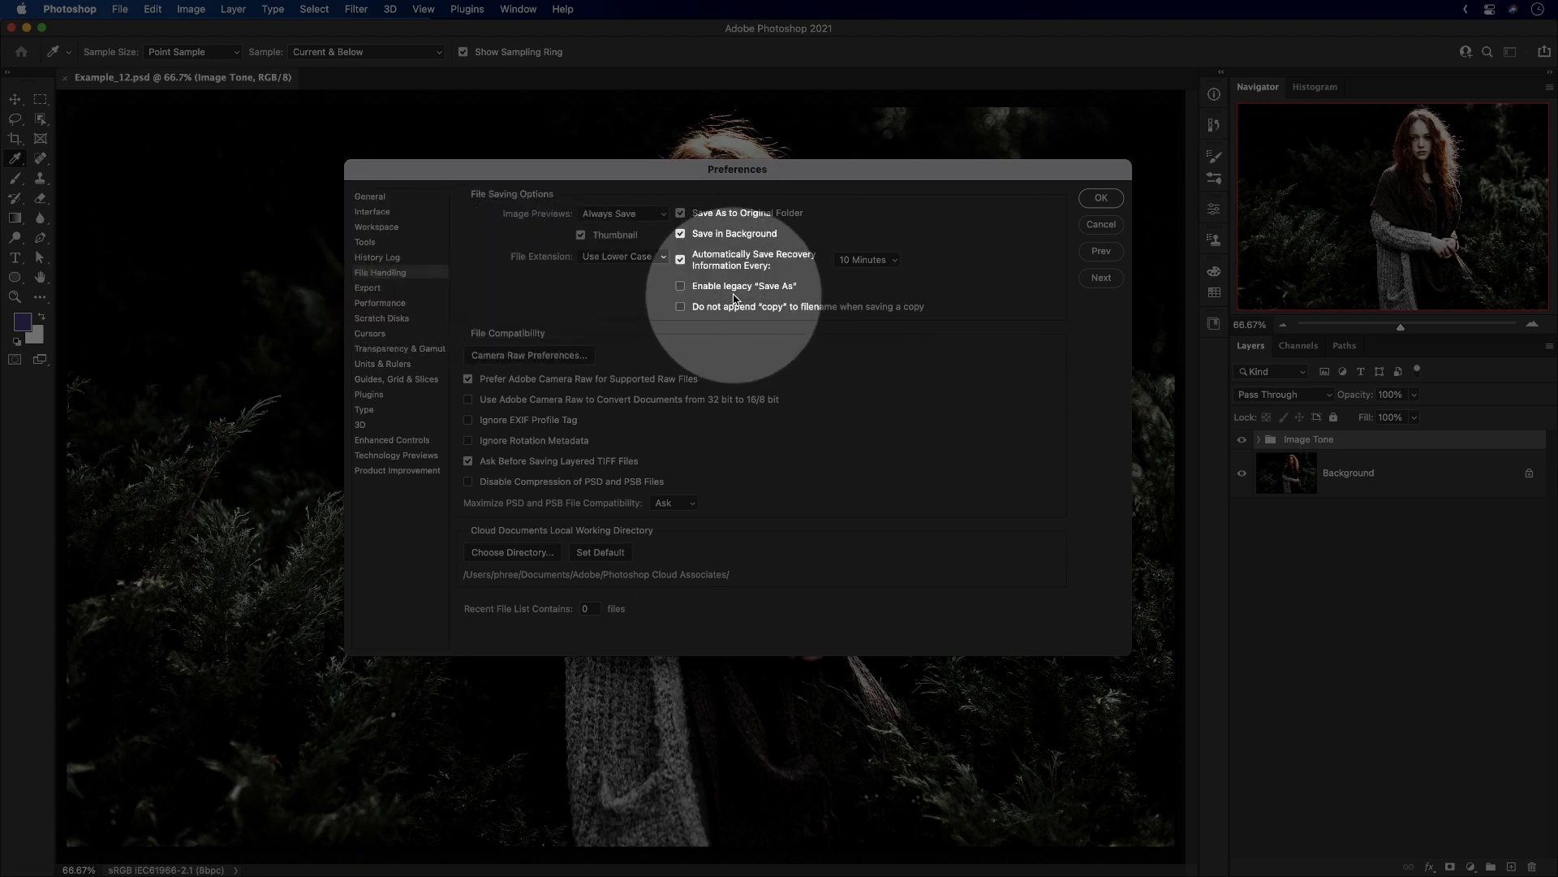
click(682, 286)
click(776, 376)
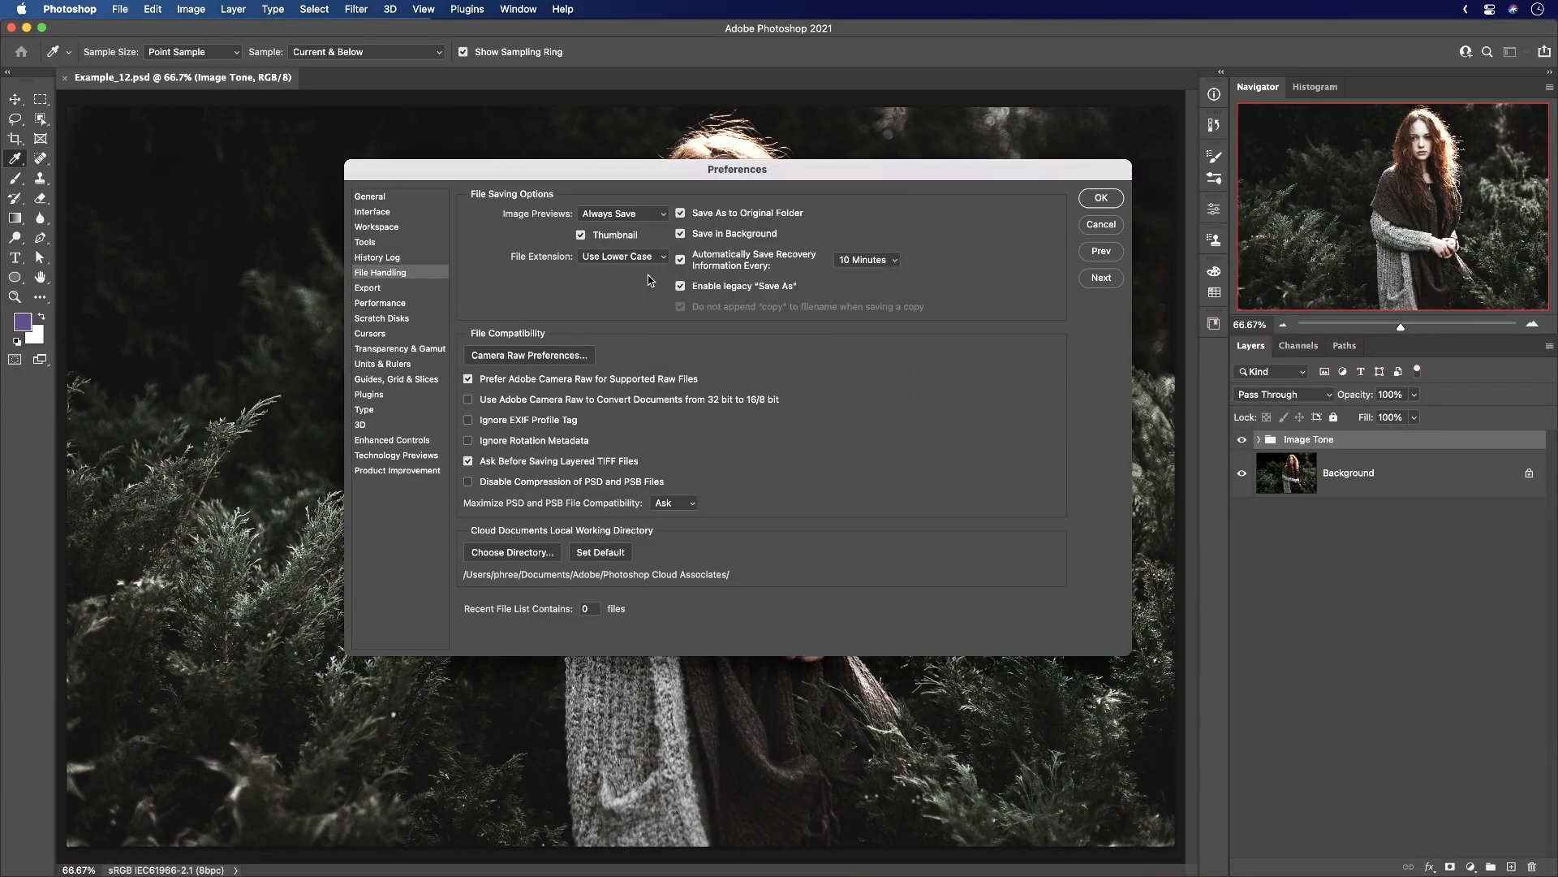
click(1096, 200)
key(v)
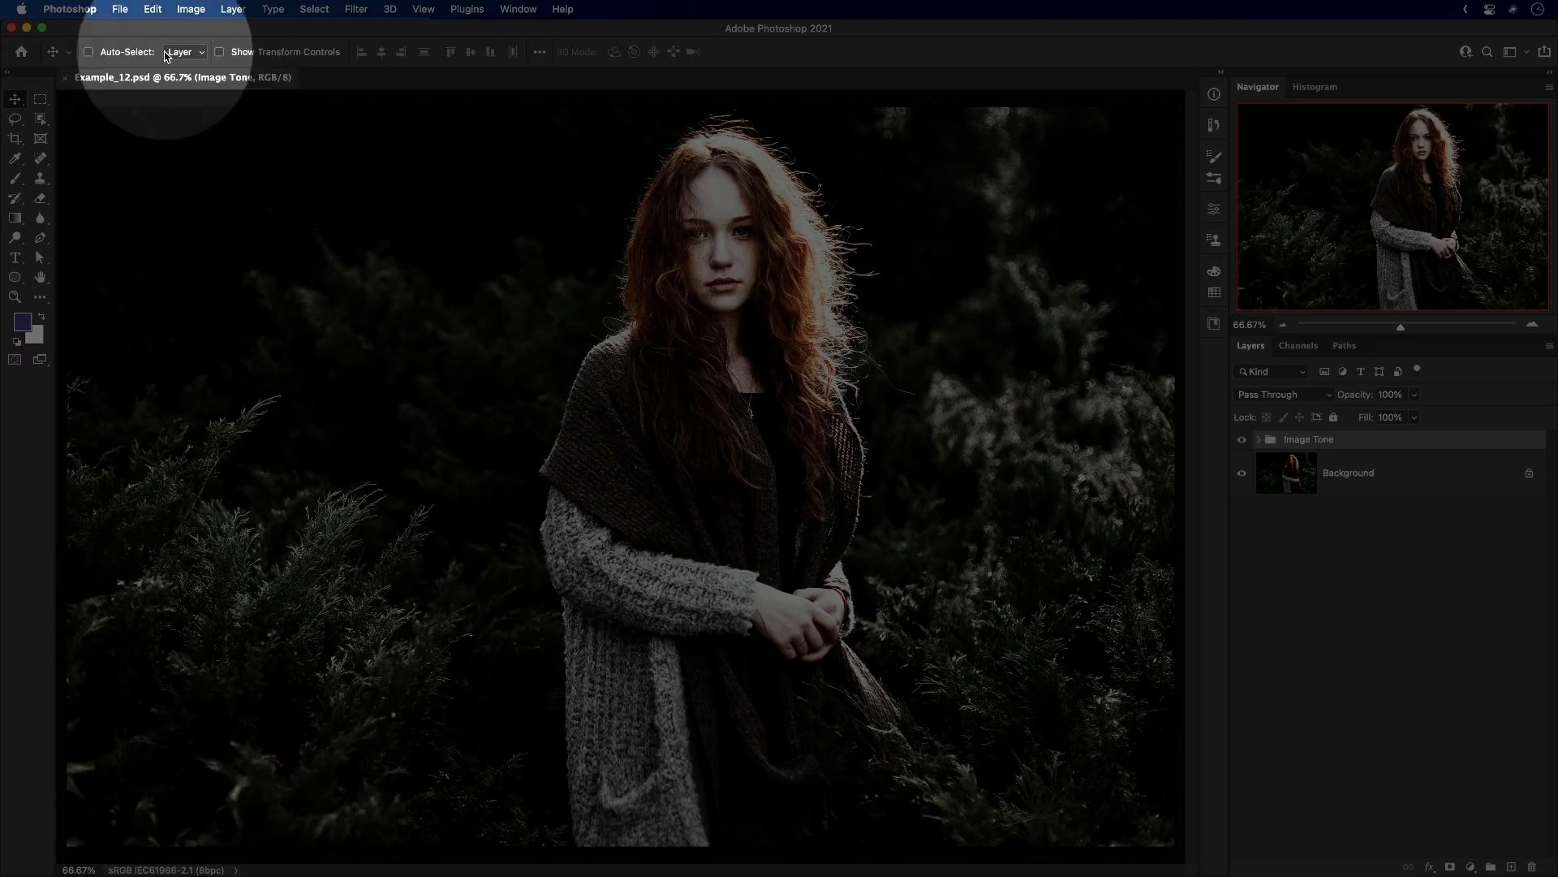
Review the full list of file formats in the legacy Save As dialog for the computer, keeping the Photoshop format.
click(119, 9)
click(140, 174)
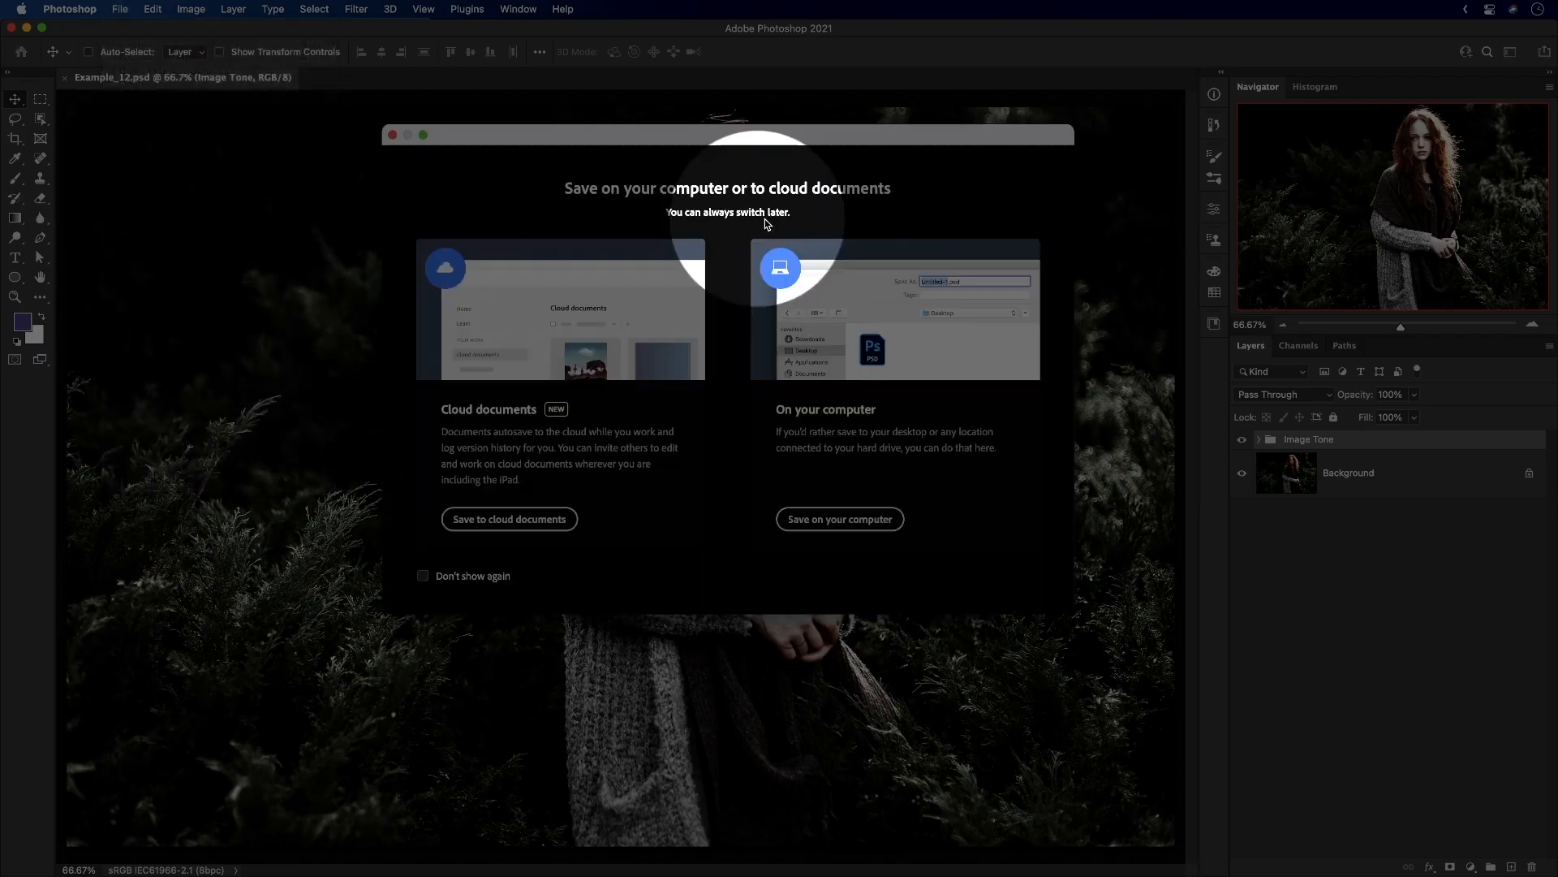
click(840, 516)
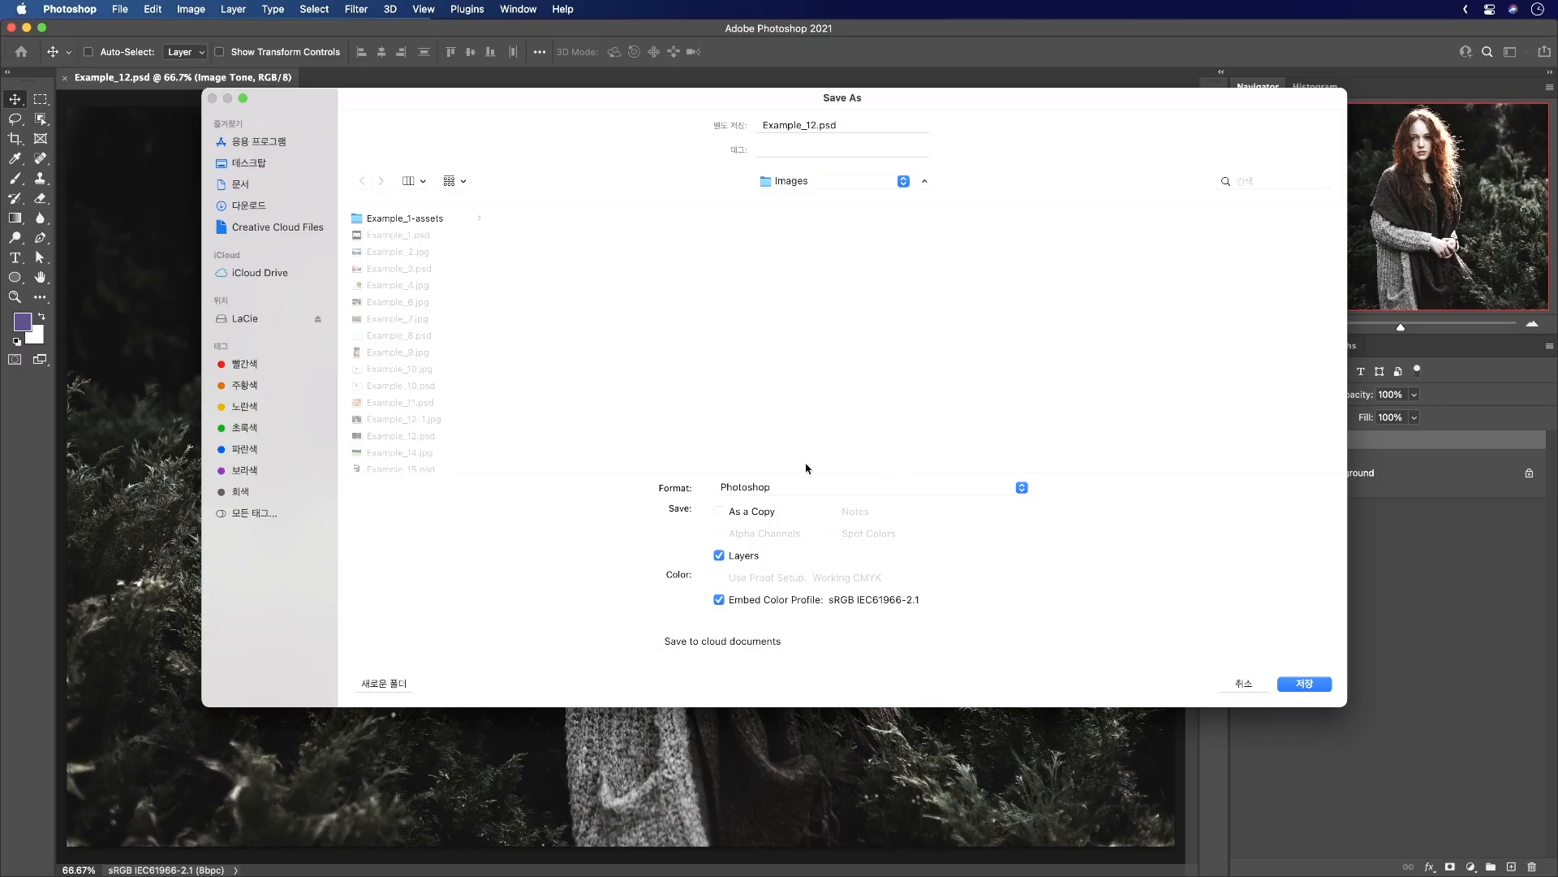
click(802, 488)
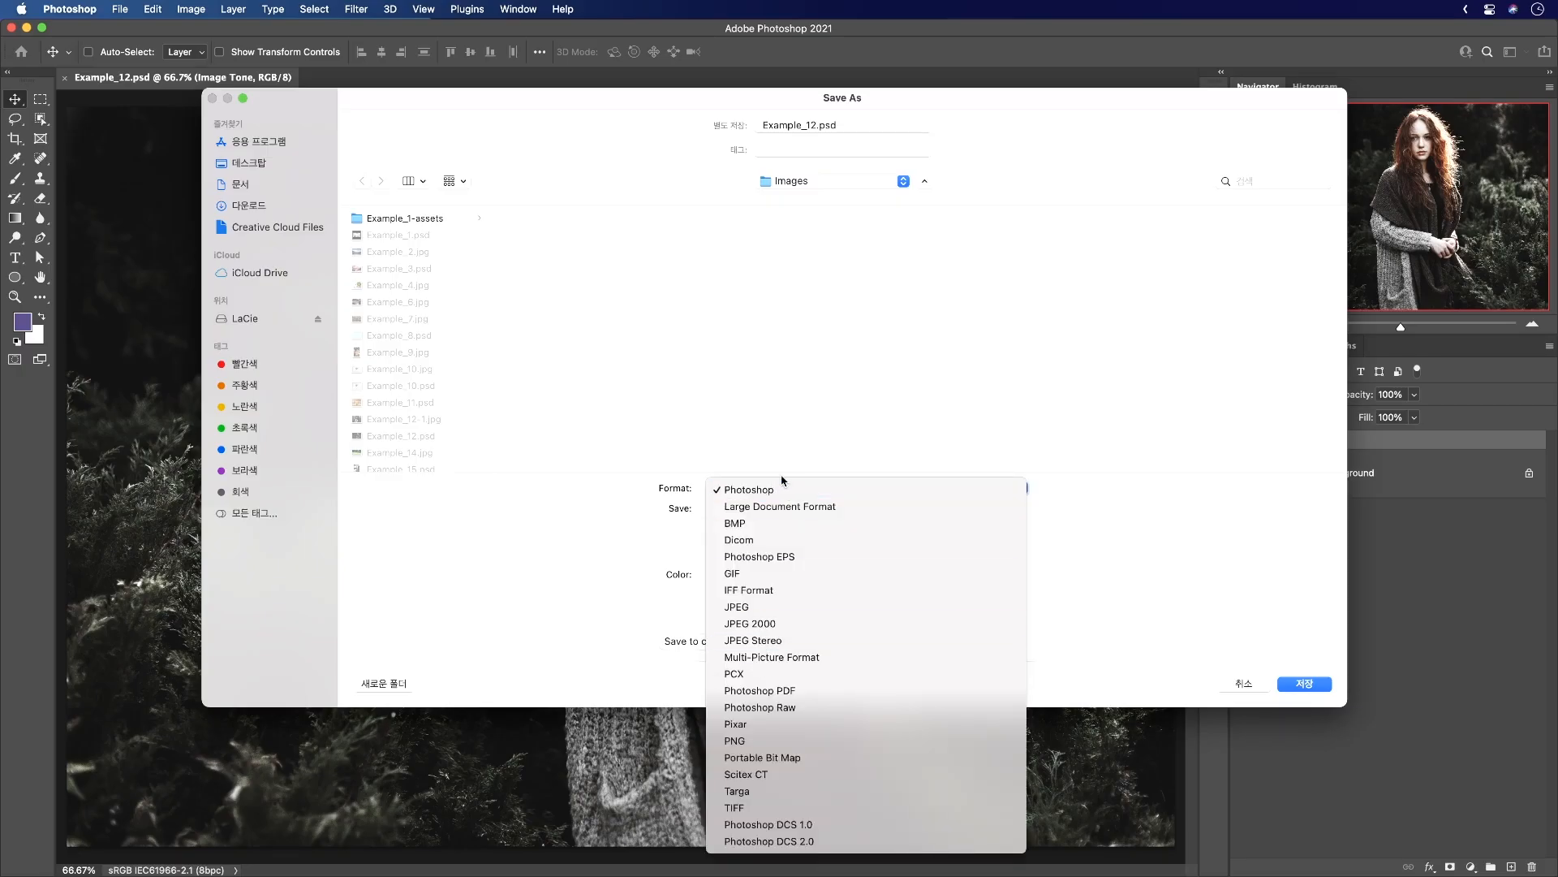
click(735, 489)
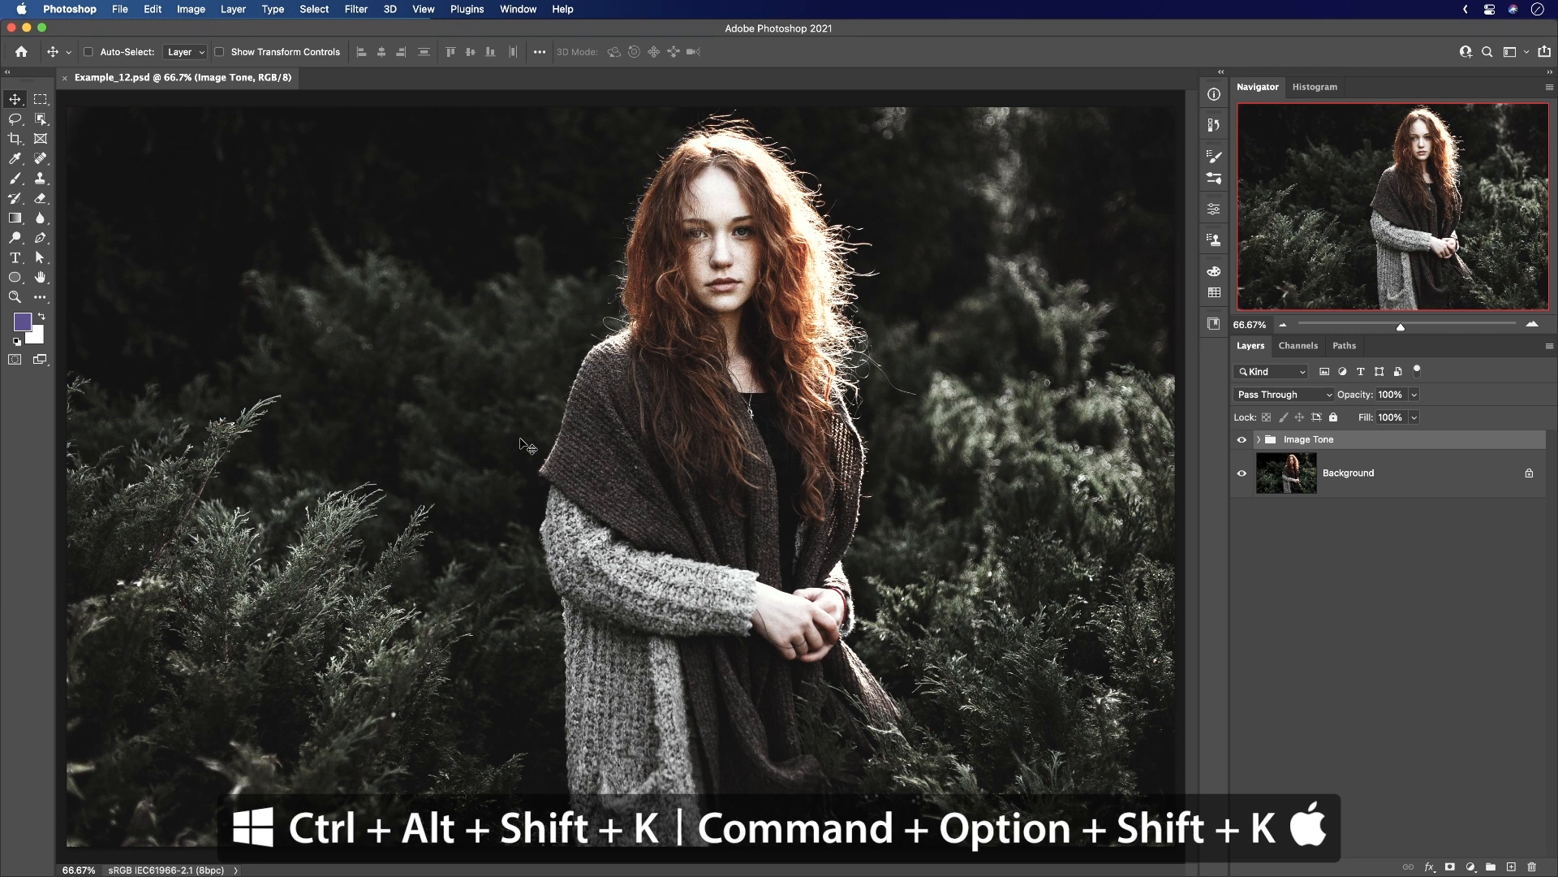
Export the keyboard shortcuts summary to the Images folder as Photoshop Defaults.htm and look through the listed shortcuts.
key(super+alt+shift+k)
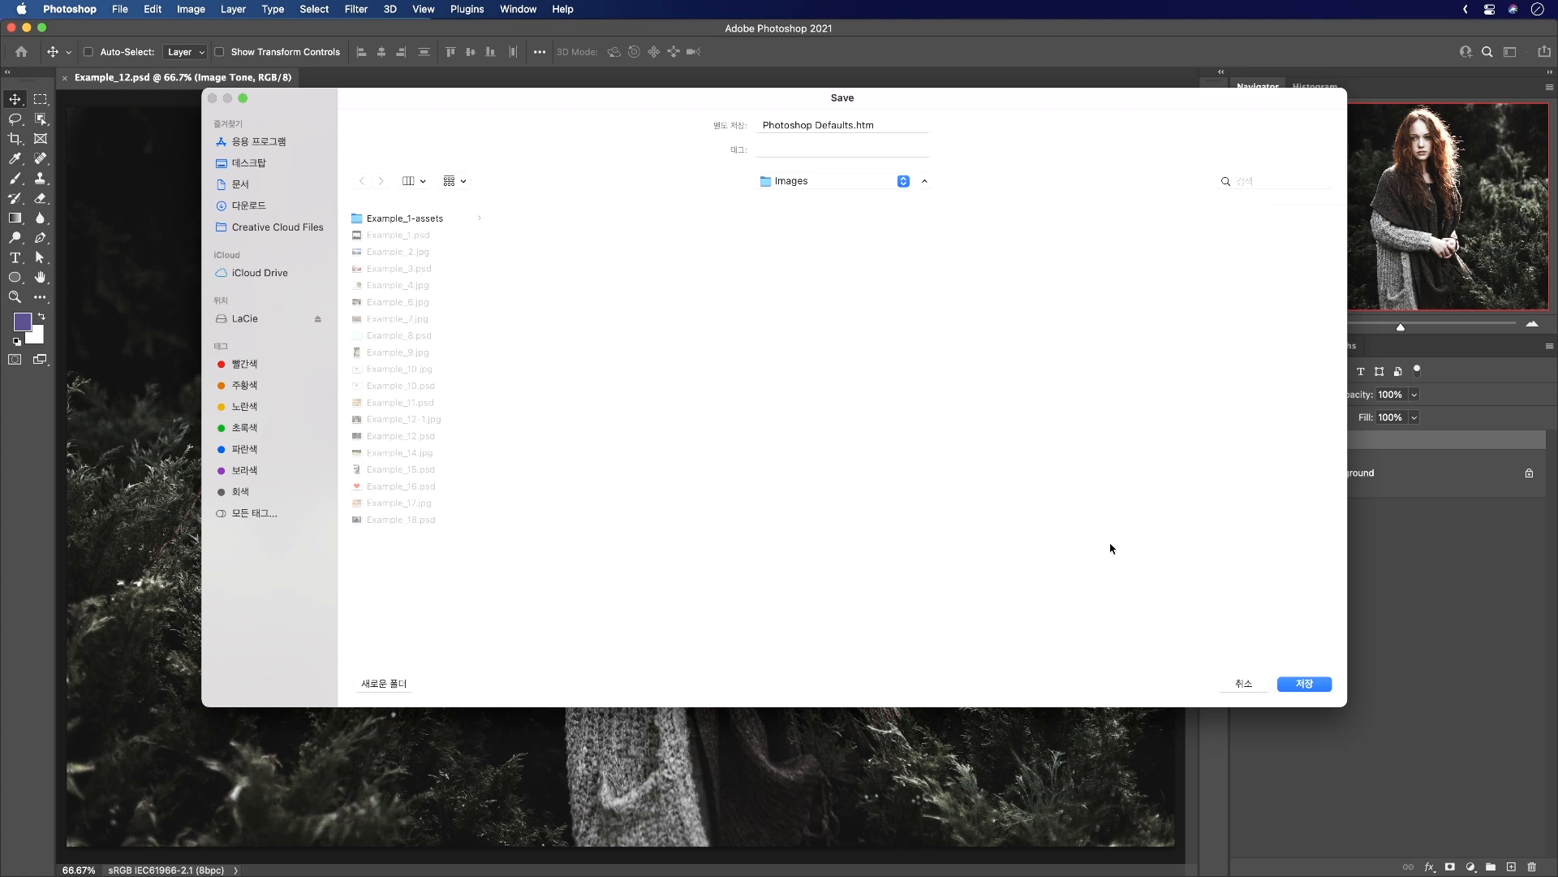
click(1303, 686)
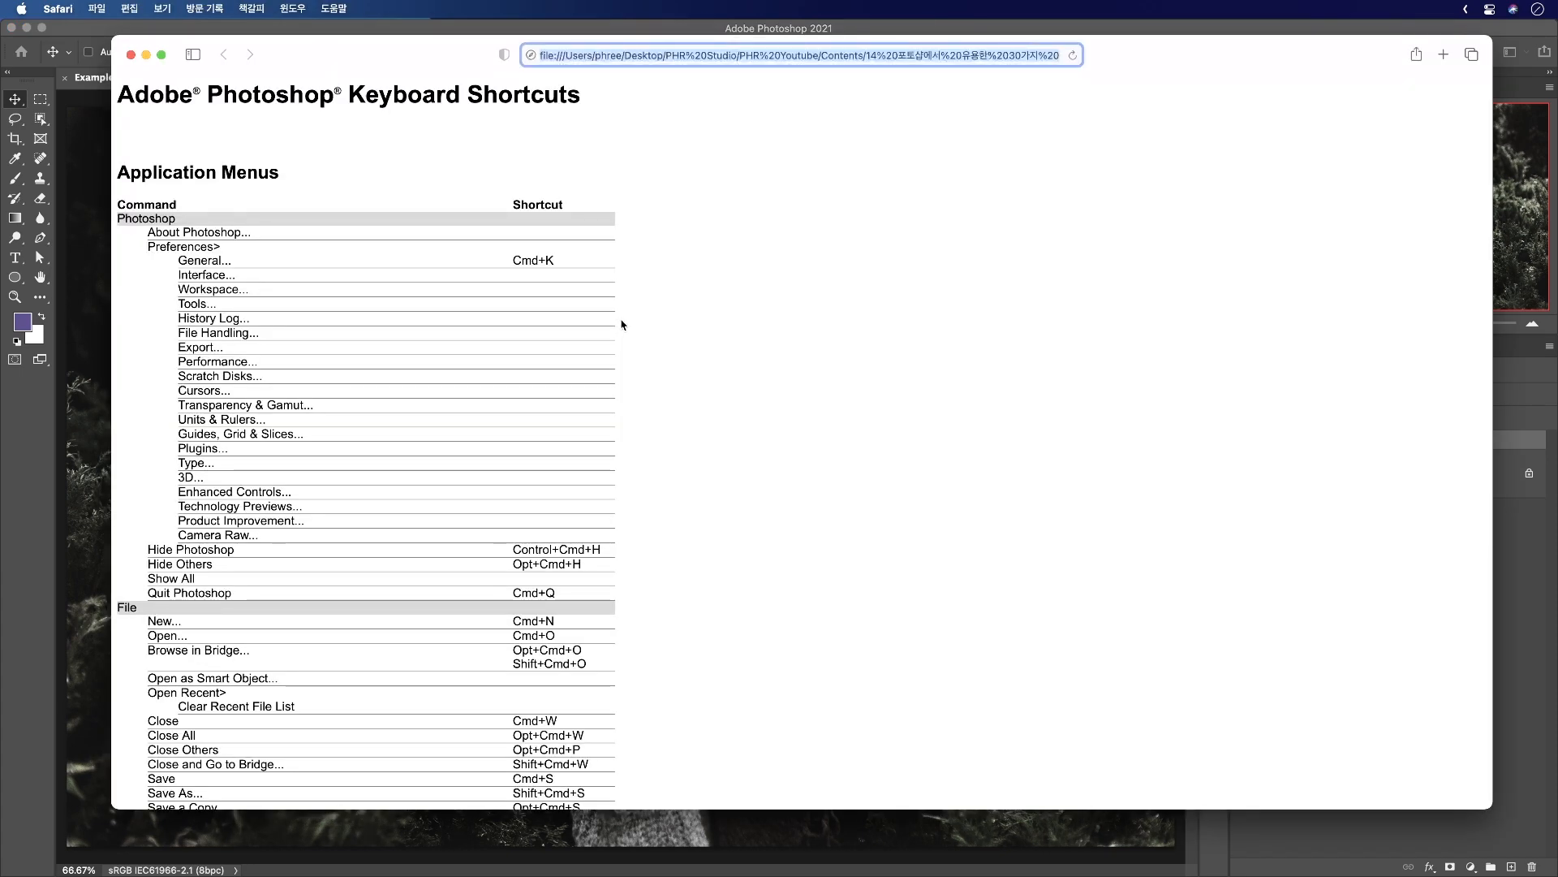
scroll(623, 325, down, 10)
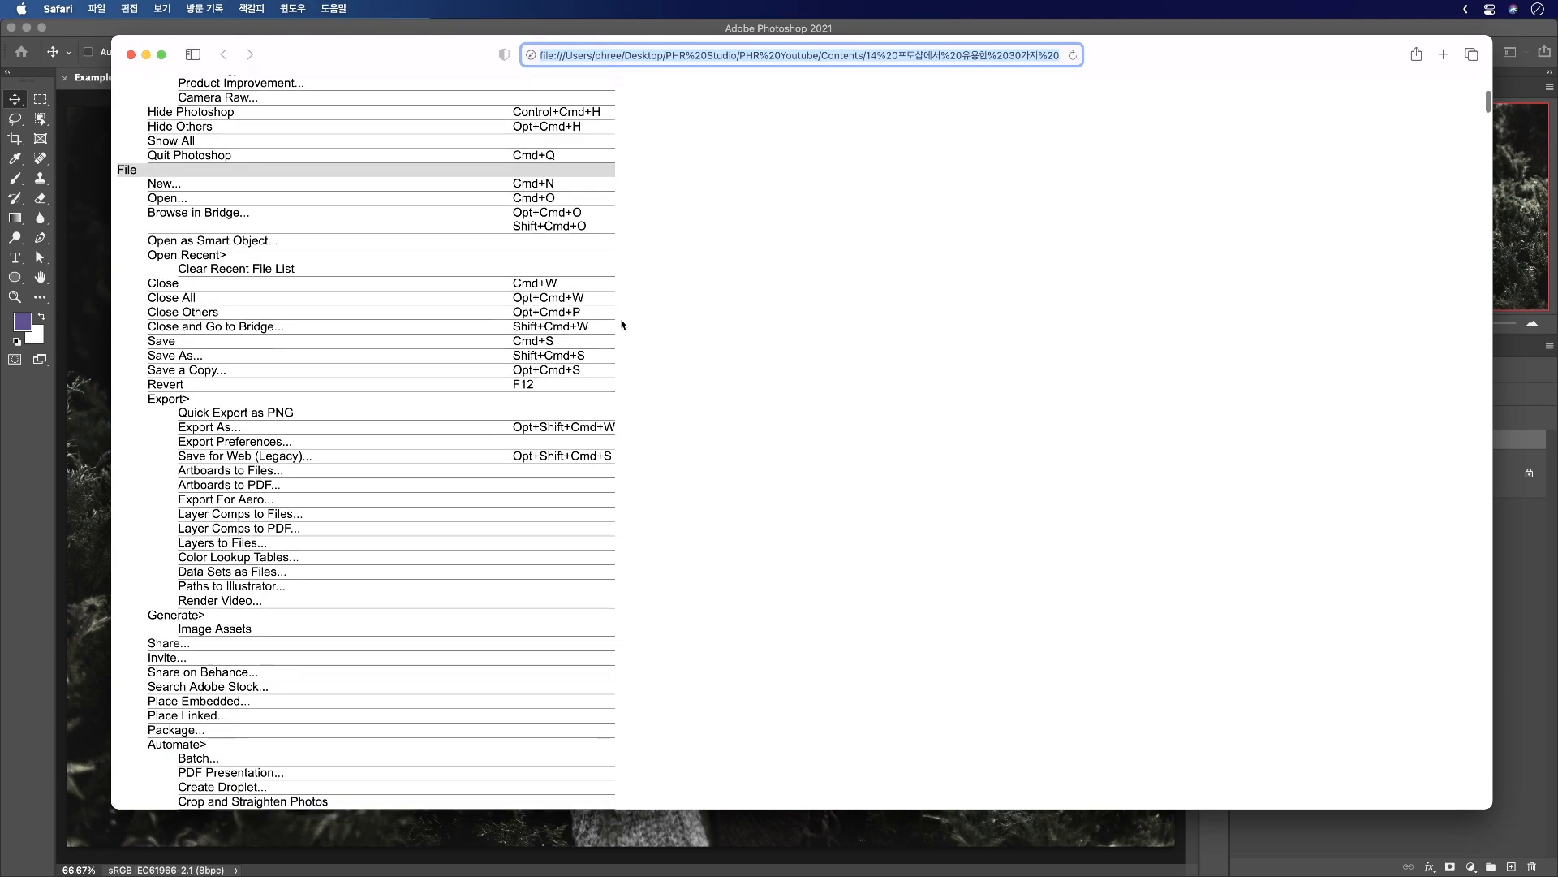
scroll(623, 325, down, 5)
scroll(622, 324, up, 15)
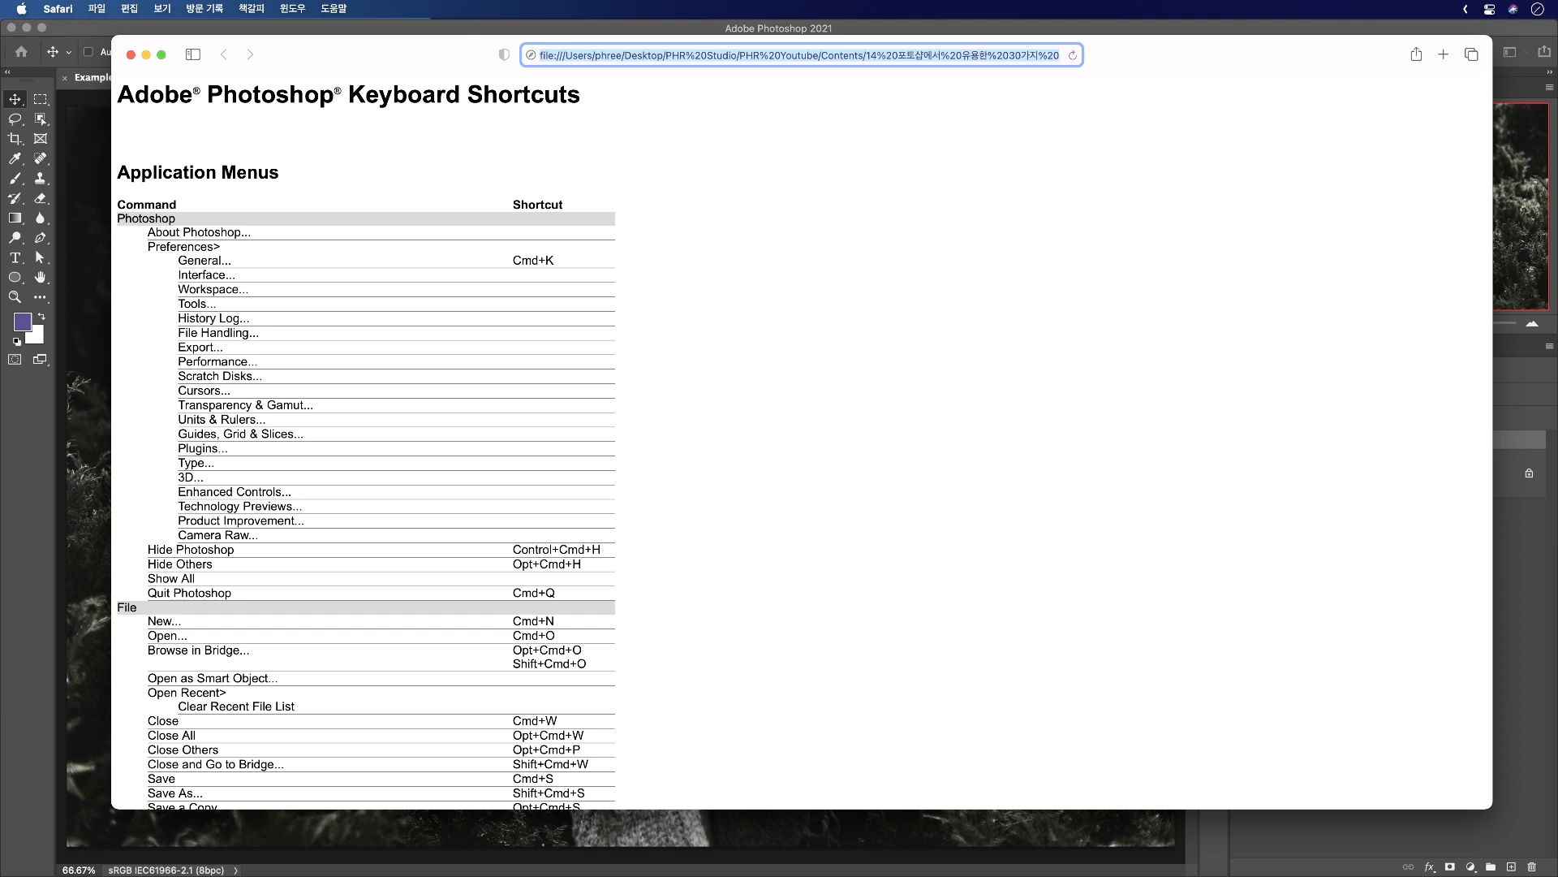
Switch to the Images folder in Finder and preview the shortcuts listed in Photoshop Defaults.htm with Quick Look.
drag(0, 135, 739, 131)
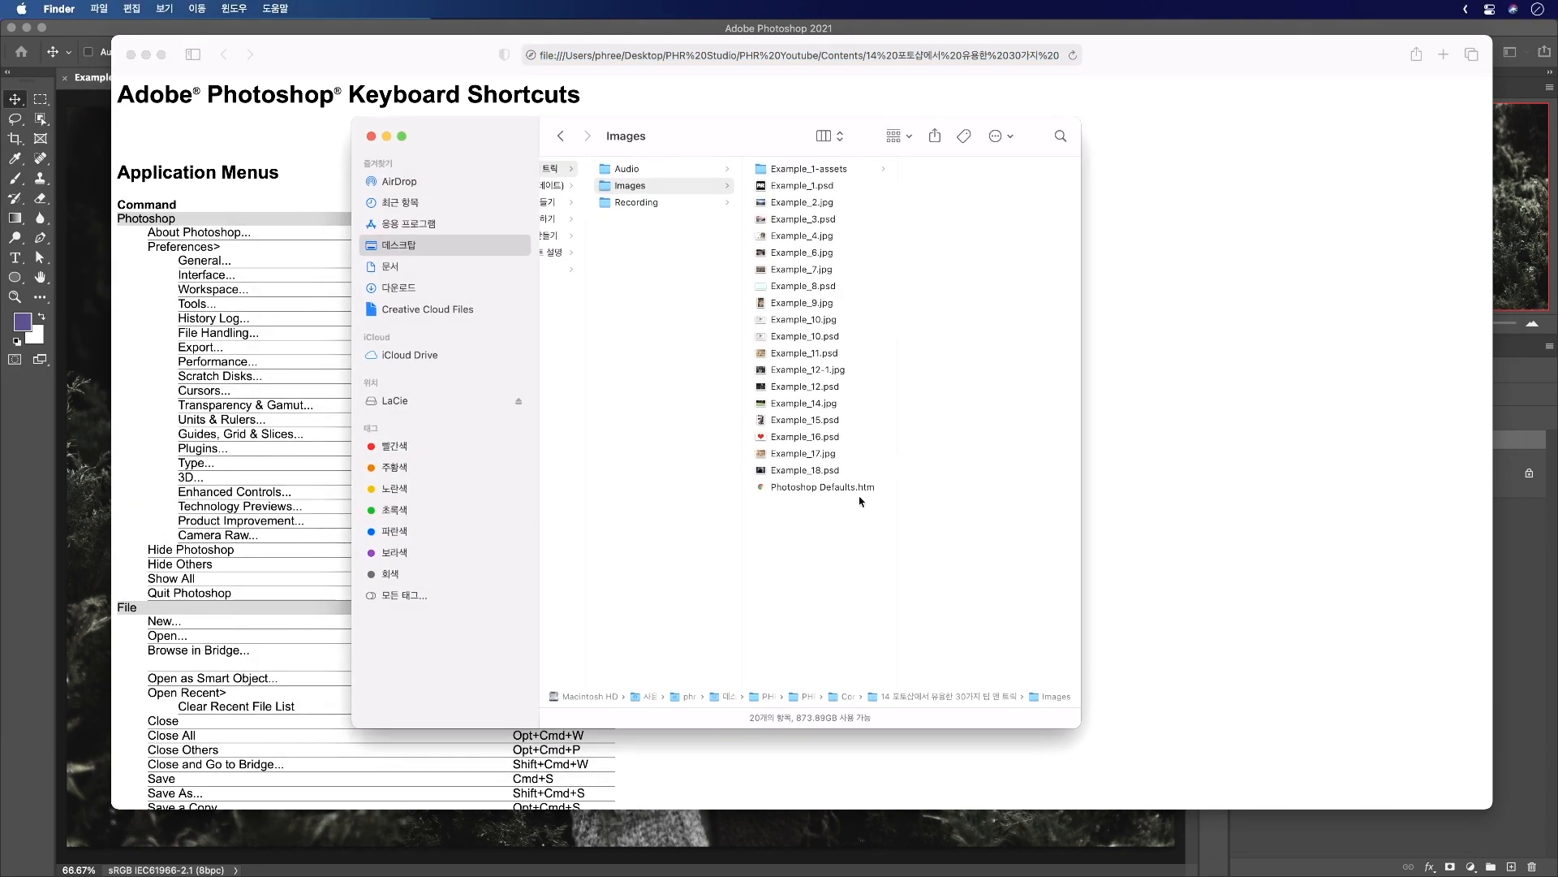
click(787, 489)
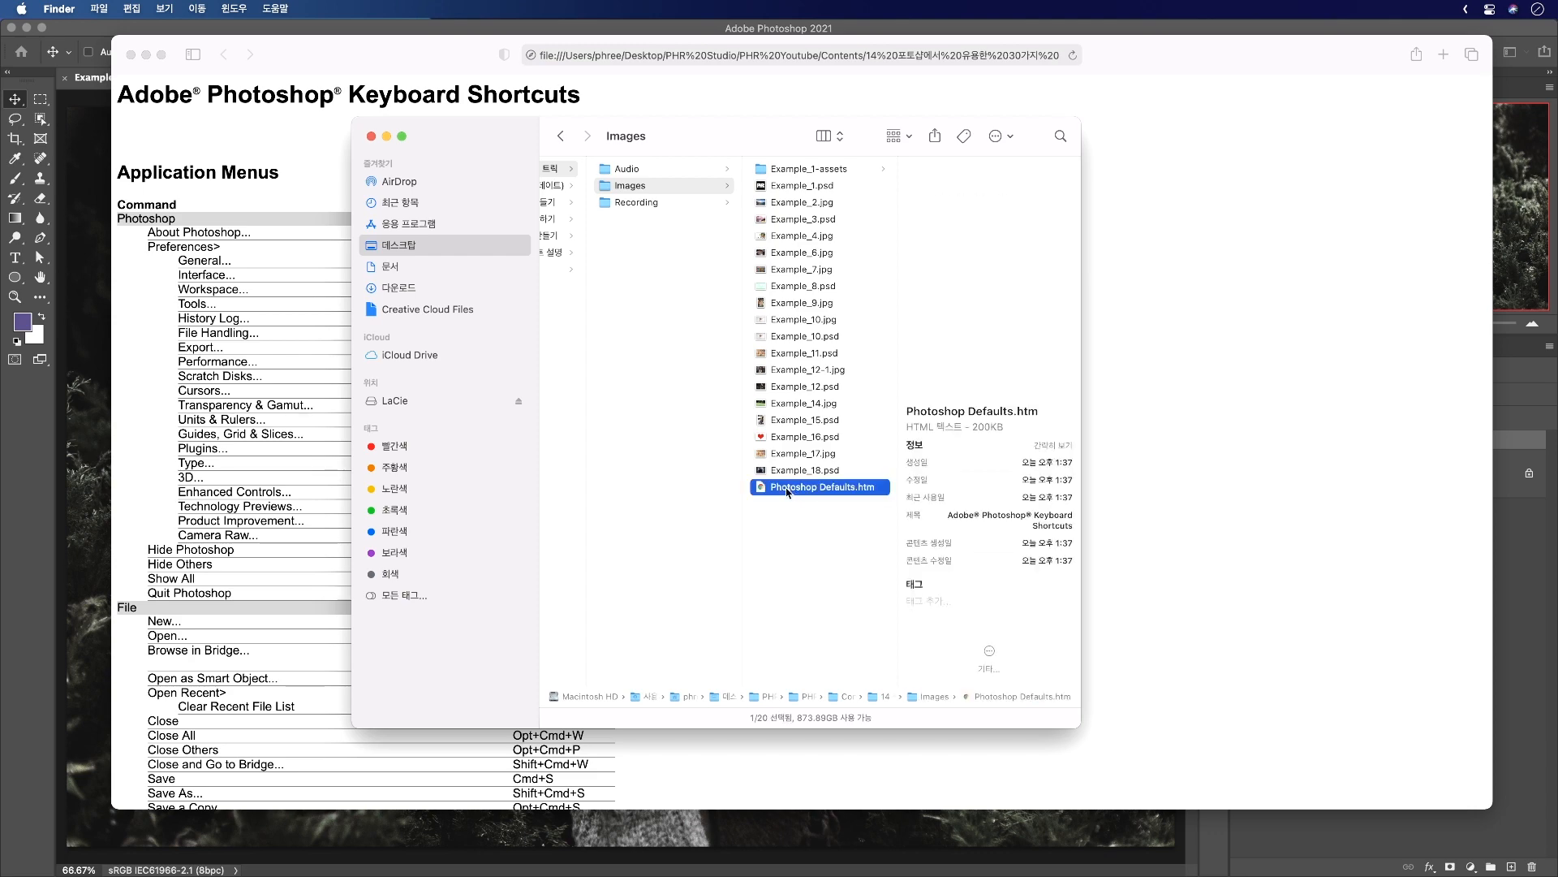
key(space)
scroll(747, 443, down, 5)
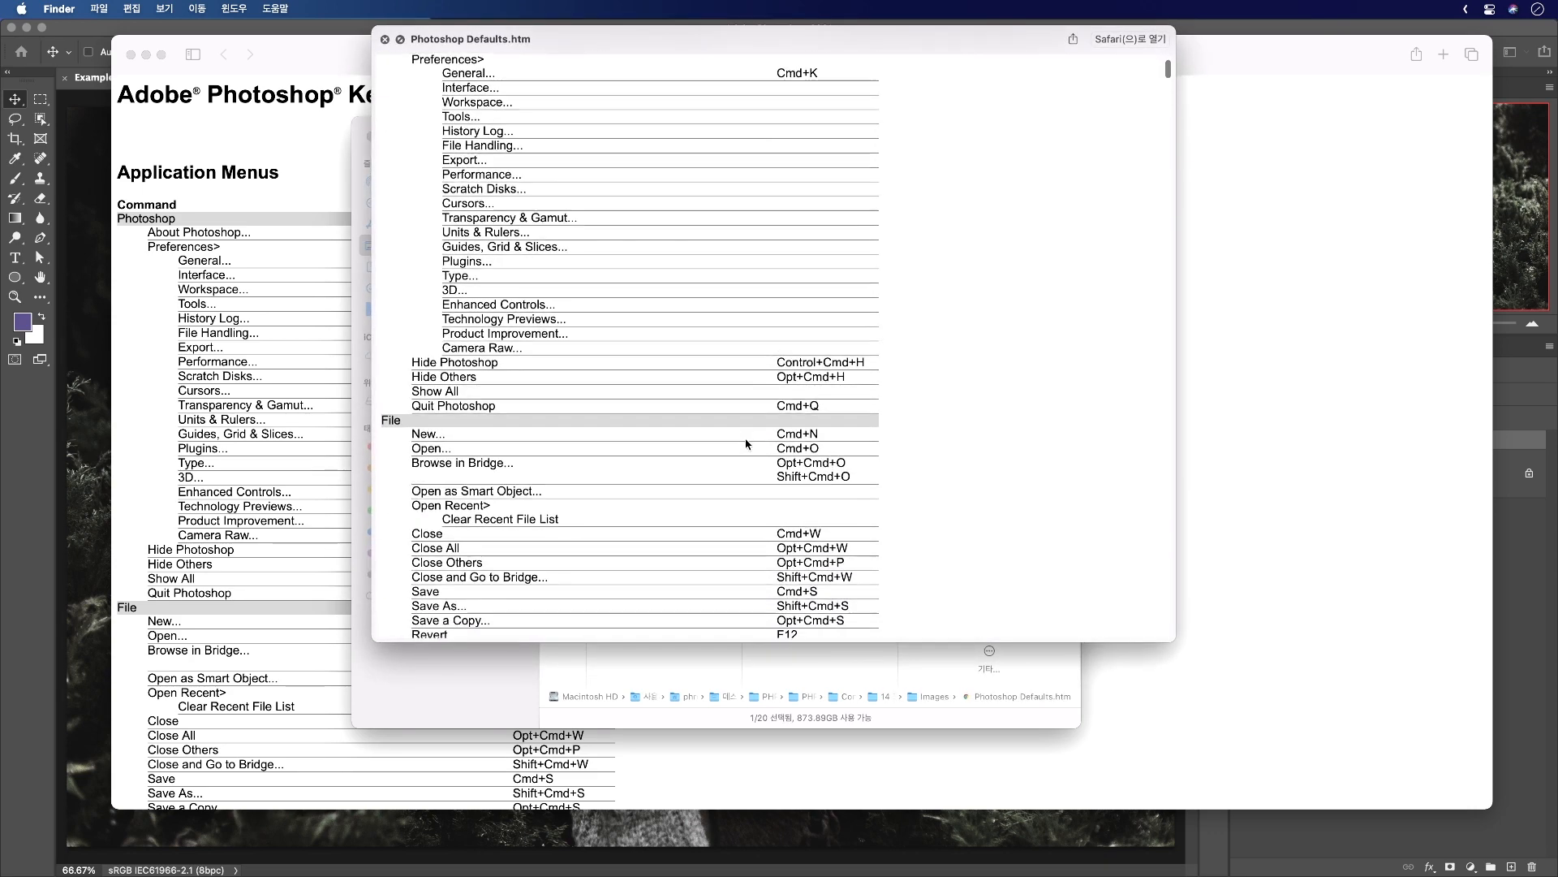
scroll(747, 443, down, 15)
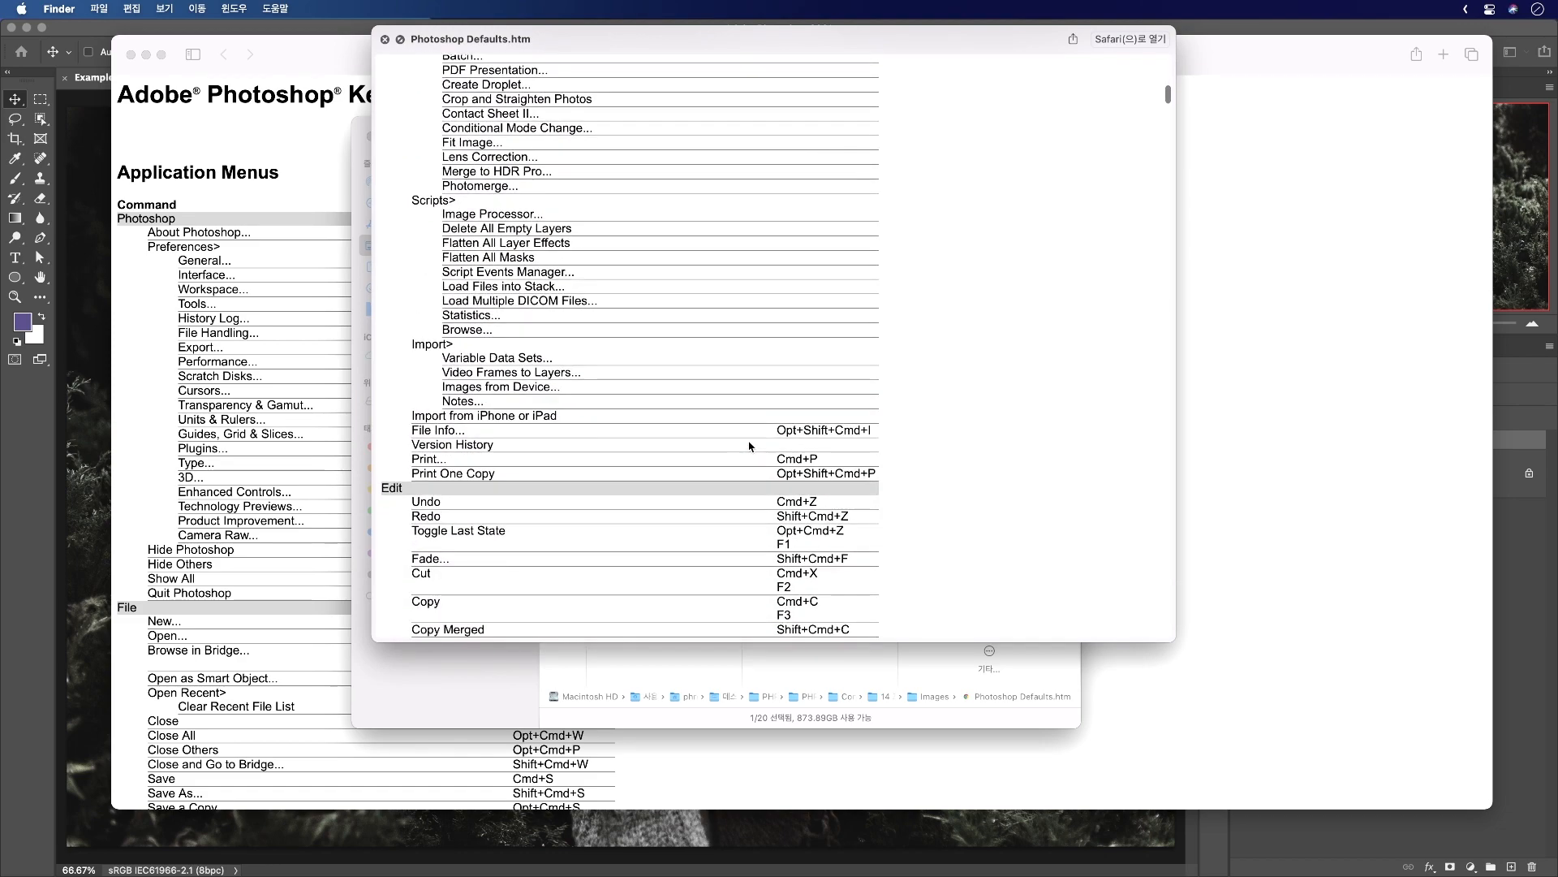
scroll(749, 446, down, 10)
key(space)
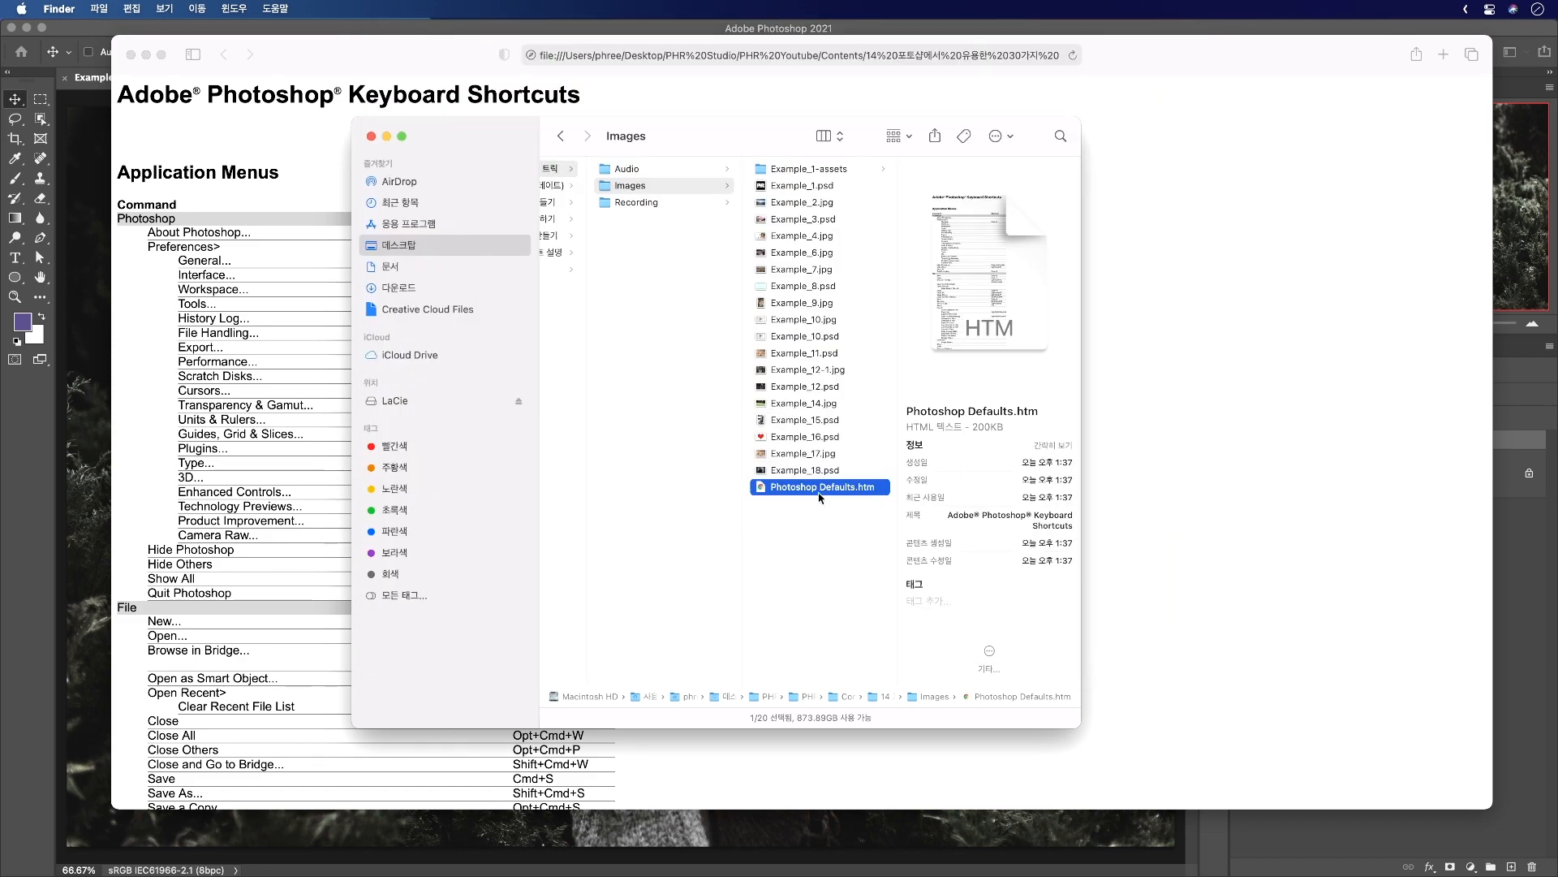
Open Photoshop Defaults.htm in Safari and browse the File menu shortcuts.
double_click(820, 489)
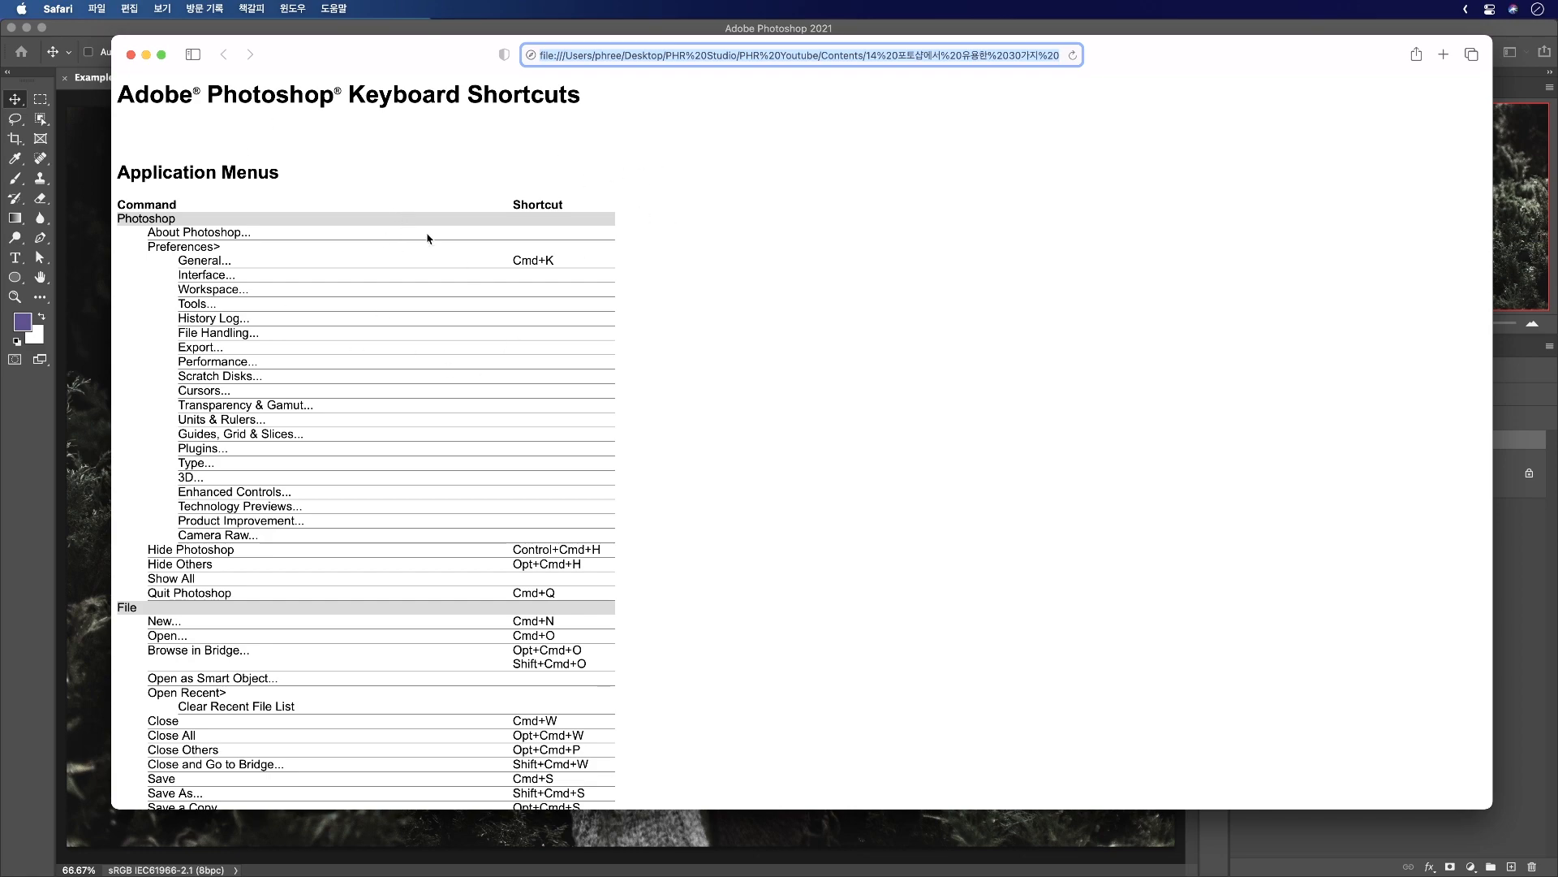
scroll(428, 238, down, 15)
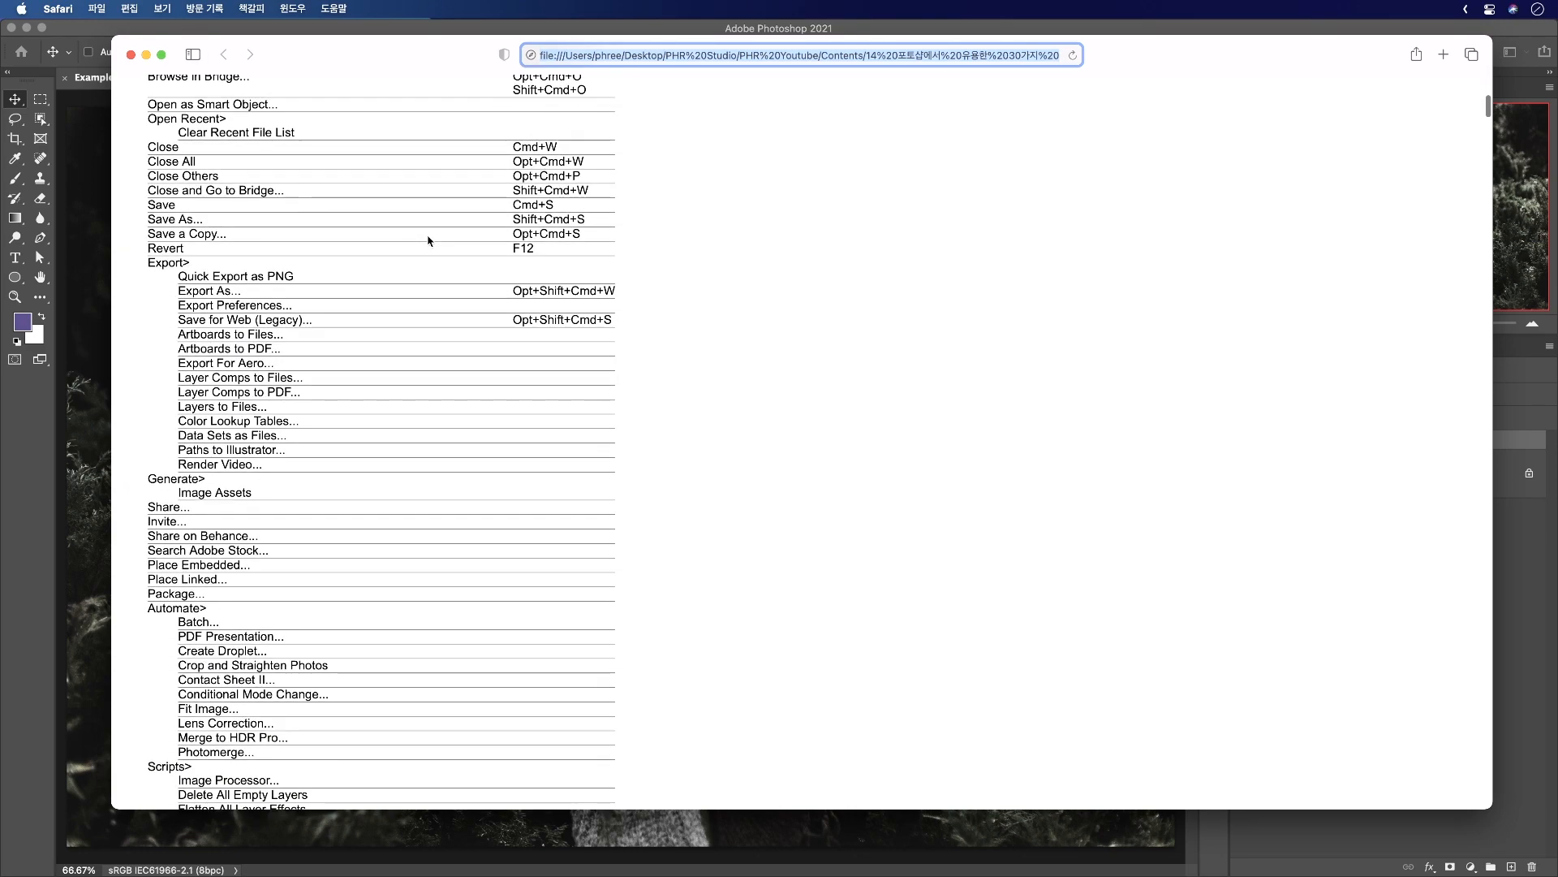